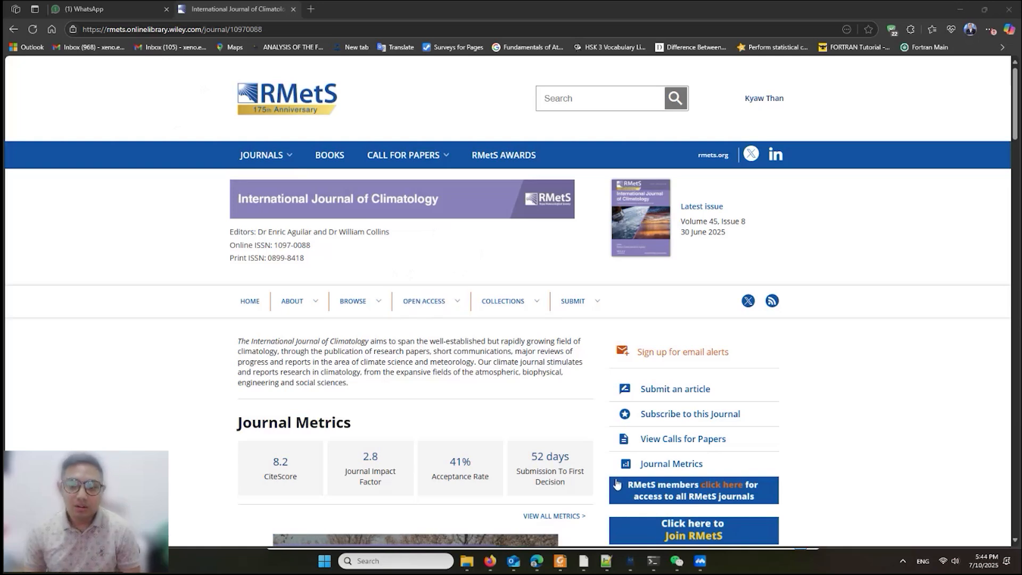
Bring up the Revised_Manuscript folder in File Explorer and read through Cover_Letter.docx in Word, closing the letter when done.
mouse_move(466, 560)
click(461, 503)
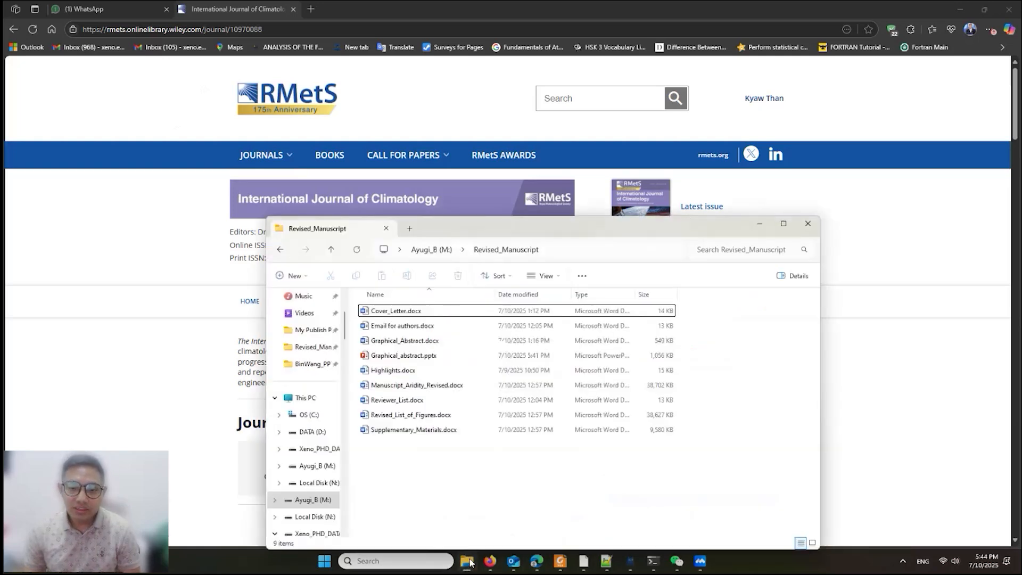
drag(431, 228, 484, 149)
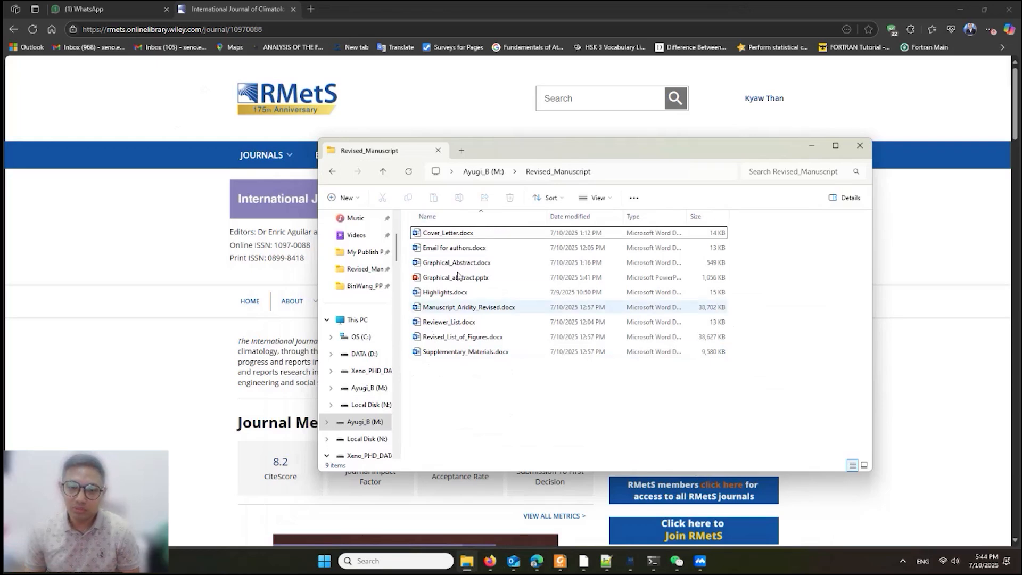
click(469, 237)
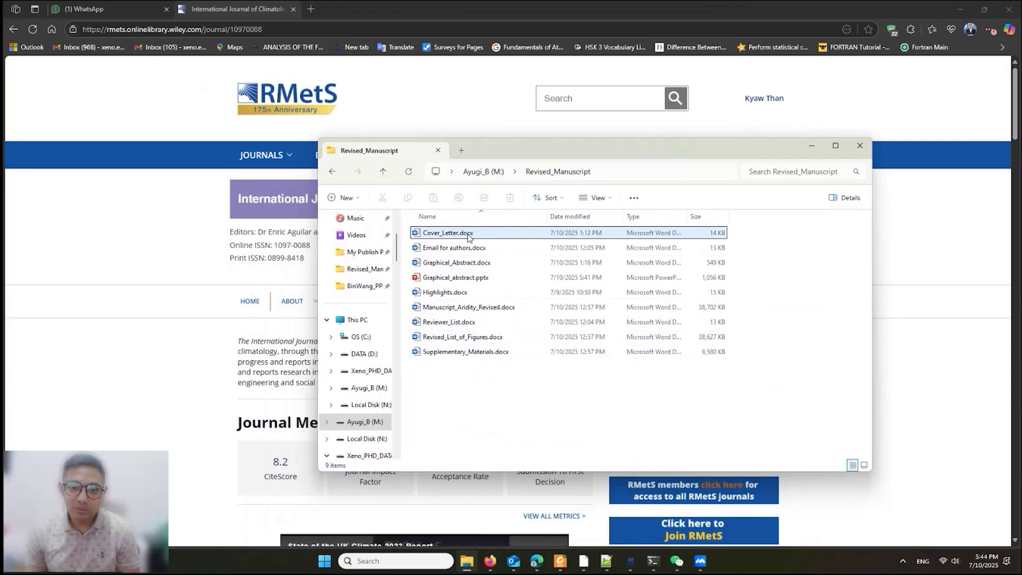
double_click(497, 236)
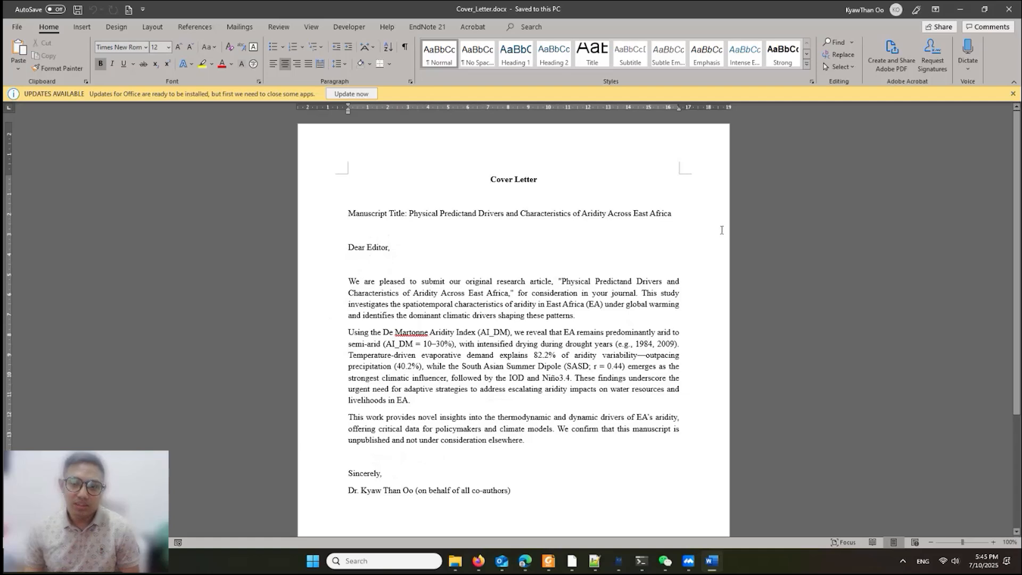
click(1009, 9)
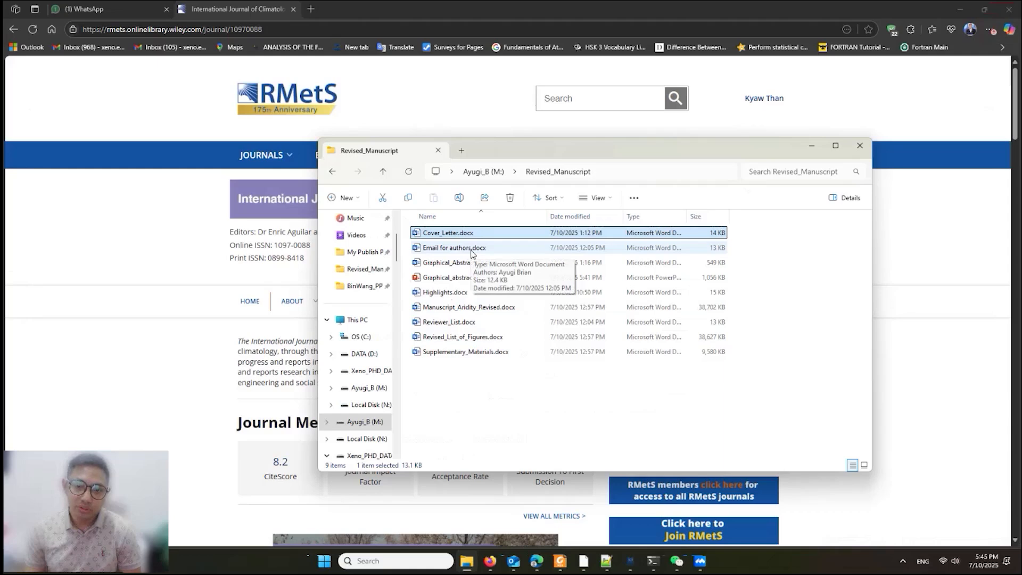
Check the author contact details in Email for authors.docx and the figure in Graphical_Abstract.docx, closing both documents when done.
double_click(471, 248)
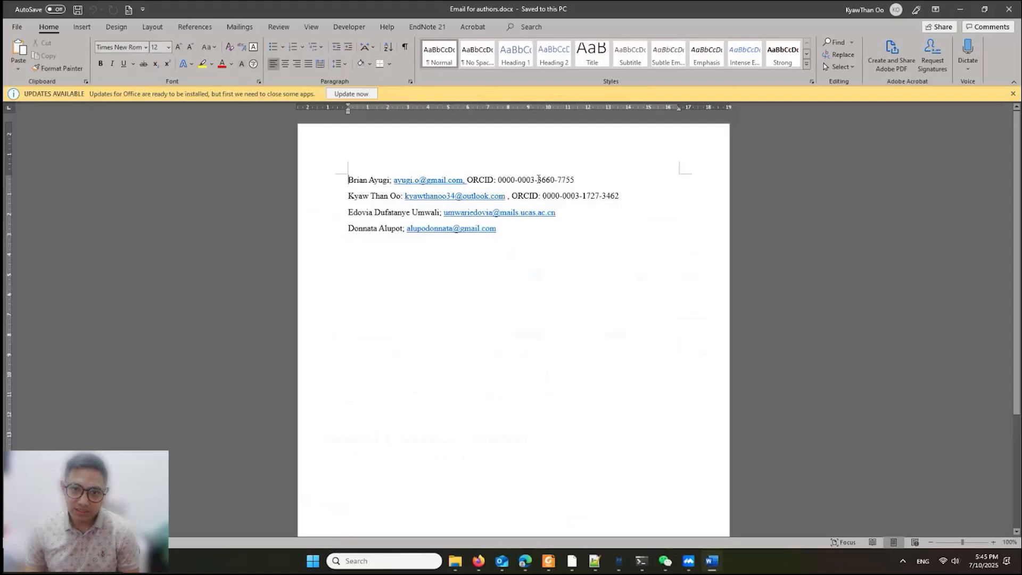
click(960, 9)
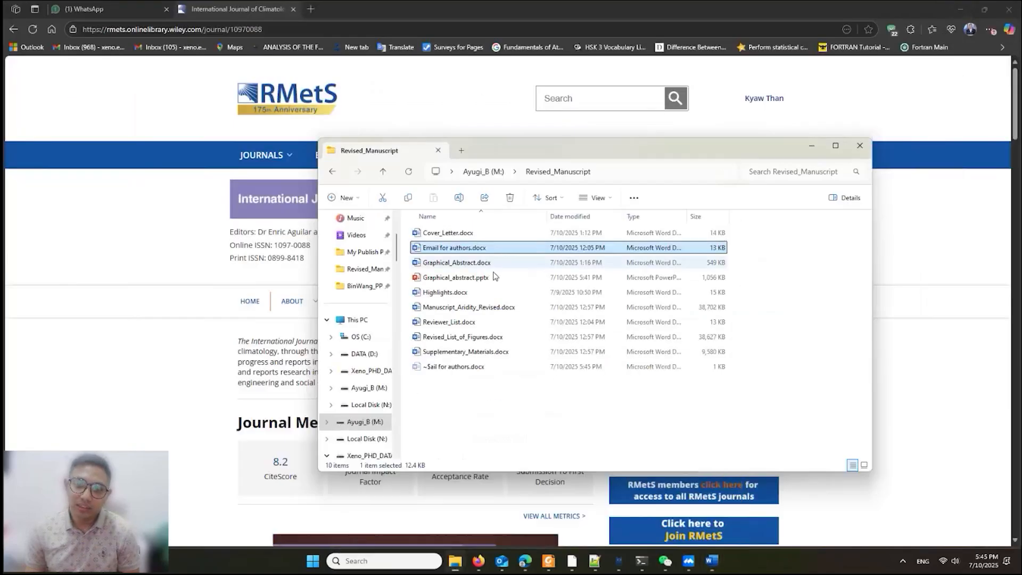
click(465, 279)
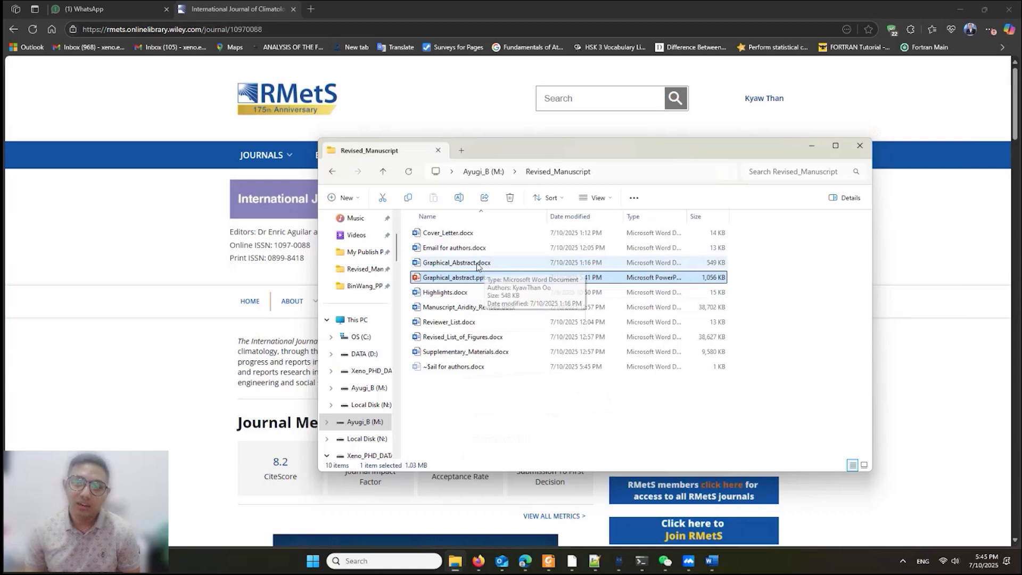
click(475, 266)
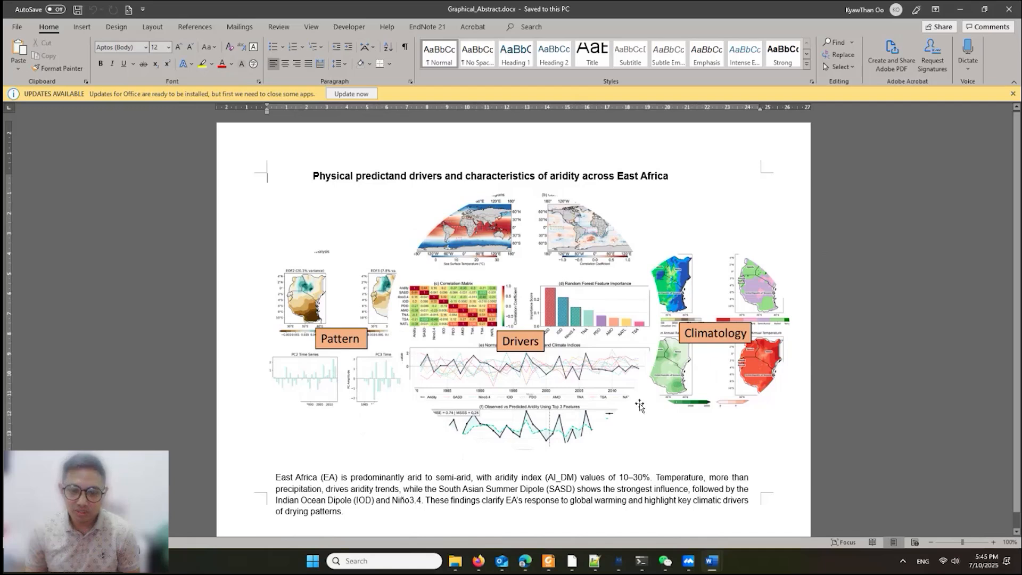
click(1011, 9)
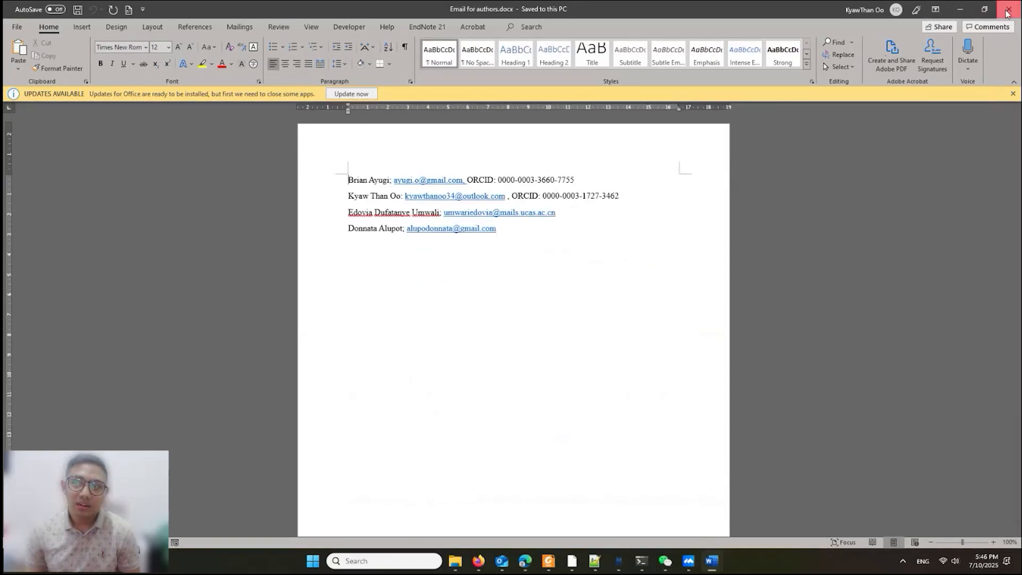
click(1009, 9)
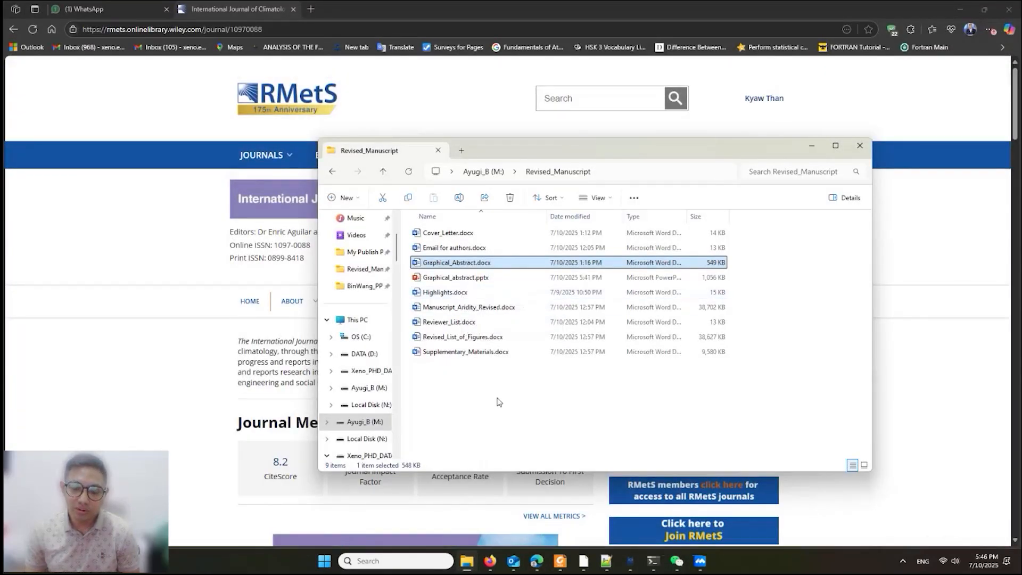
Read the key points in Highlights.docx, close it and return to the Revised_Manuscript folder.
double_click(450, 295)
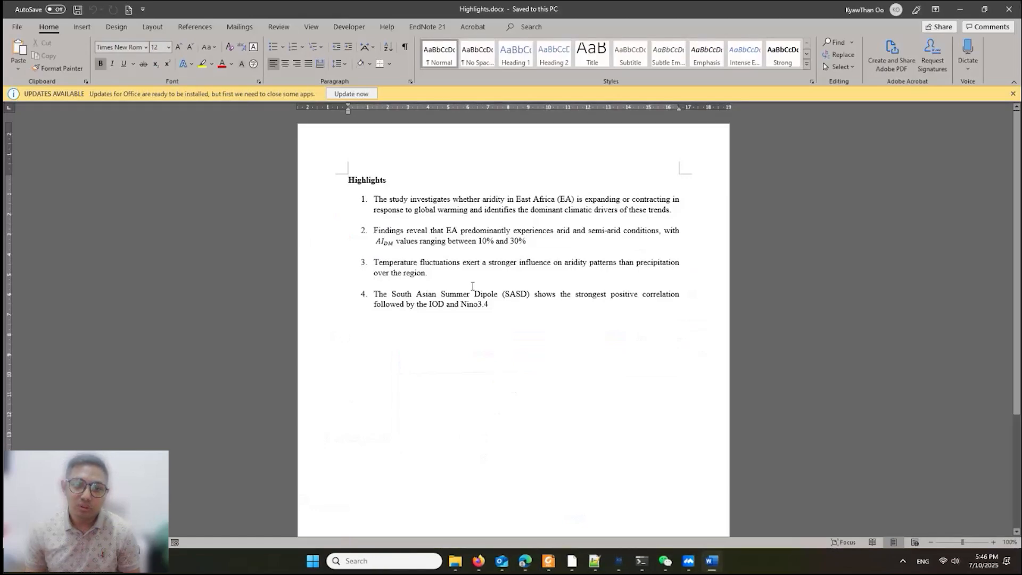
click(1004, 12)
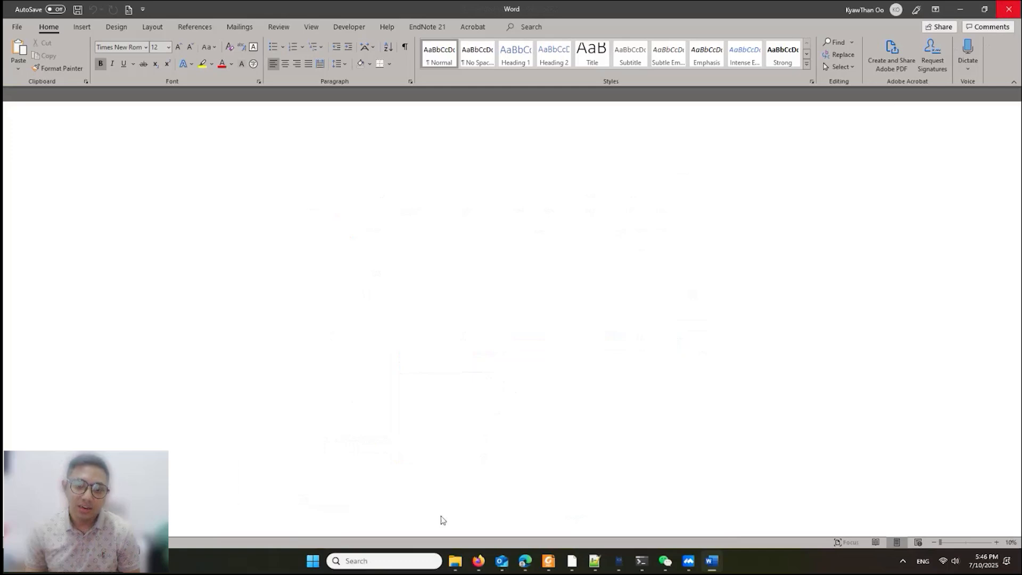
mouse_move(466, 484)
Open Manuscript_Aridity_Revised.docx and look through its figures, closing statements and reference list, dismissing the citation warning and closing the file when done.
click(475, 310)
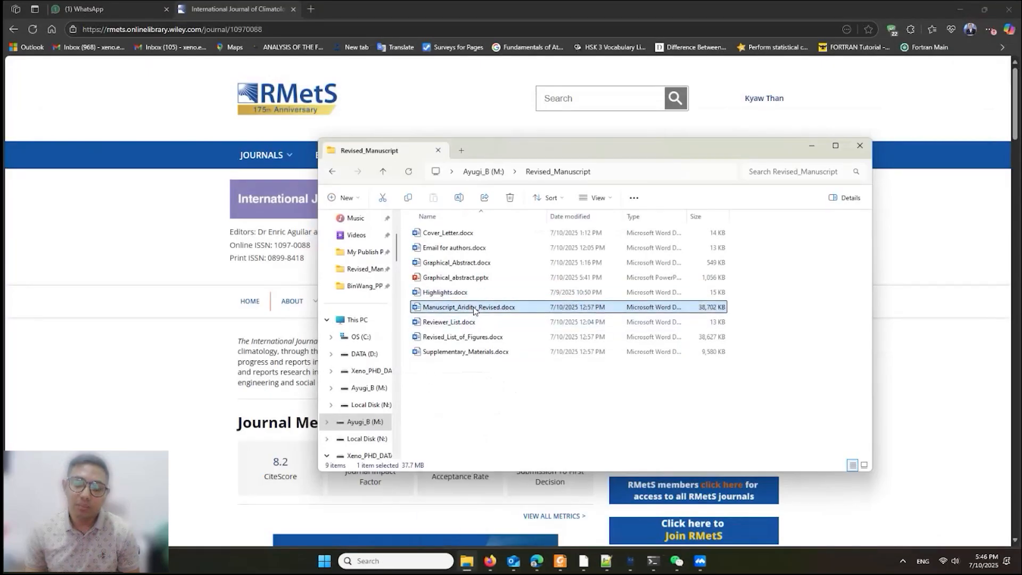
double_click(474, 309)
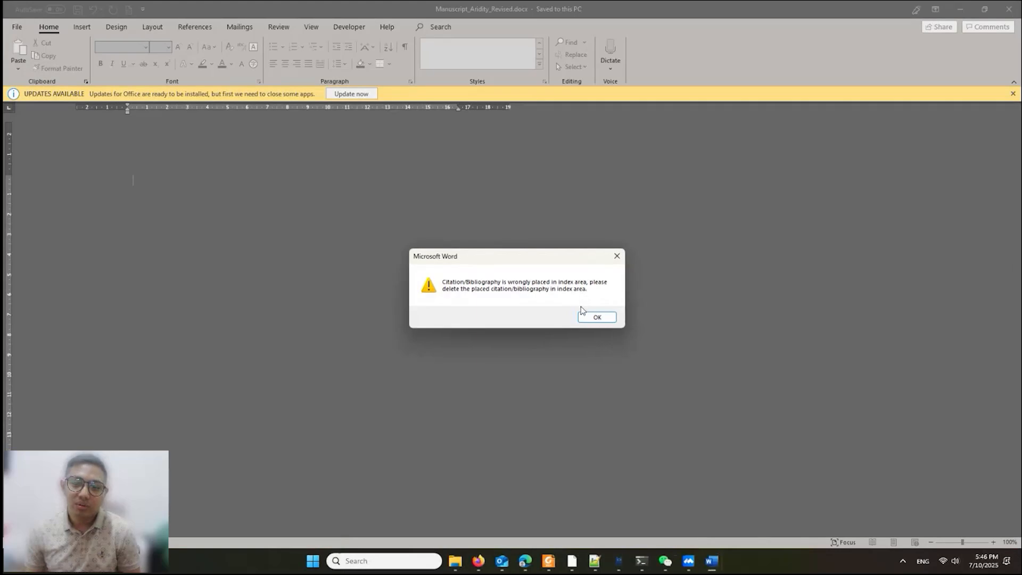
click(595, 317)
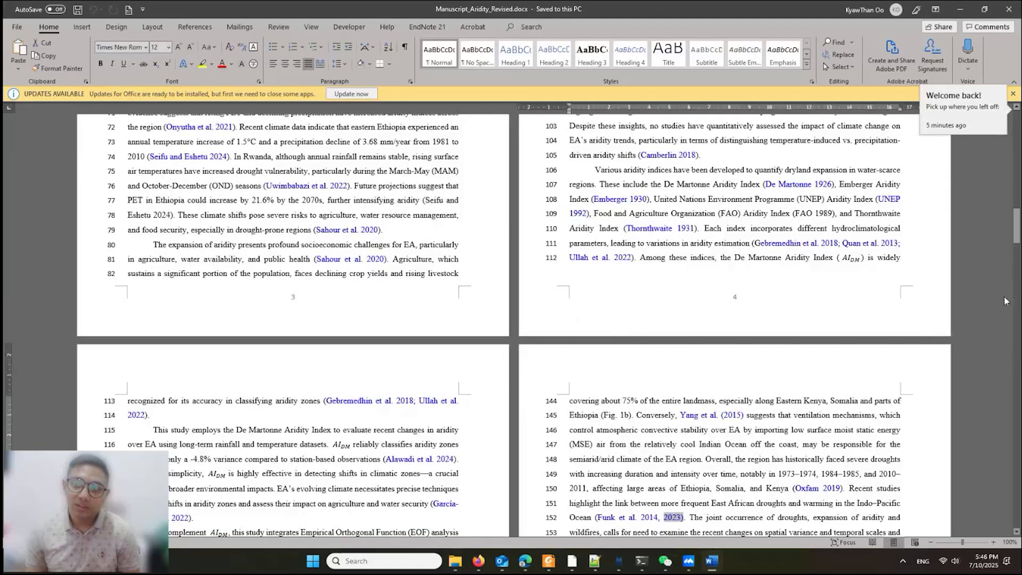
drag(1017, 162, 1016, 341)
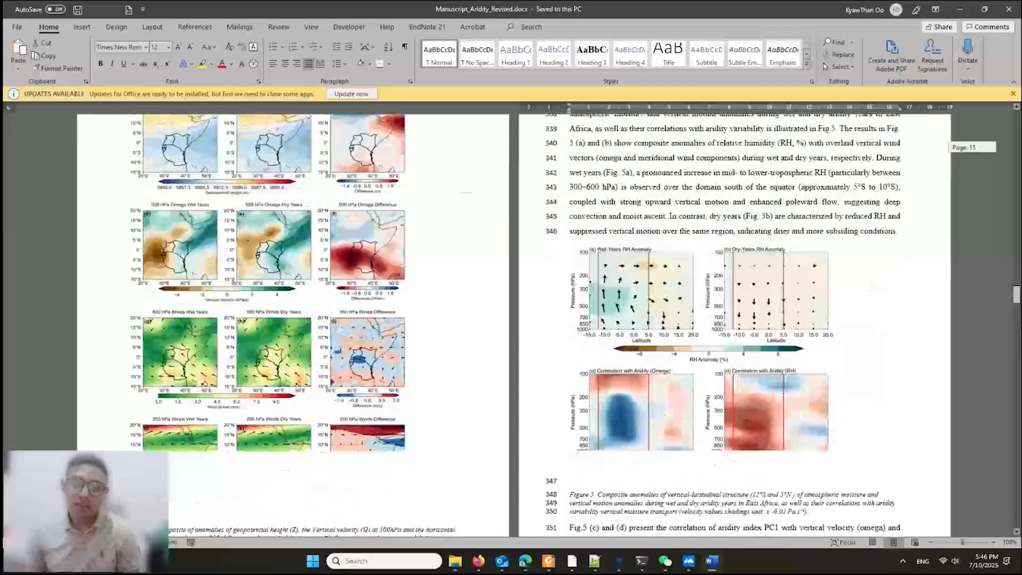
scroll(836, 287, down, 20)
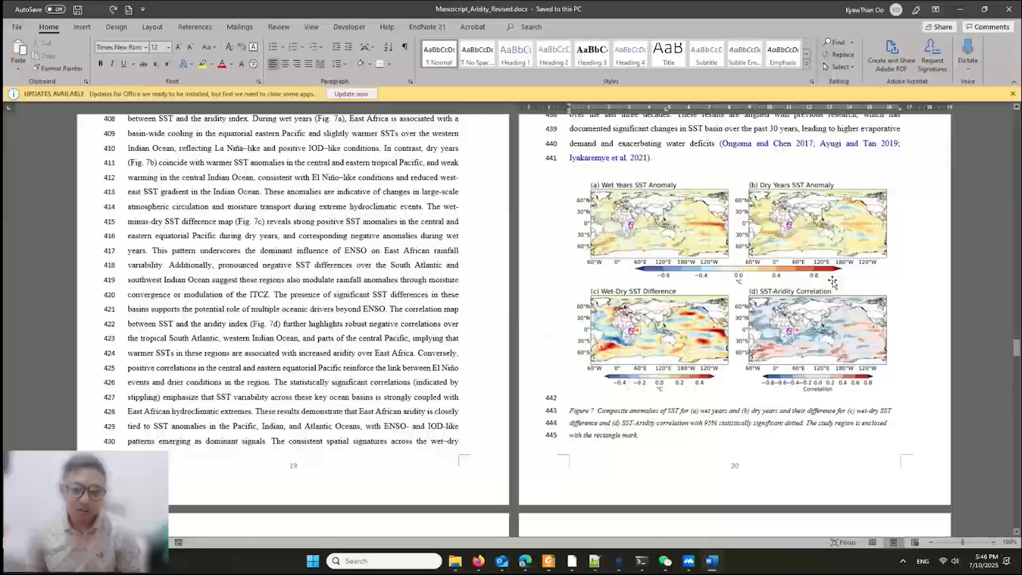
scroll(832, 282, down, 5)
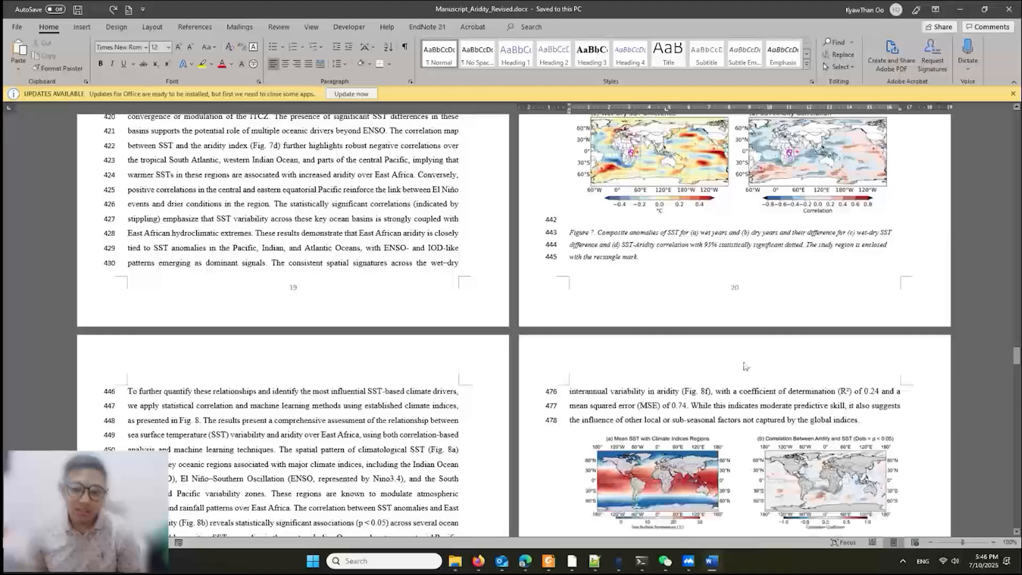
scroll(527, 400, down, 14)
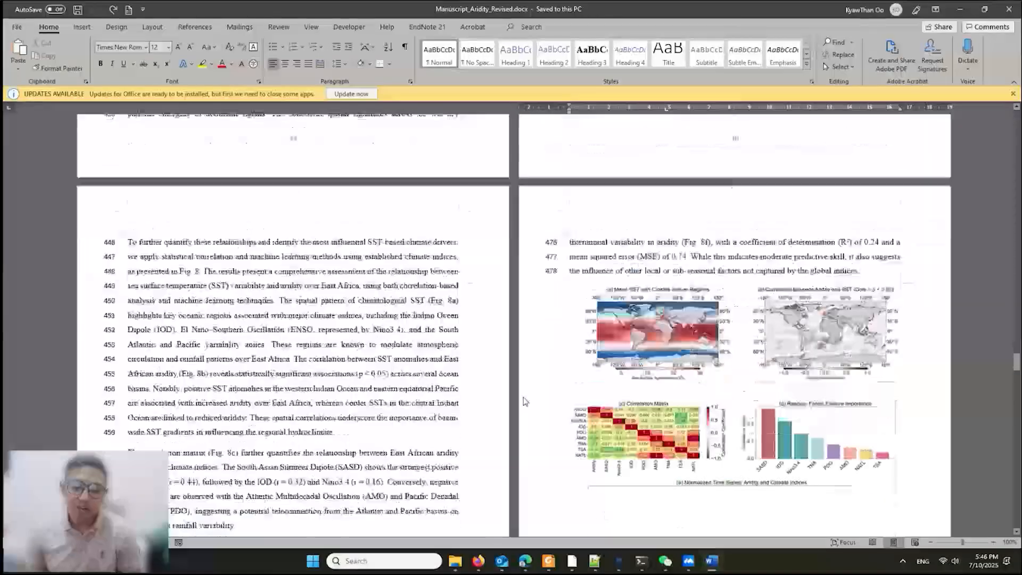
scroll(521, 409, down, 20)
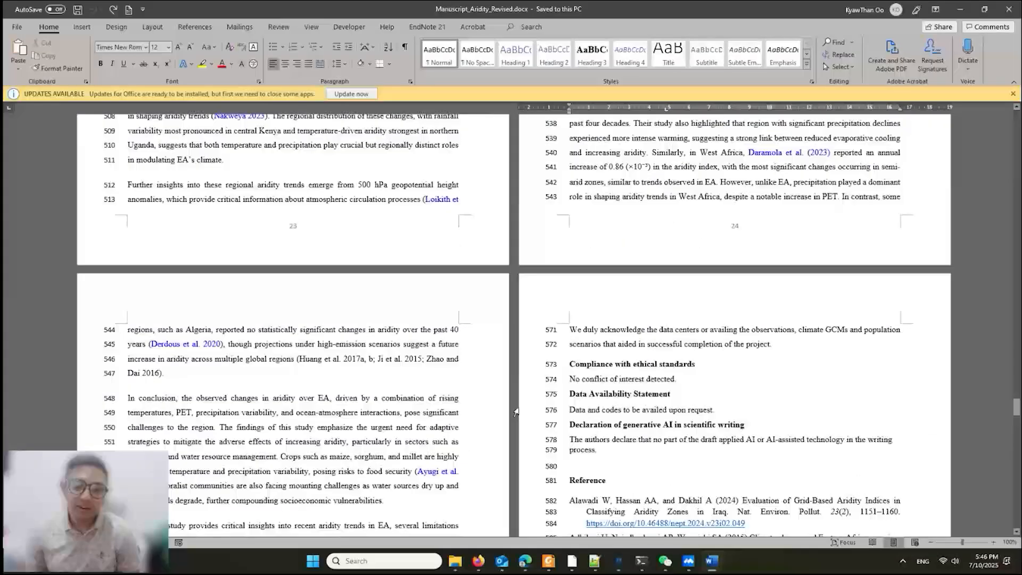
text(.)
scroll(537, 413, down, 3)
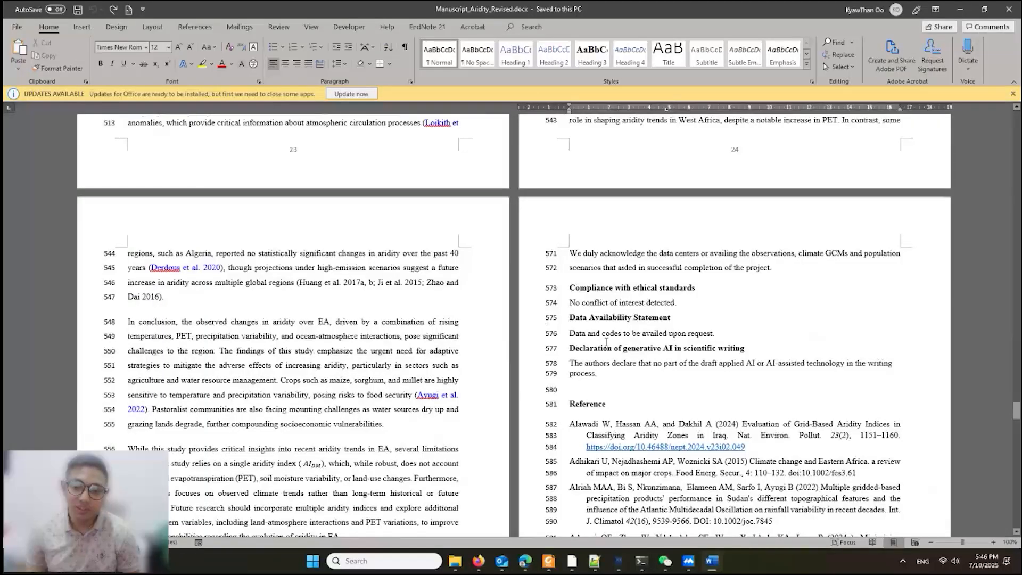
click(1008, 9)
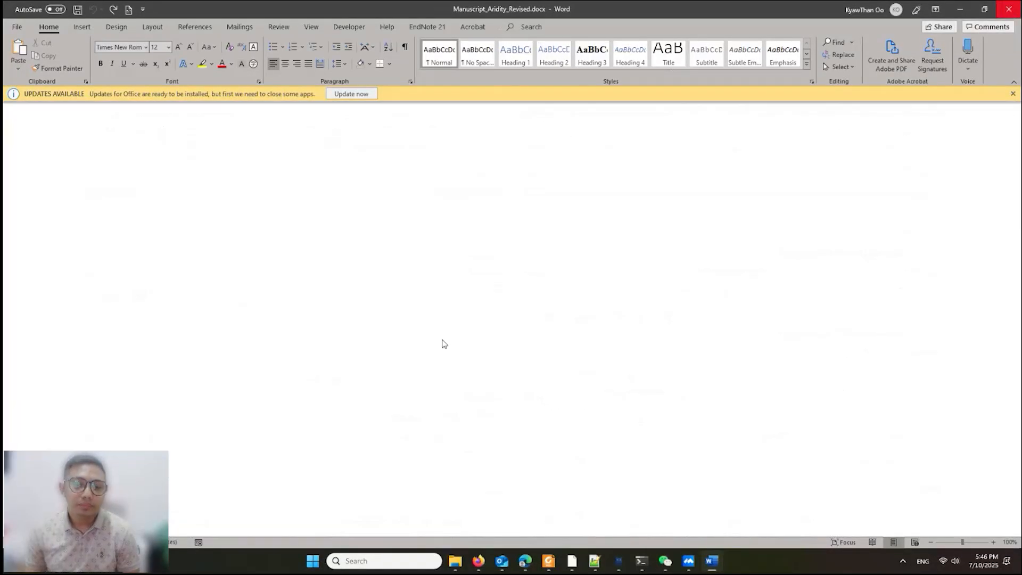
Return to the Revised_Manuscript folder and check the suggested reviewers' contact details in Reviewer_List.docx, closing it when done.
click(453, 559)
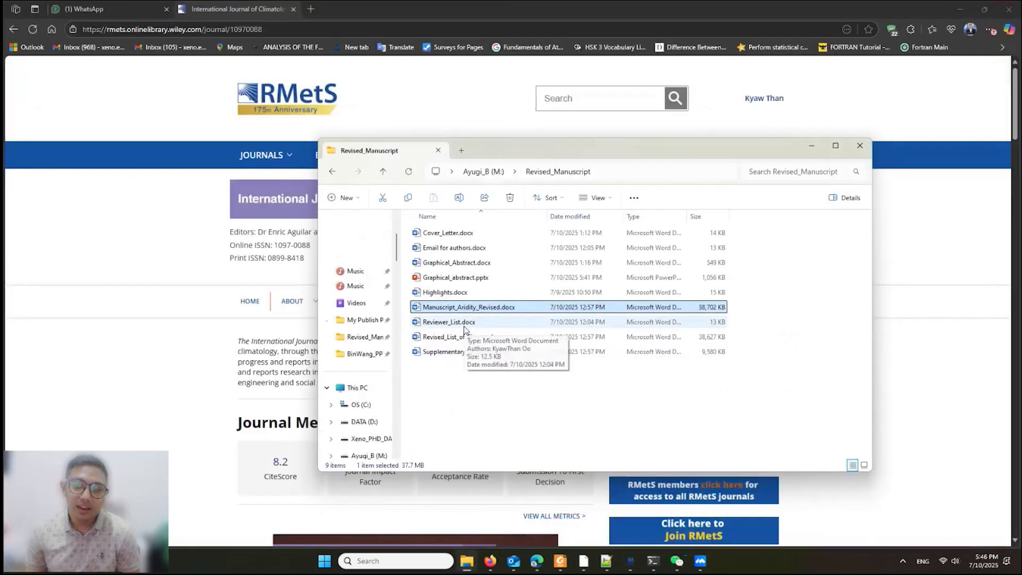
double_click(464, 325)
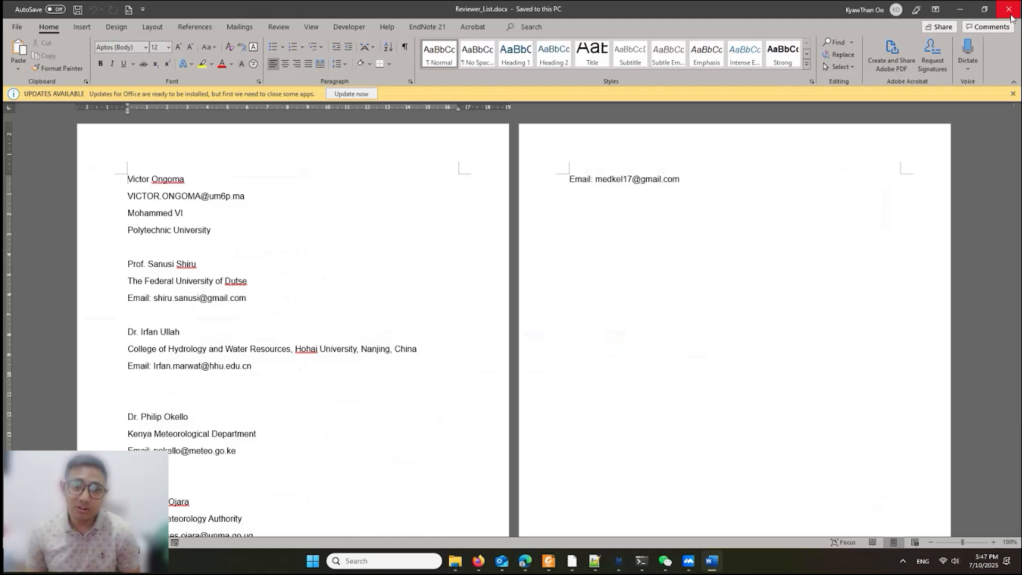
click(1010, 15)
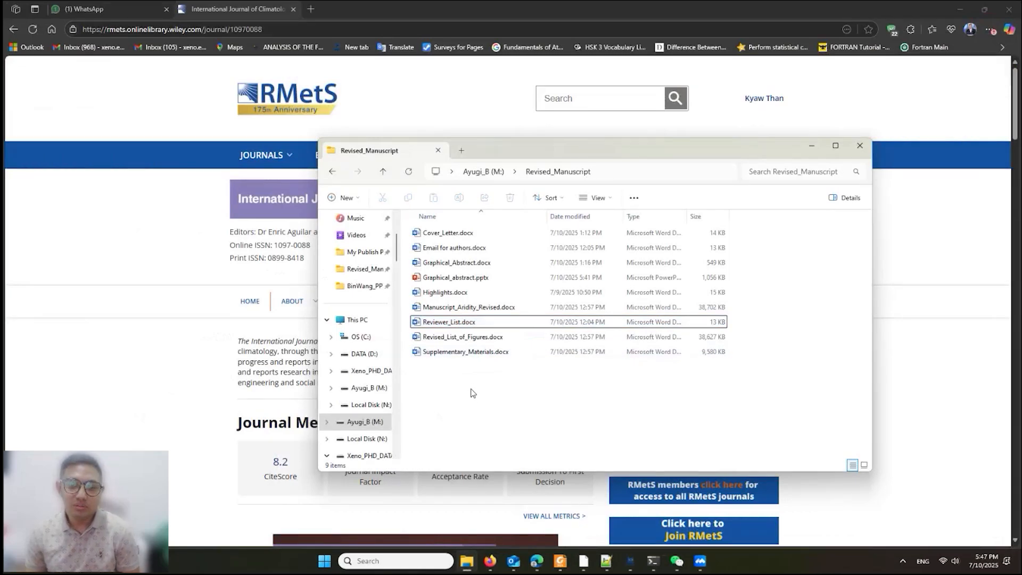
Open Revised_List_of_Figures.docx and look through the title page and the captioned figures.
click(506, 339)
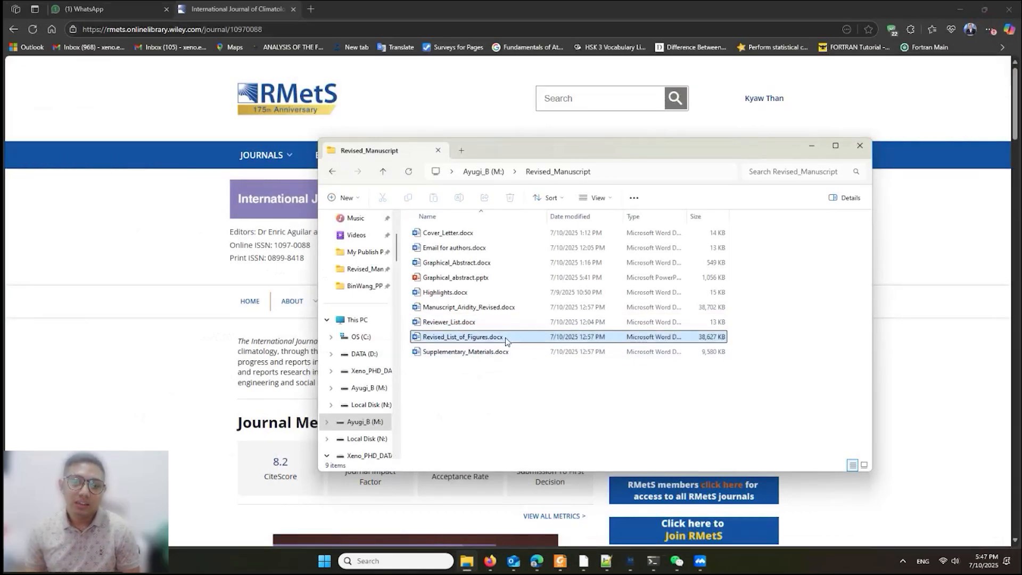
double_click(464, 338)
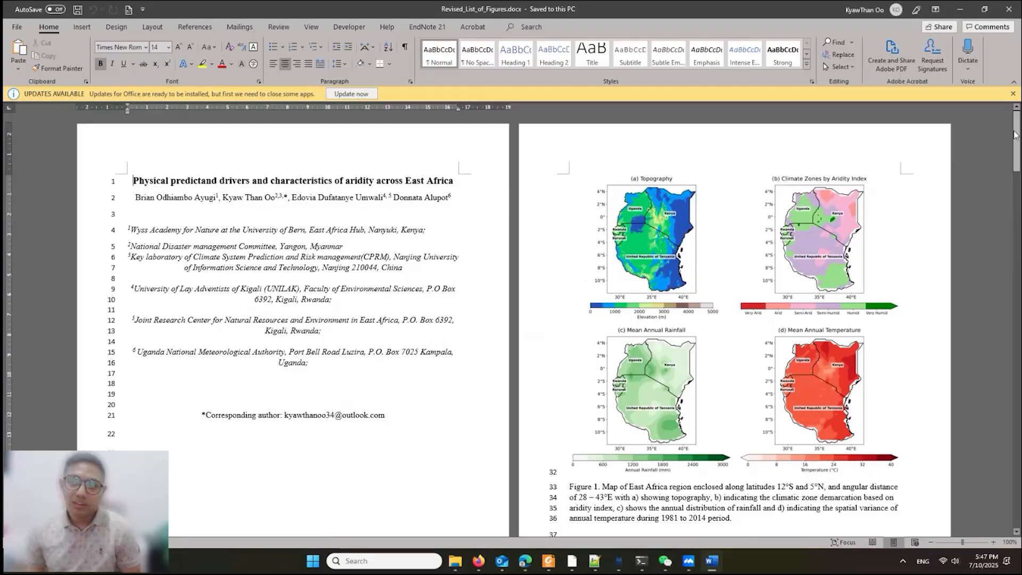
drag(1018, 131, 1012, 357)
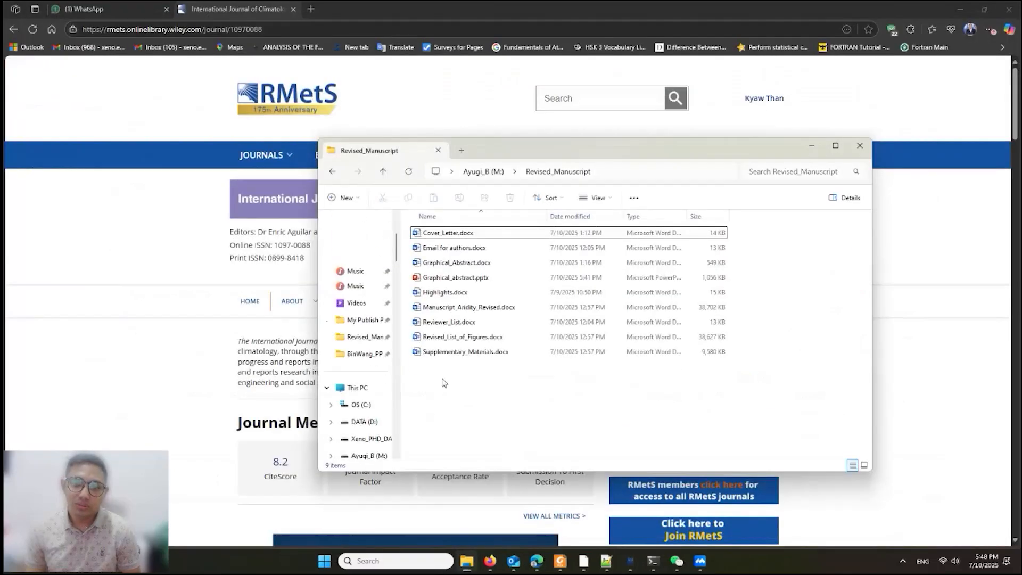
Look through the supplementary figures in Supplementary_Materials.docx and close the document.
click(461, 354)
double_click(461, 353)
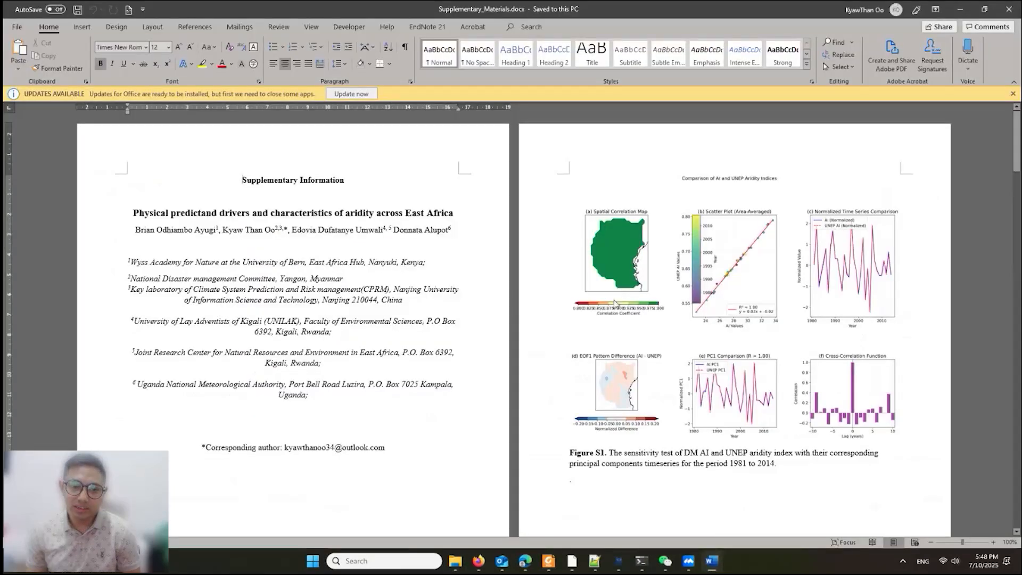
drag(1016, 151, 1010, 251)
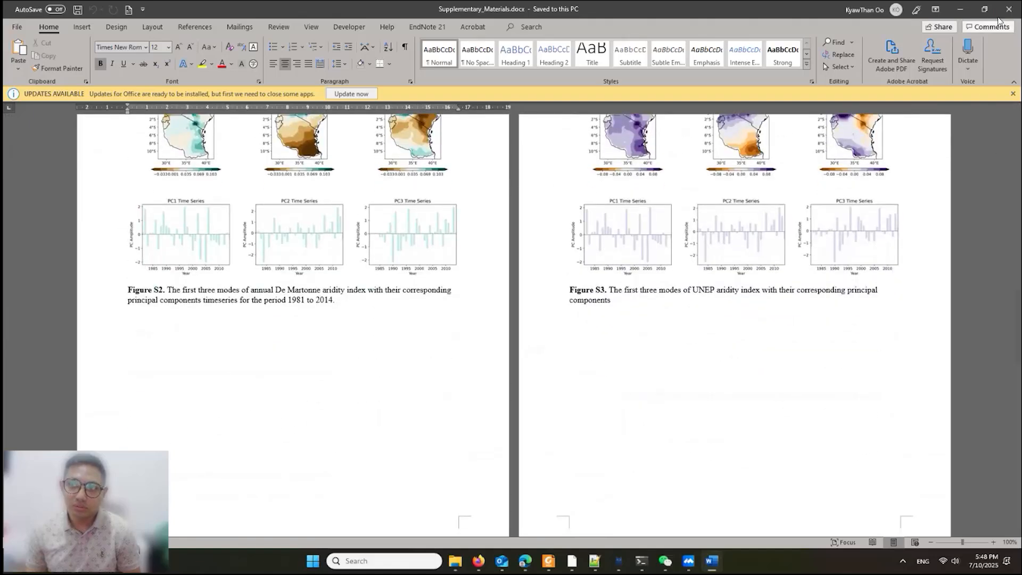
click(1008, 9)
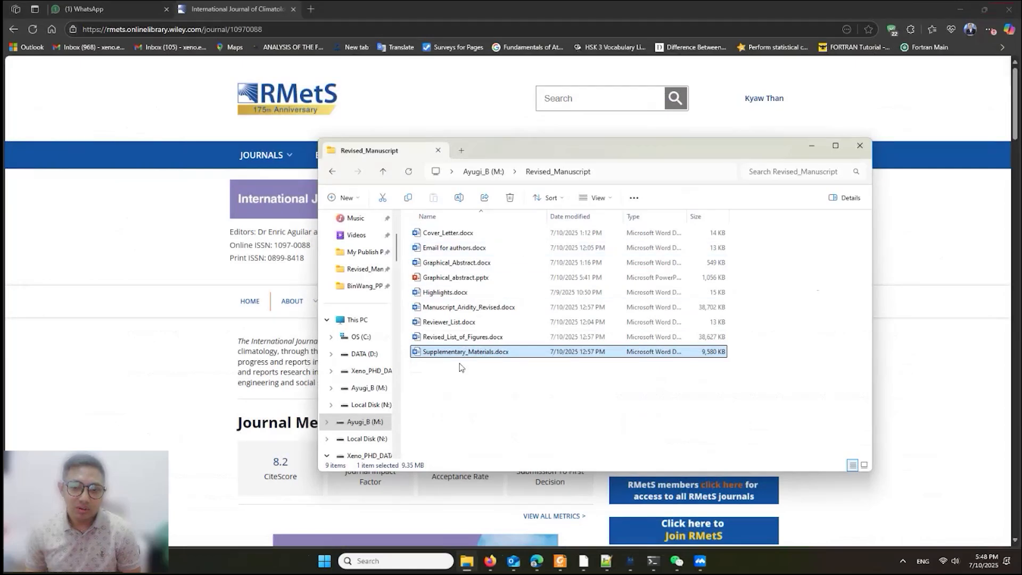
Switch to the browser and open the International Journal of Climatology's author guidelines from its submission options.
click(145, 416)
scroll(767, 399, down, 2)
scroll(566, 411, up, 1)
scroll(566, 412, up, 1)
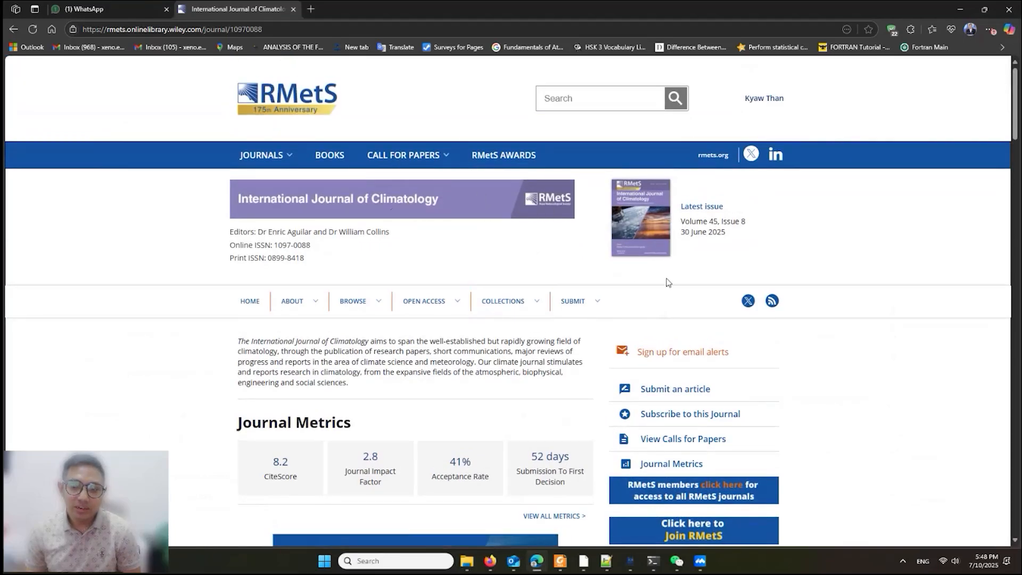
scroll(662, 313, down, 1)
click(595, 250)
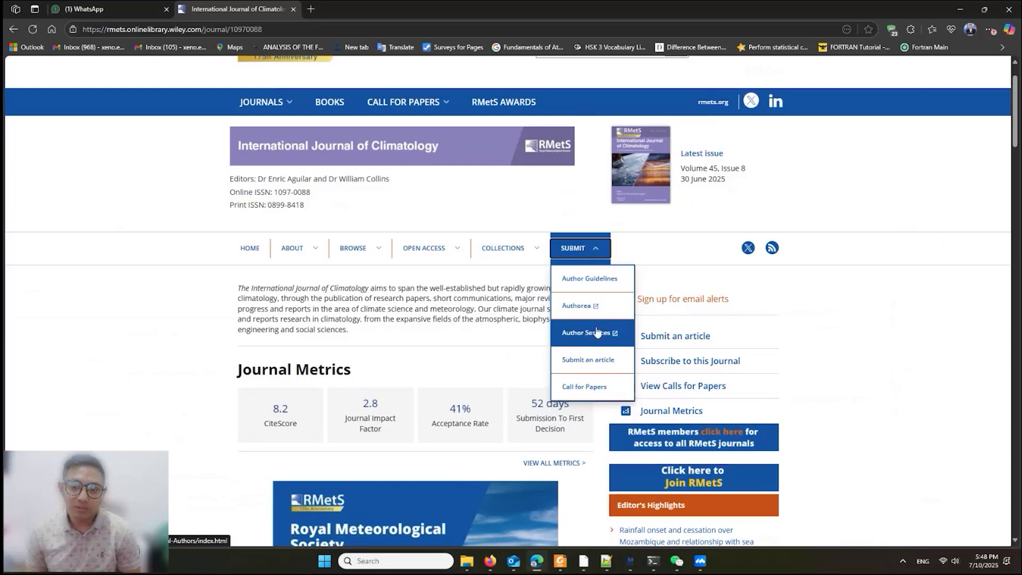
click(586, 370)
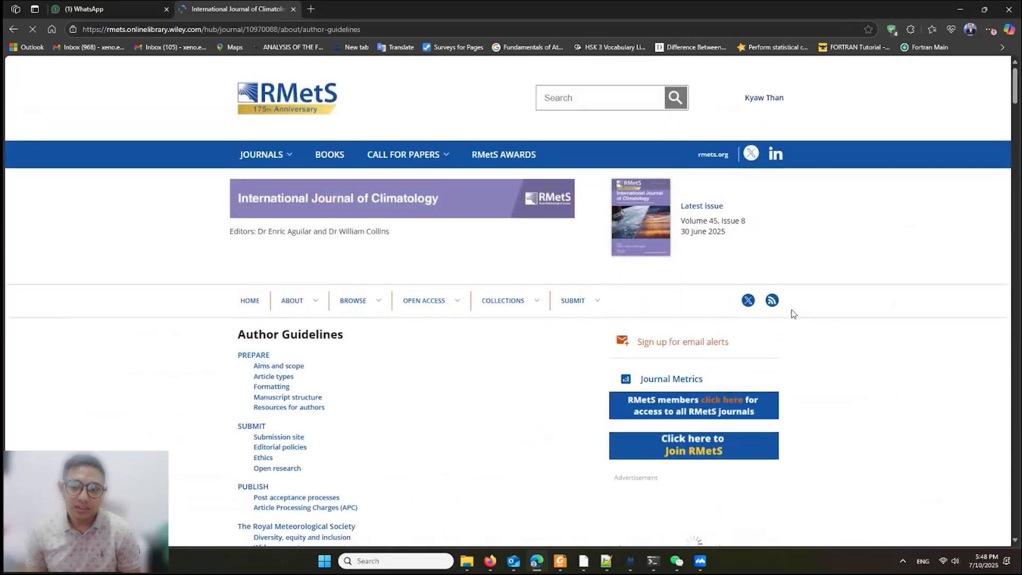
Look through the journal's author guidelines and open its online submission site from the submit-an-article section.
scroll(792, 313, down, 3)
scroll(499, 281, down, 5)
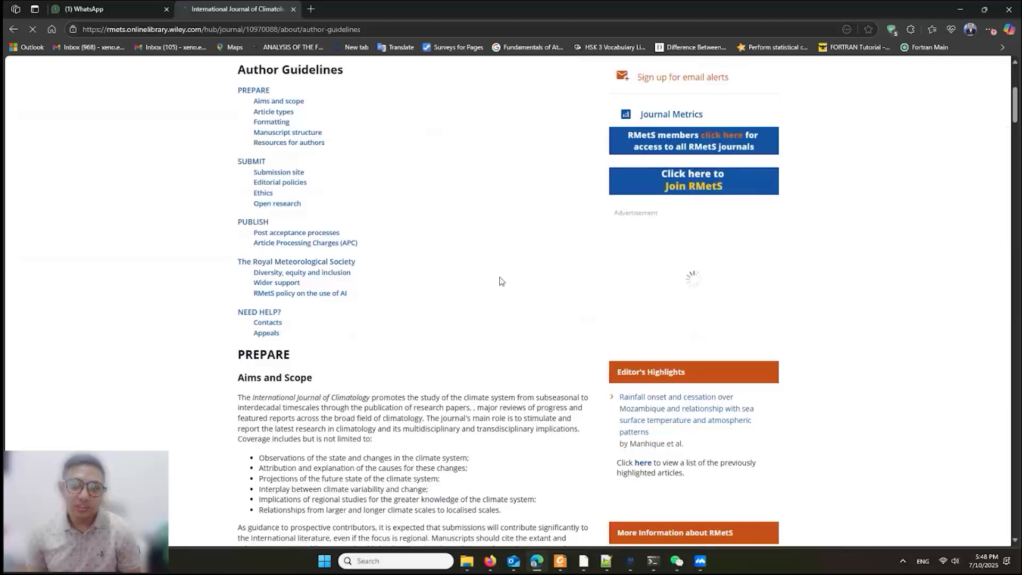
scroll(501, 283, down, 8)
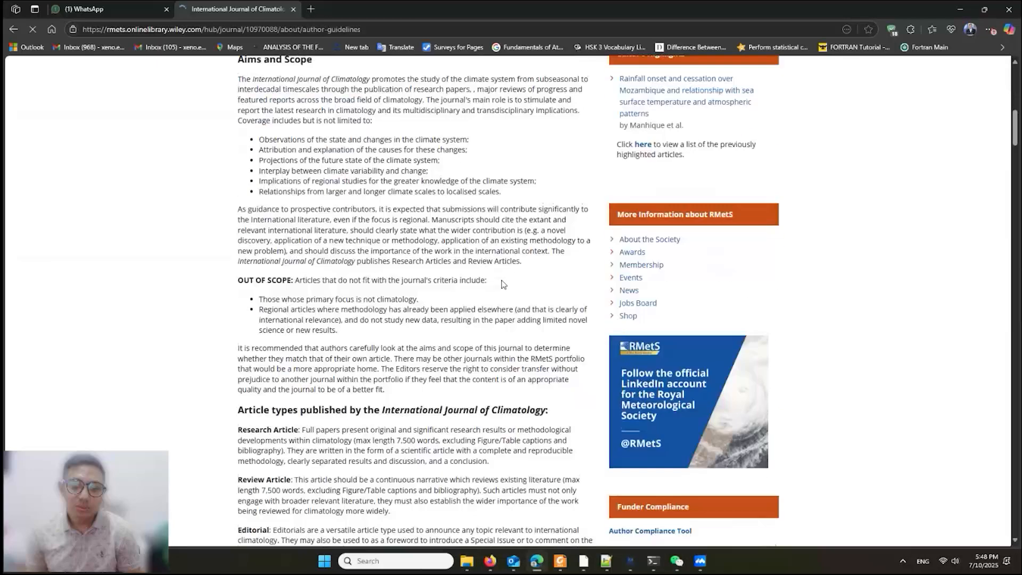
scroll(502, 283, down, 3)
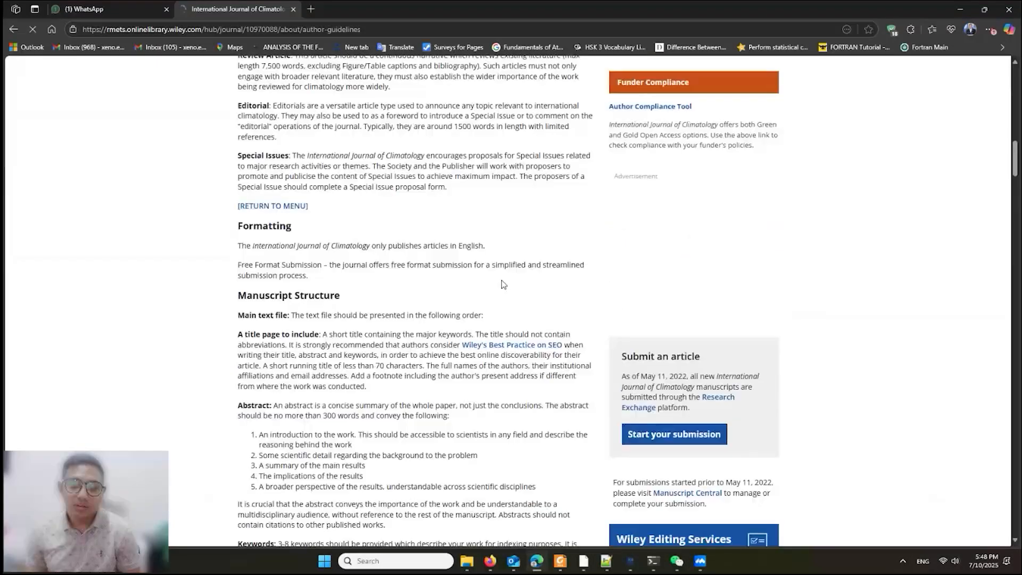
scroll(673, 360, down, 1)
scroll(674, 360, up, 7)
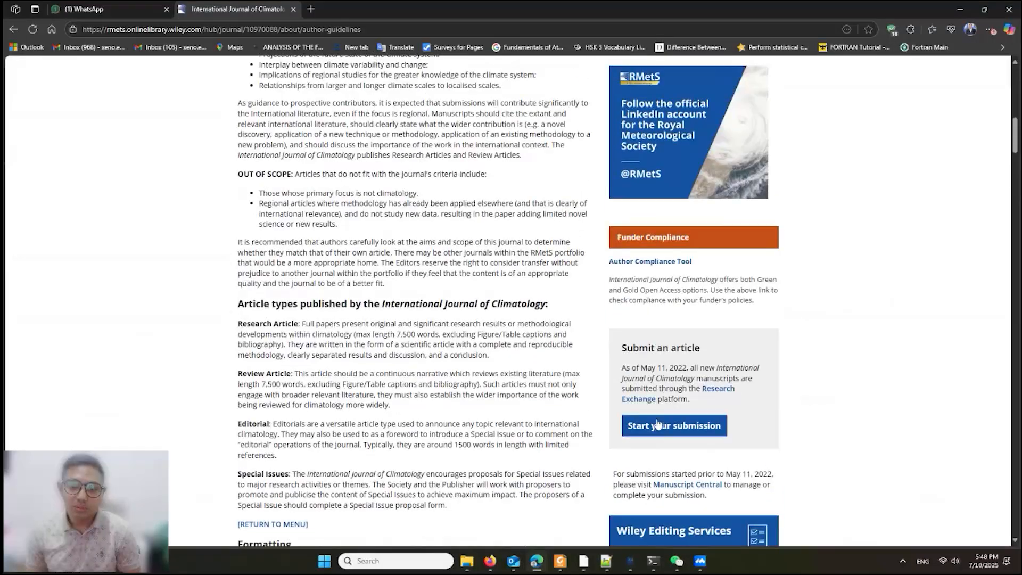
click(658, 426)
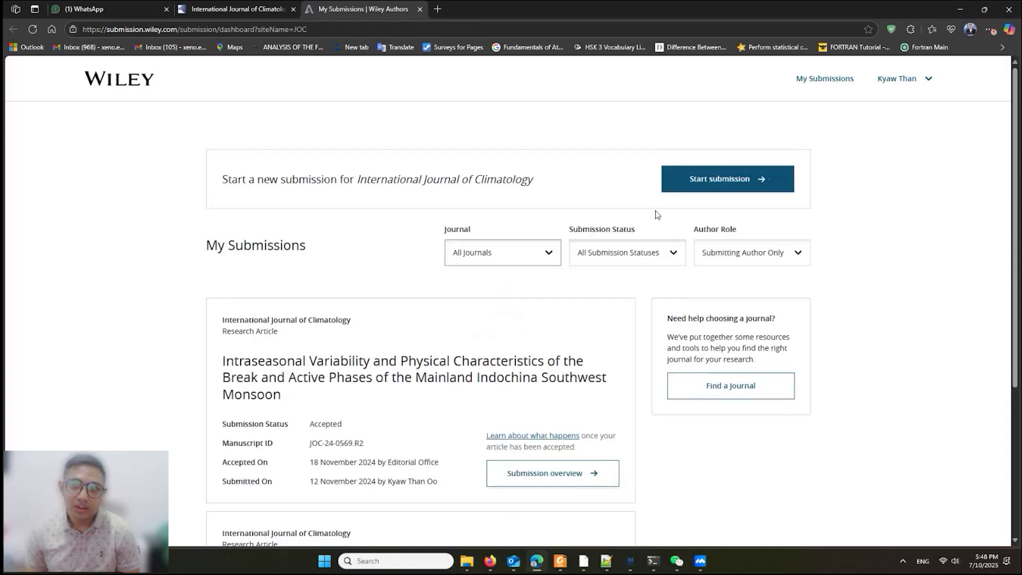
Log out of the Wiley account and sign back in to CONNECT with the saved account email.
click(928, 85)
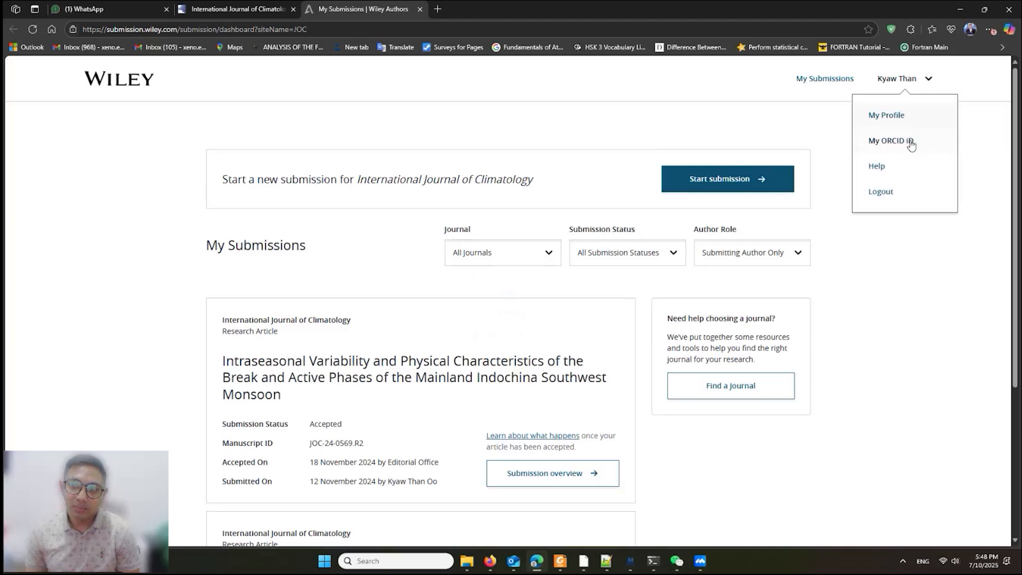
click(896, 191)
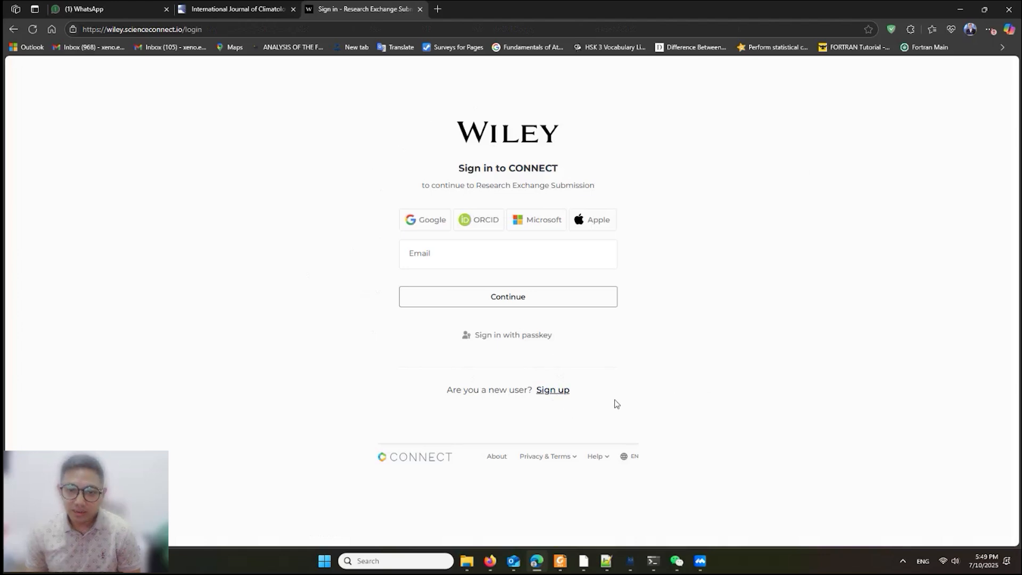
click(533, 255)
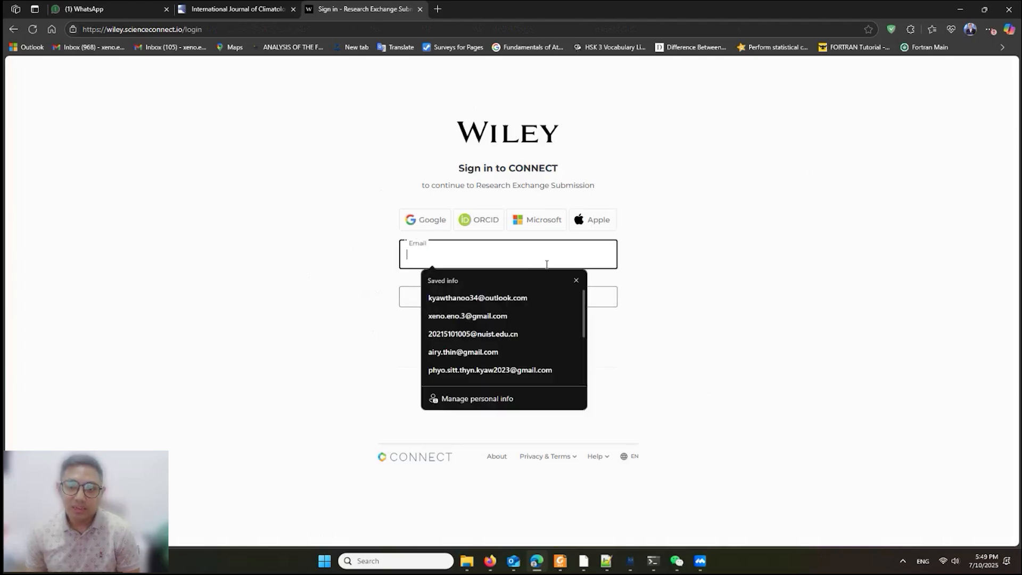
click(450, 297)
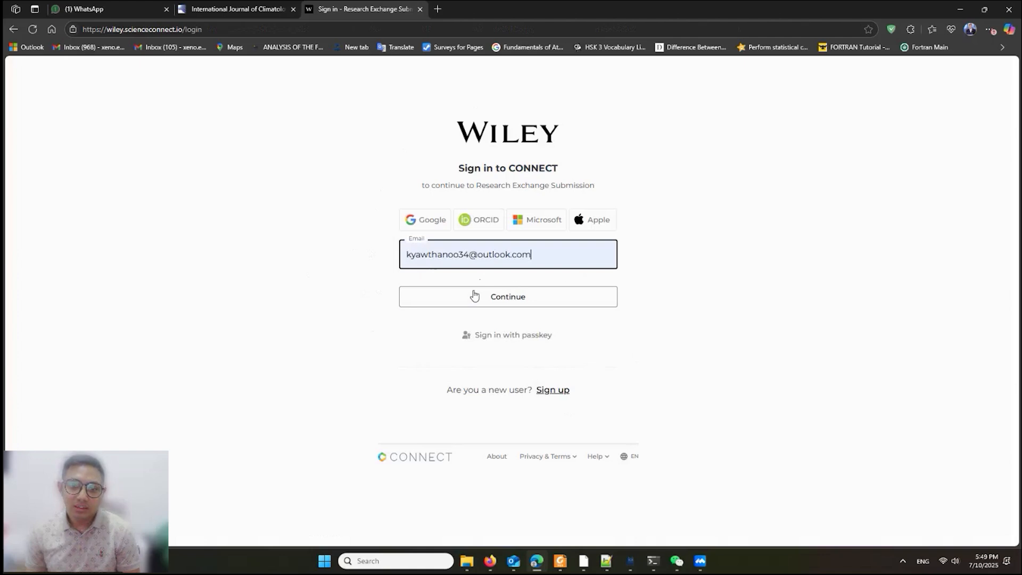
click(442, 295)
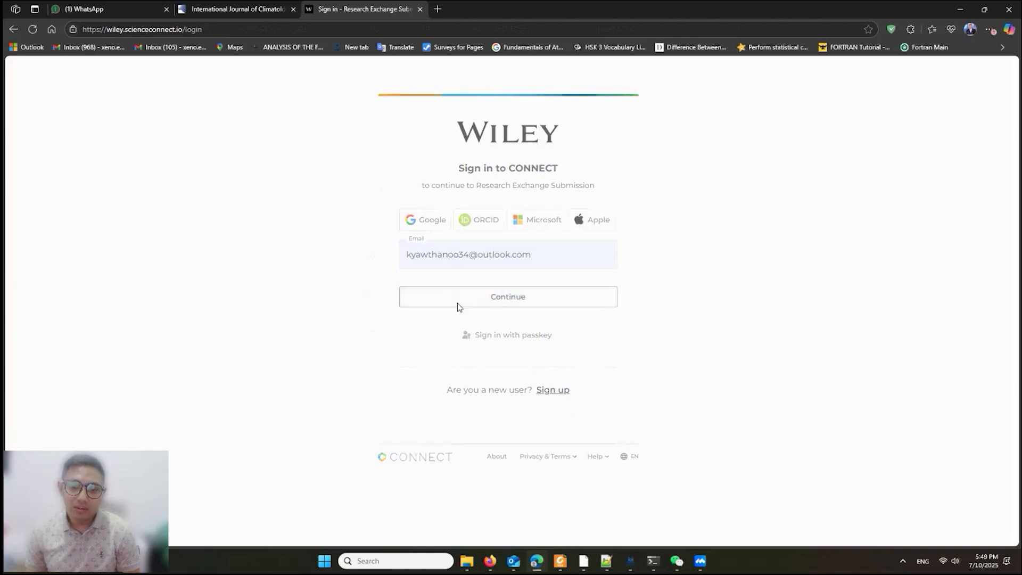
click(485, 297)
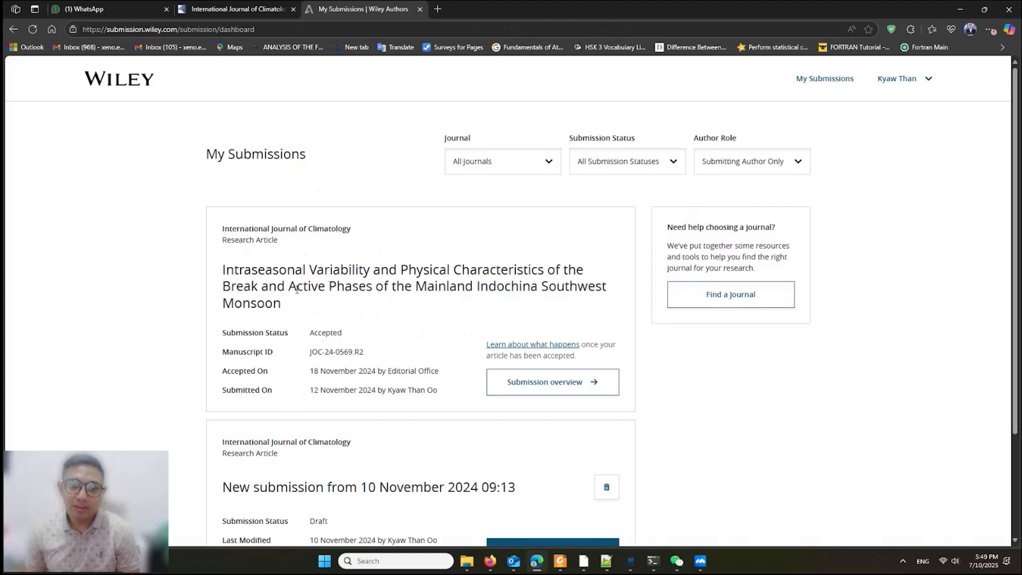
Delete the draft submission dated 10 November 2024 from My Submissions and confirm the deletion.
scroll(355, 312, down, 2)
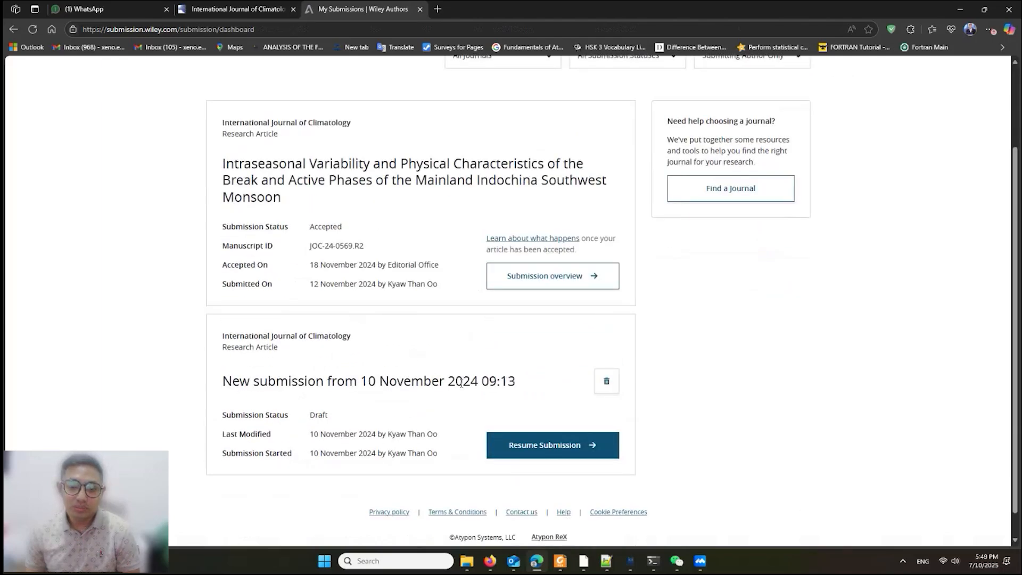
drag(383, 383, 478, 392)
click(607, 381)
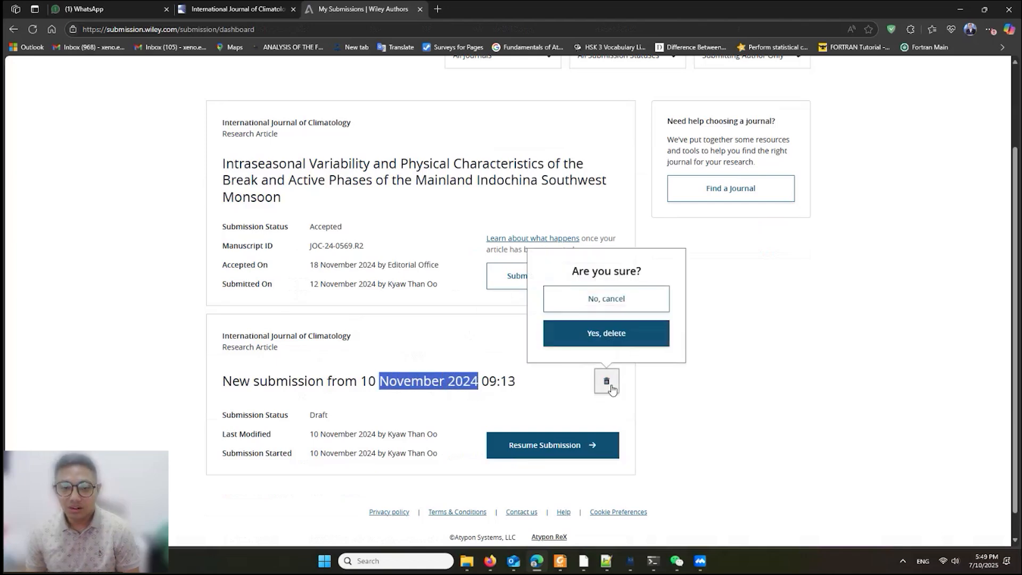
click(619, 339)
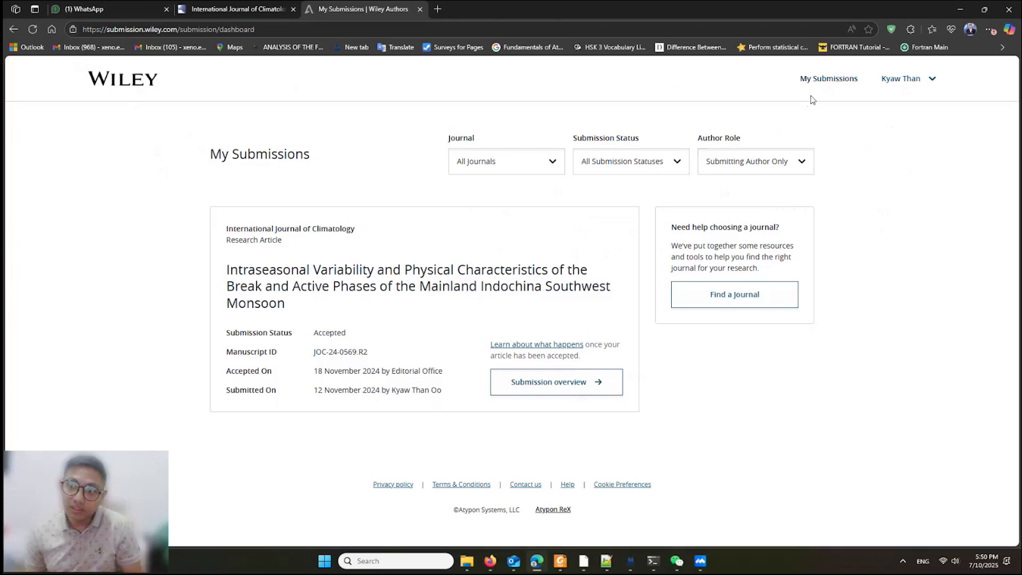
Check the author role and submission status filters, and filter My Submissions by International Journal of Climatology.
click(799, 163)
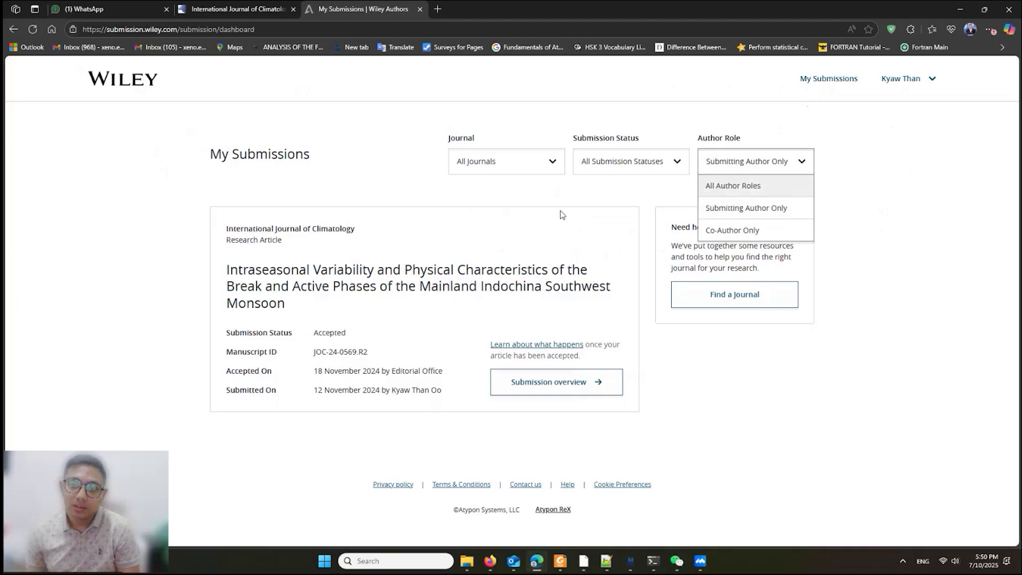
click(575, 201)
click(542, 161)
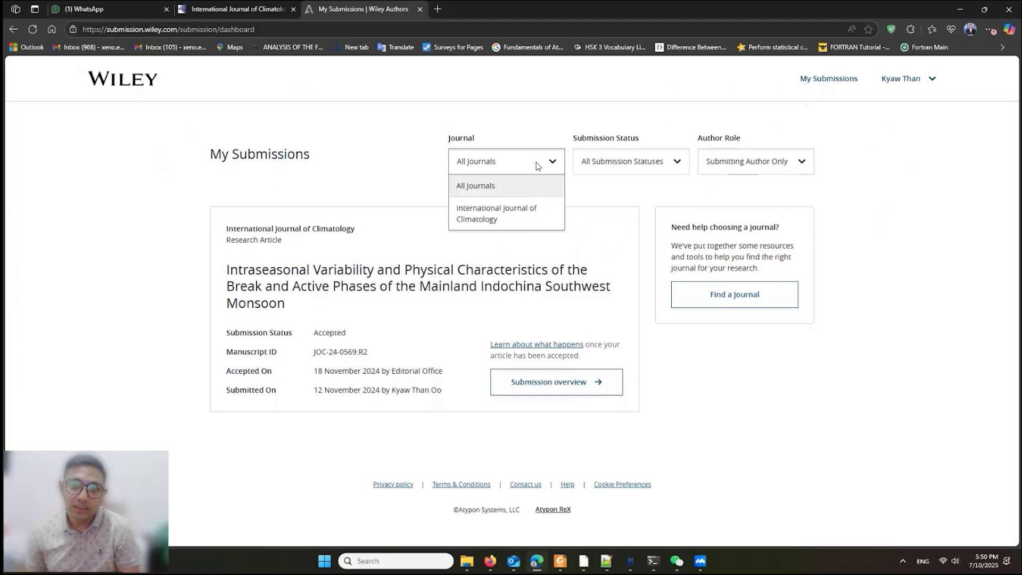
click(505, 216)
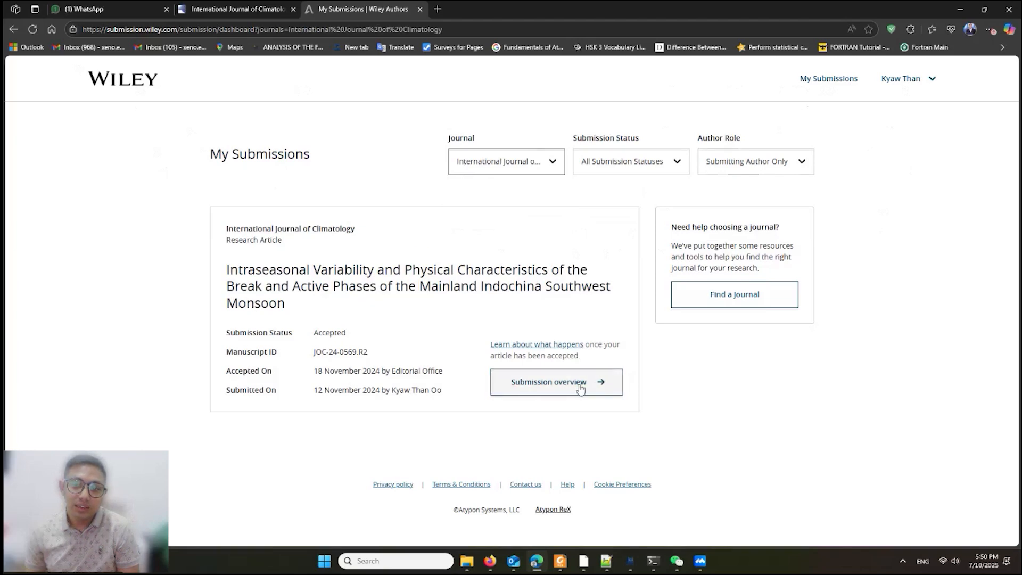
click(627, 163)
click(477, 197)
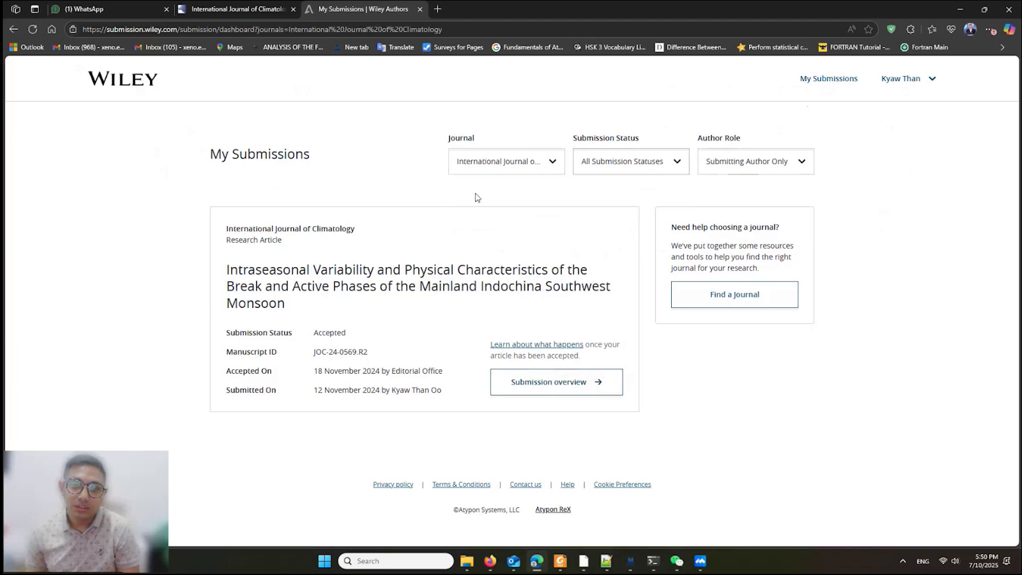
Return to the unfiltered dashboard and examine the accepted monsoon article's submission overview and manuscript files.
click(923, 85)
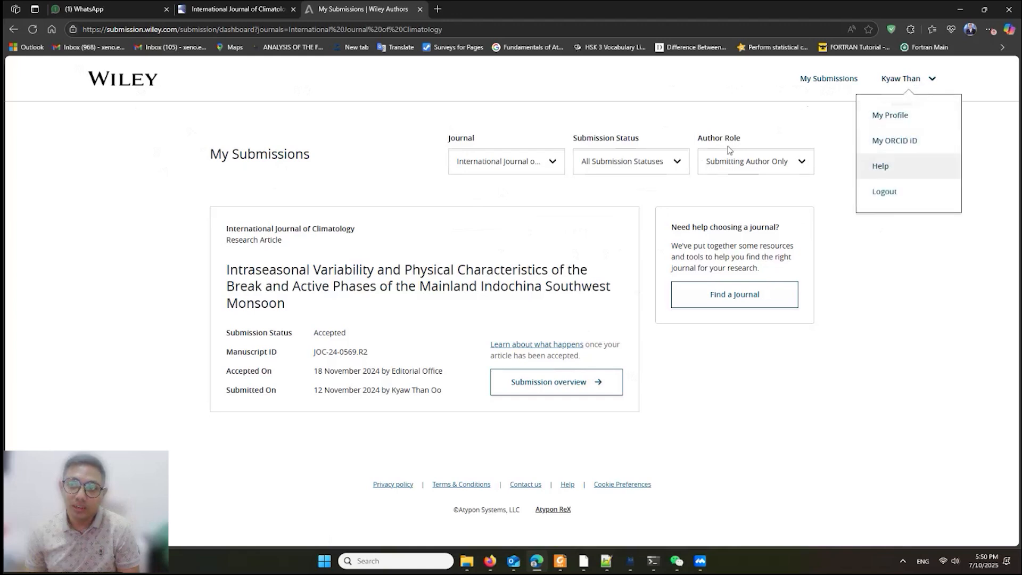
click(137, 83)
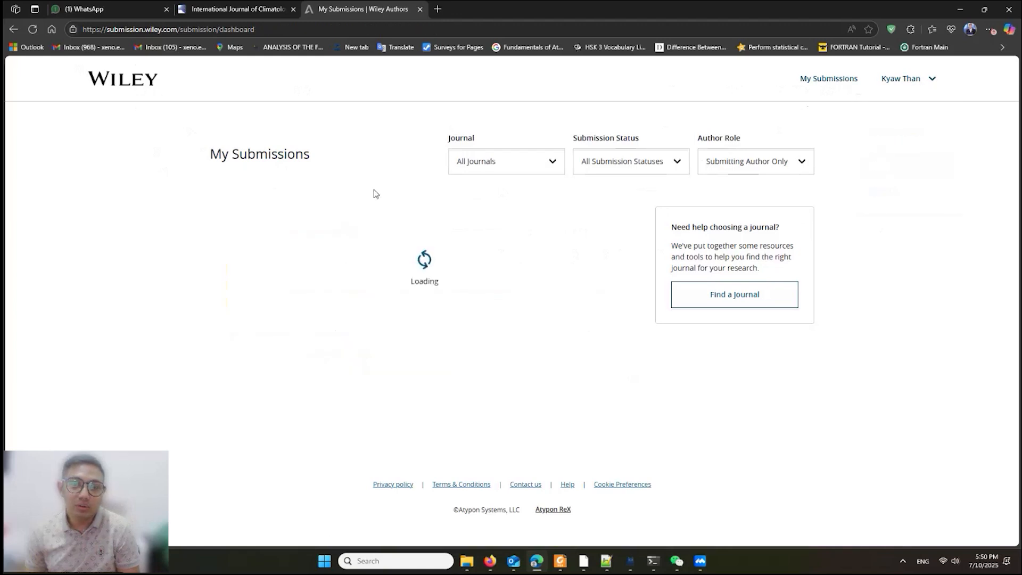
click(514, 382)
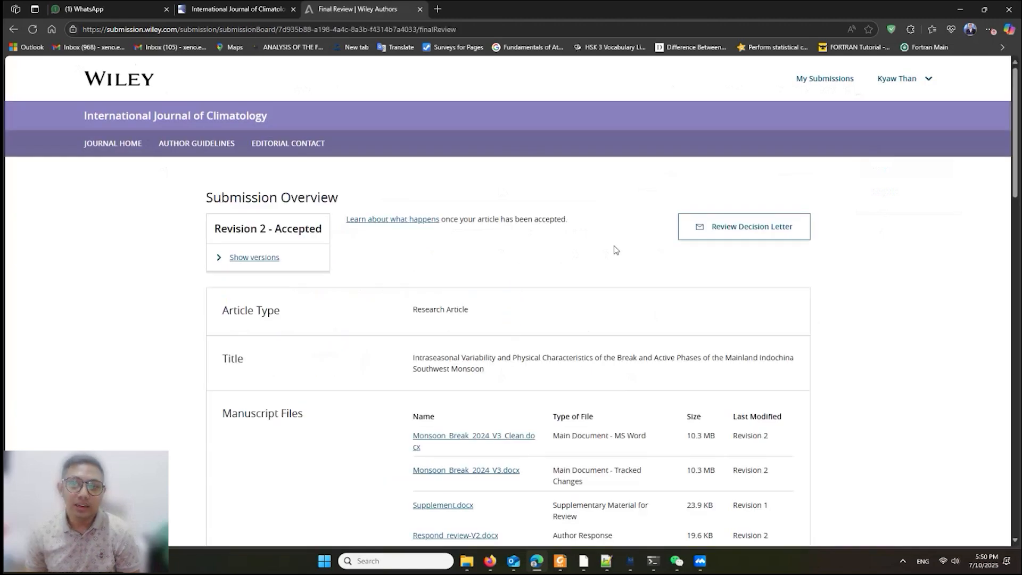
scroll(618, 288, down, 2)
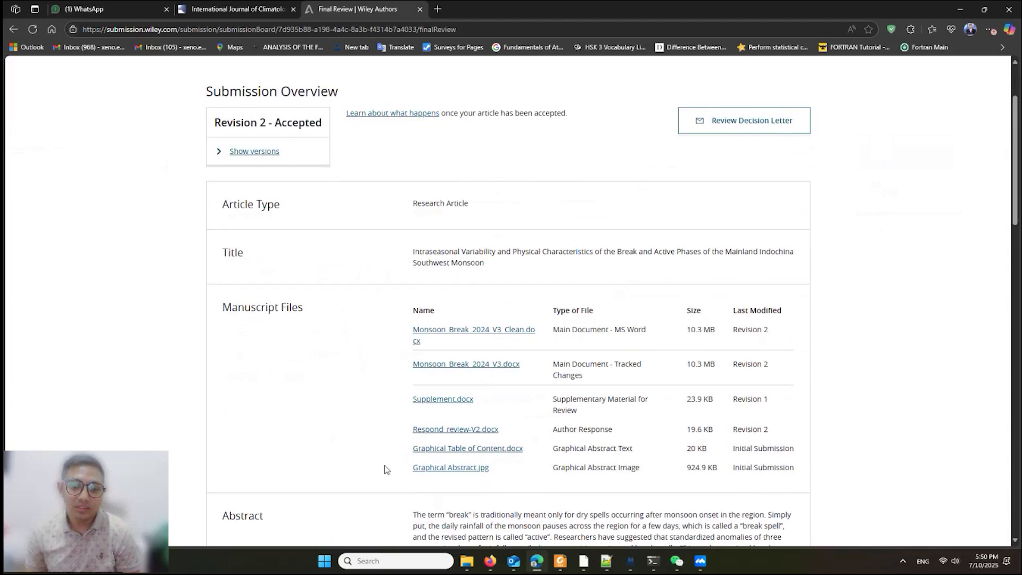
scroll(294, 341, up, 2)
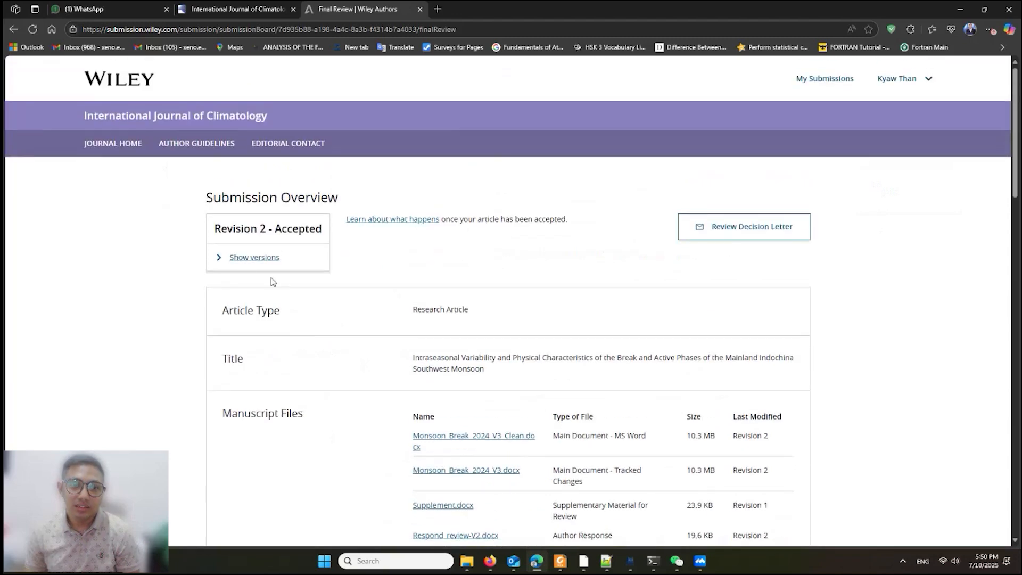
Open the International Journal of Climatology home page and look through its metrics and recently published articles.
click(110, 149)
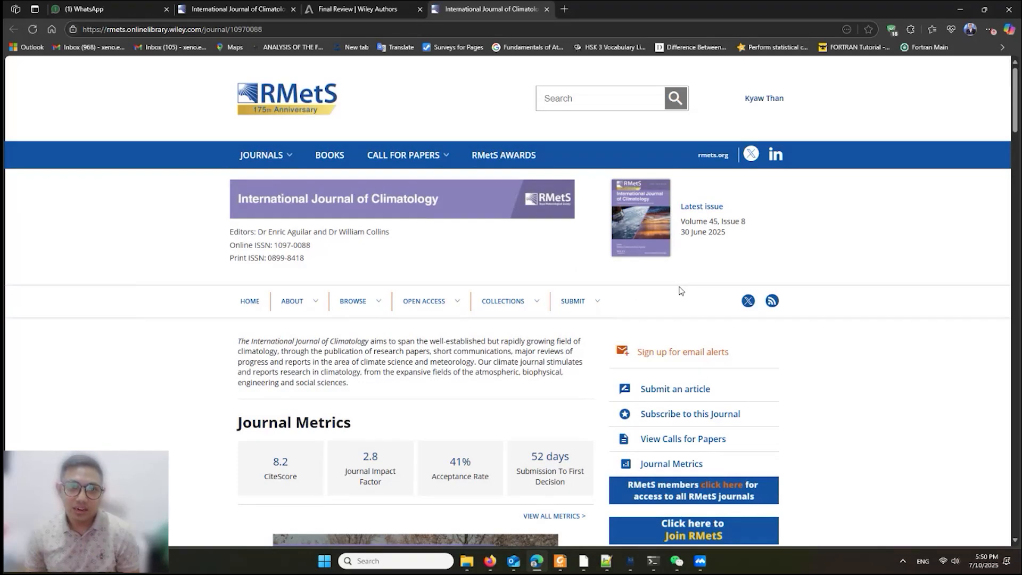
scroll(692, 374, down, 10)
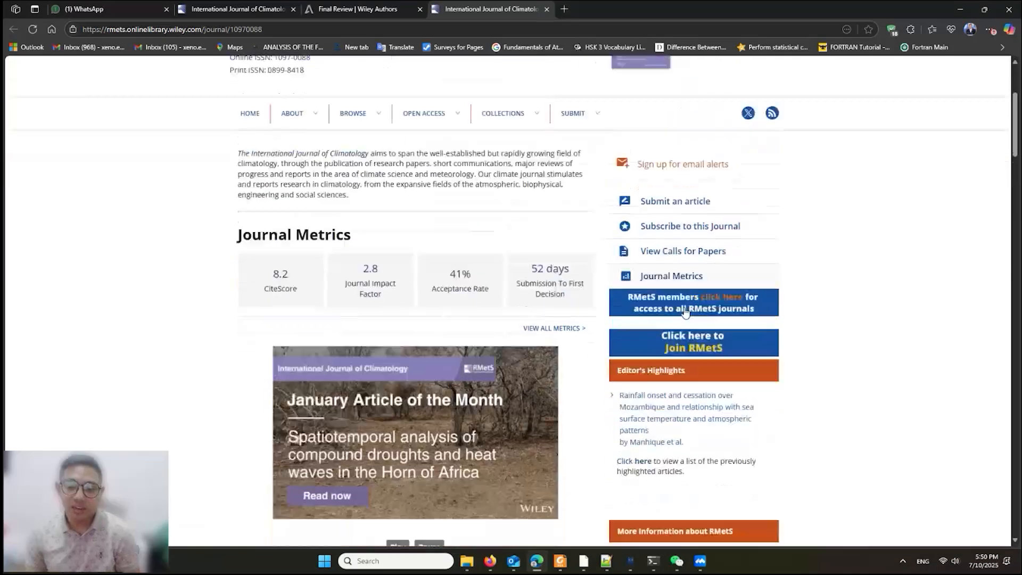
scroll(692, 374, down, 6)
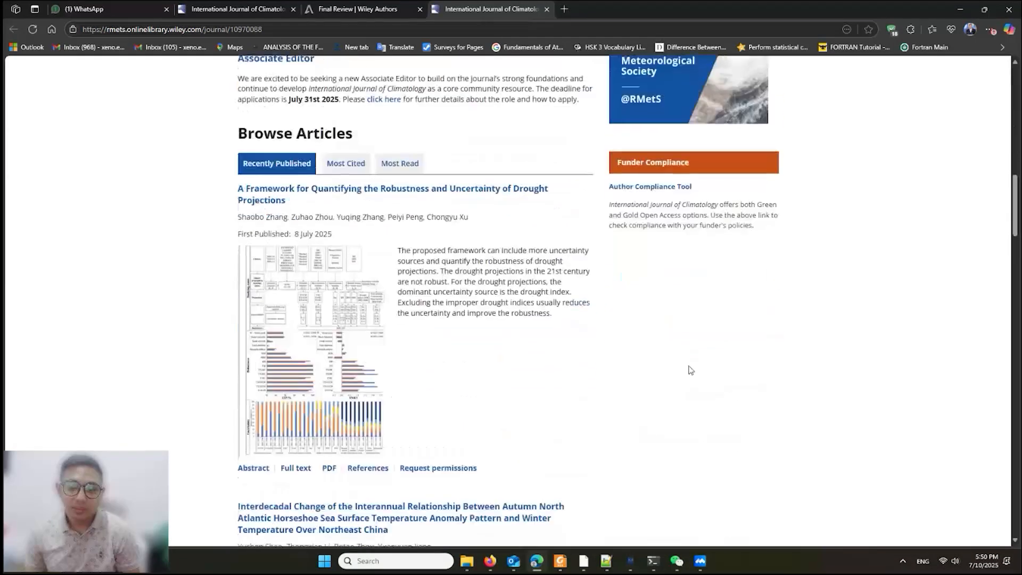
scroll(689, 370, up, 8)
scroll(690, 370, up, 3)
scroll(688, 360, down, 8)
scroll(616, 341, up, 14)
Follow the journal's submit-an-article option to the submission site and start a new submission for International Journal of Climatology.
click(576, 307)
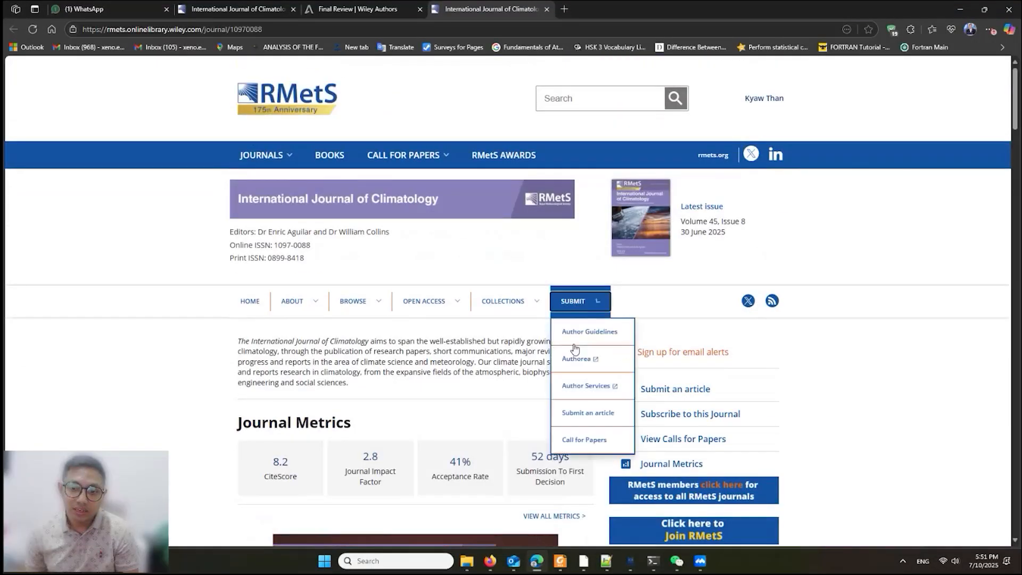
click(593, 407)
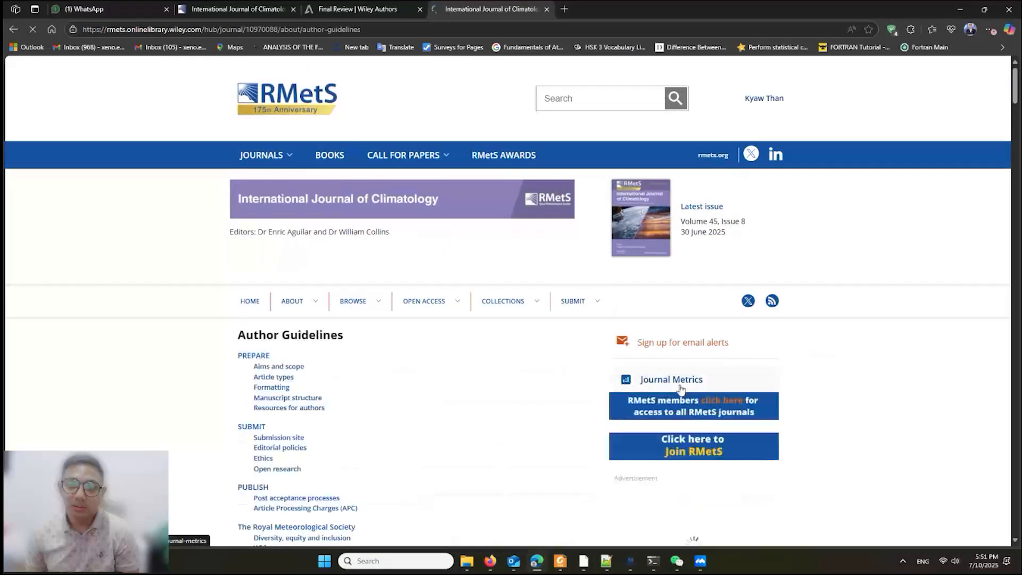
scroll(693, 384, down, 10)
scroll(693, 382, down, 8)
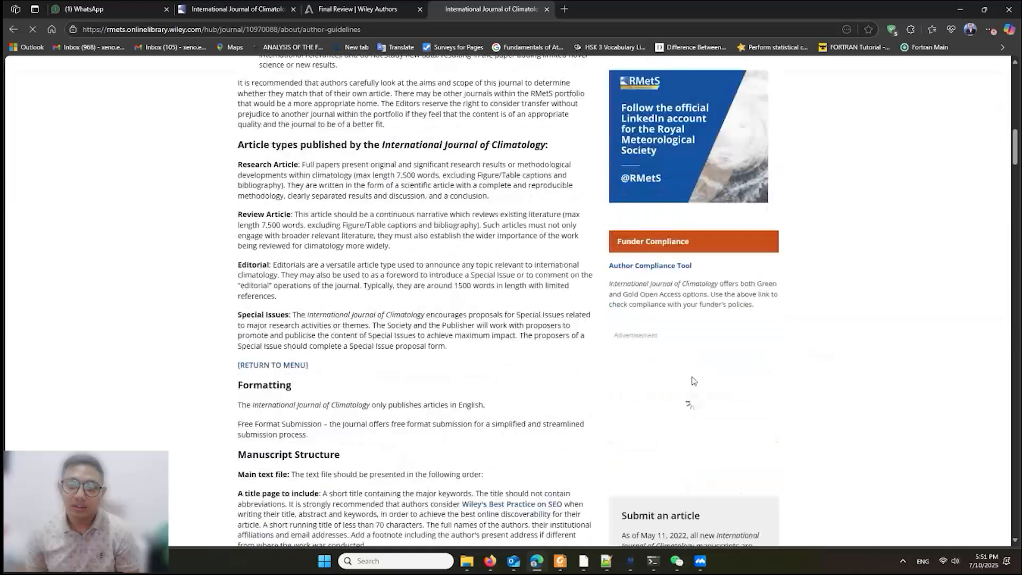
click(691, 329)
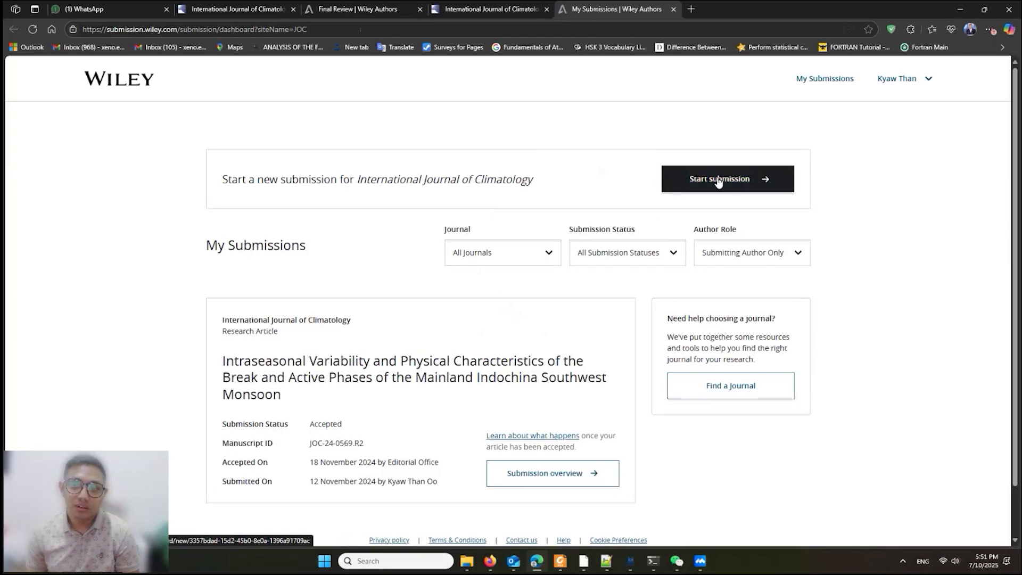
click(692, 189)
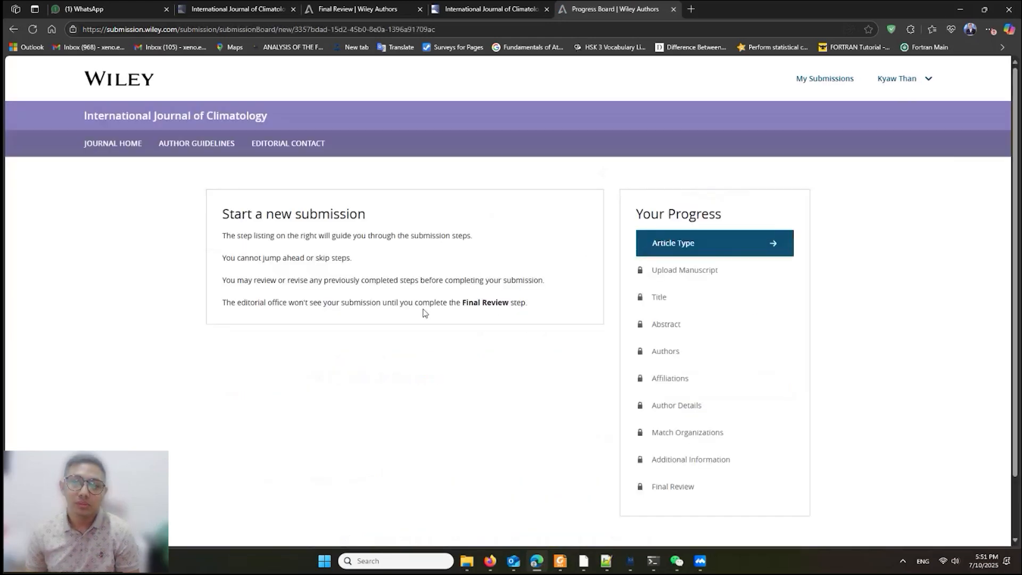
Open the Article Type stage of the new submission and choose Research Article.
click(681, 251)
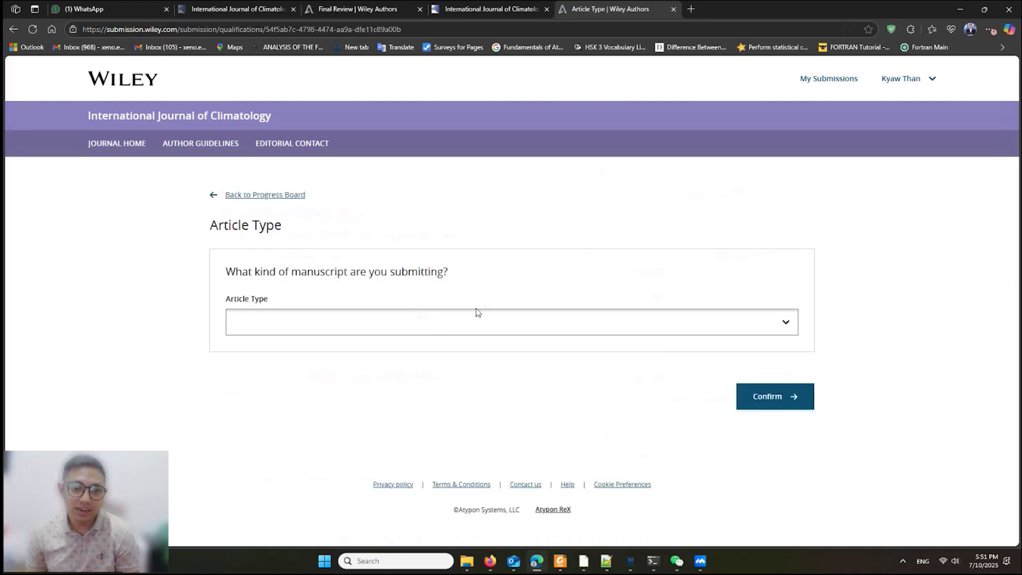
click(463, 327)
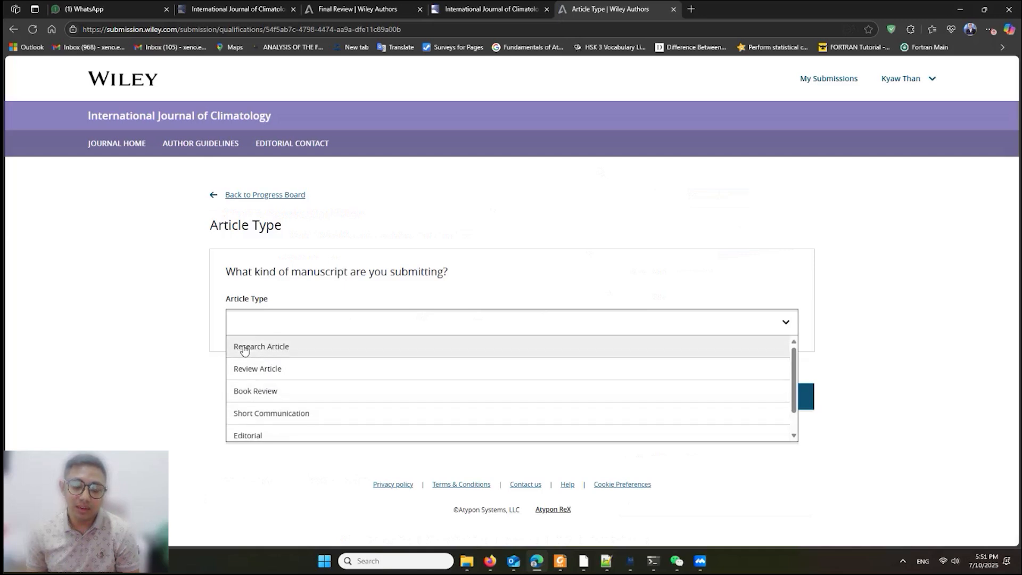
click(259, 350)
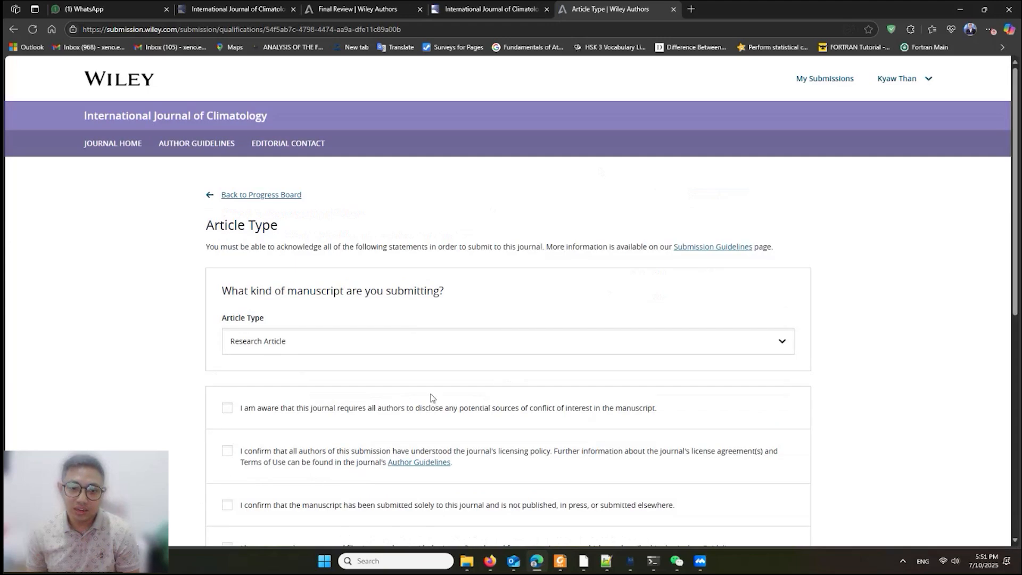
Tick all eight author acknowledgement statements, from the conflict-of-interest disclosure through the co-authors' licensing confirmation.
scroll(208, 421, down, 3)
click(228, 250)
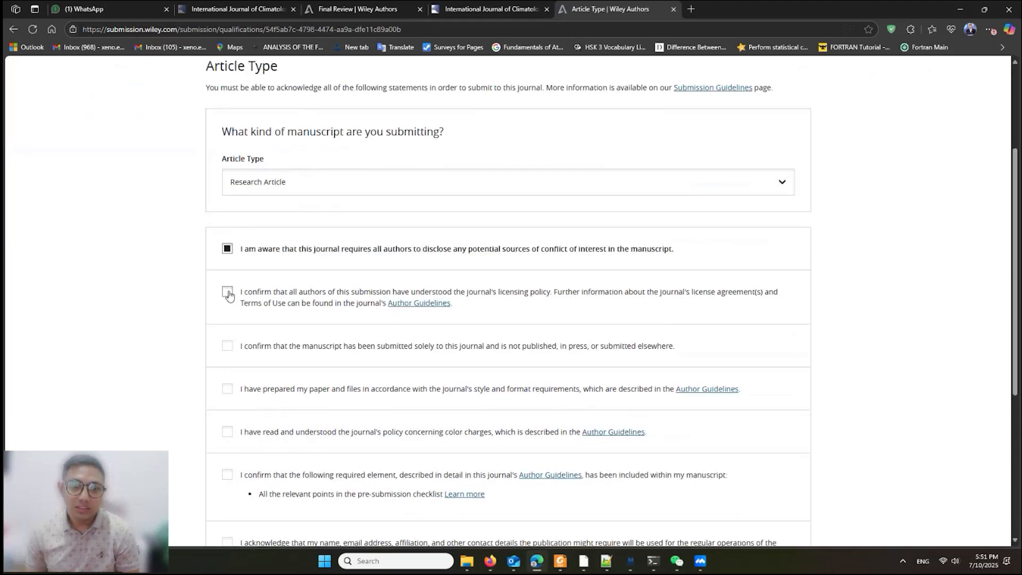
click(228, 293)
click(227, 348)
scroll(228, 349, down, 1)
click(228, 342)
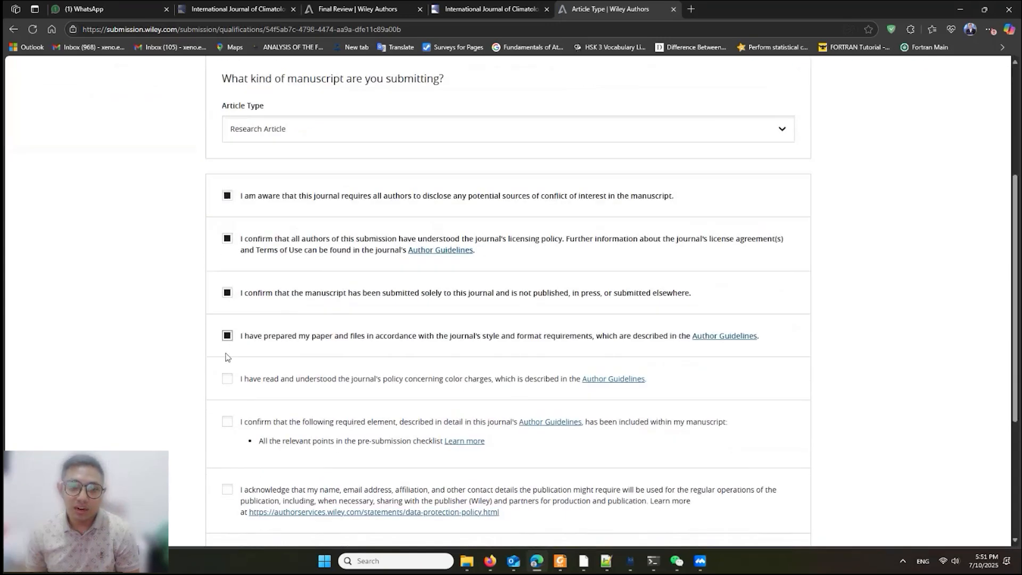
scroll(226, 352, down, 2)
click(227, 274)
click(226, 317)
click(227, 384)
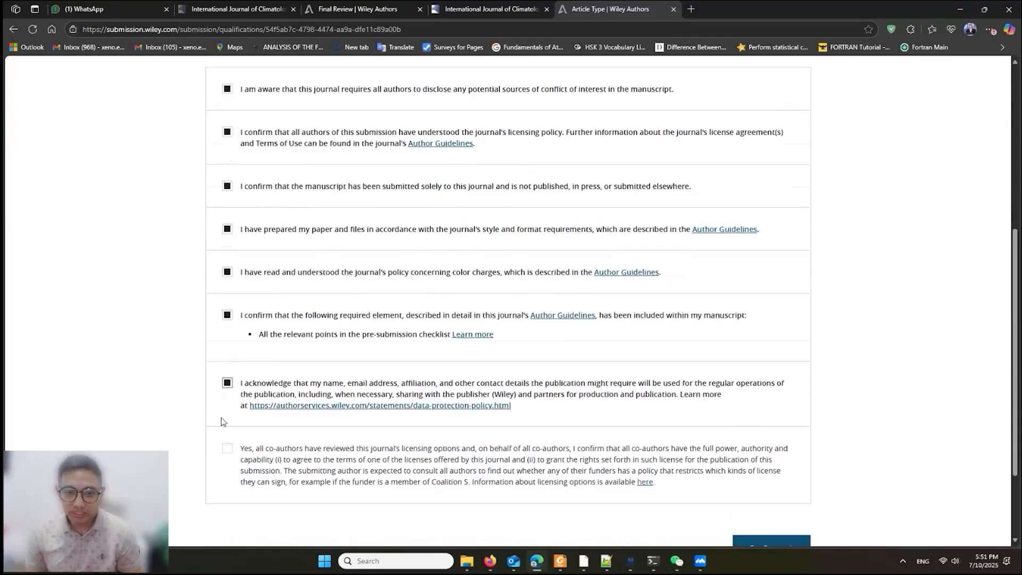
scroll(221, 421, down, 1)
click(228, 396)
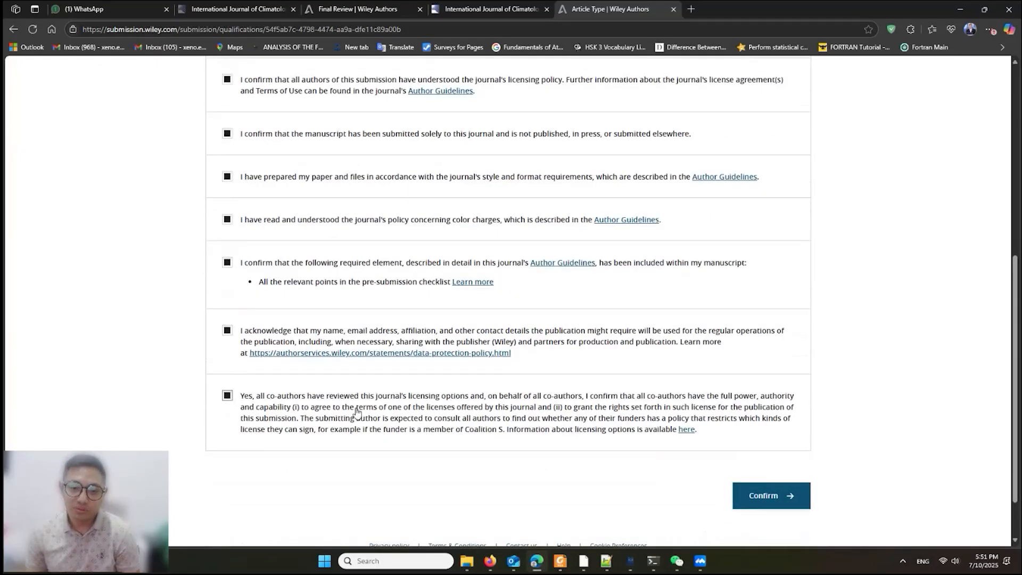
Review the ticked acknowledgements and confirm the Article Type stage.
scroll(357, 411, up, 2)
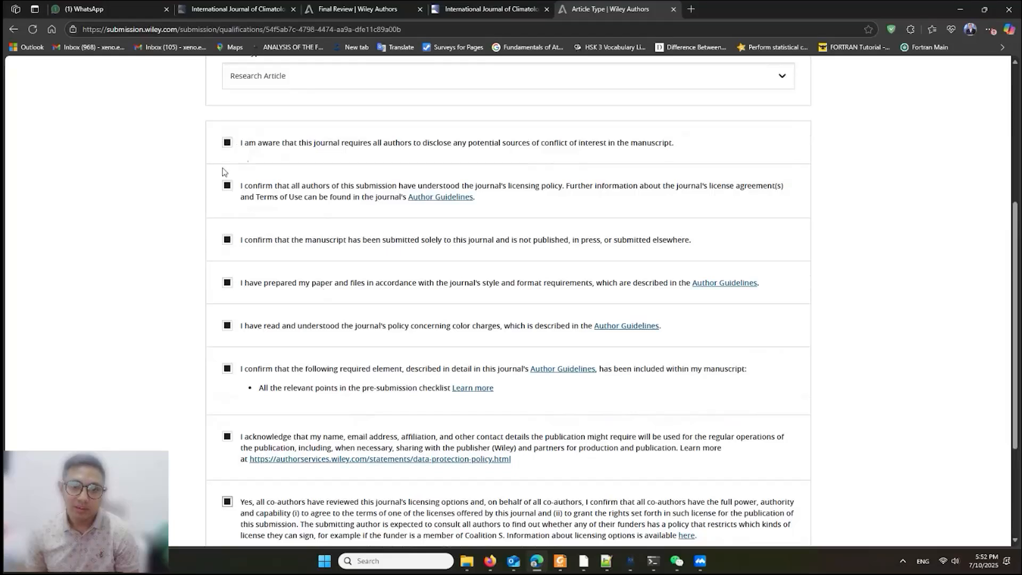
scroll(224, 469, down, 3)
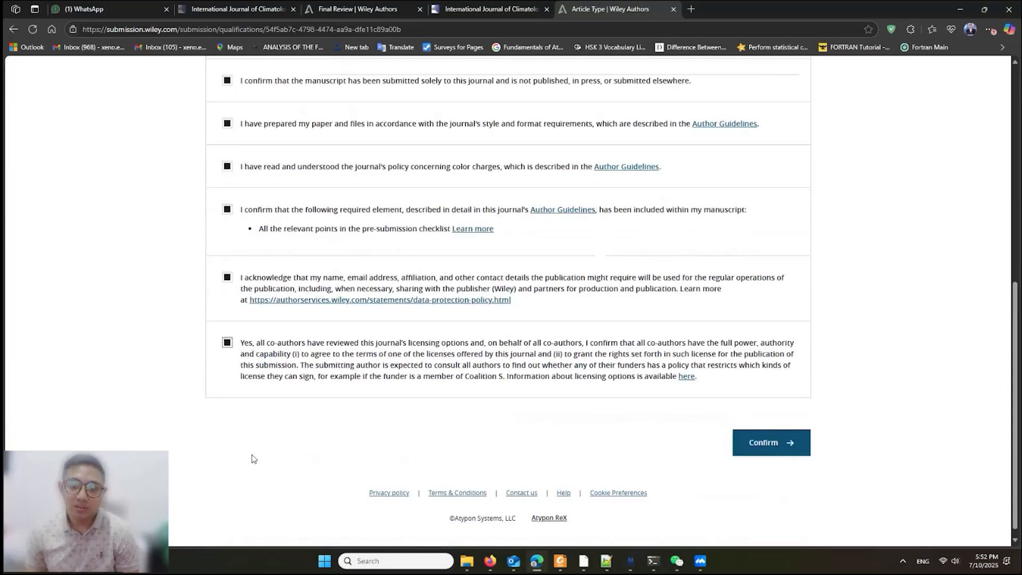
scroll(471, 409, up, 2)
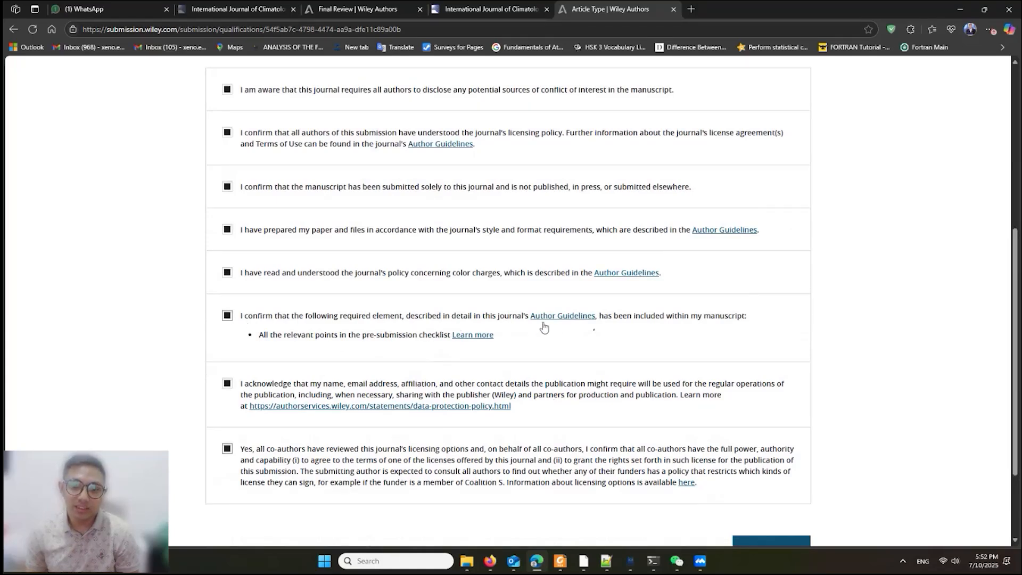
scroll(620, 359, down, 2)
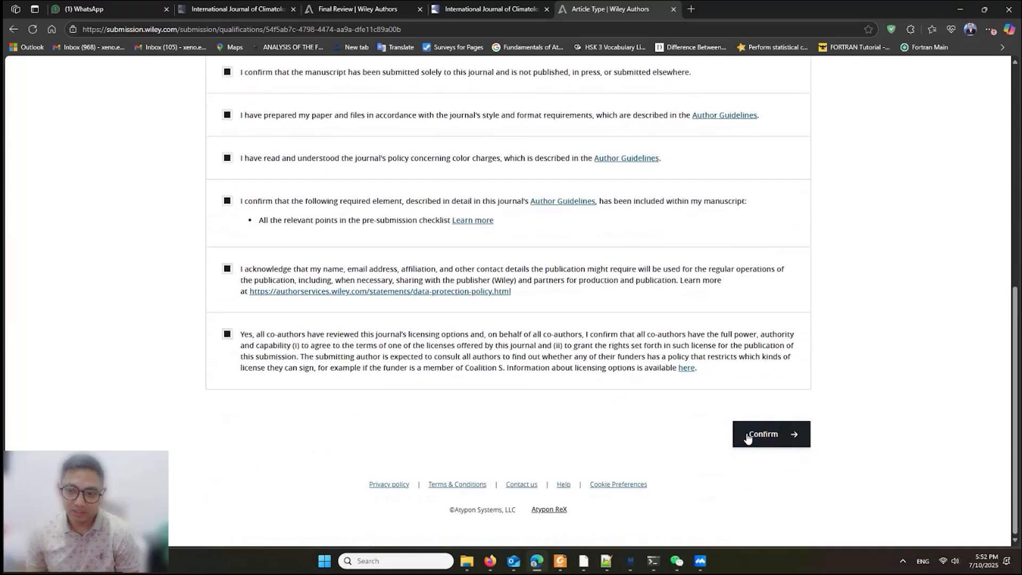
click(751, 434)
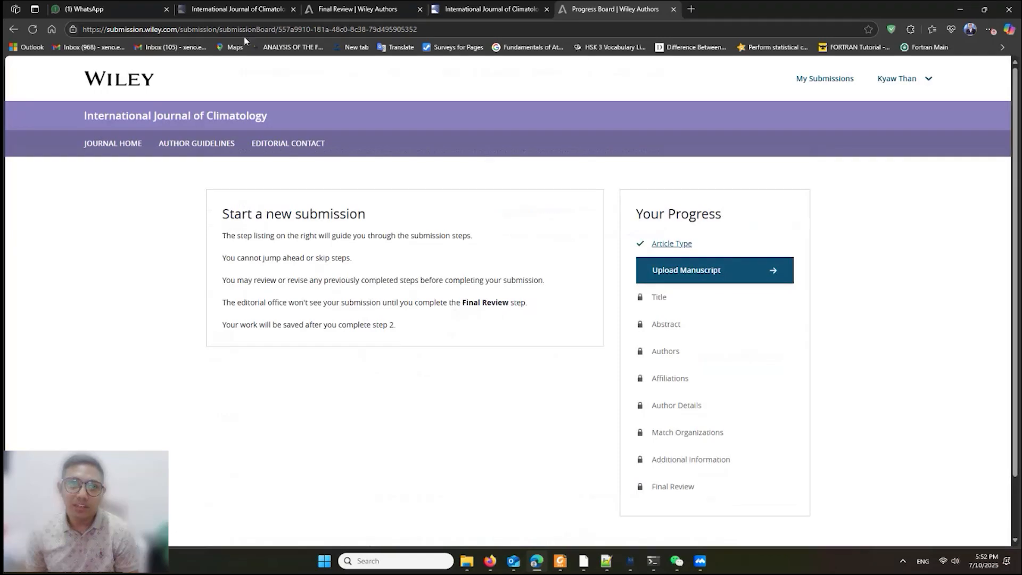
Open the journal's Author Guidelines and look through the scope, article types, supporting information and colour requirements.
click(239, 11)
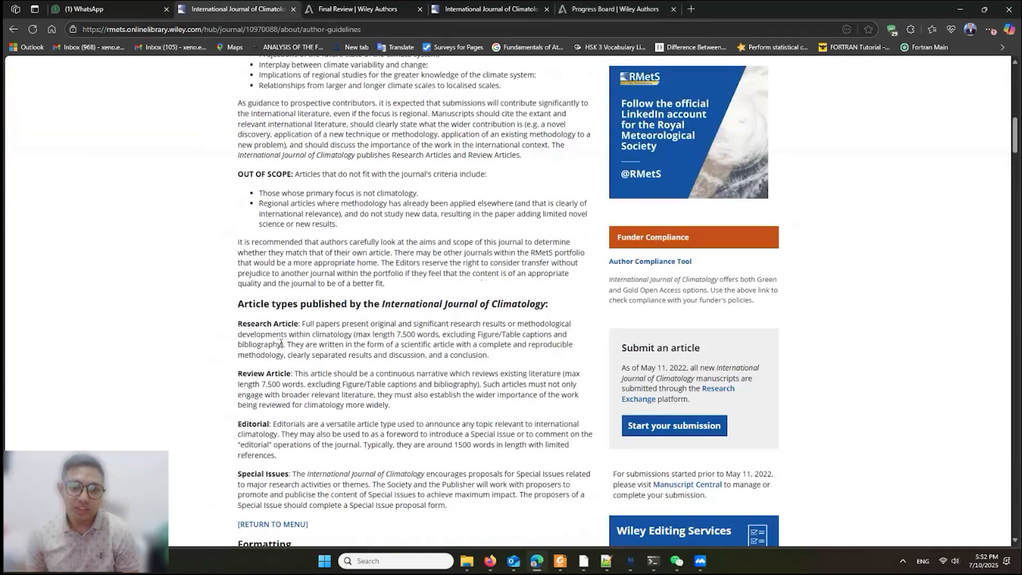
scroll(281, 343, up, 15)
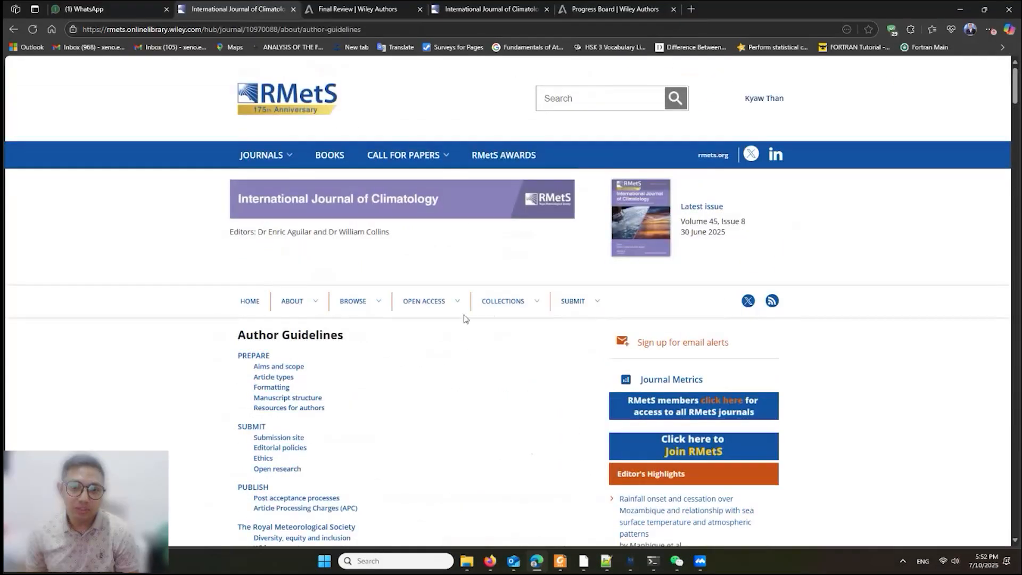
click(599, 302)
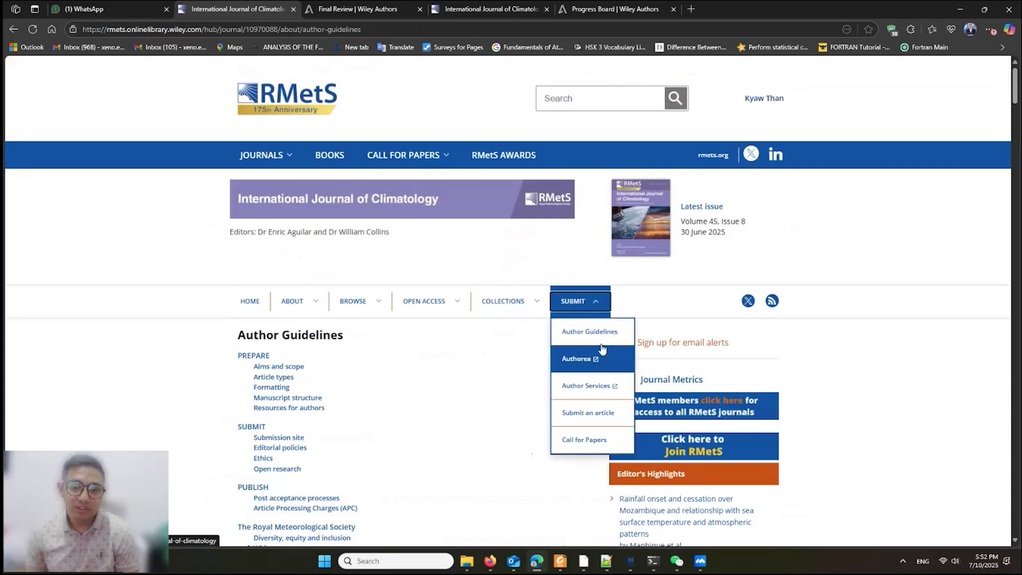
click(604, 335)
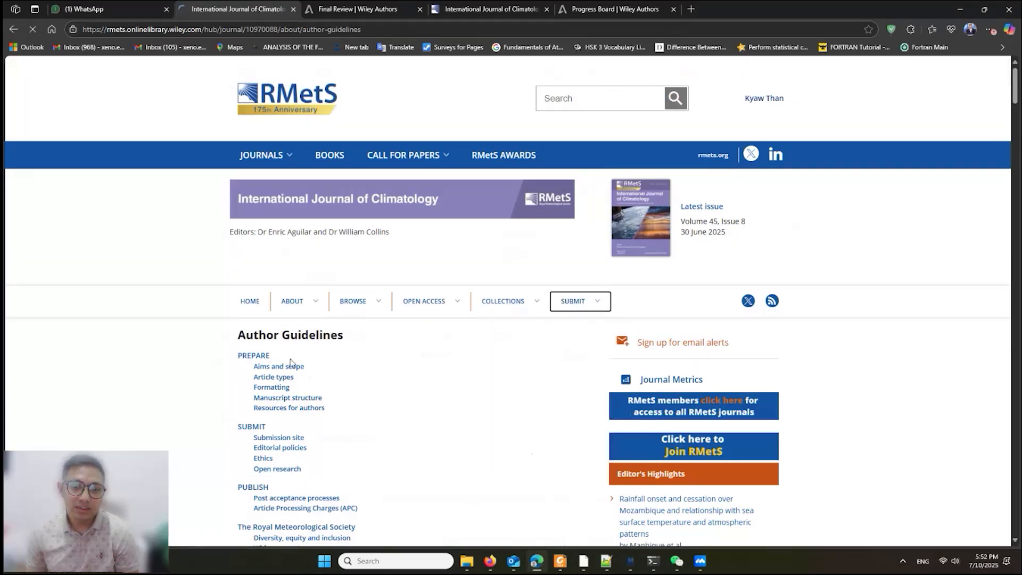
scroll(262, 359, down, 5)
scroll(243, 405, down, 20)
scroll(300, 424, down, 20)
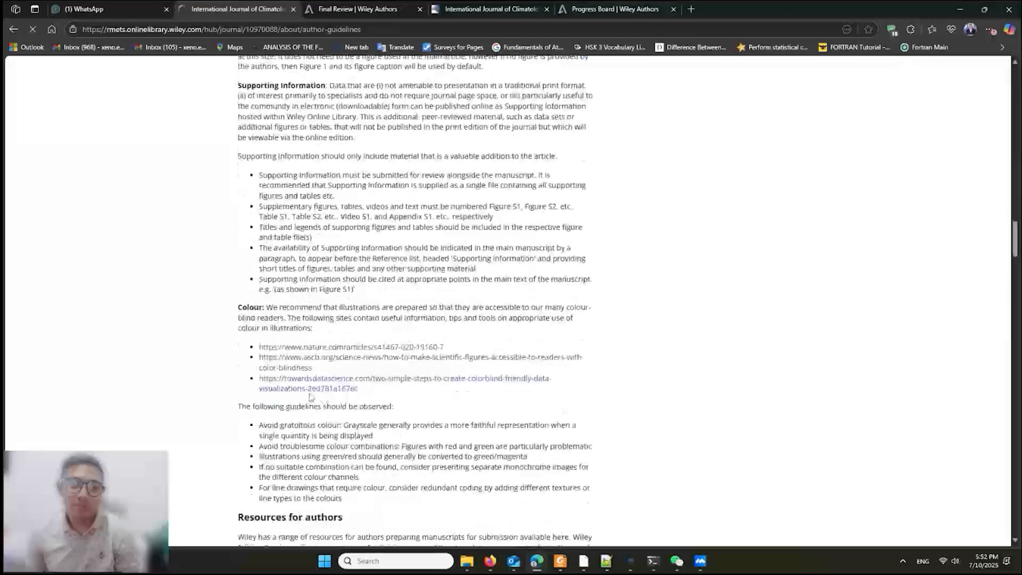
scroll(269, 438, down, 7)
scroll(422, 366, up, 9)
scroll(422, 367, up, 20)
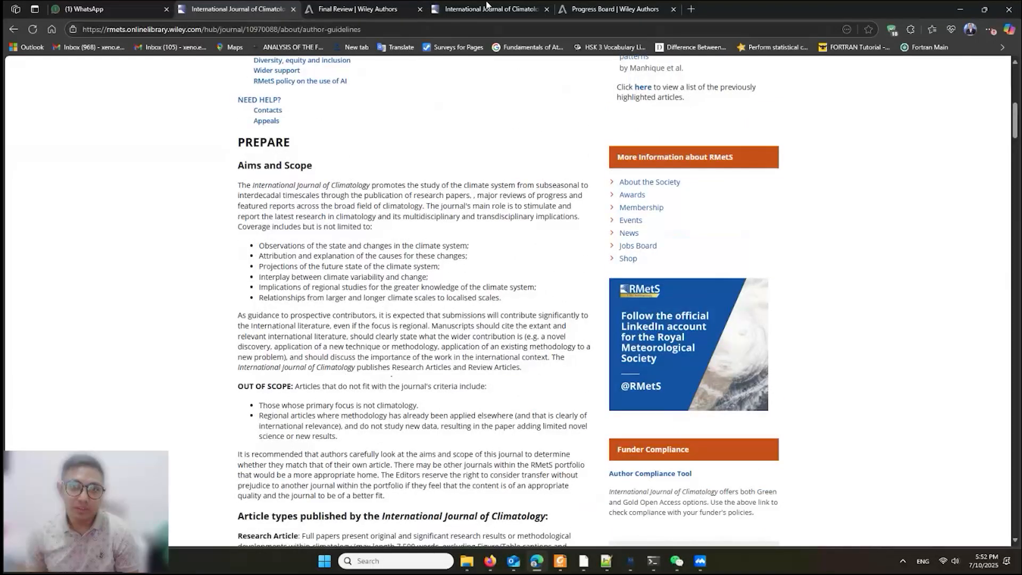
Return to the new submission's progress board and open the Upload Manuscript stage.
click(388, 11)
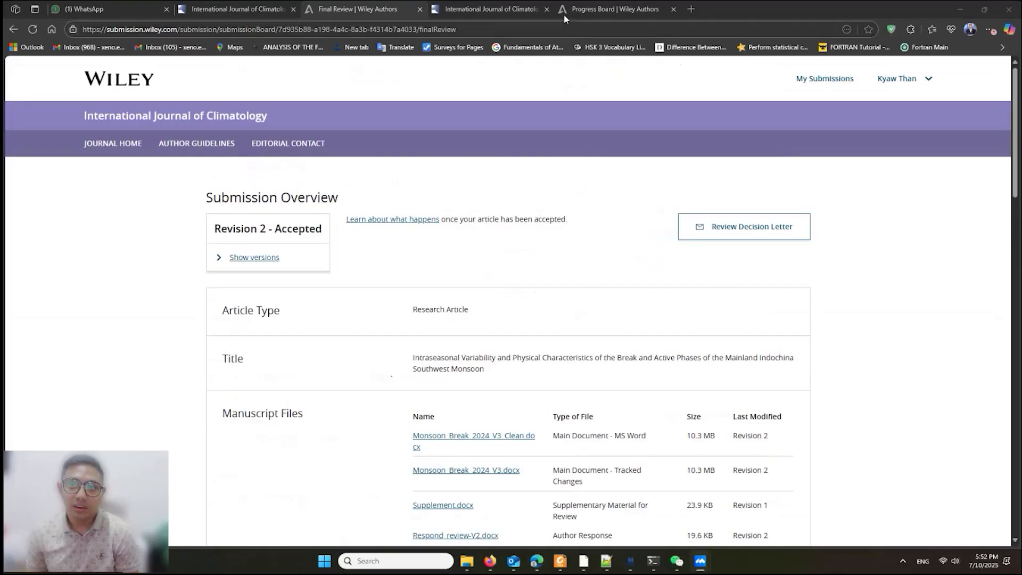
click(587, 14)
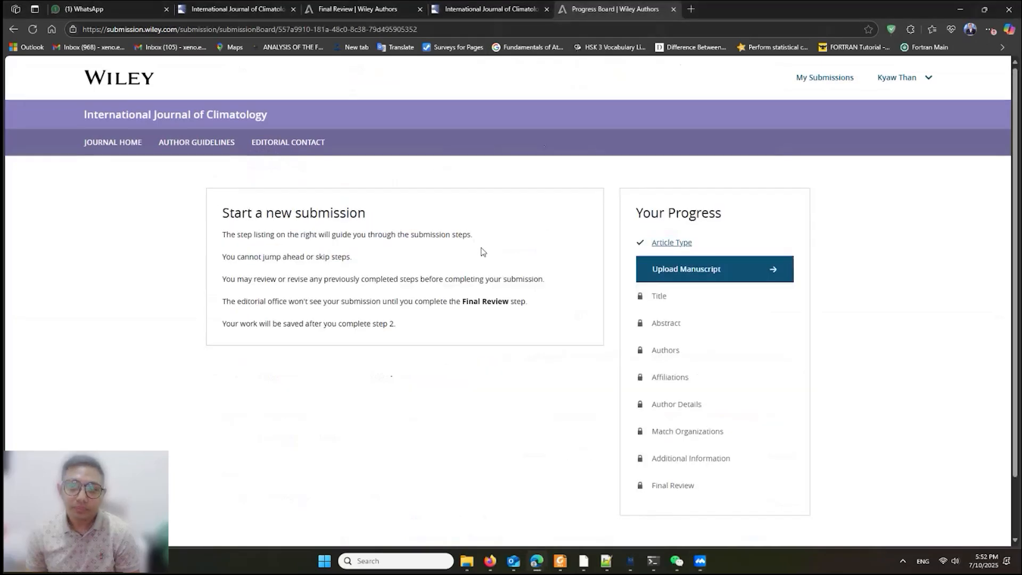
scroll(481, 253, down, 1)
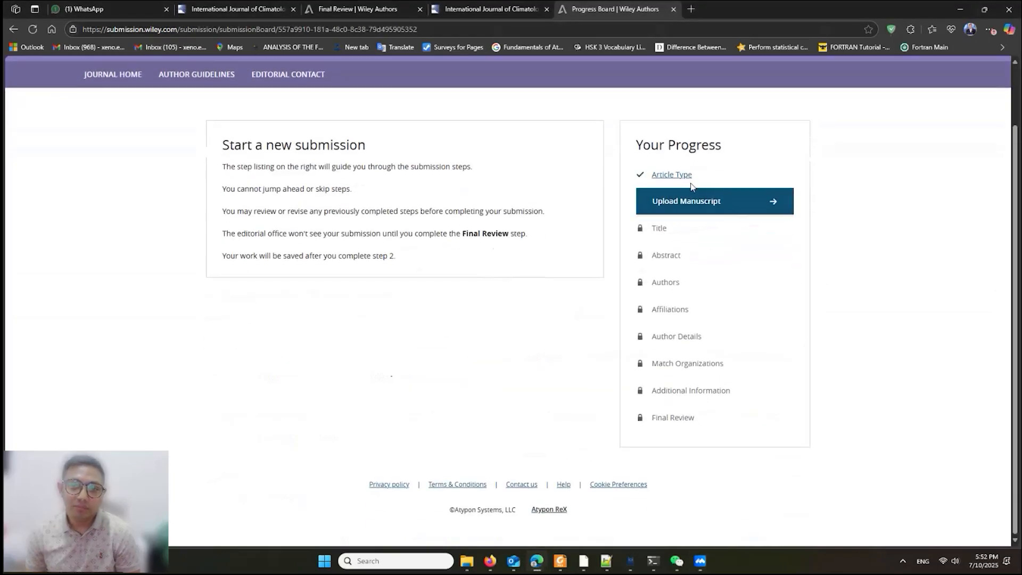
scroll(668, 199, up, 1)
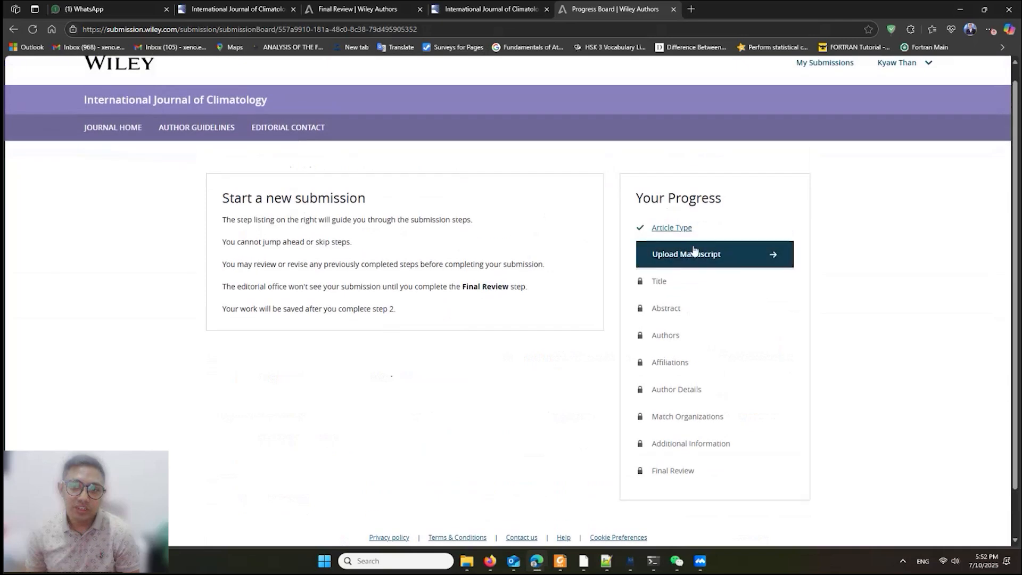
click(751, 261)
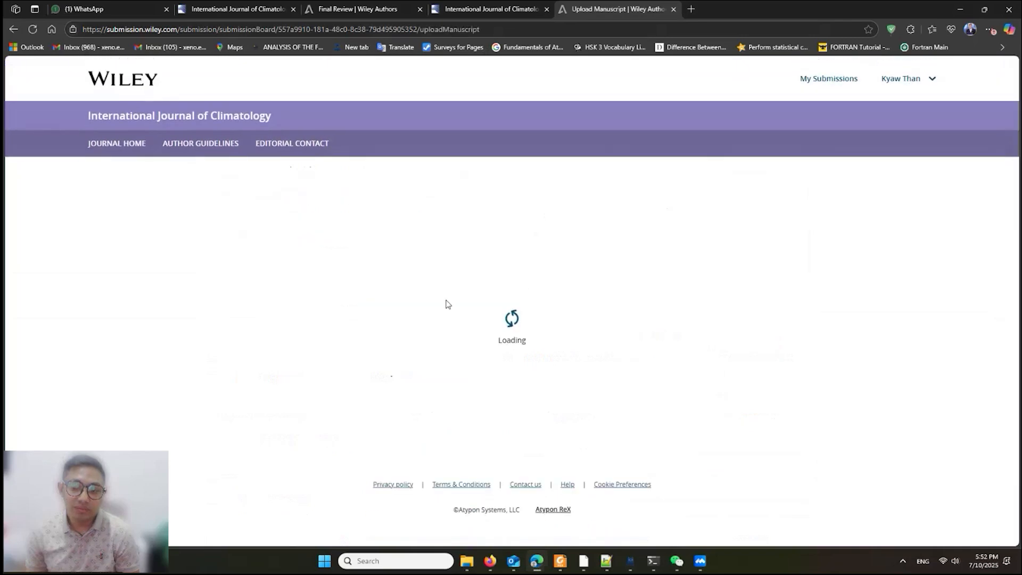
Examine the required and optional files listed for upload, including graphical abstract, conflict of interest and supplementary material.
scroll(446, 304, down, 2)
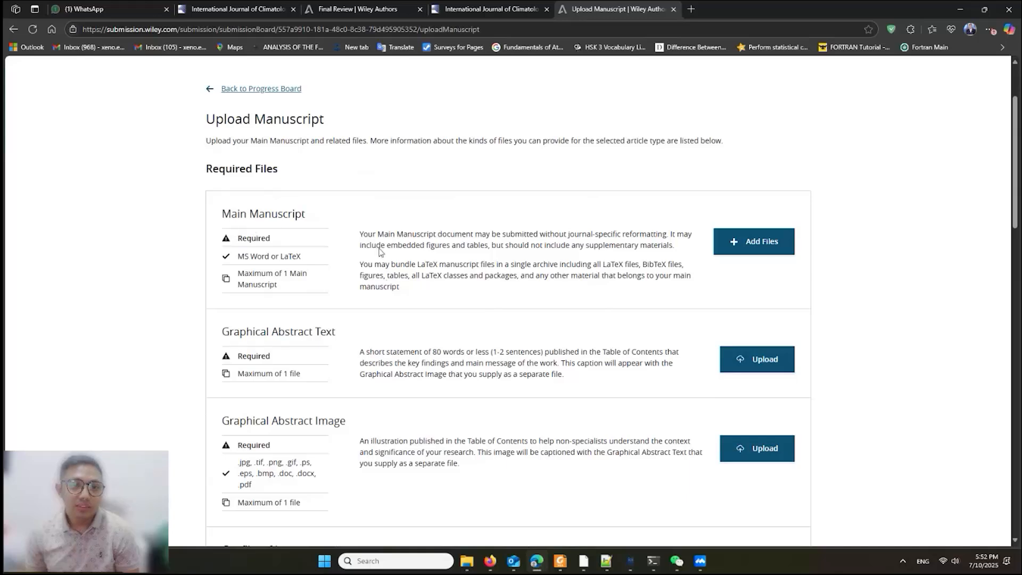
scroll(320, 287, down, 1)
scroll(237, 159, up, 1)
scroll(207, 179, down, 4)
scroll(207, 179, down, 3)
scroll(202, 186, up, 6)
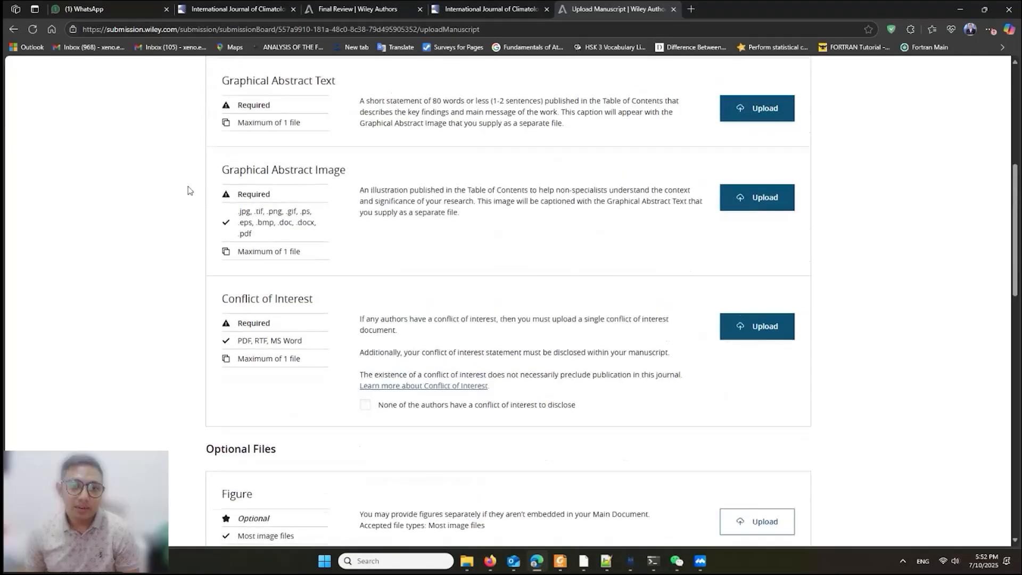
scroll(267, 236, down, 3)
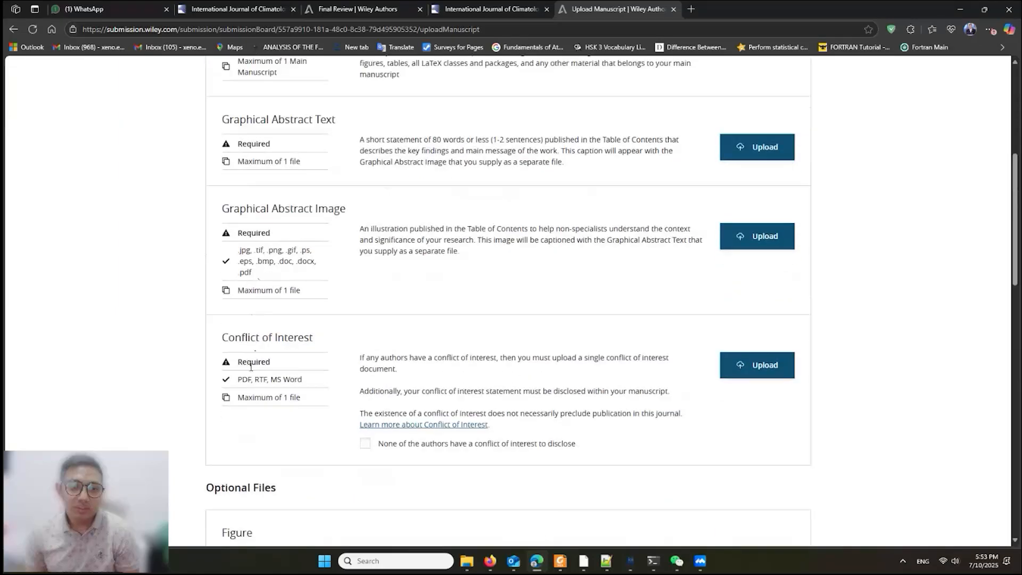
scroll(251, 366, down, 4)
scroll(256, 341, down, 14)
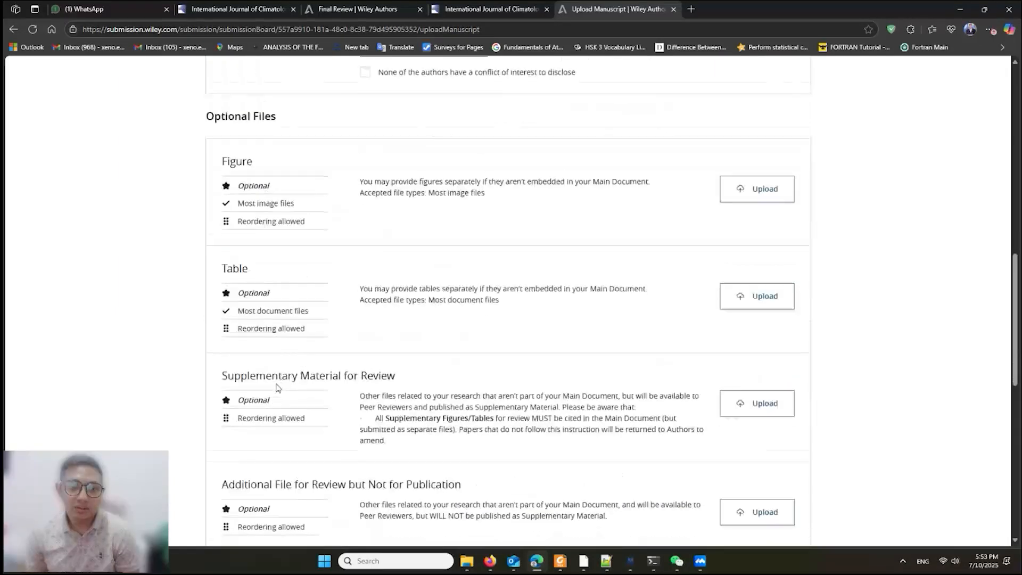
scroll(276, 383, up, 2)
scroll(274, 376, up, 18)
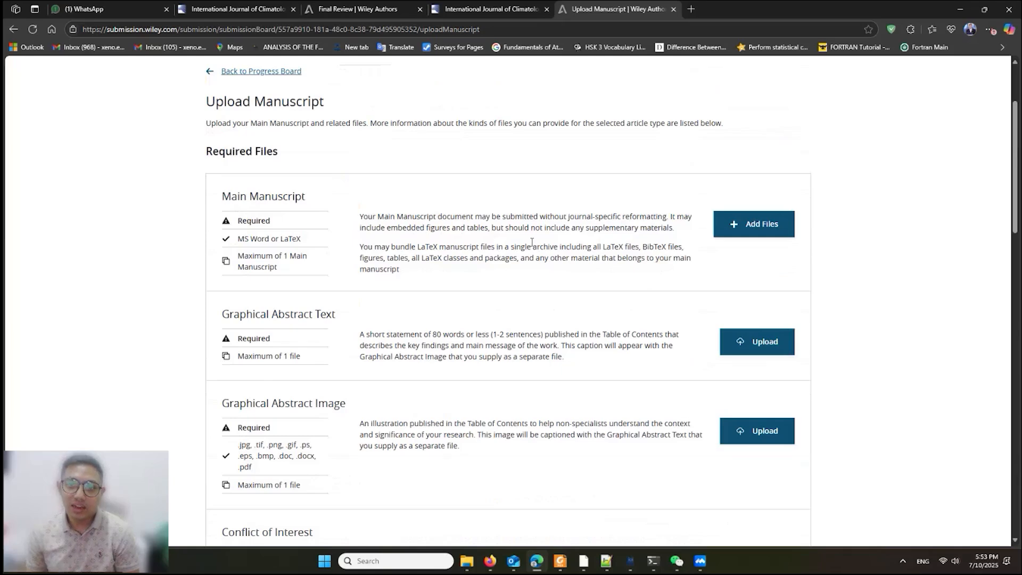
Upload Manuscript_Aridity_Revised.docx from the Revised_Manuscript folder as the main manuscript, with type Main Document - MS Word.
click(730, 231)
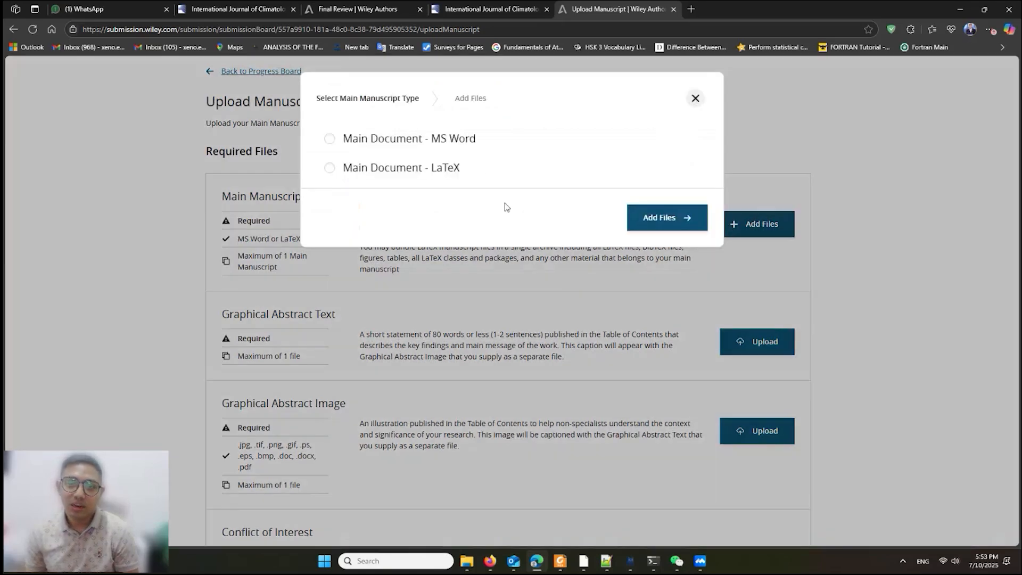
click(382, 144)
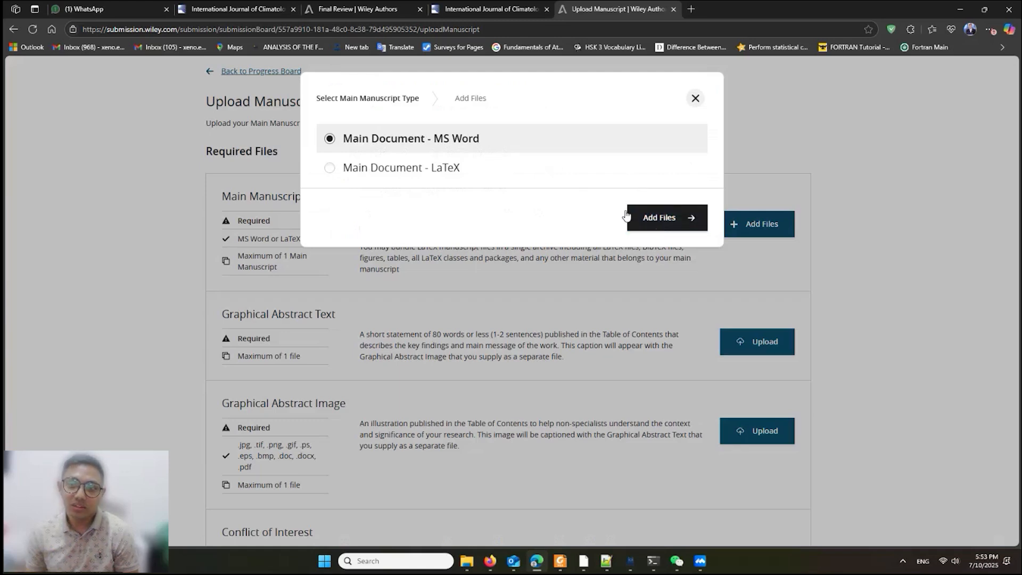
click(647, 218)
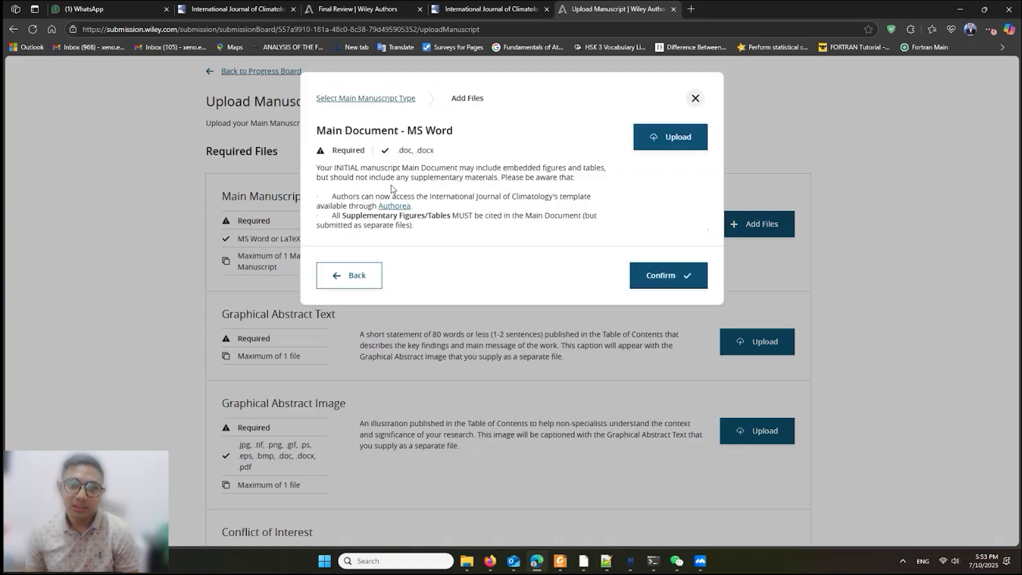
click(657, 145)
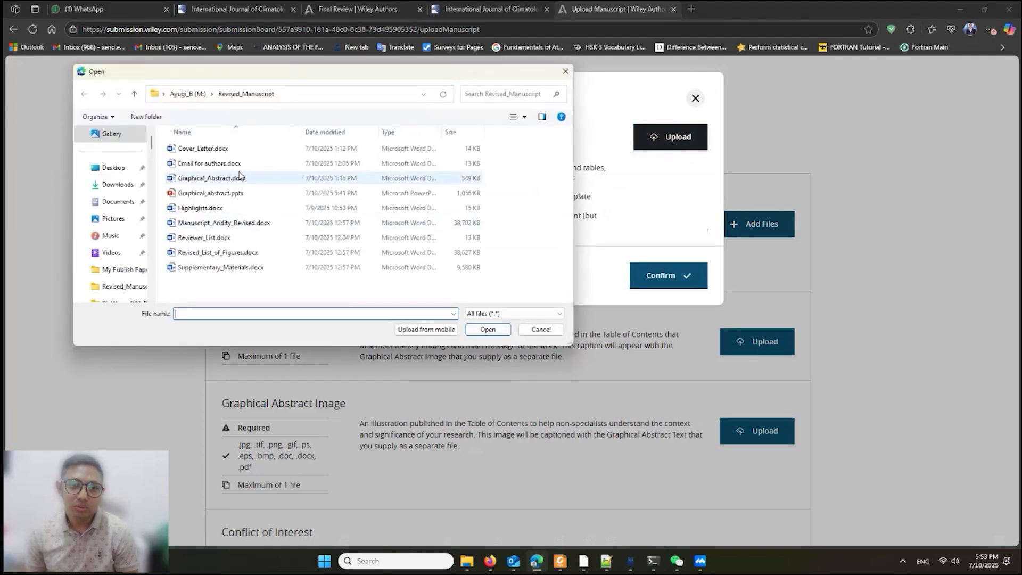
click(228, 223)
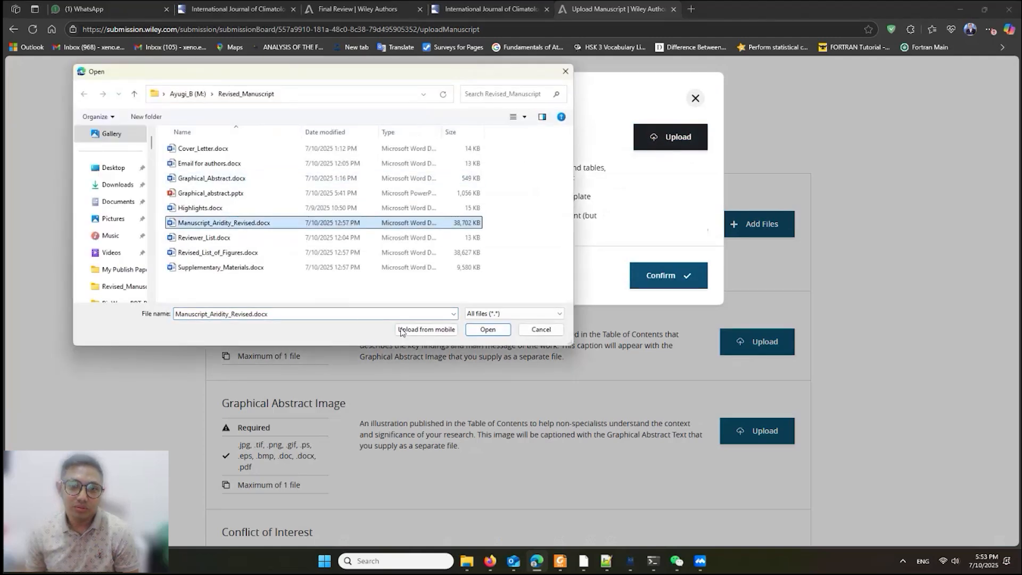
click(488, 329)
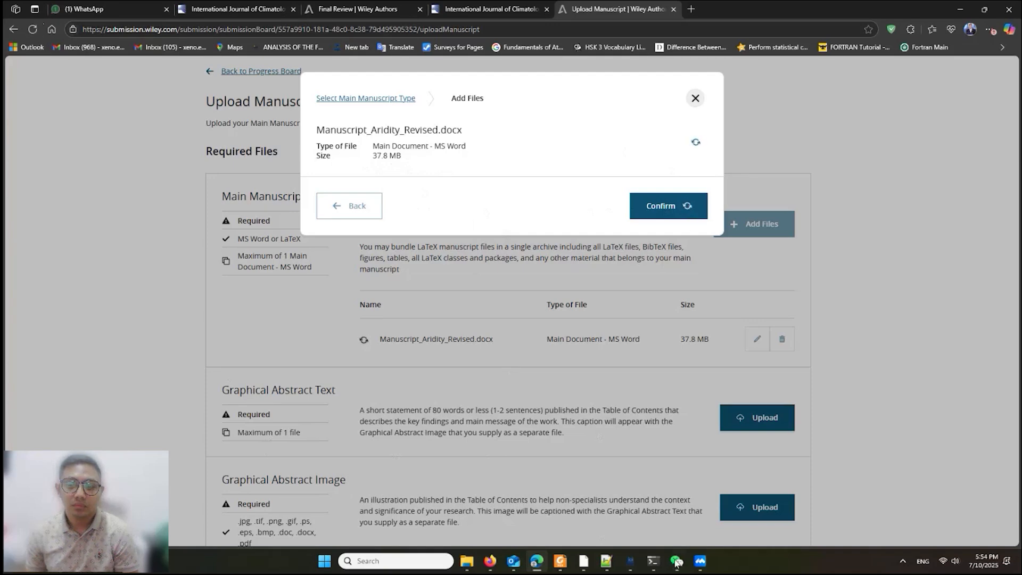
Switch to Clash for Windows, run a latency test on the global proxies, and return to the manuscript upload.
mouse_move(641, 561)
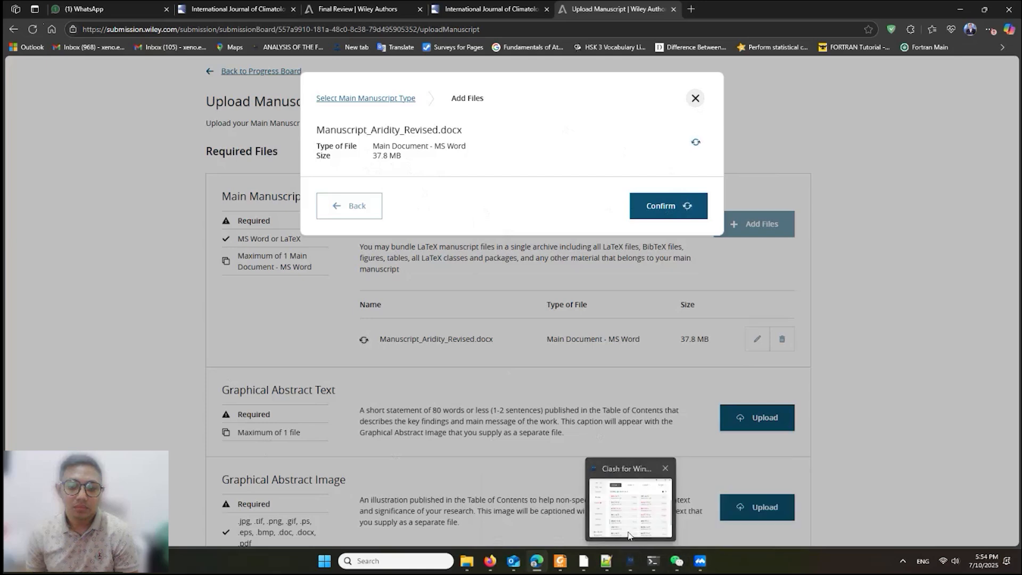
click(624, 557)
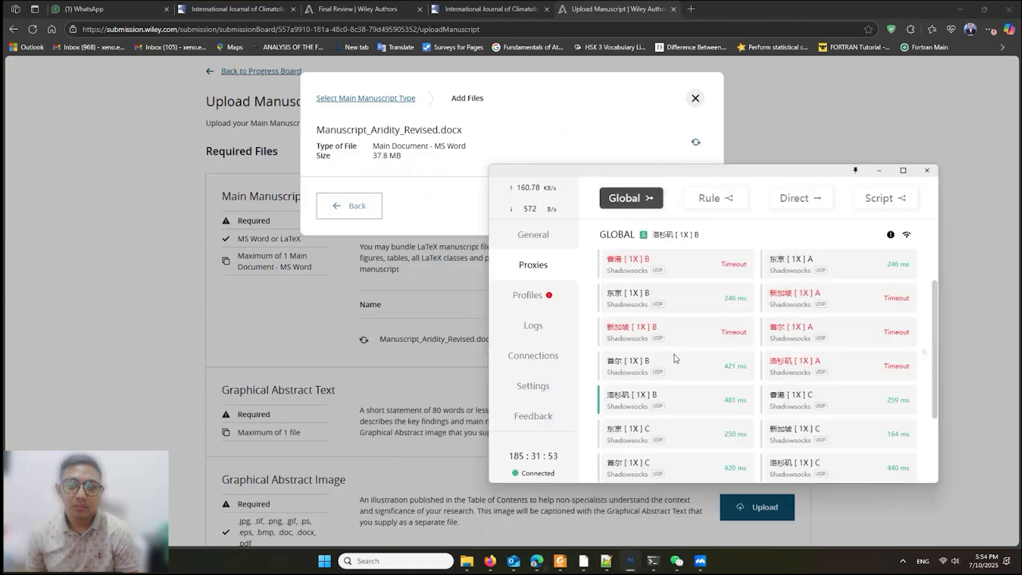
click(906, 235)
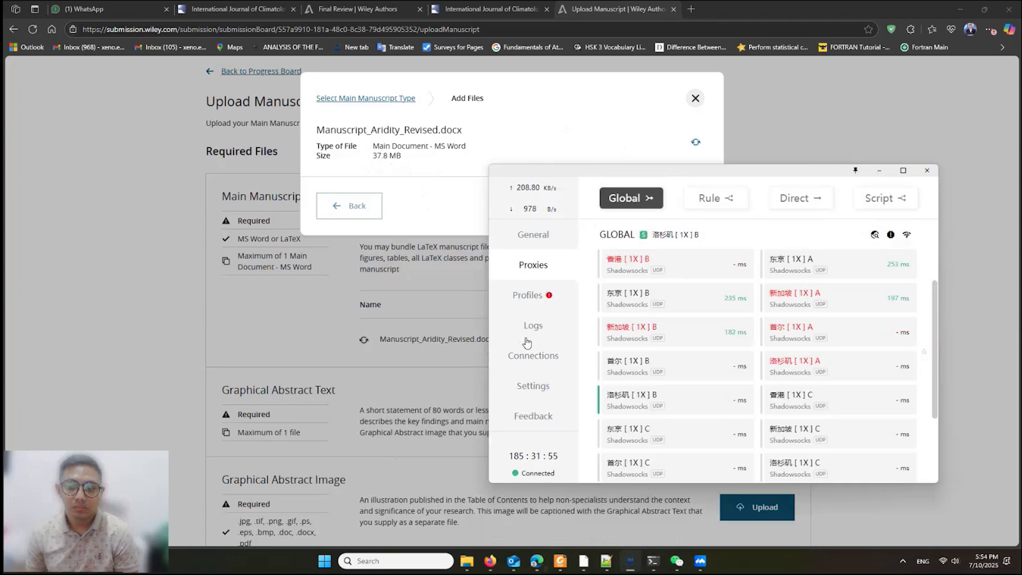
click(263, 353)
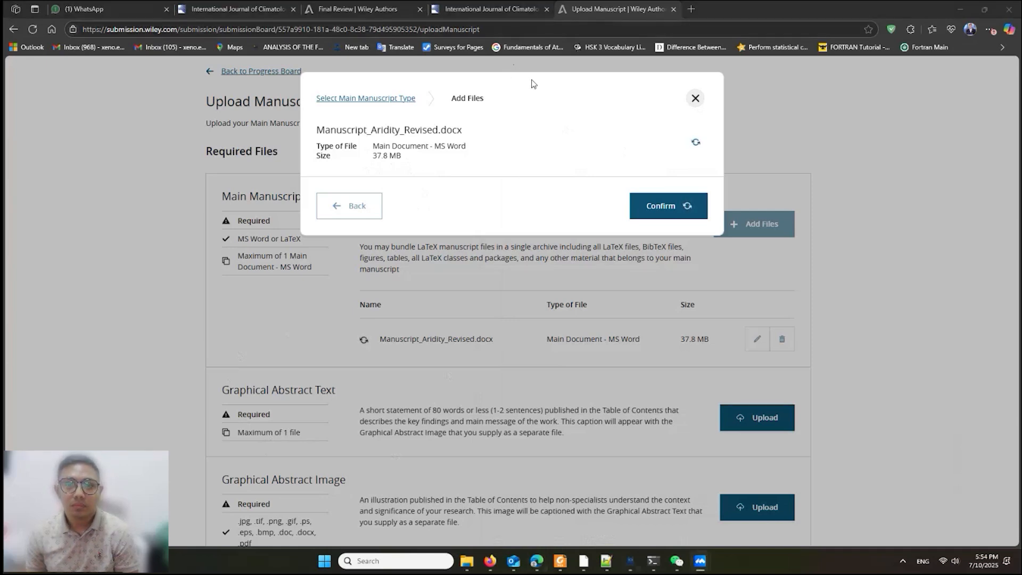
Review the journal's author guidelines on article types, manuscript structure, title page and abstract requirements.
click(626, 128)
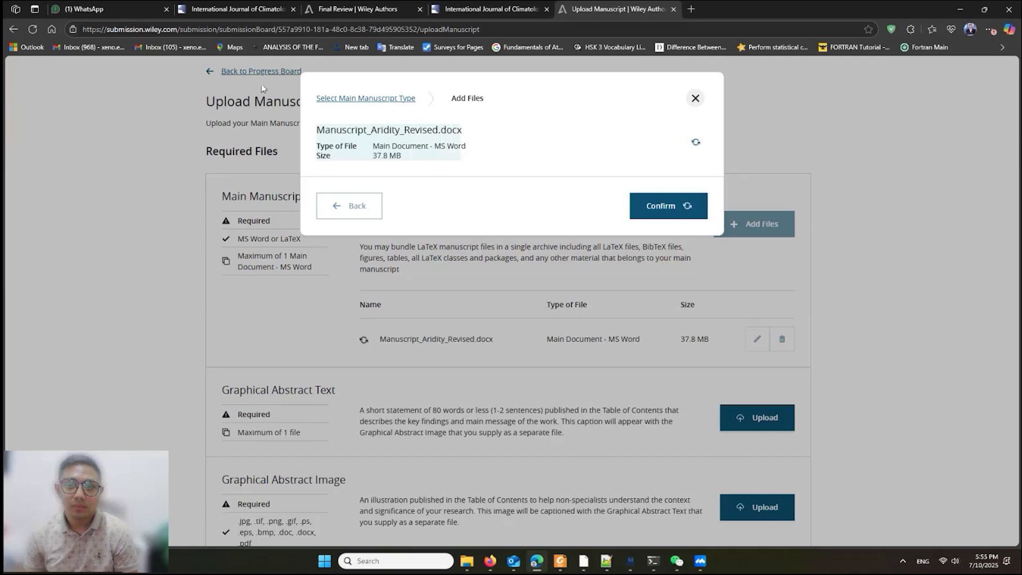
click(246, 12)
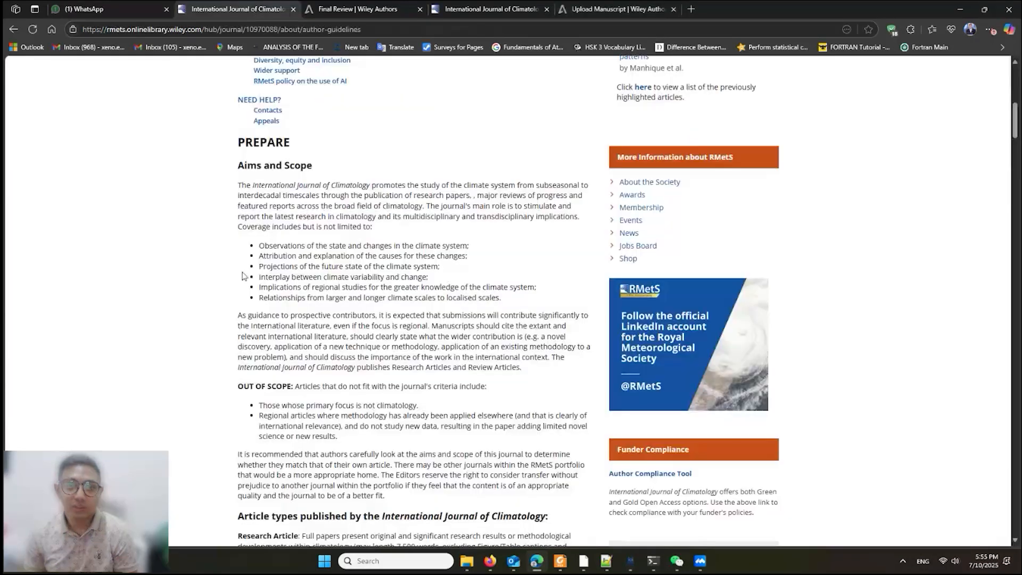
scroll(250, 255, down, 2)
scroll(255, 260, down, 5)
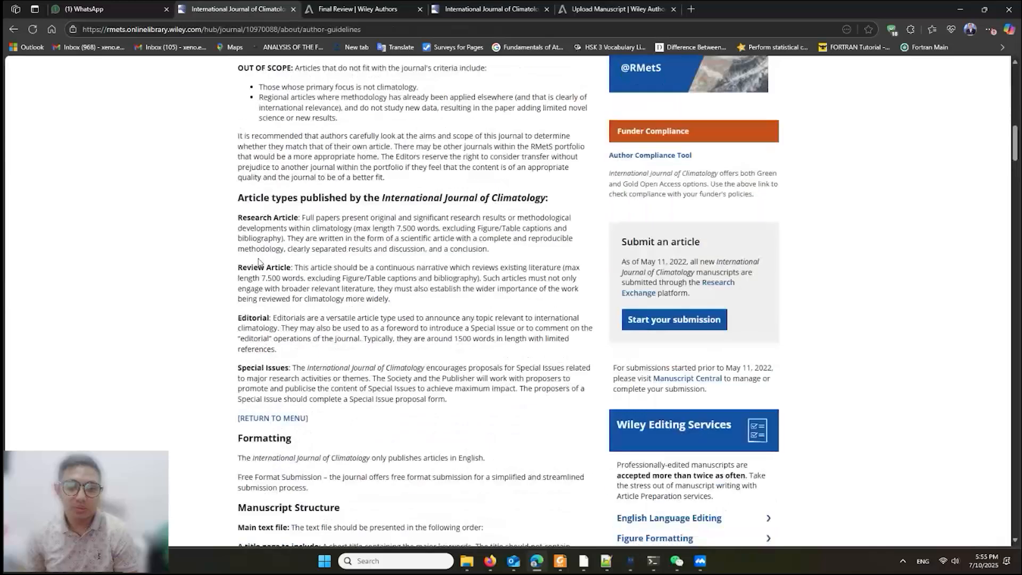
scroll(259, 265, down, 4)
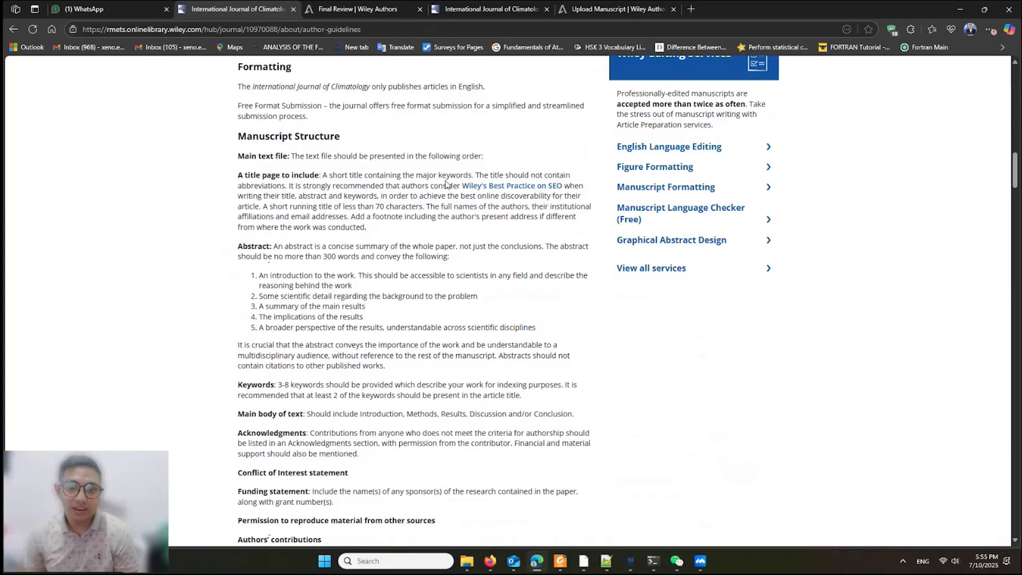
scroll(411, 200, down, 1)
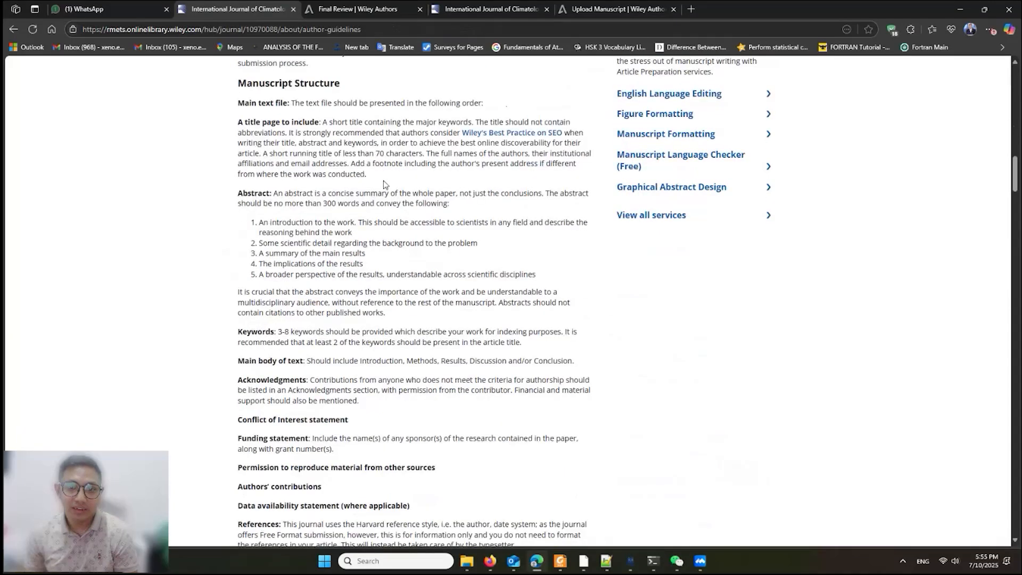
scroll(304, 185, down, 1)
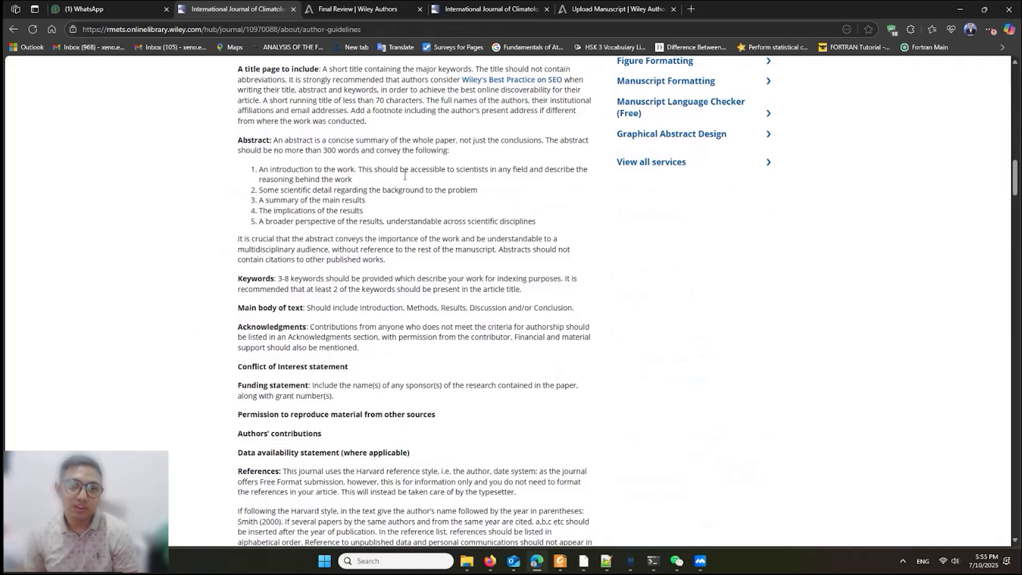
drag(368, 220, 270, 173)
click(256, 148)
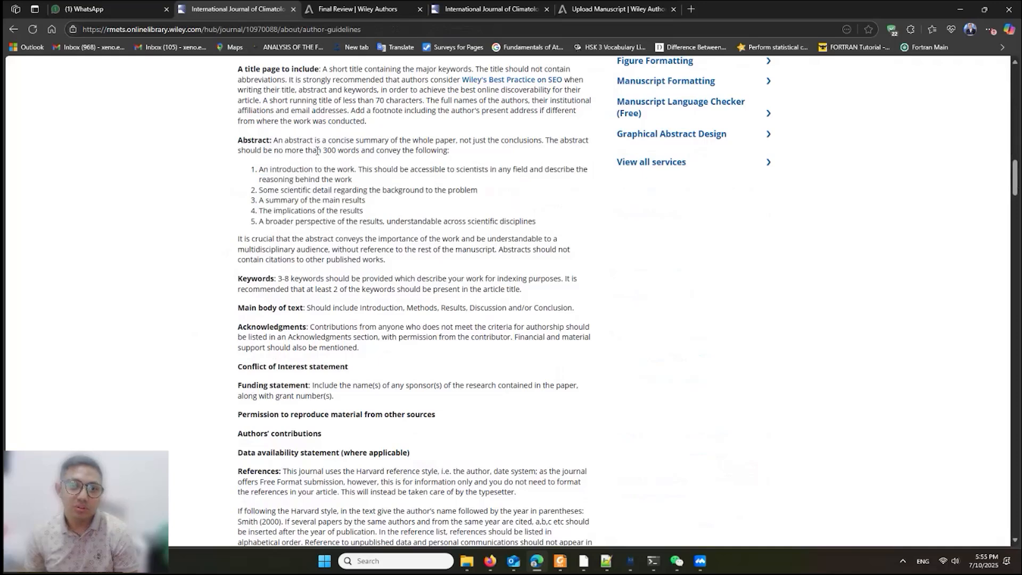
scroll(293, 247, down, 1)
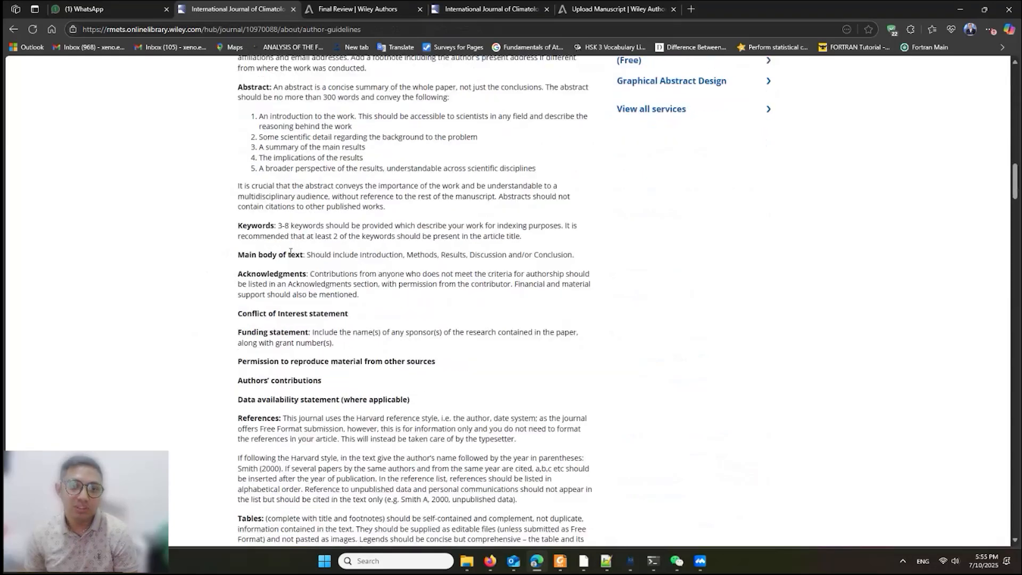
Examine the author guidelines on keywords, main body sections, required statements, figures and the graphical abstract.
drag(277, 228, 327, 228)
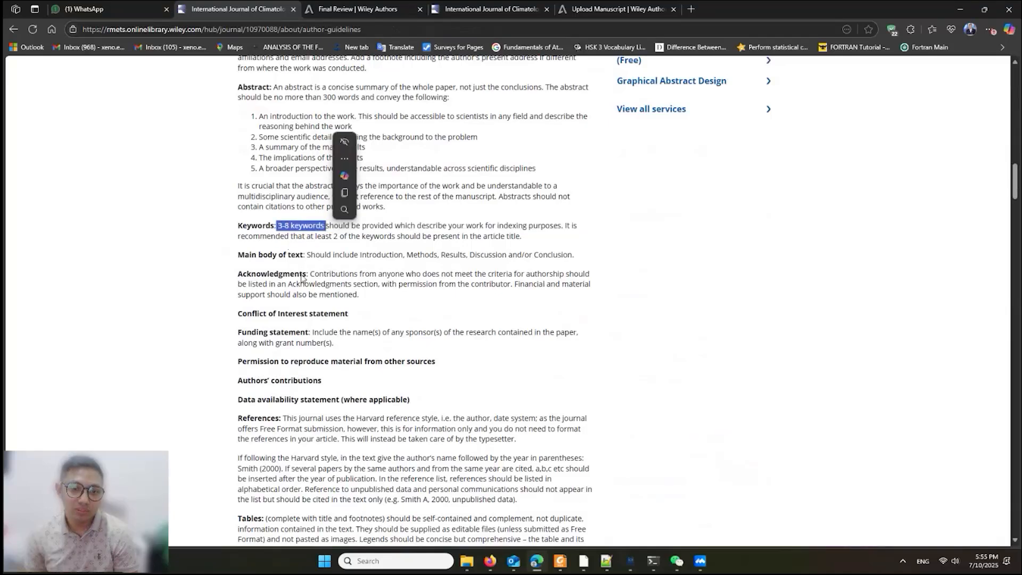
scroll(303, 271, down, 1)
drag(308, 202, 565, 203)
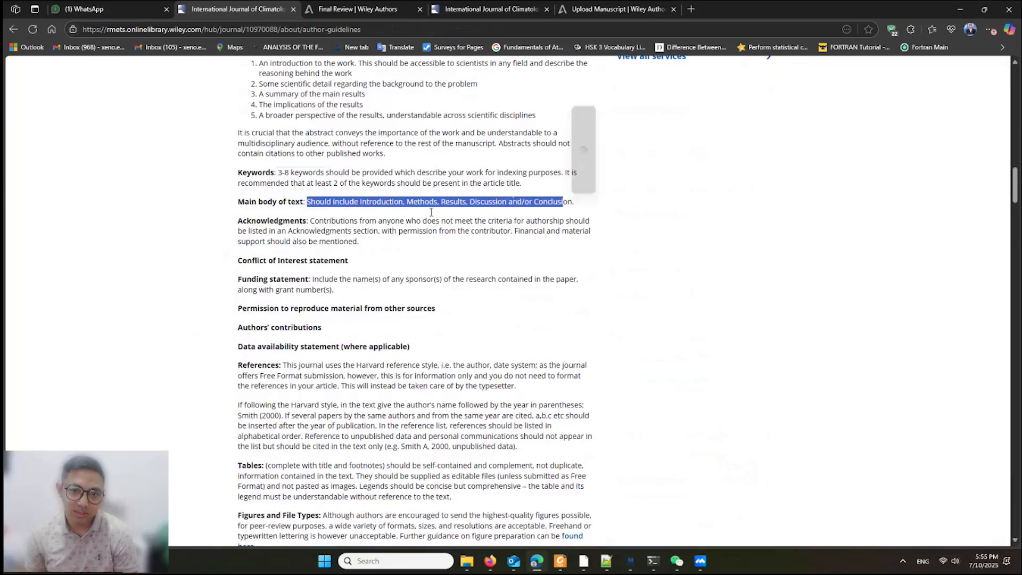
click(362, 202)
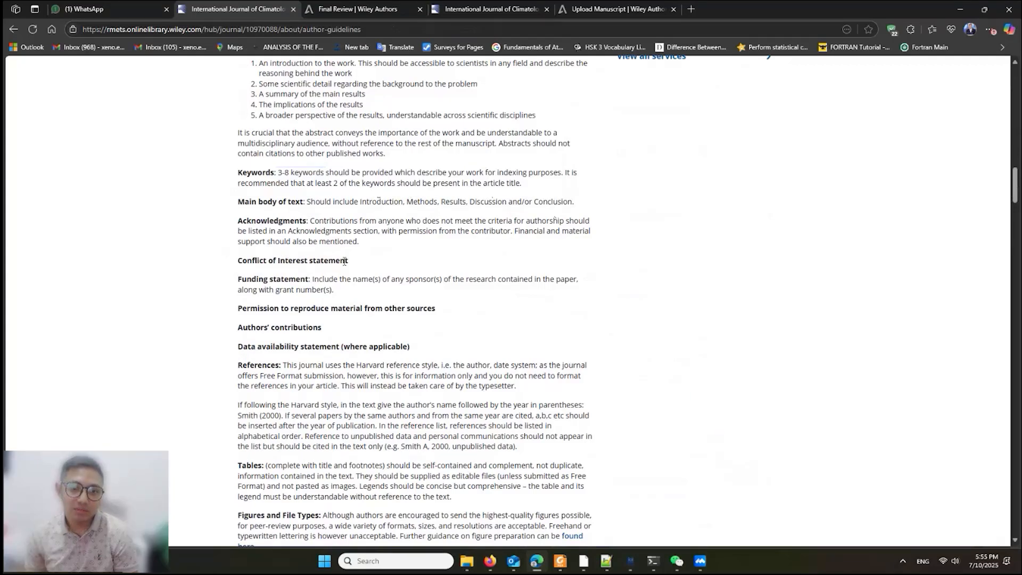
scroll(336, 269, down, 2)
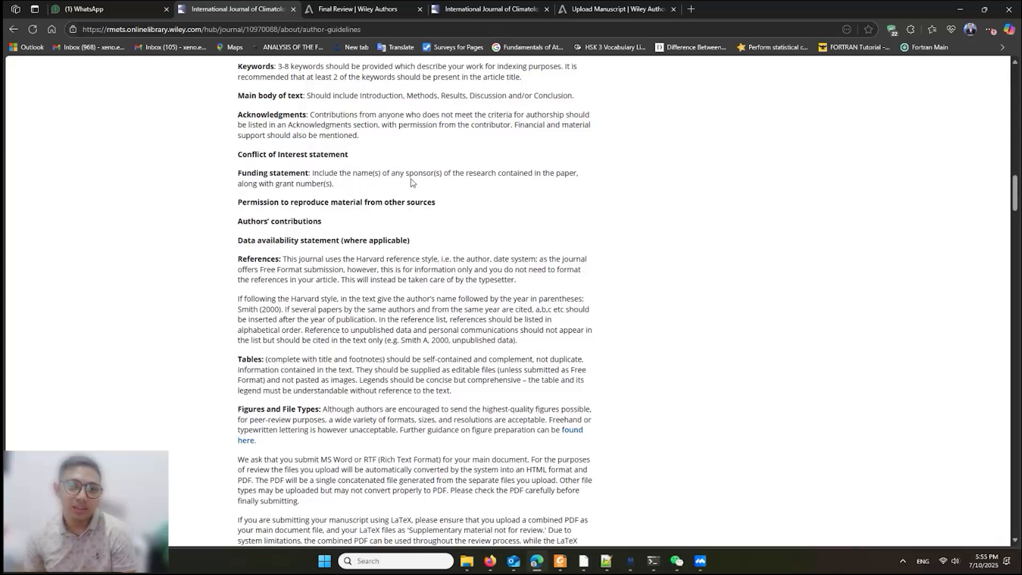
scroll(331, 271, down, 1)
scroll(330, 272, down, 8)
scroll(266, 306, down, 8)
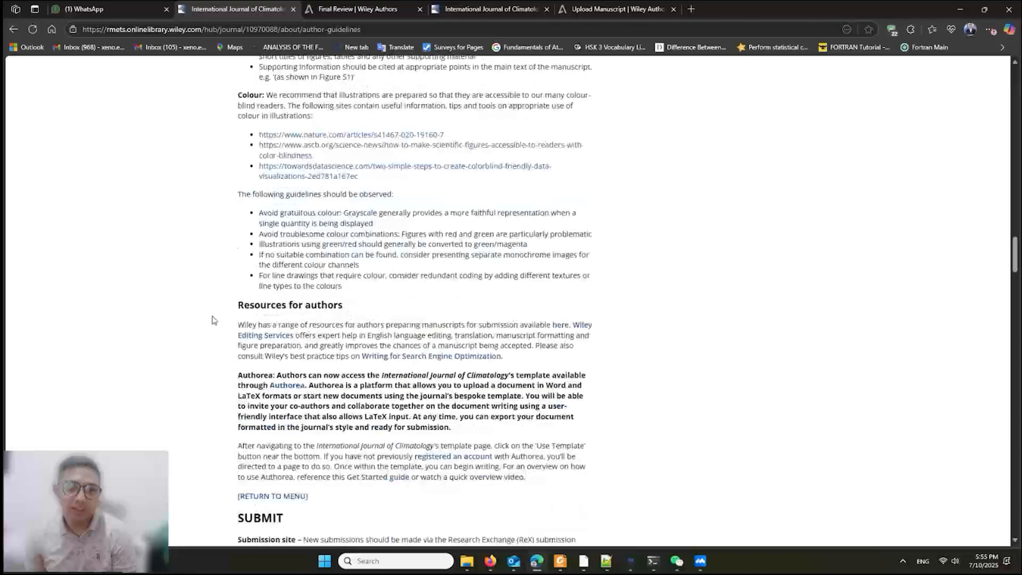
scroll(214, 321, up, 15)
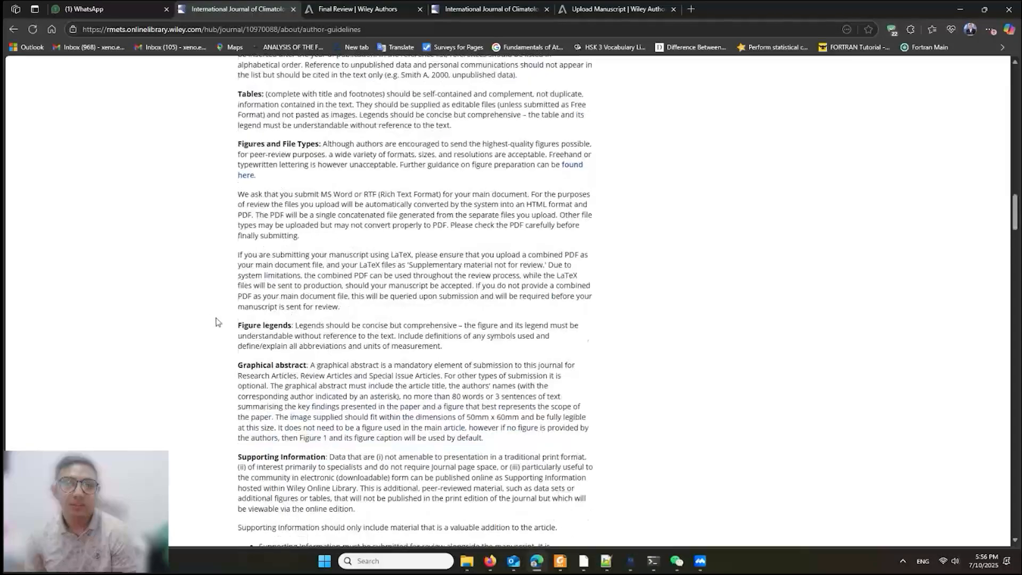
Return to the Upload Manuscript page and close the Add Files dialog for the main manuscript.
click(599, 8)
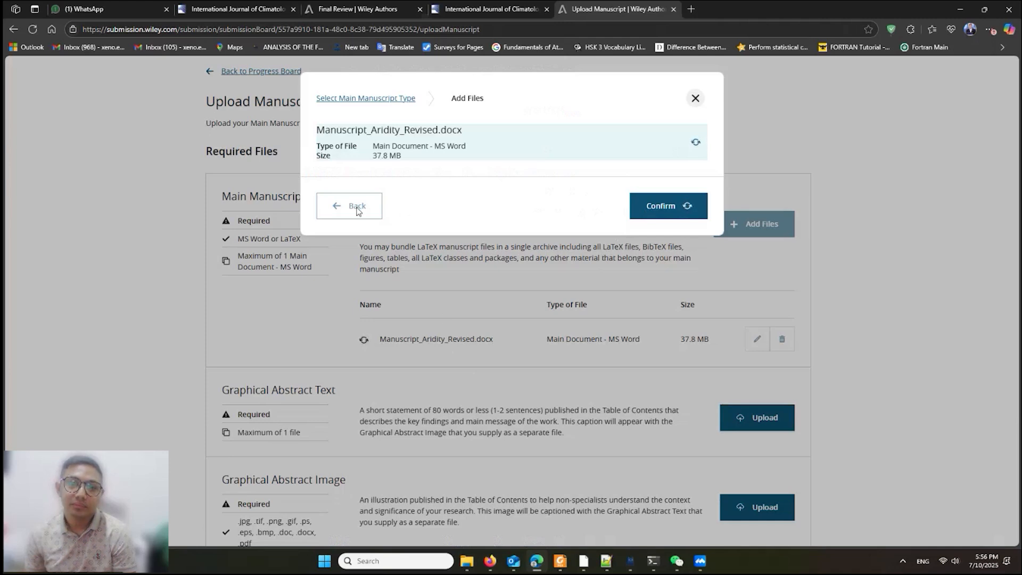
click(402, 98)
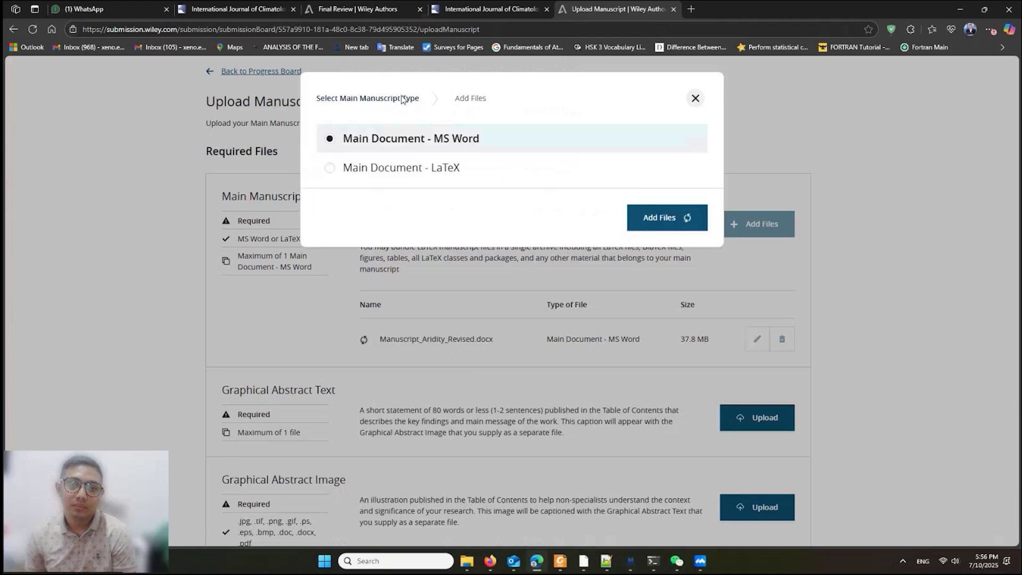
click(694, 99)
scroll(621, 275, down, 3)
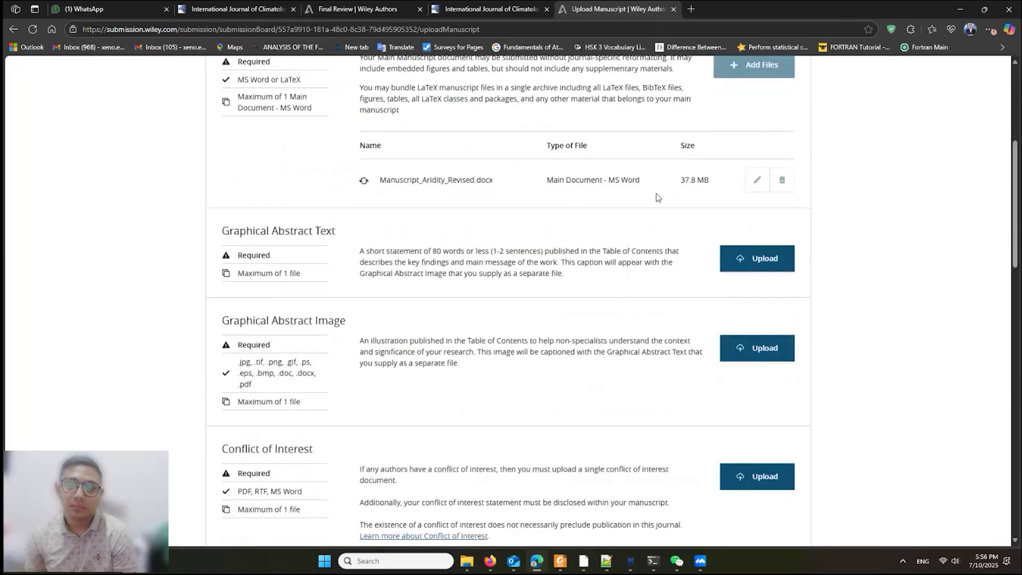
scroll(442, 213, up, 1)
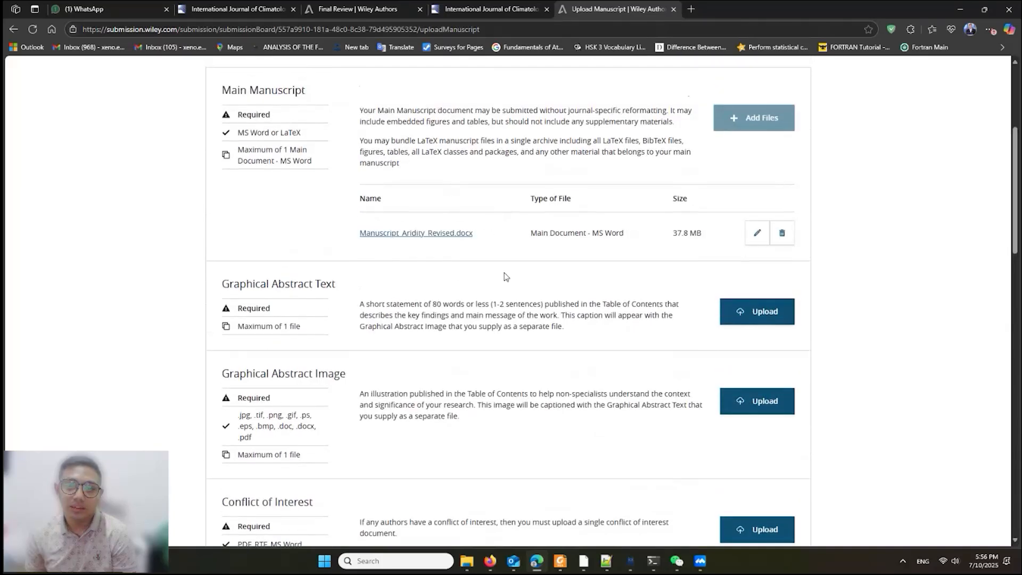
Upload Graphical_Abstract.docx from the Revised_Manuscript folder as the Graphical Abstract Text.
scroll(503, 277, down, 3)
scroll(655, 189, up, 1)
scroll(678, 273, down, 1)
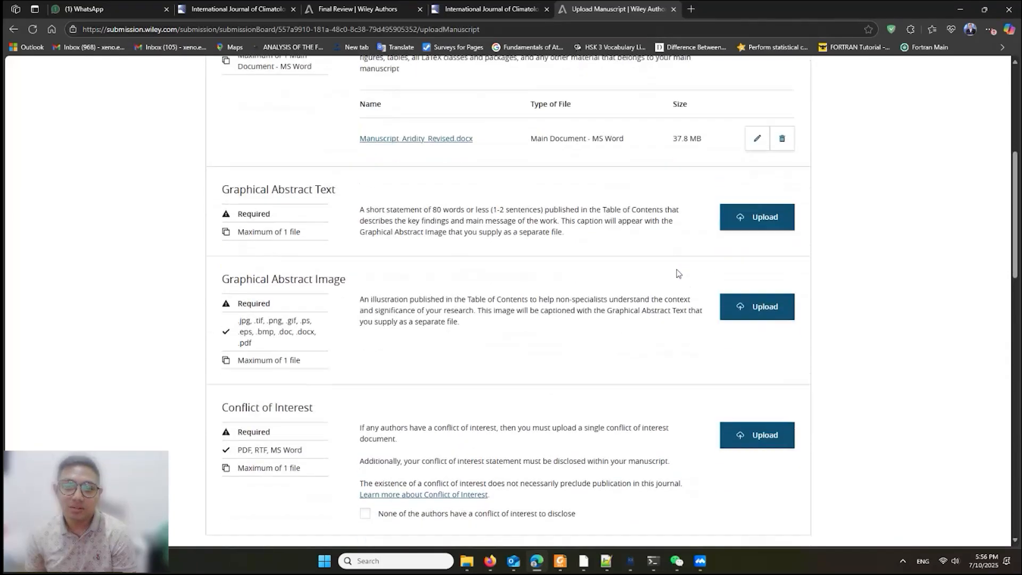
scroll(258, 233, up, 1)
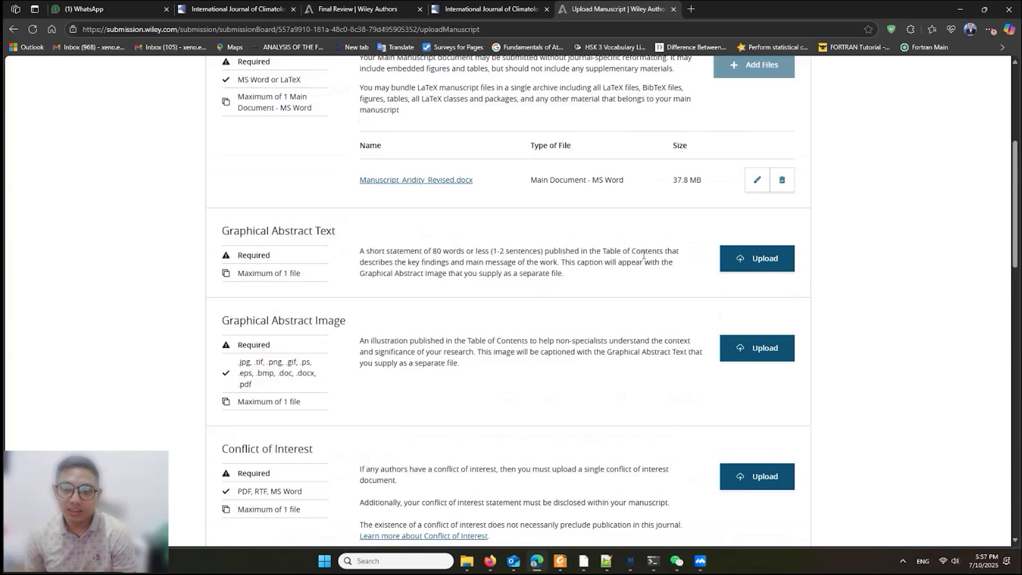
click(757, 258)
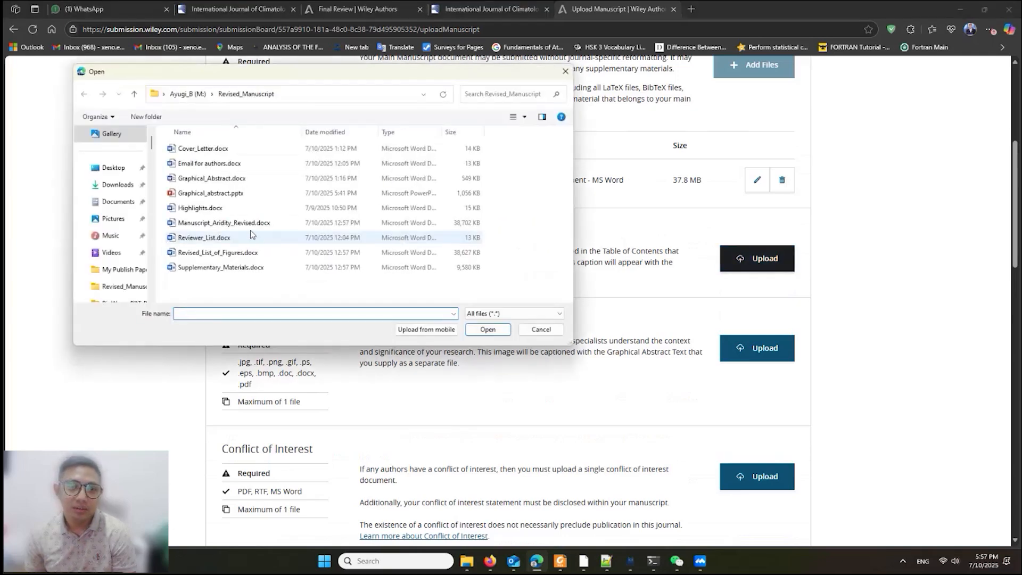
click(240, 178)
click(485, 330)
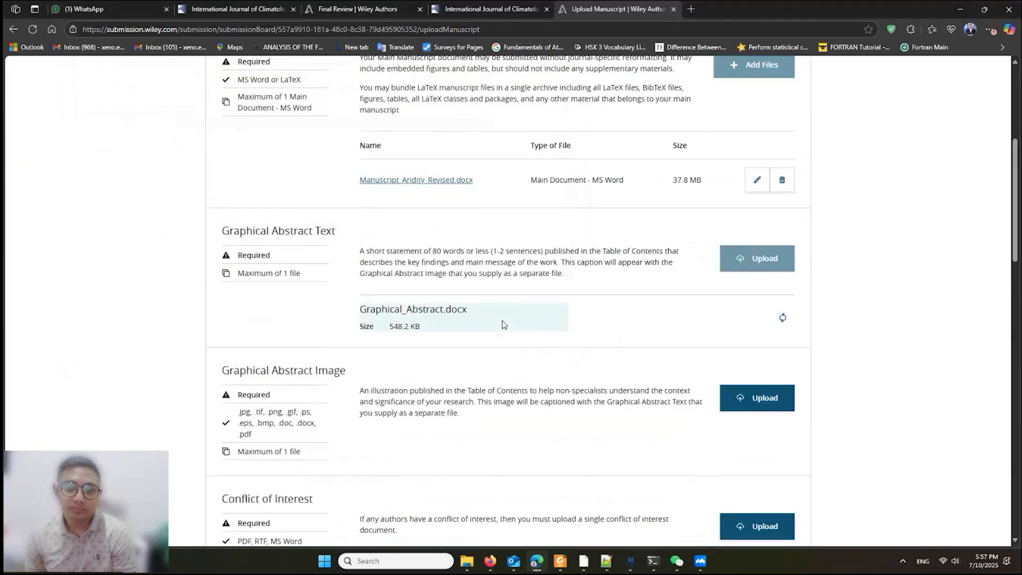
Upload Graphical_Abstract.docx from the Revised_Manuscript folder as the Graphical Abstract Image.
scroll(637, 378, down, 1)
click(746, 350)
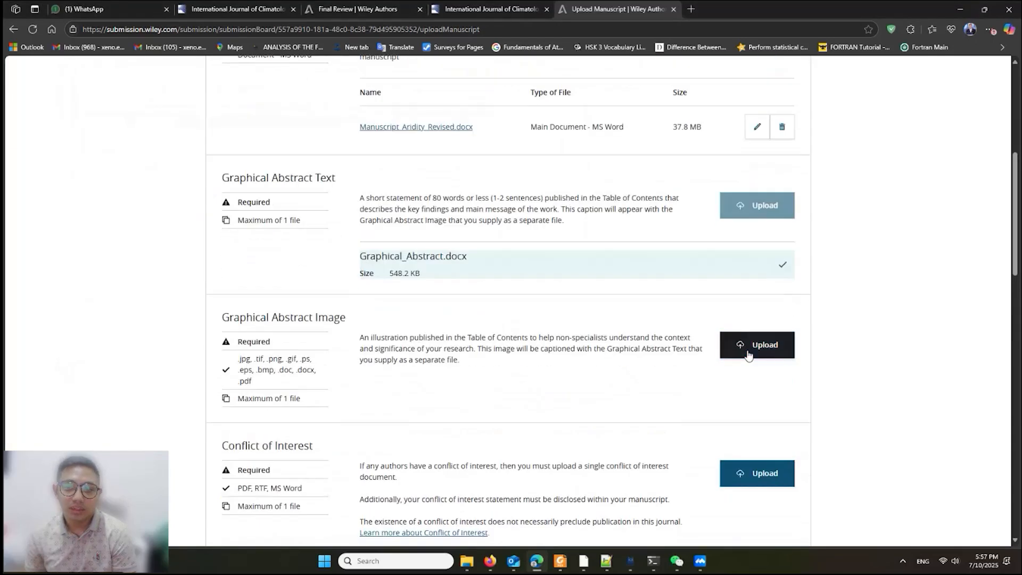
double_click(211, 177)
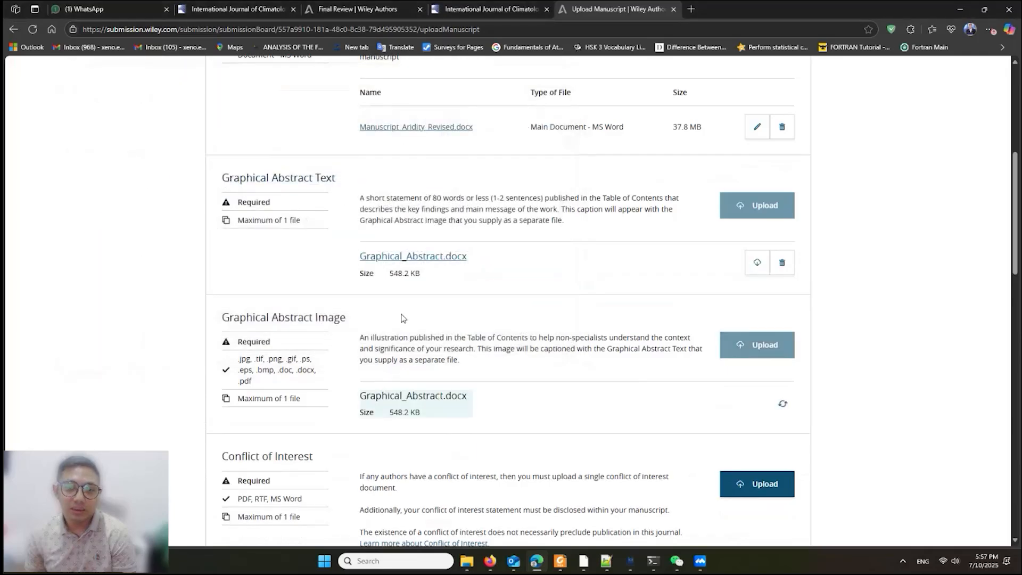
scroll(558, 375, down, 2)
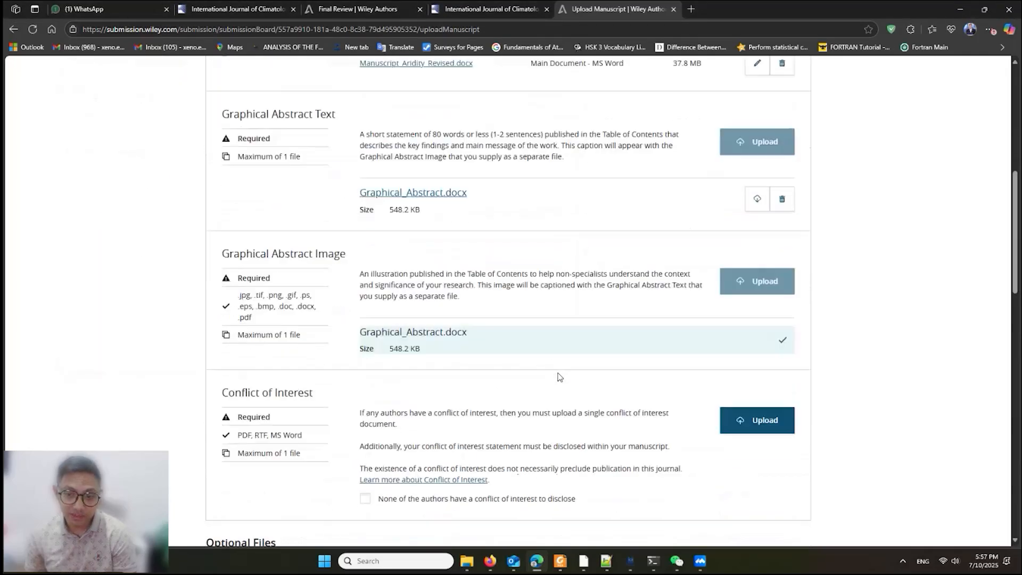
scroll(322, 165, up, 1)
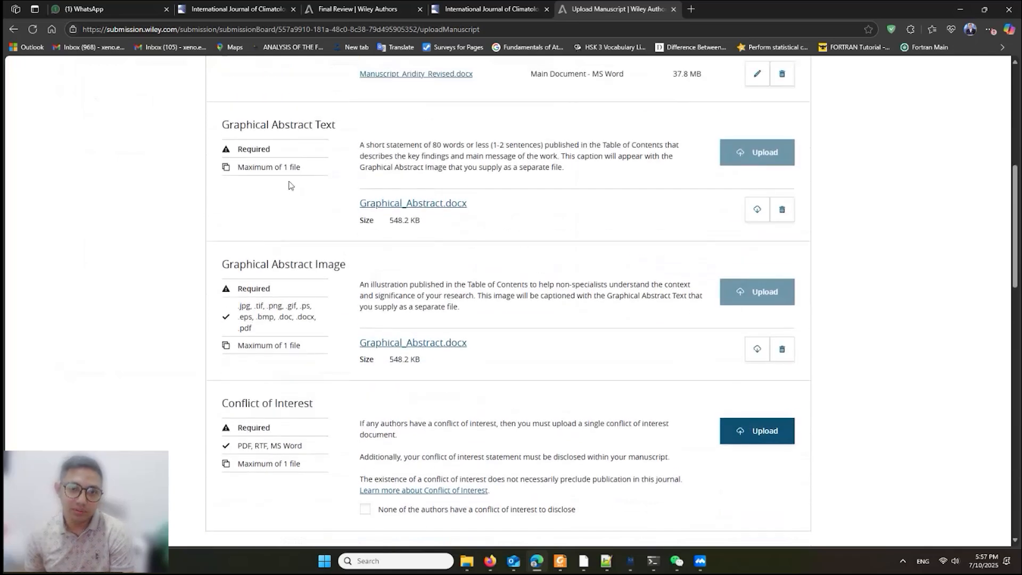
Declare under Conflict of Interest that none of the authors have a conflict of interest to disclose.
scroll(336, 283, down, 1)
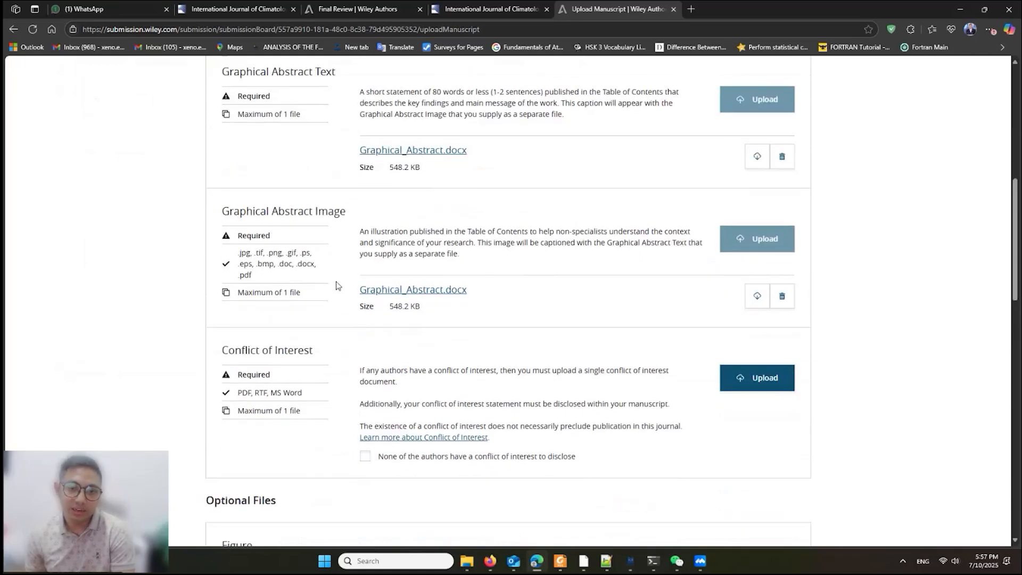
scroll(453, 295, down, 2)
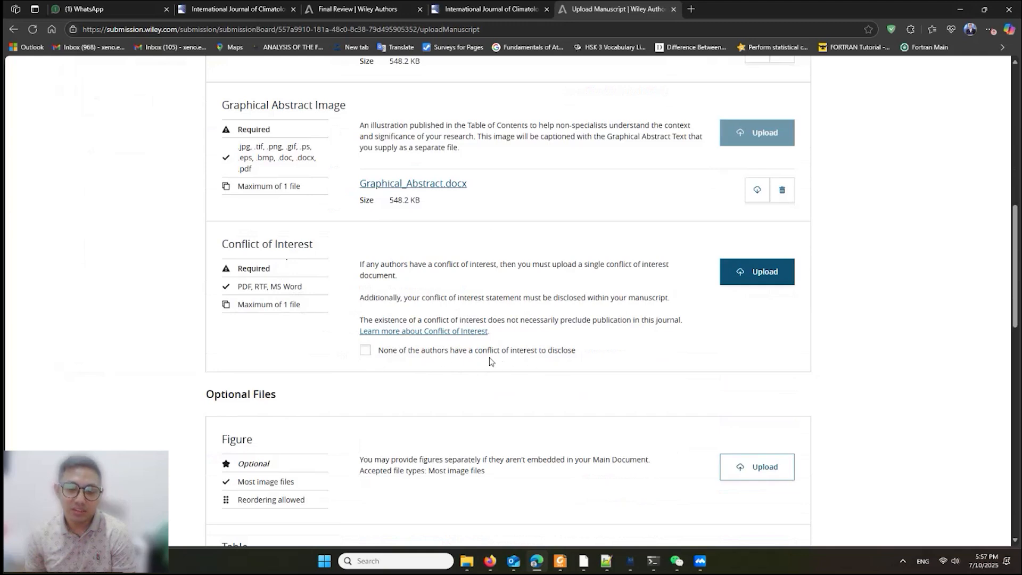
click(372, 351)
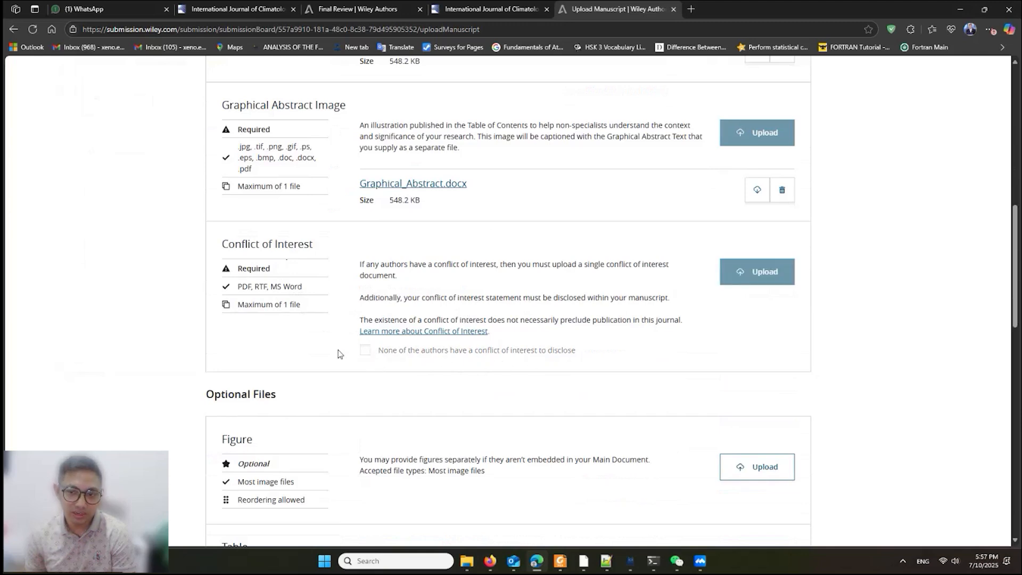
Upload Revised_List_of_Figures.docx from the Revised_Manuscript folder as the optional Figure file.
scroll(339, 354, down, 4)
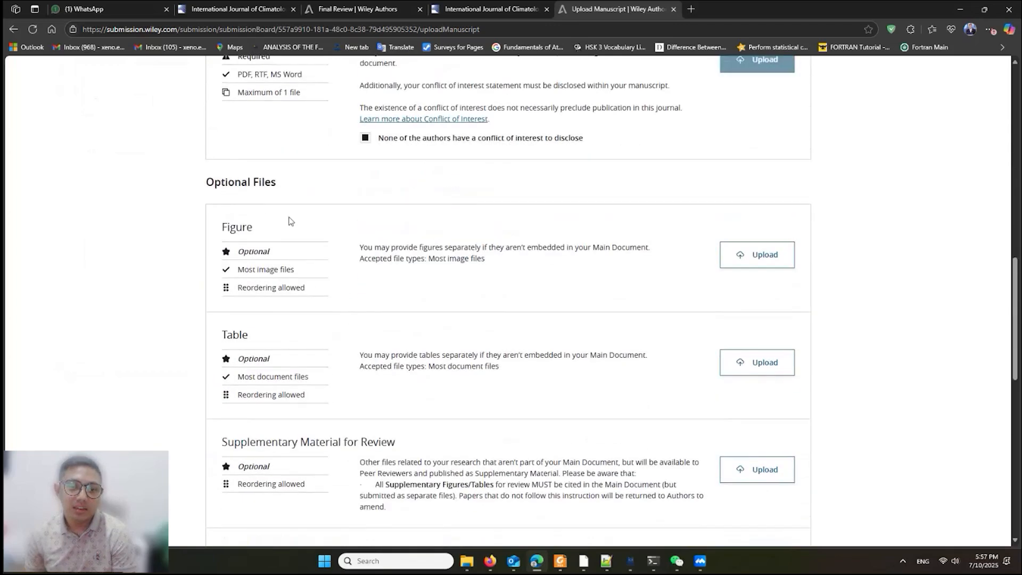
click(734, 259)
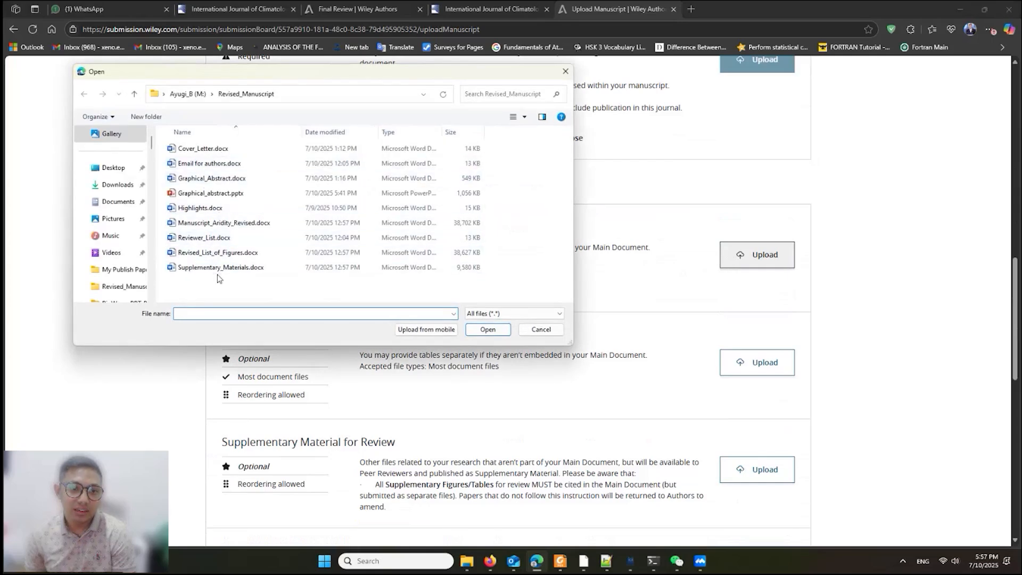
click(218, 254)
click(471, 332)
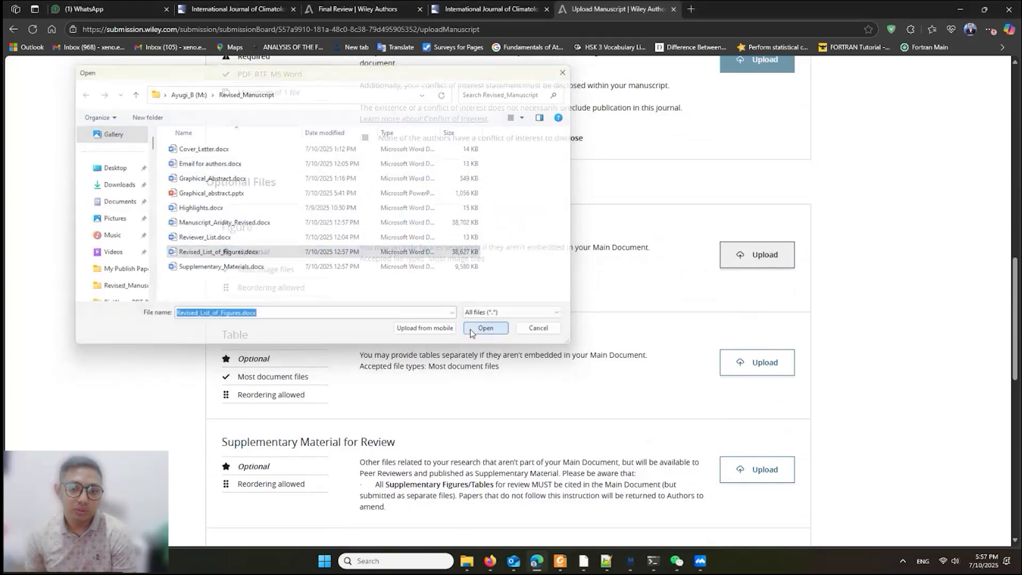
scroll(416, 319, down, 1)
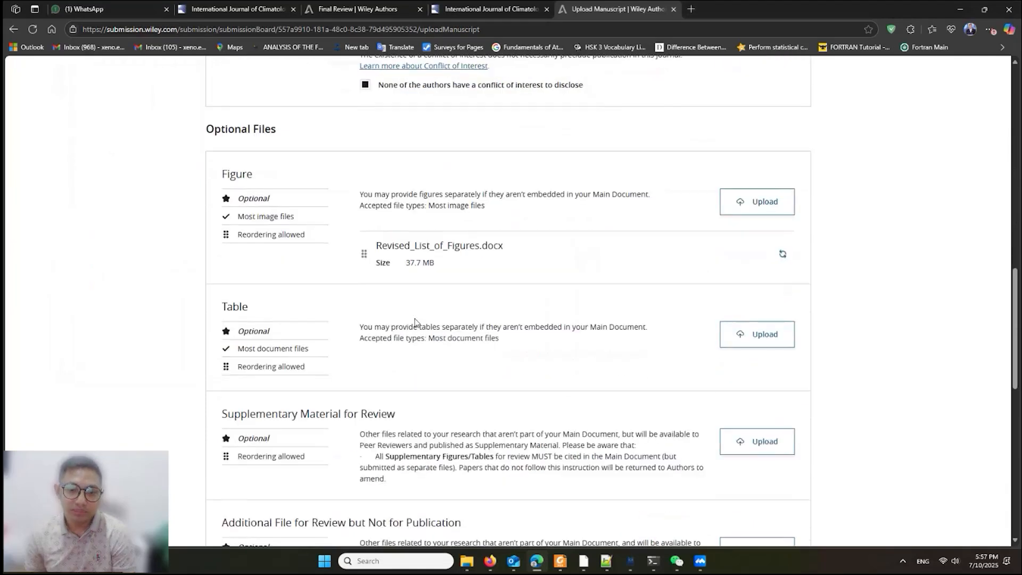
scroll(414, 321, down, 1)
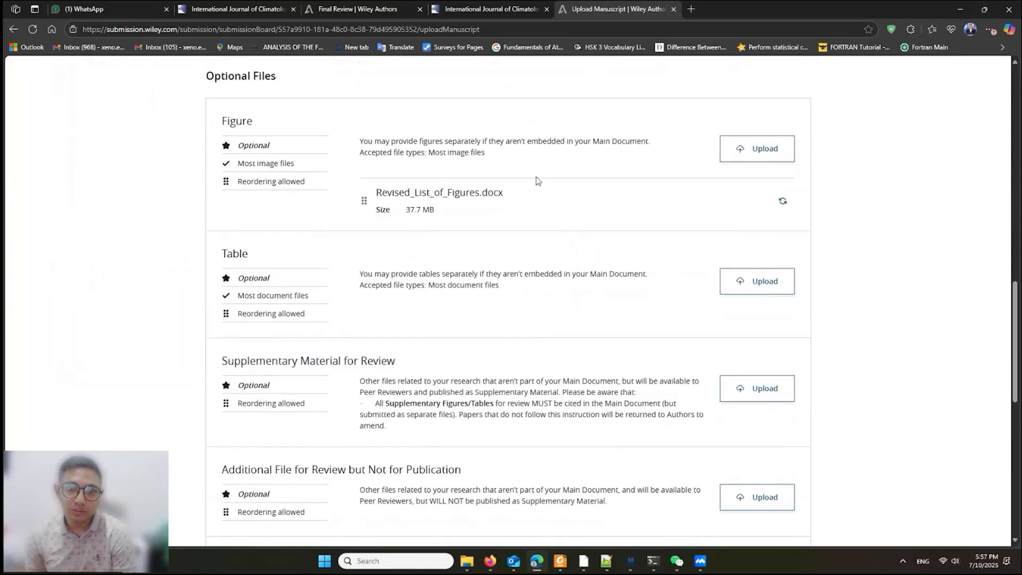
scroll(427, 362, down, 2)
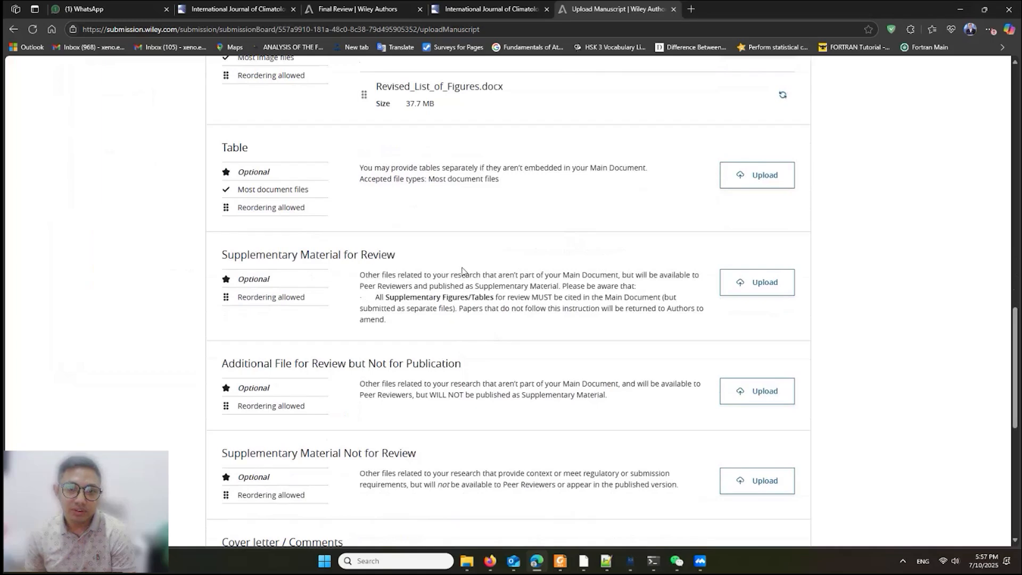
Upload Supplementary_Materials.docx from the Revised_Manuscript folder as the Supplementary Material for Review.
click(738, 282)
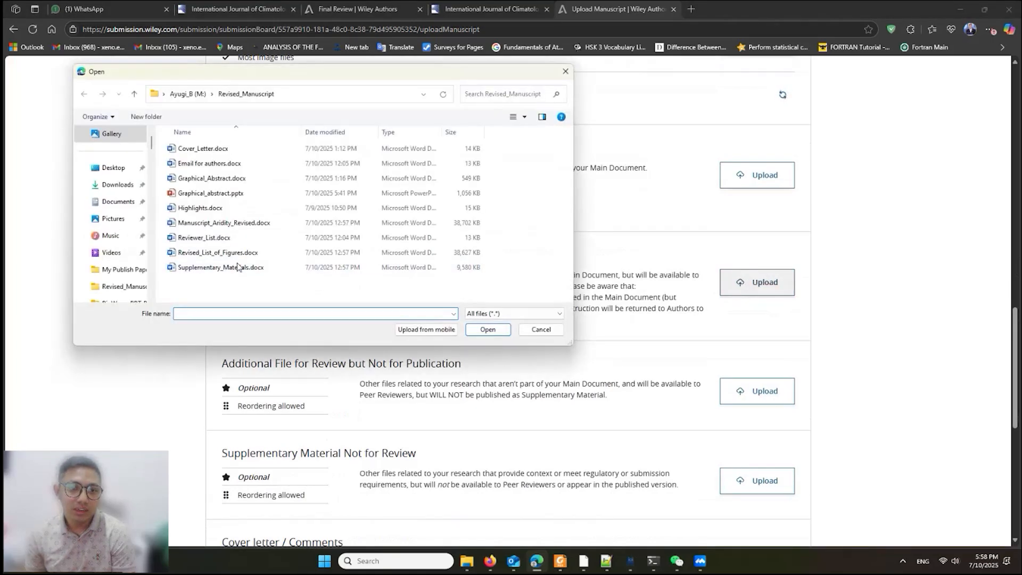
click(237, 267)
click(487, 330)
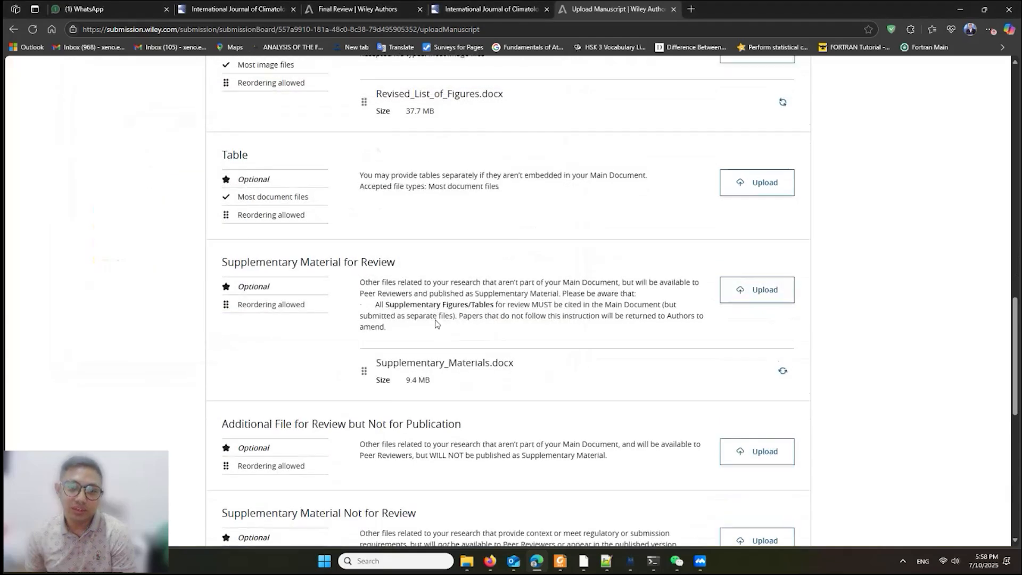
Examine the optional file sections, comparing Supplementary Material for Review with Supplementary Material Not for Review.
scroll(435, 322, up, 2)
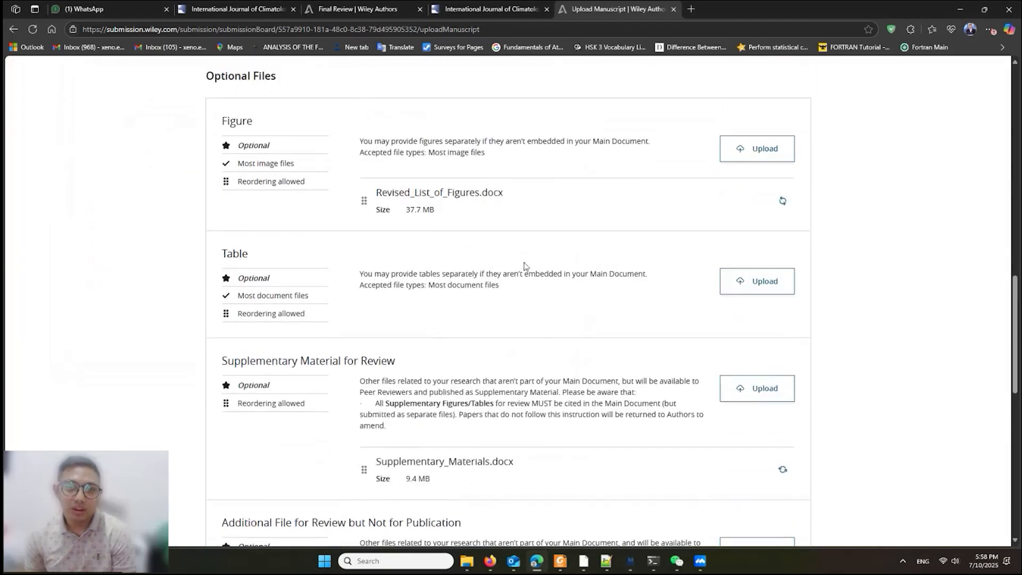
scroll(524, 265, down, 5)
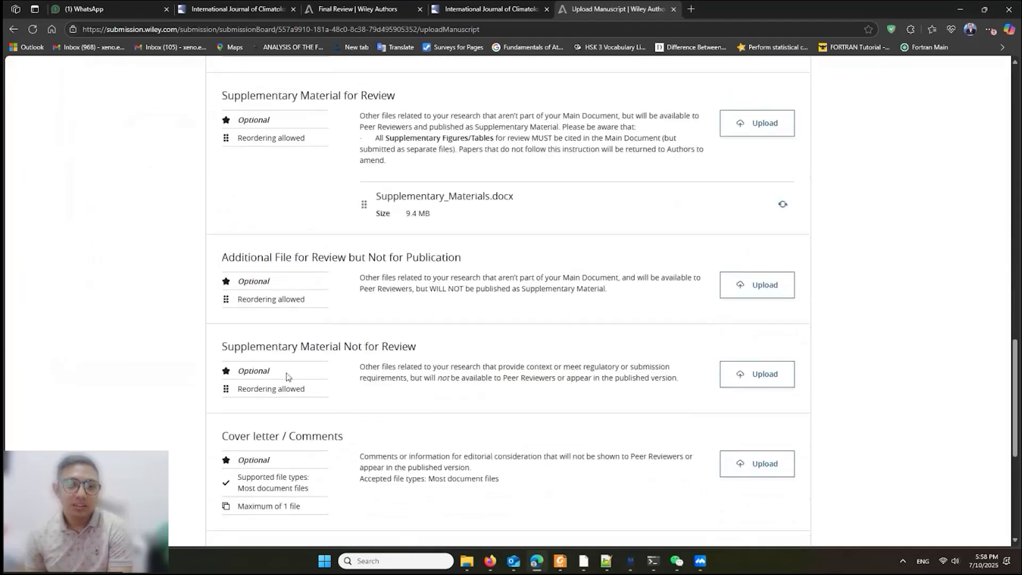
scroll(286, 376, down, 1)
scroll(266, 362, up, 1)
scroll(253, 319, up, 2)
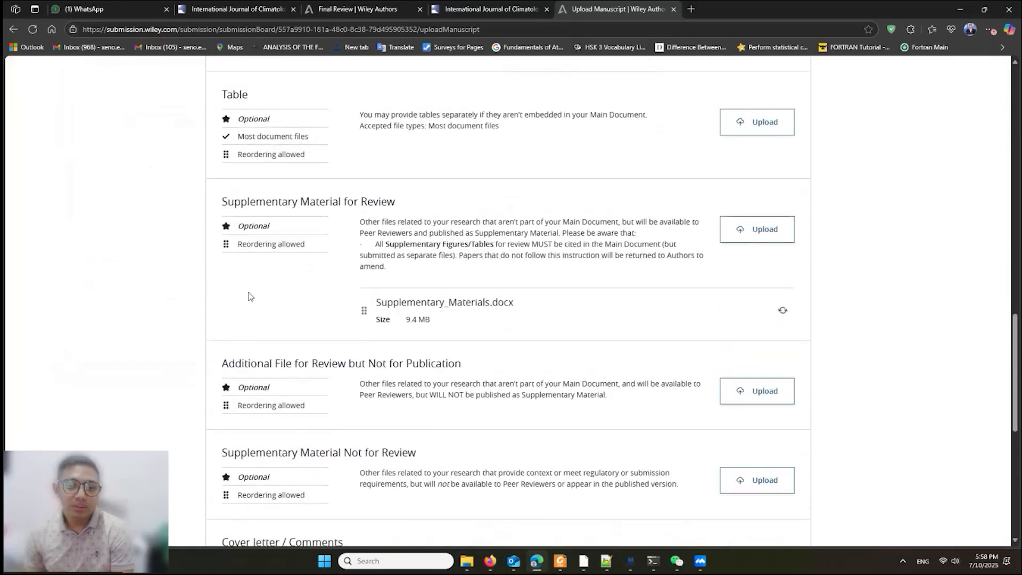
scroll(347, 358, down, 2)
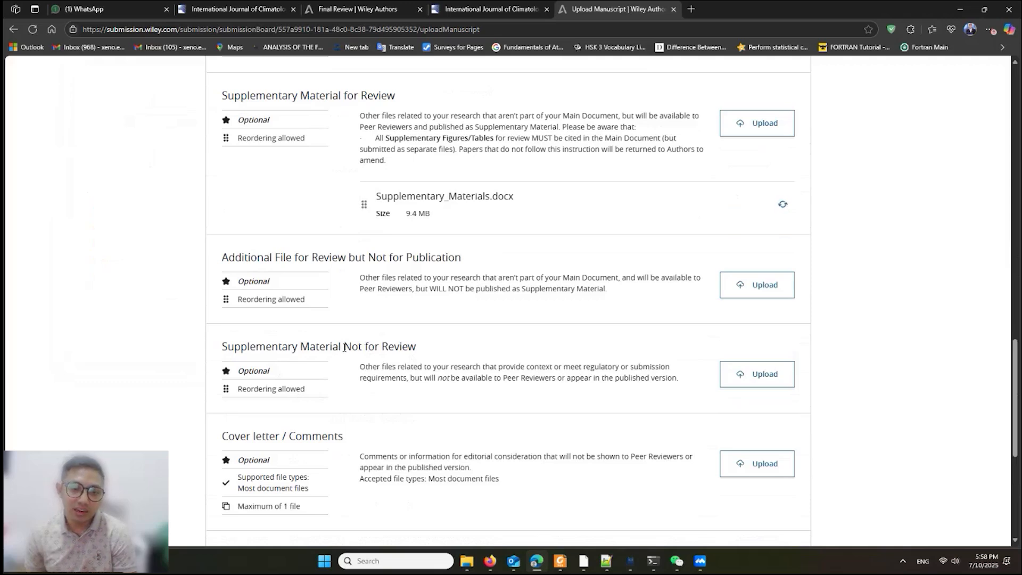
drag(343, 347, 224, 345)
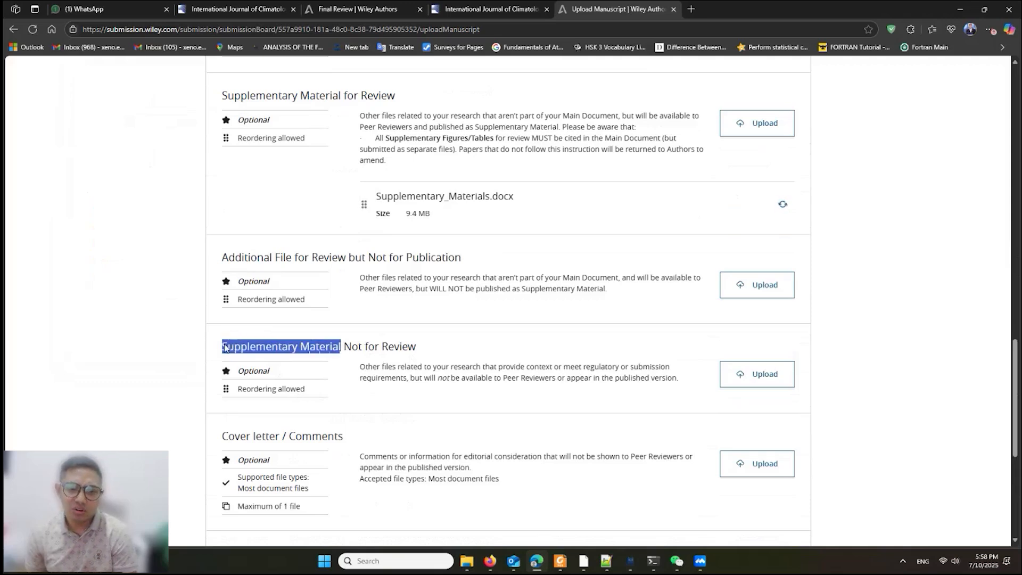
click(344, 349)
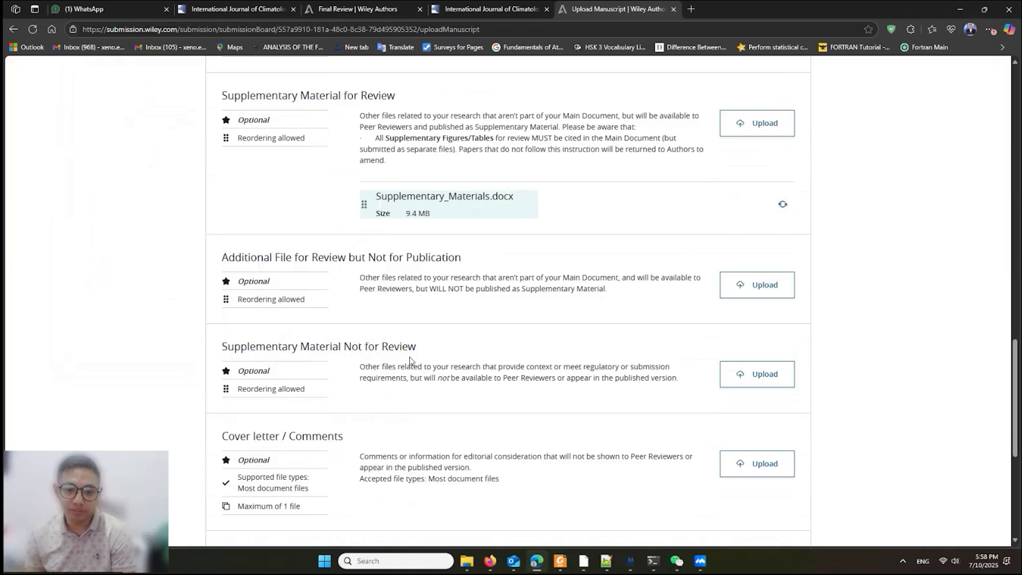
scroll(410, 361, up, 5)
scroll(501, 446, down, 2)
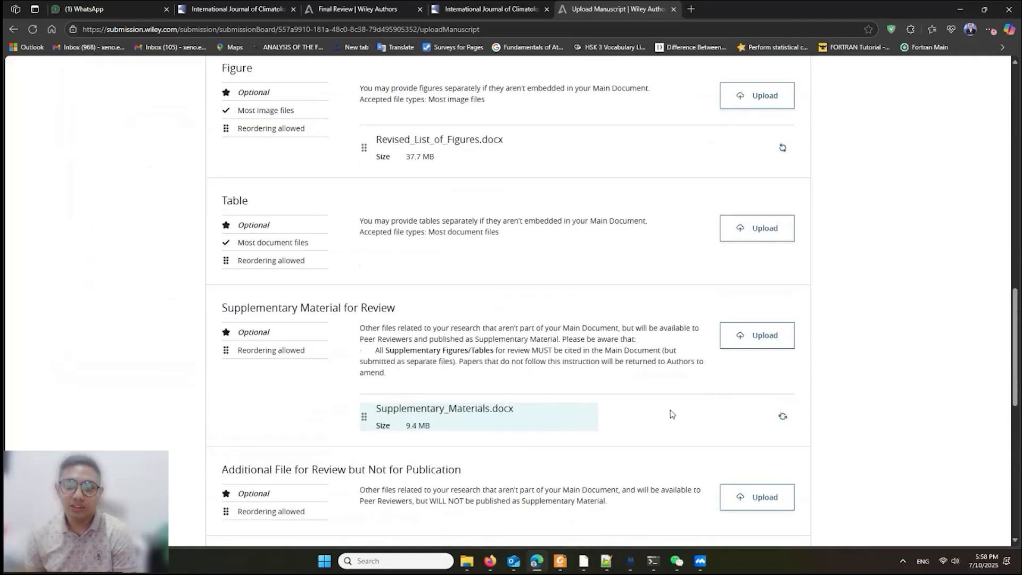
Upload Cover_Letter.docx from the Revised_Manuscript folder under Cover letter / Comments.
scroll(677, 421, down, 5)
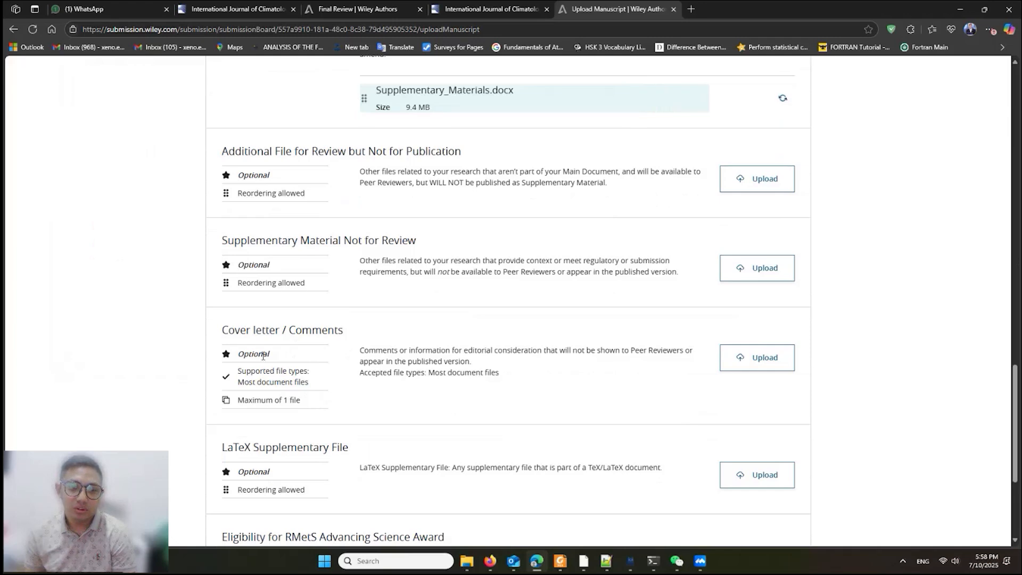
click(761, 357)
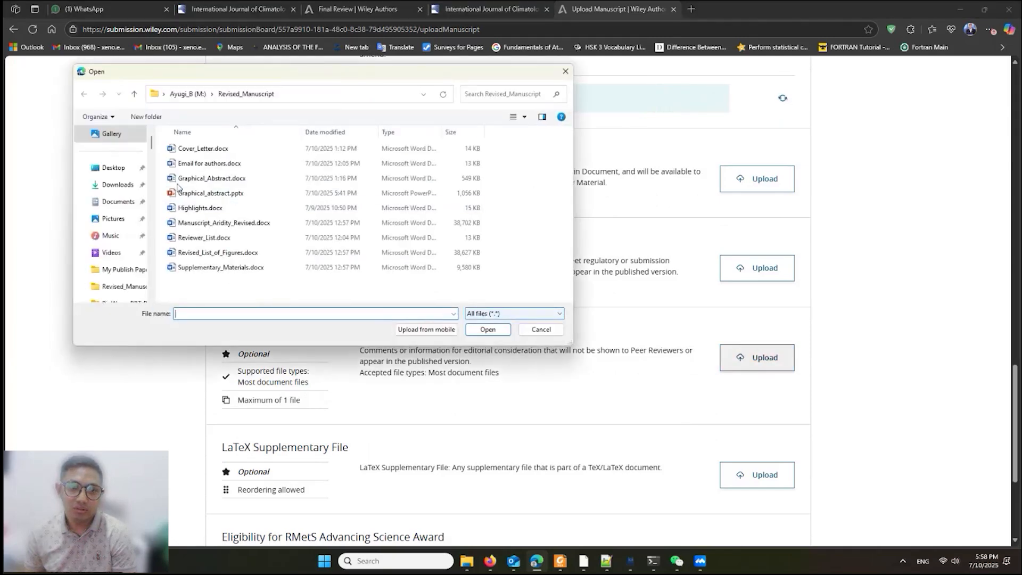
click(209, 151)
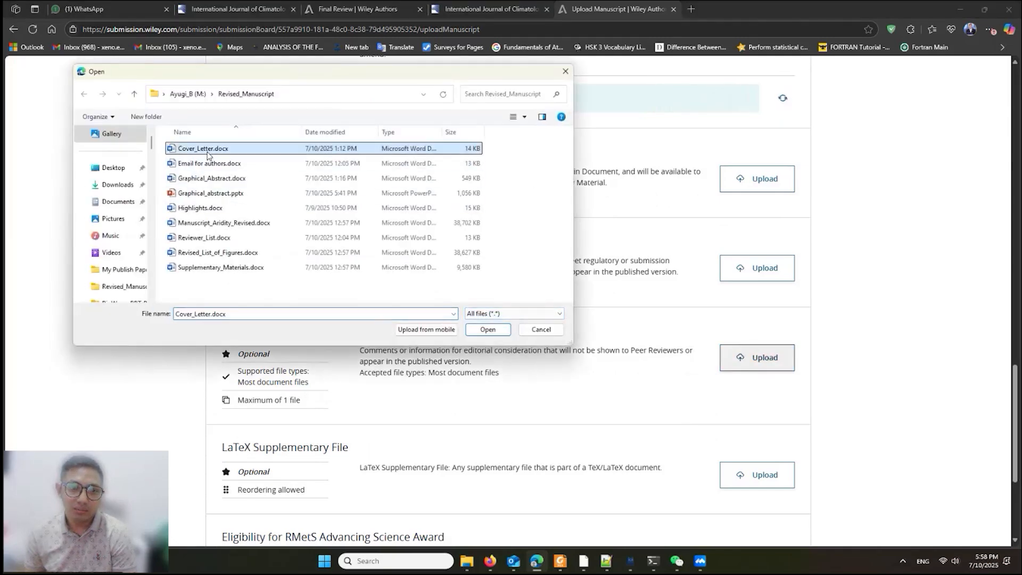
click(488, 330)
scroll(531, 419, down, 2)
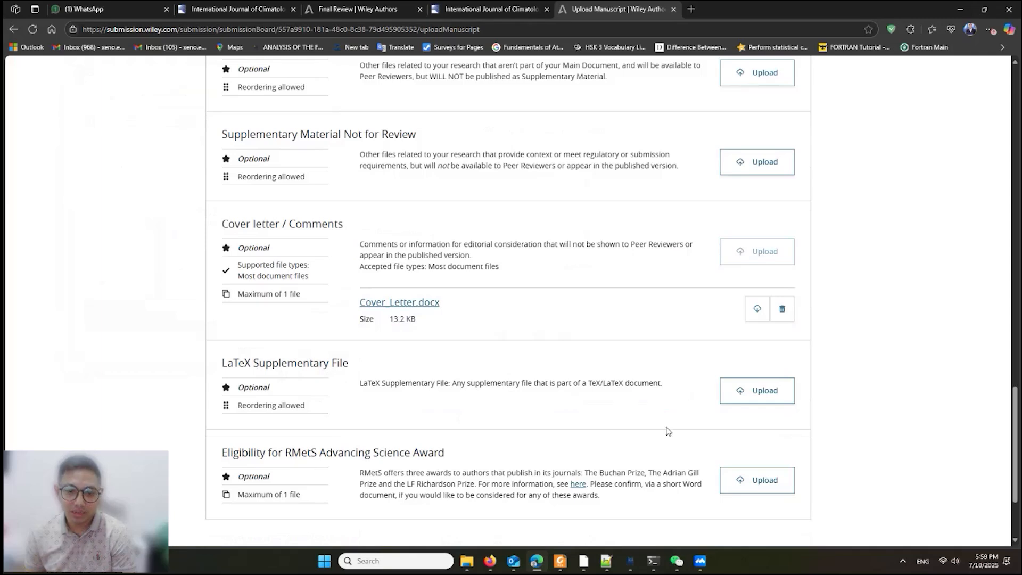
Review every required and optional file section of the manuscript upload, including the conflict of interest declaration and the Figure file's upload progress.
scroll(636, 436, down, 2)
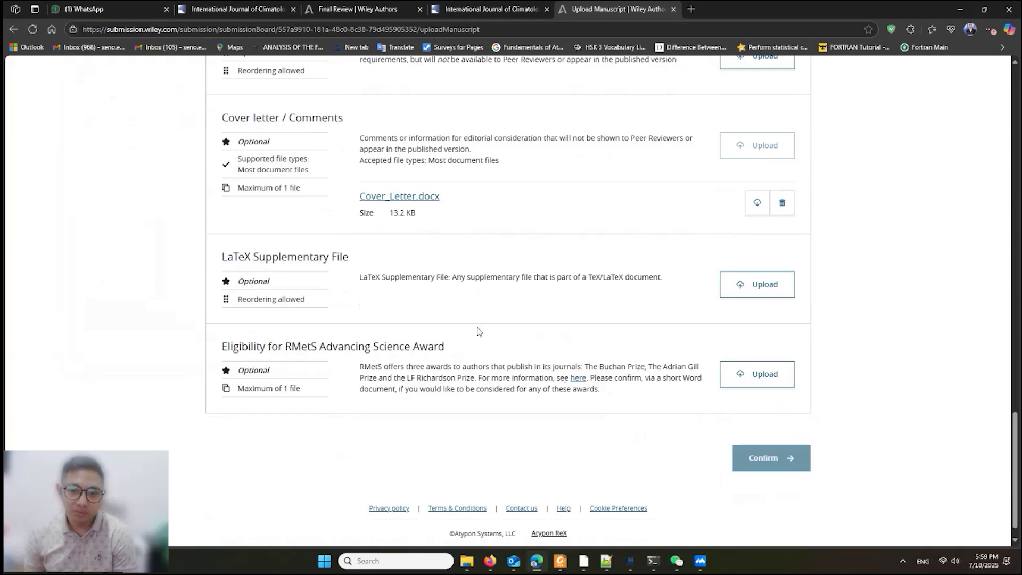
scroll(478, 332, up, 7)
scroll(476, 345, up, 4)
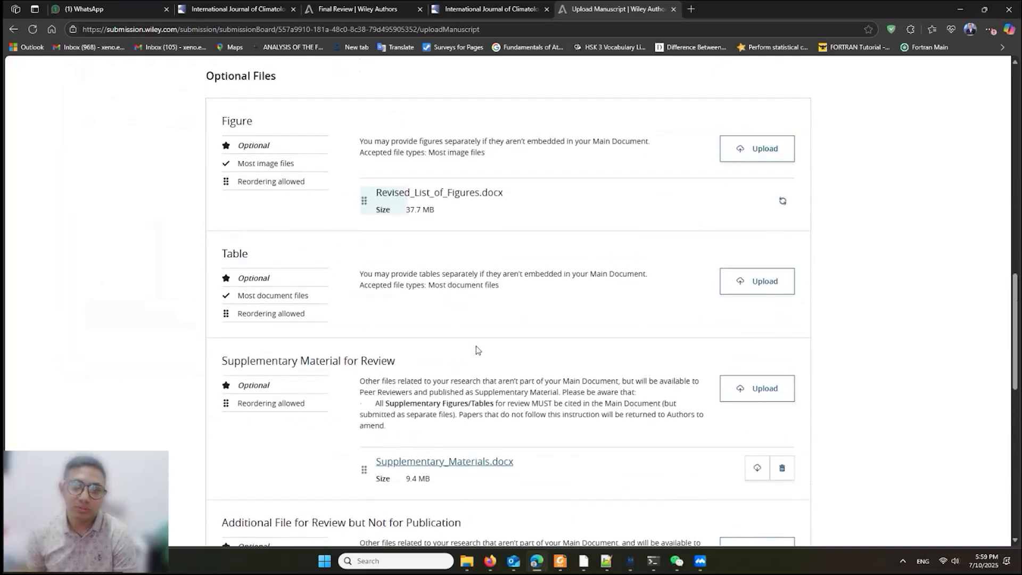
scroll(468, 292, up, 4)
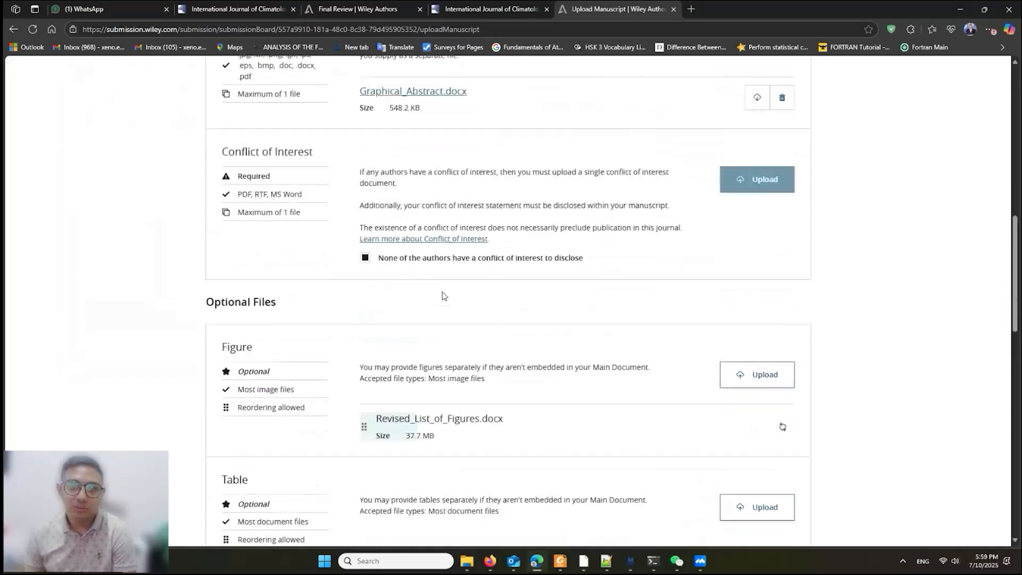
scroll(444, 296, up, 10)
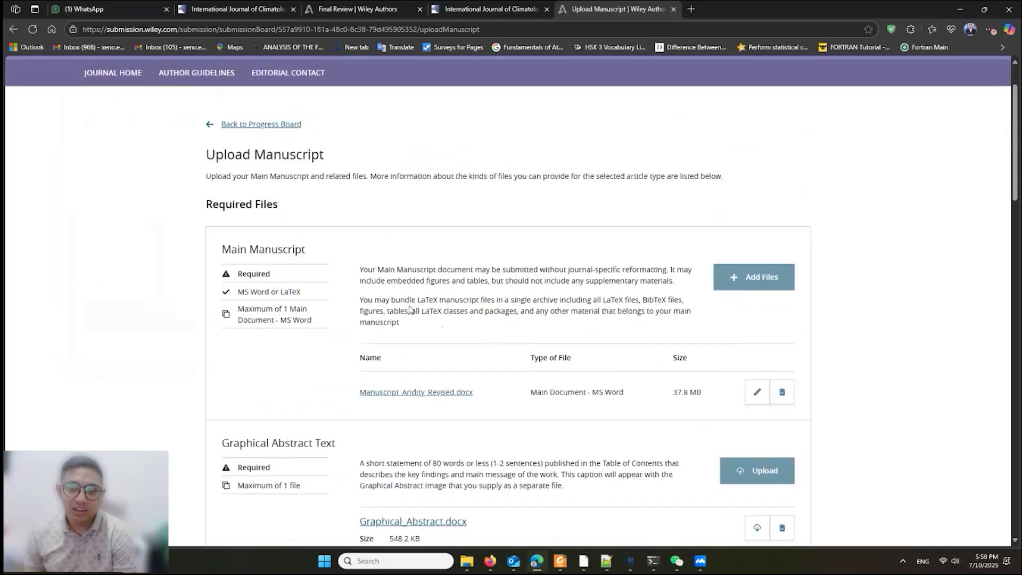
scroll(382, 349, down, 2)
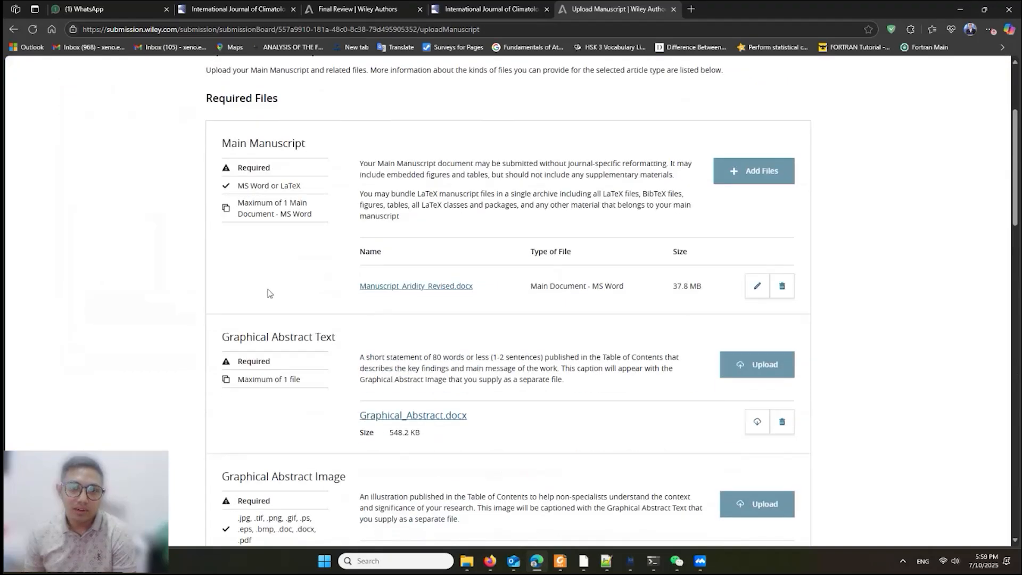
scroll(434, 323, down, 5)
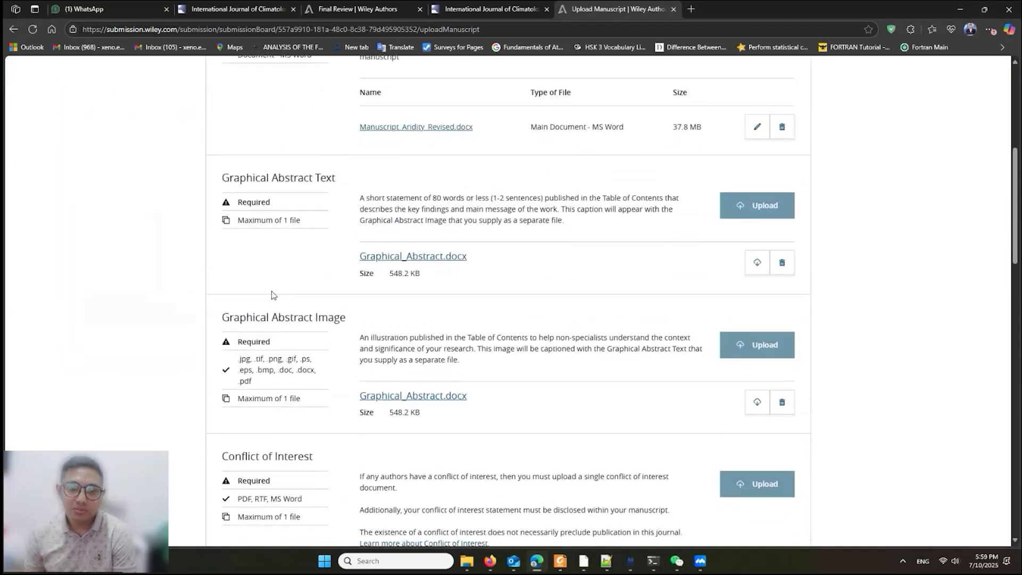
scroll(536, 348, down, 2)
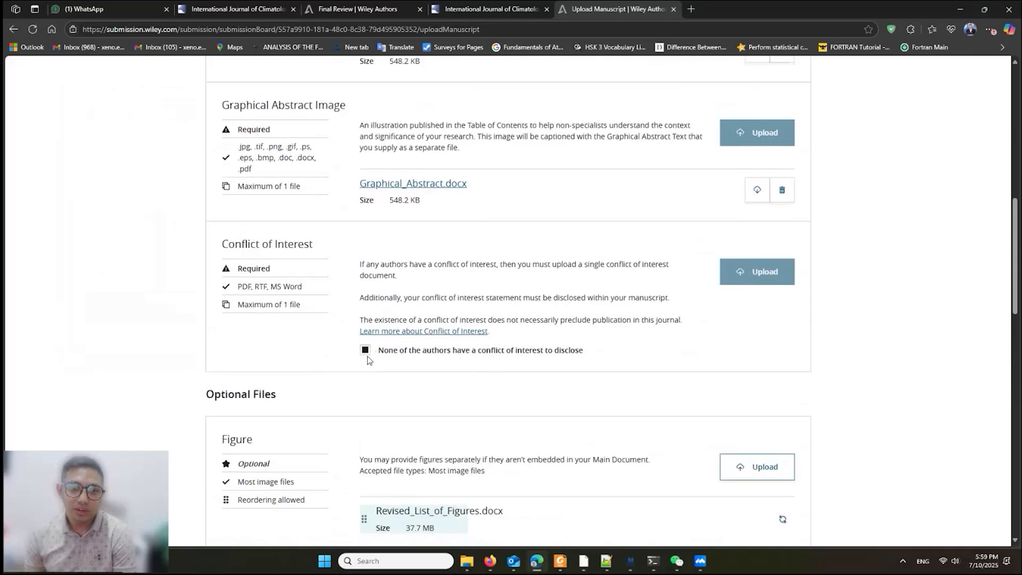
scroll(355, 365, down, 2)
scroll(355, 365, down, 2)
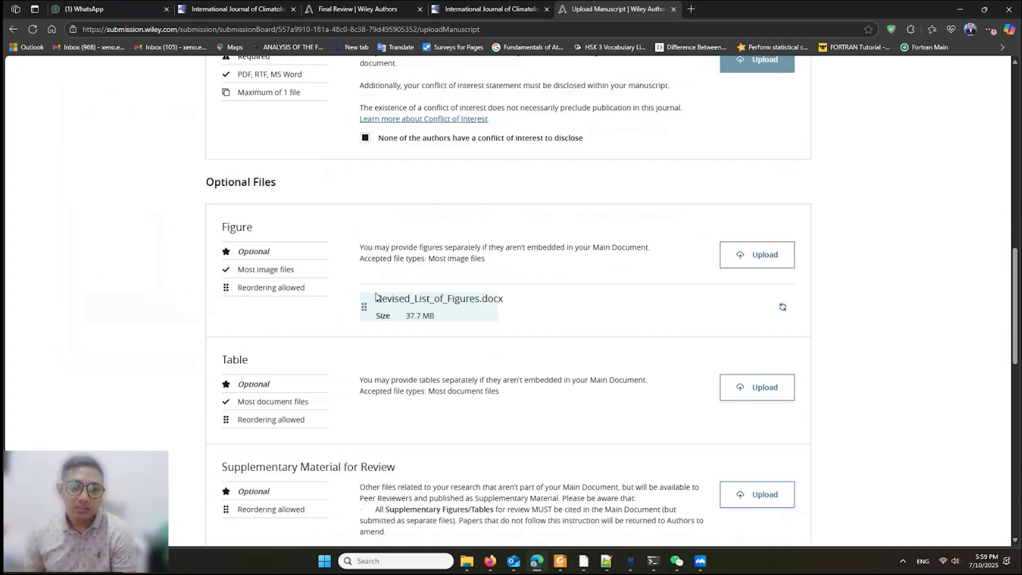
scroll(532, 325, down, 5)
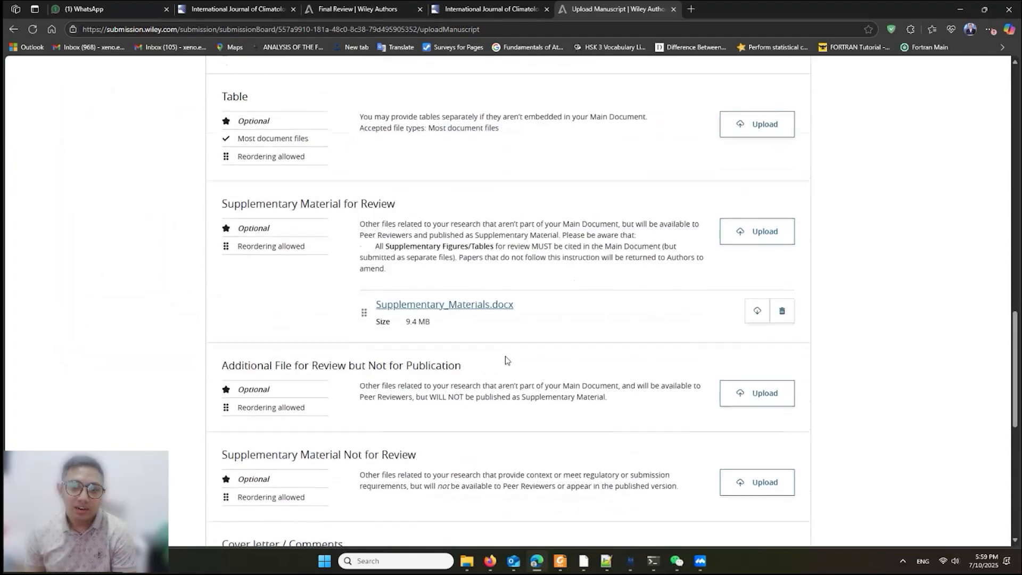
scroll(495, 328, down, 5)
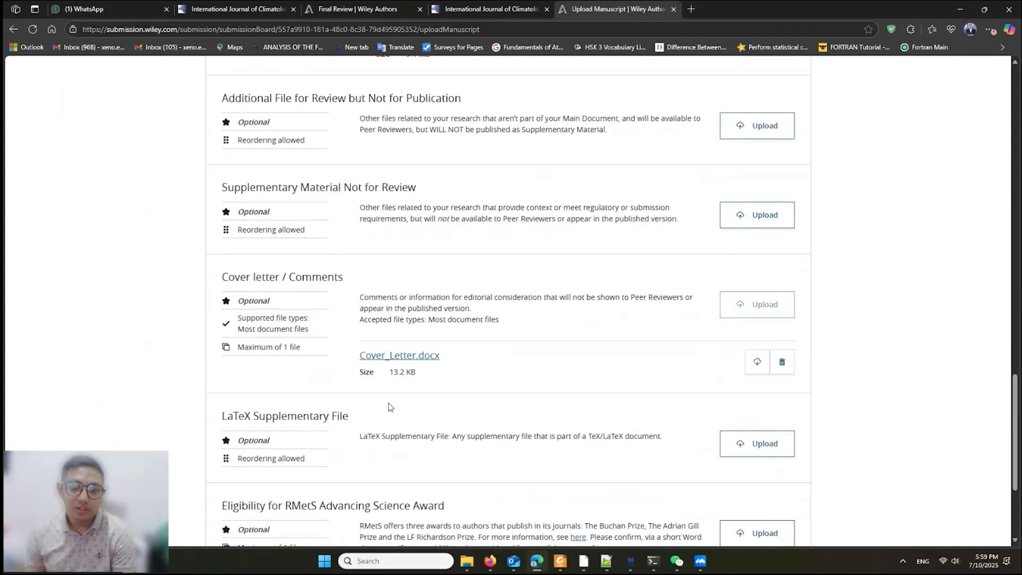
scroll(500, 382, up, 8)
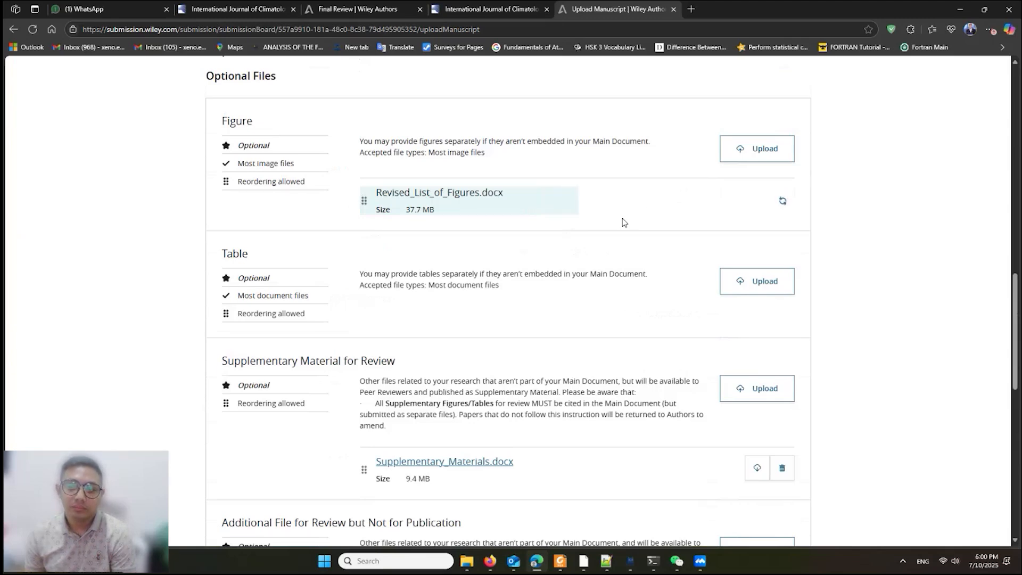
scroll(519, 381, down, 2)
scroll(516, 380, up, 3)
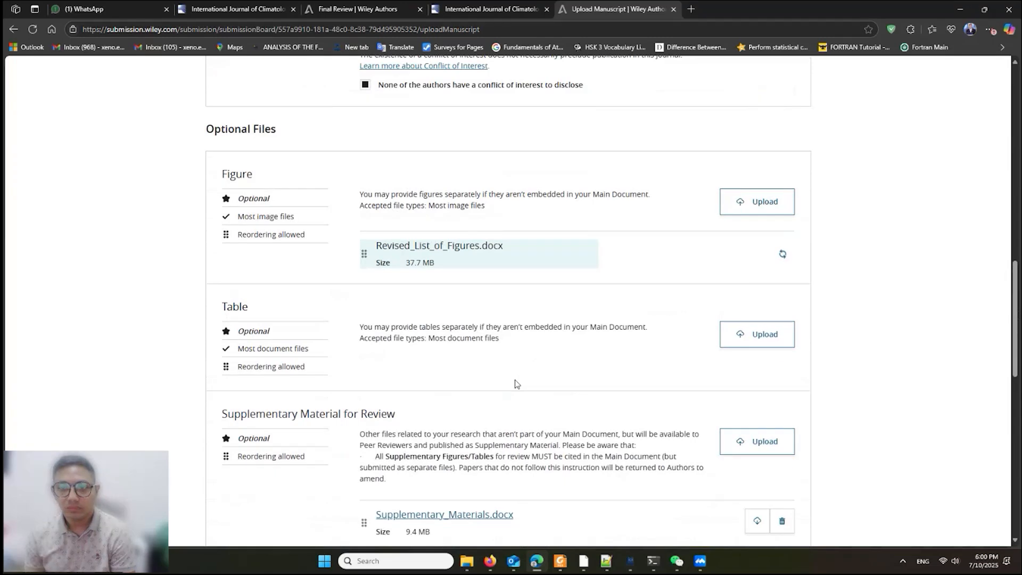
scroll(516, 383, down, 10)
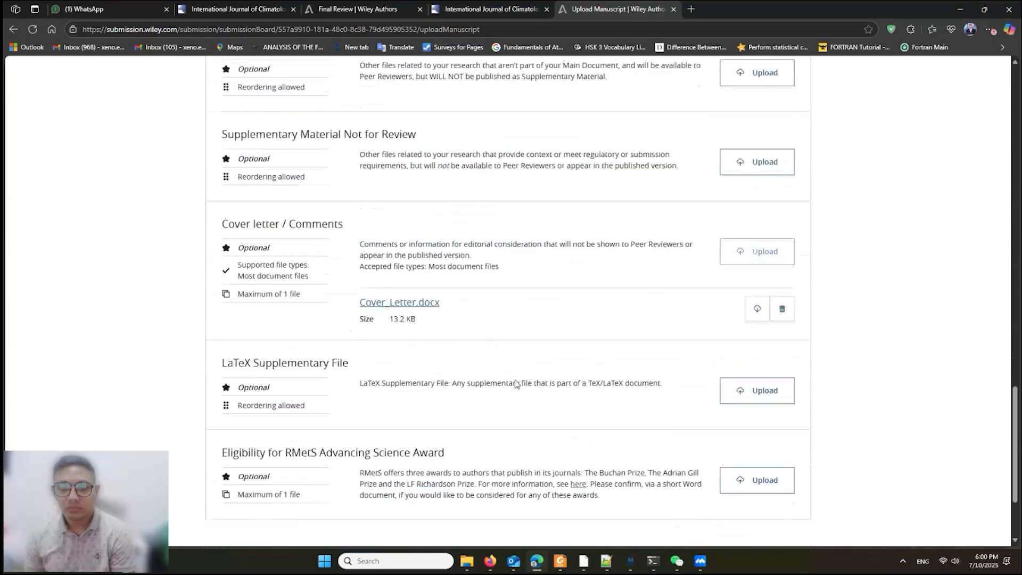
scroll(603, 366, up, 15)
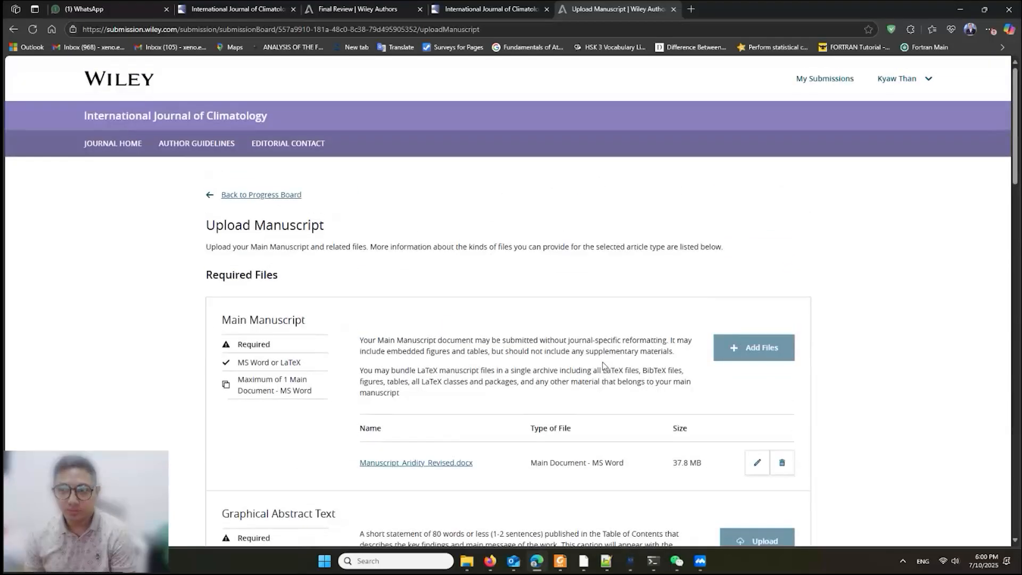
scroll(604, 366, down, 4)
scroll(603, 366, down, 10)
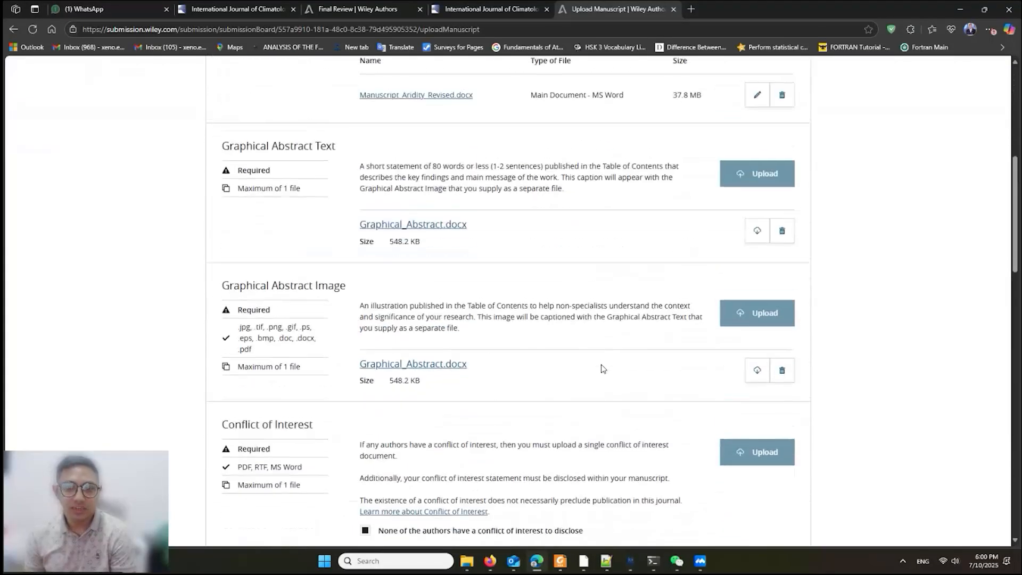
scroll(603, 367, up, 5)
scroll(603, 367, down, 5)
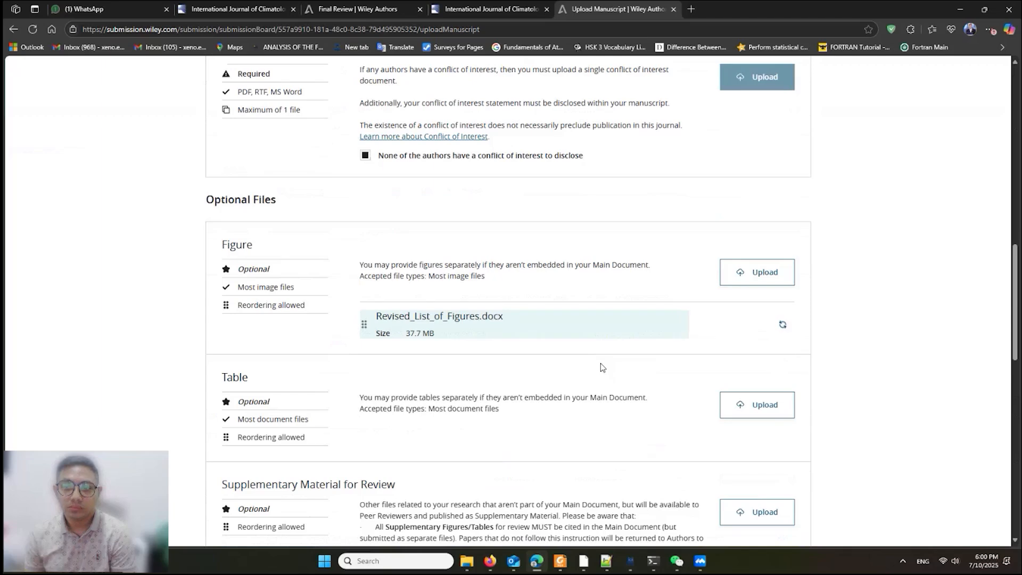
scroll(601, 363, down, 1)
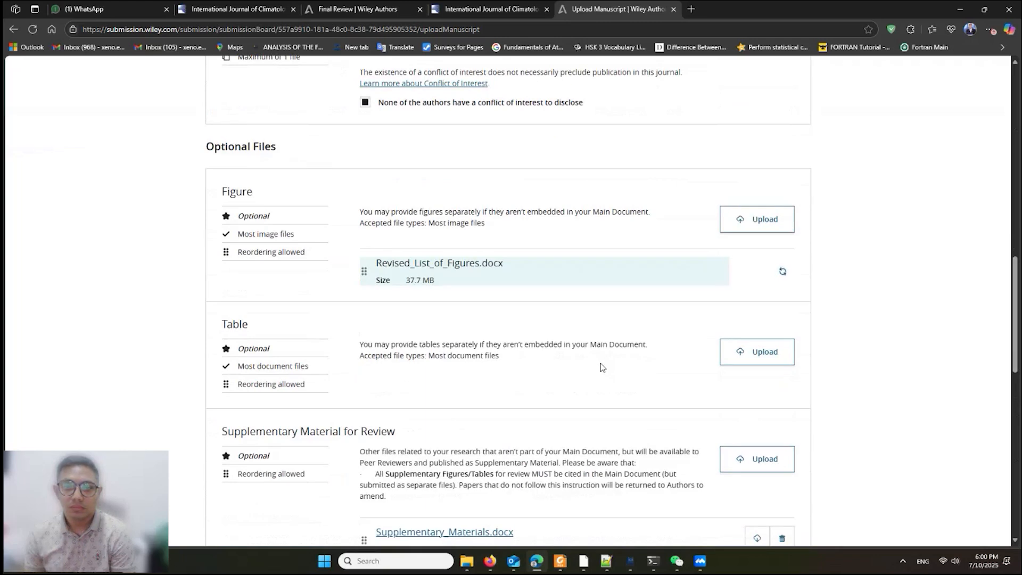
scroll(600, 363, down, 2)
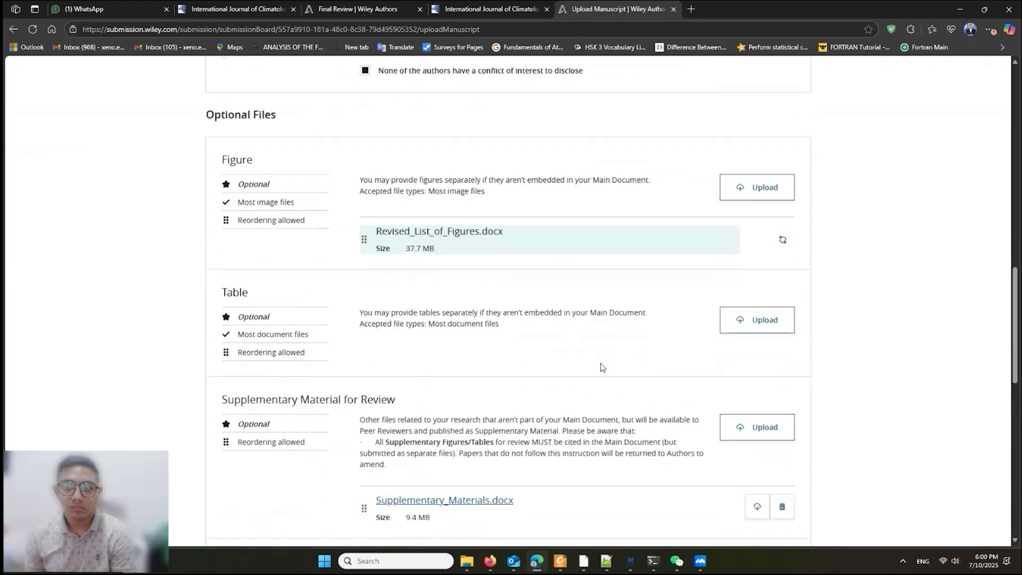
scroll(601, 363, down, 1)
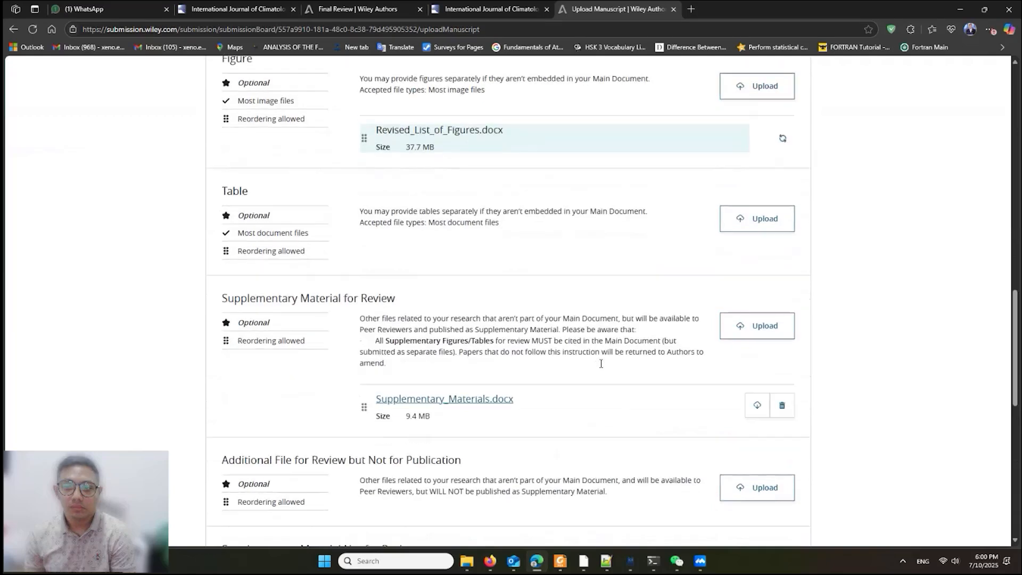
scroll(601, 366, up, 2)
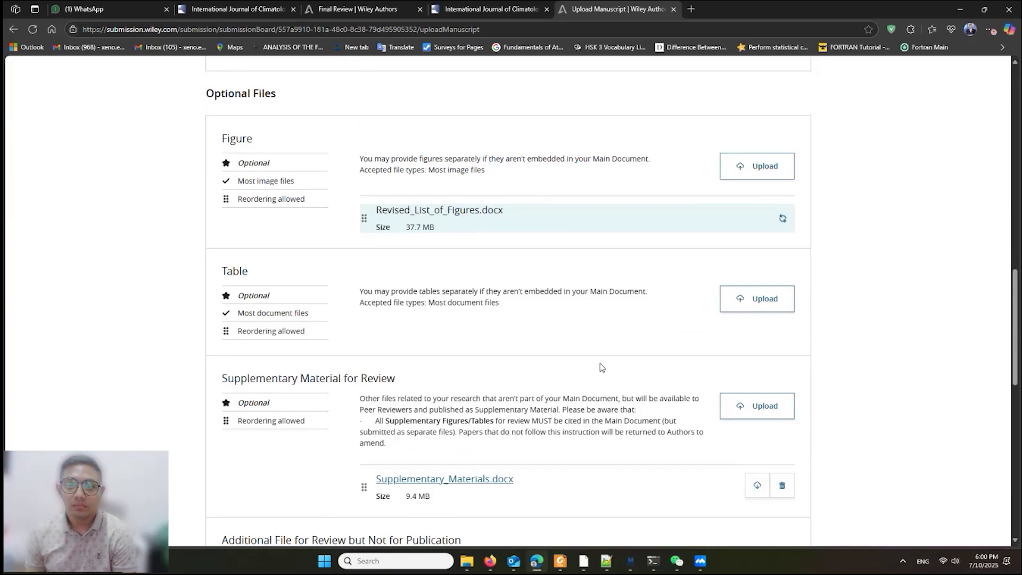
scroll(601, 367, up, 3)
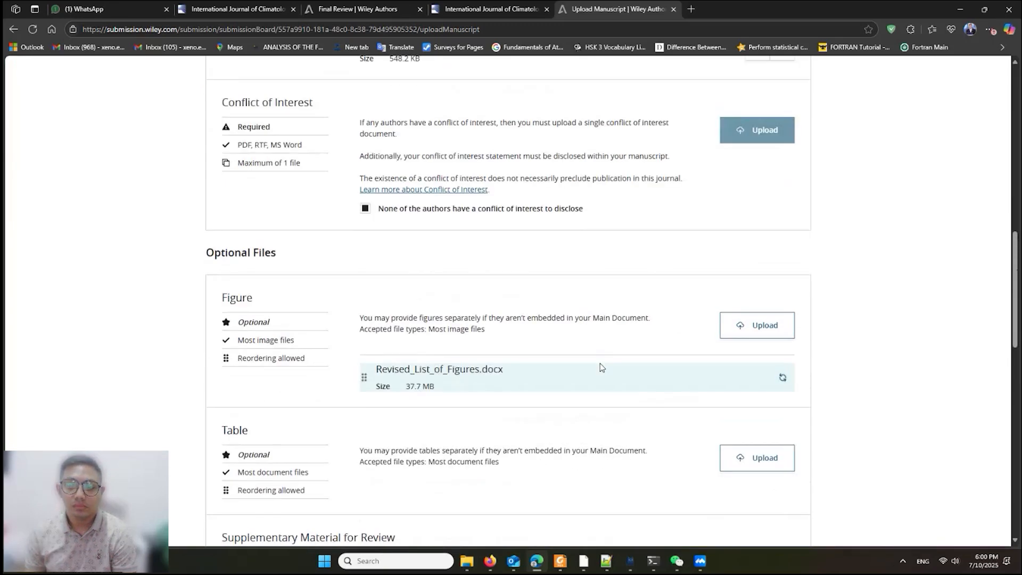
scroll(600, 367, down, 3)
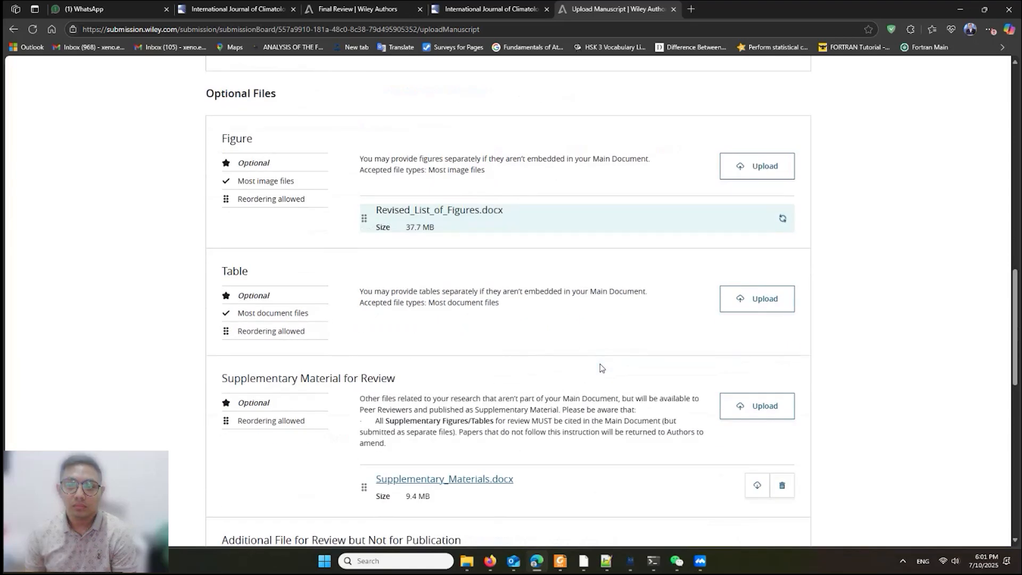
Examine the optional file sections and the upload progress of Revised_List_of_Figures.docx under Figure.
scroll(601, 367, up, 4)
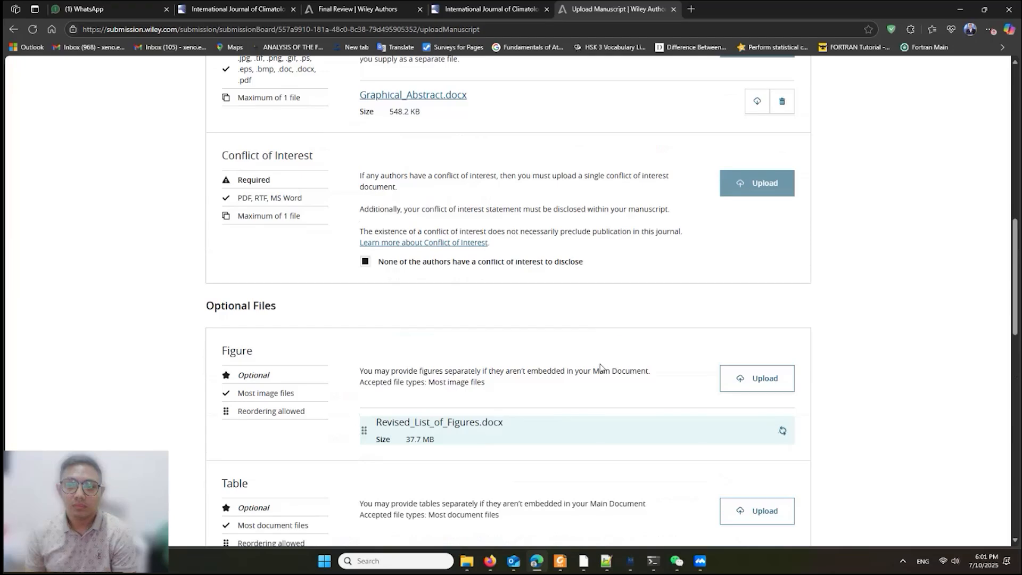
scroll(600, 367, down, 8)
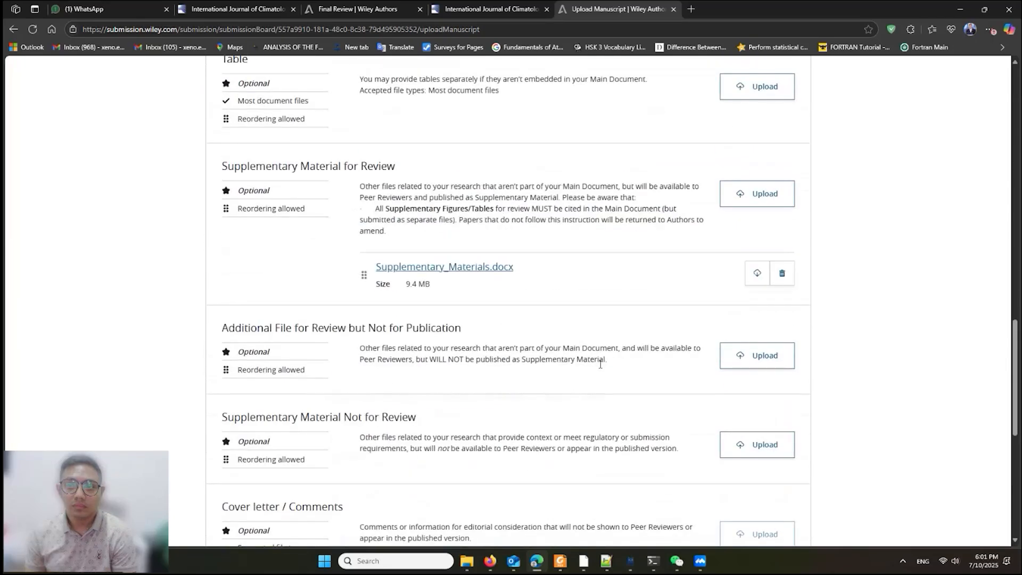
scroll(600, 365, up, 4)
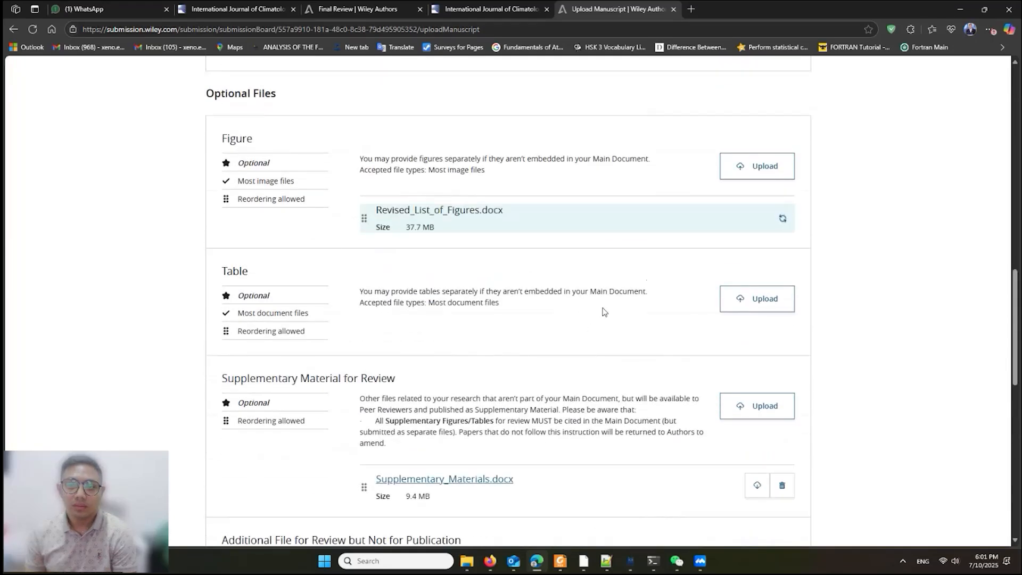
scroll(603, 311, up, 3)
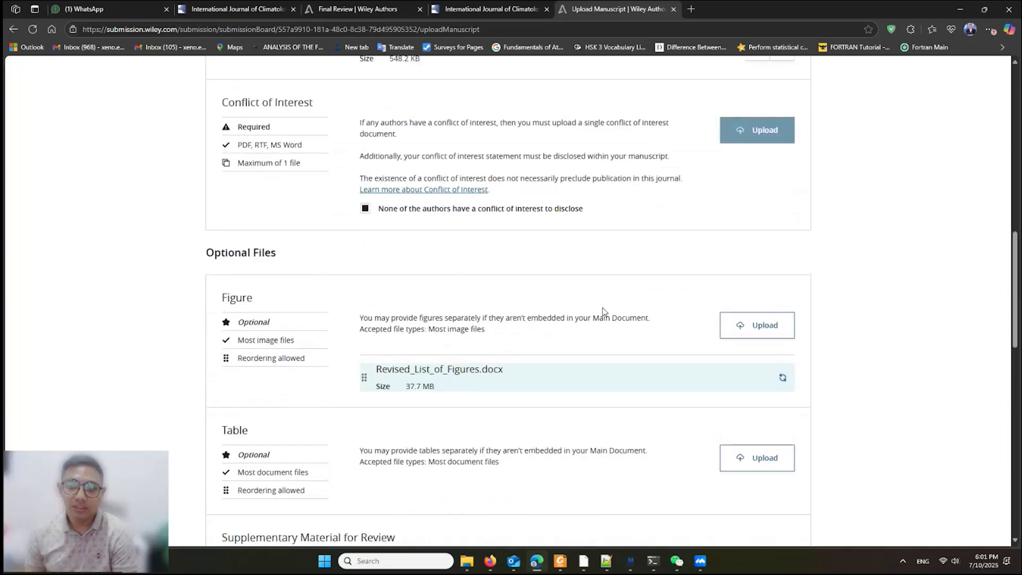
scroll(553, 319, down, 2)
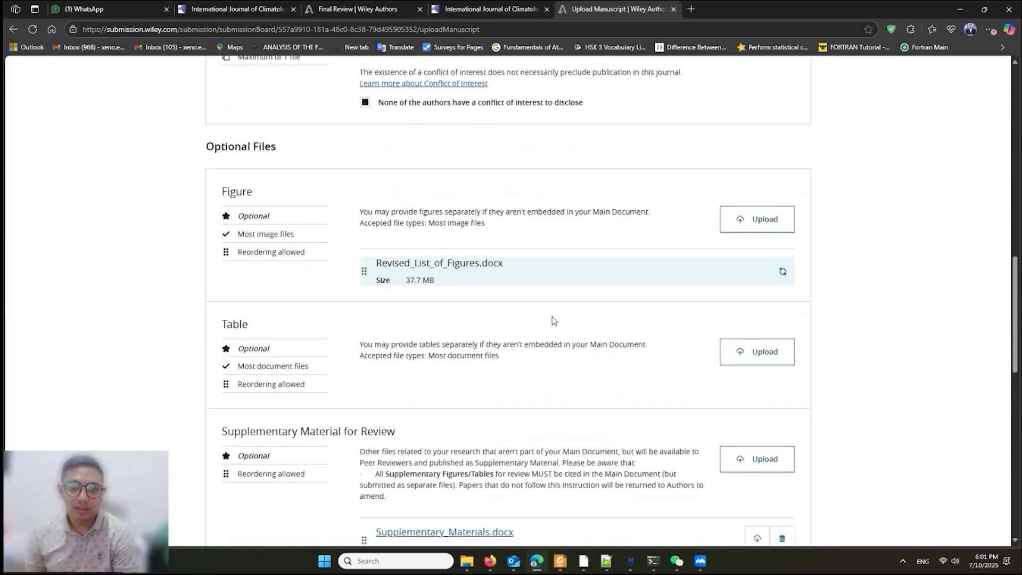
scroll(572, 304, up, 2)
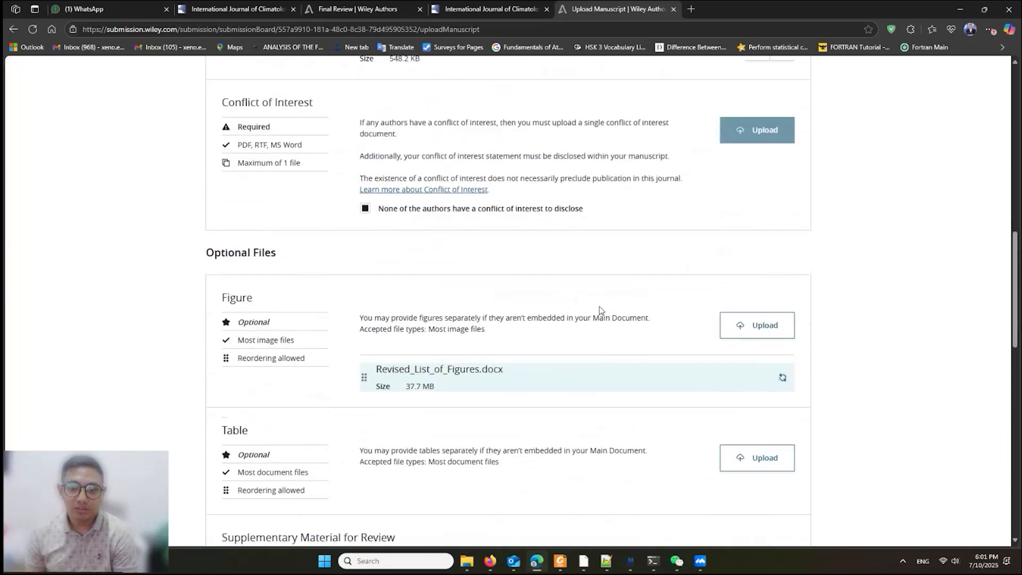
scroll(604, 310, down, 2)
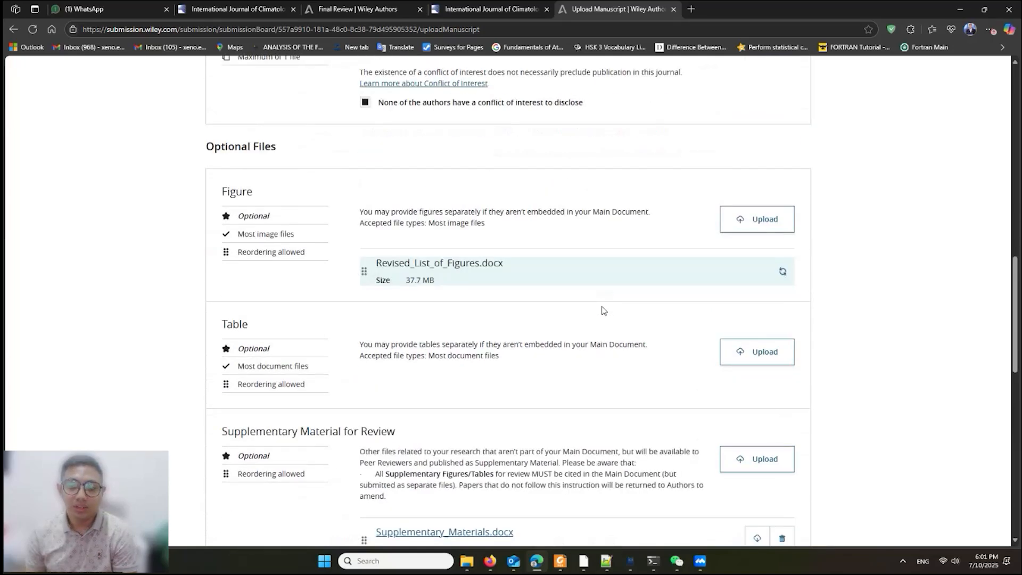
scroll(603, 310, down, 2)
scroll(604, 311, down, 2)
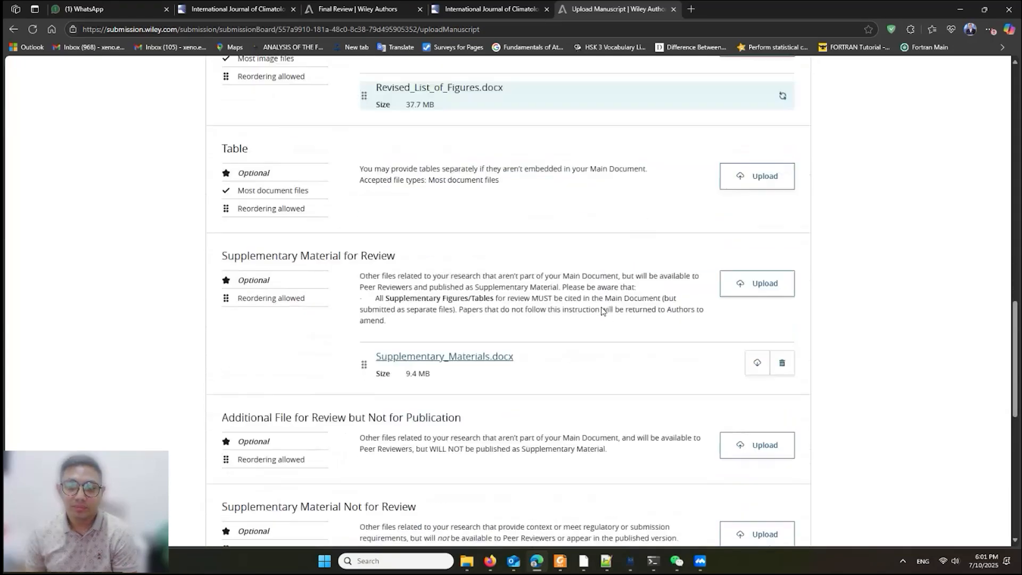
scroll(604, 310, up, 3)
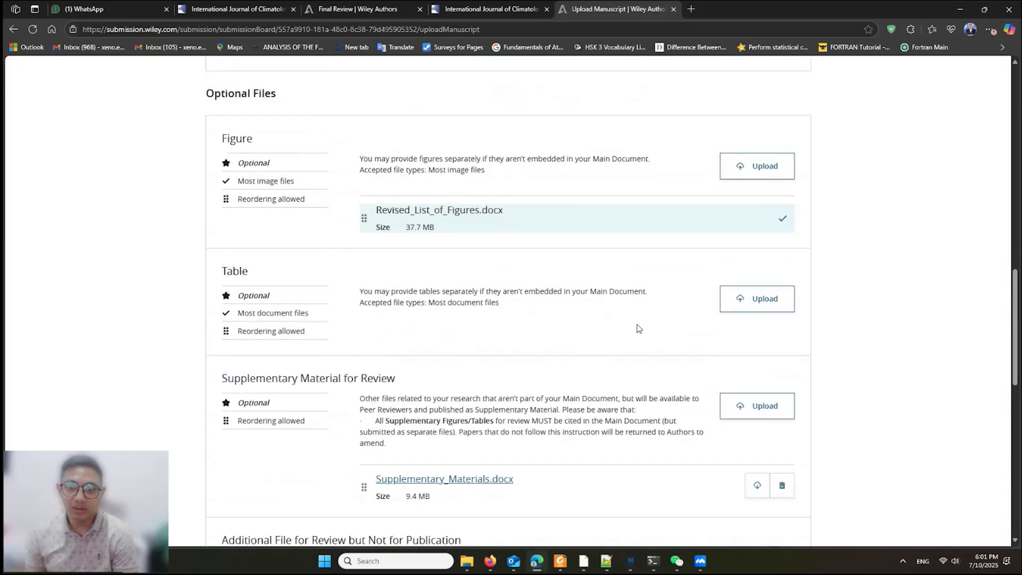
Check the uploaded files in the required sections and complete the Upload Manuscript stage.
scroll(638, 328, up, 9)
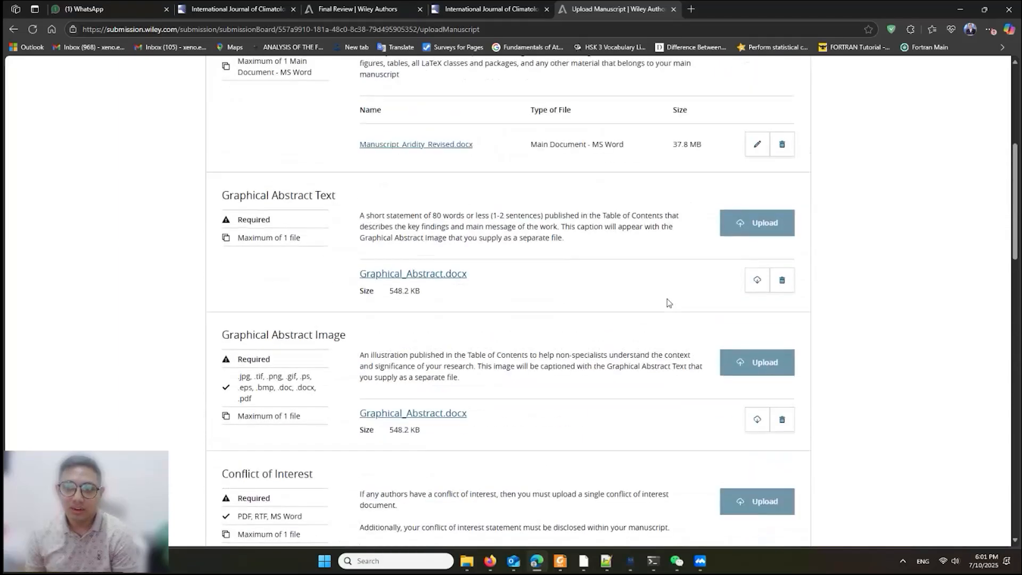
scroll(669, 301, up, 4)
scroll(668, 301, down, 13)
scroll(666, 309, down, 12)
click(760, 430)
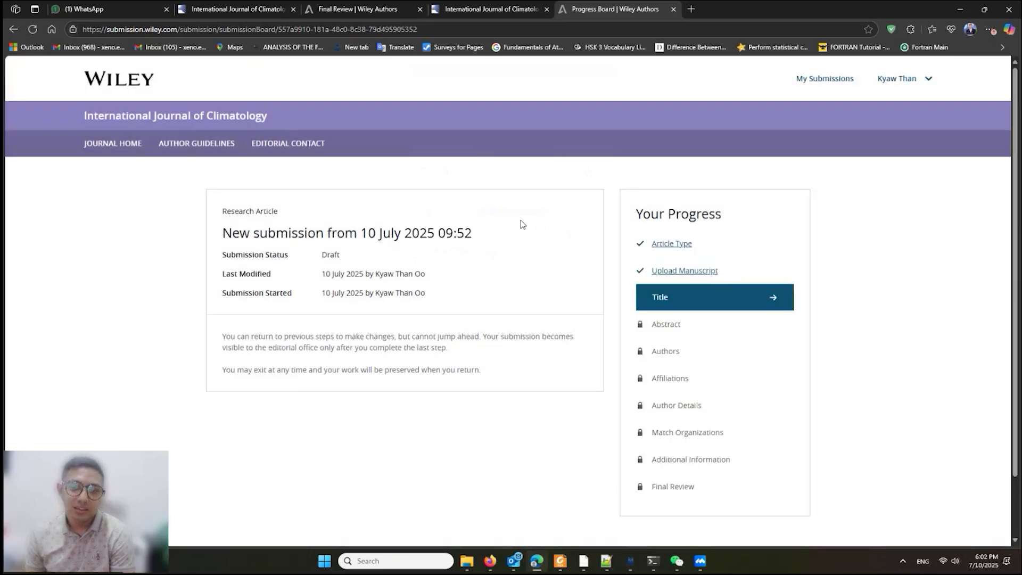
Start the Title stage and accept the highlighted text "Physical predictand drivers and characteristics of aridity across East Africa" as the title.
click(729, 305)
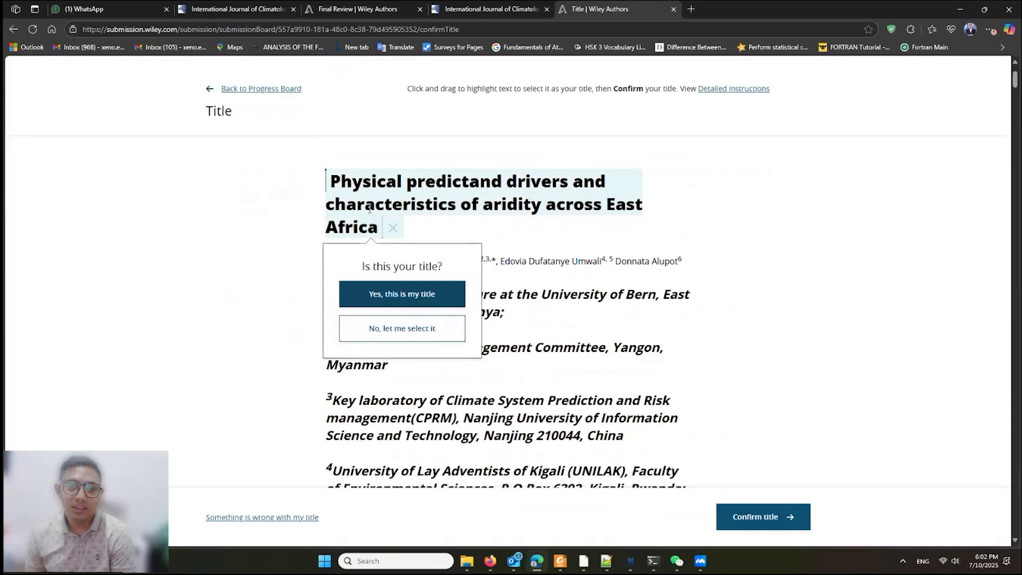
click(391, 295)
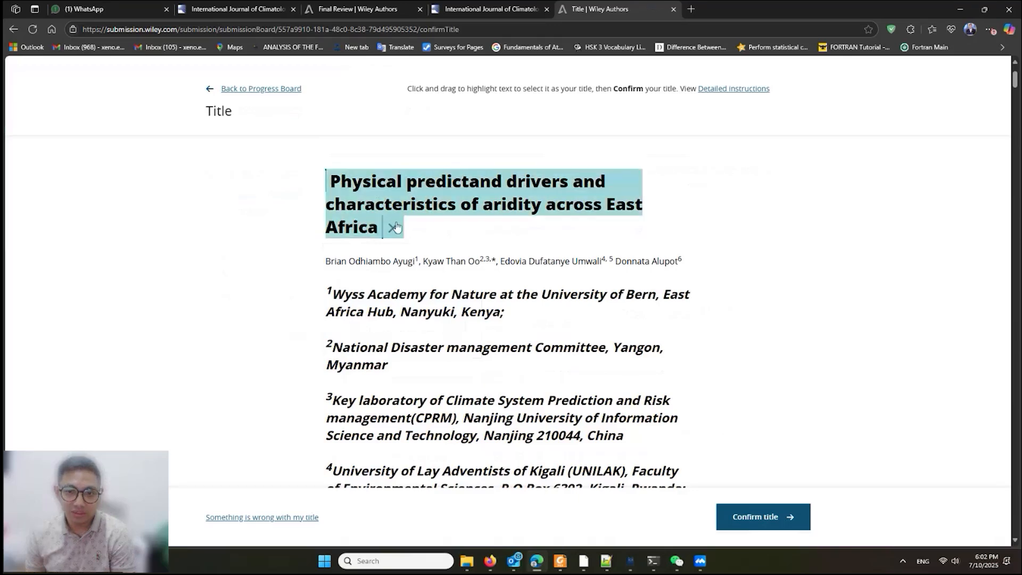
Look through the manuscript preview from the author list to the references, and confirm the title.
scroll(451, 244, down, 2)
scroll(448, 244, up, 1)
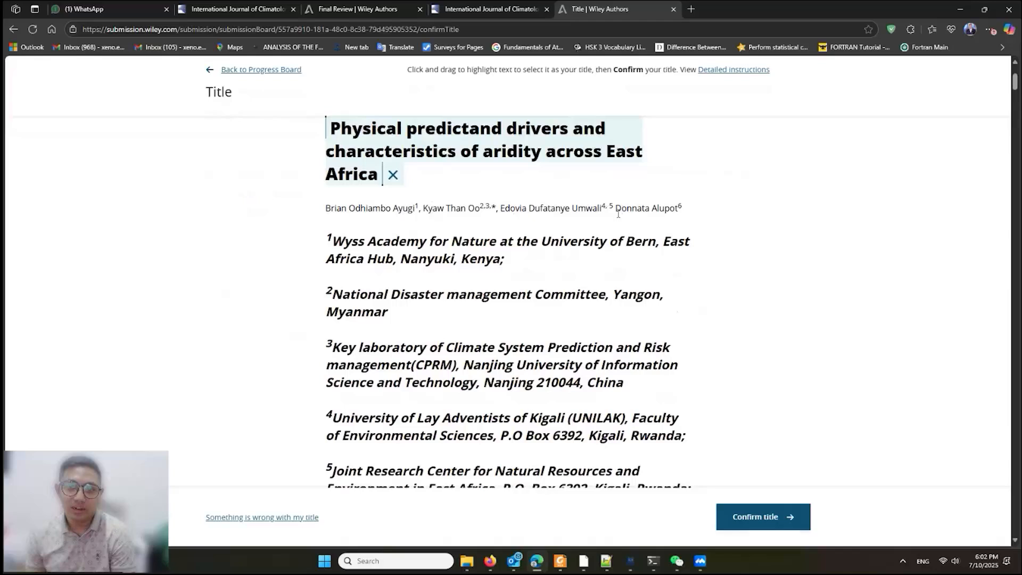
scroll(394, 283, down, 5)
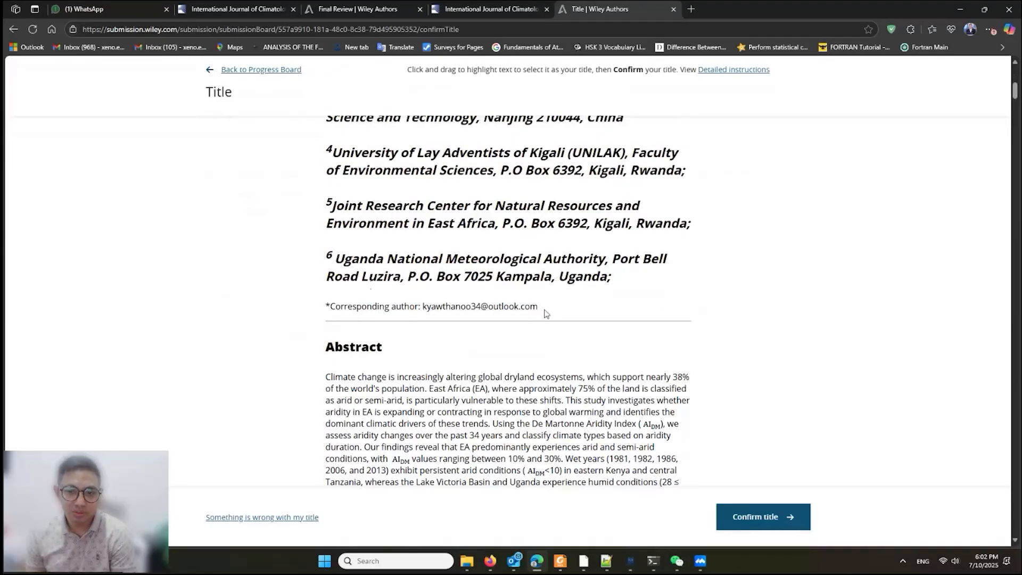
scroll(546, 314, down, 3)
scroll(525, 309, down, 1)
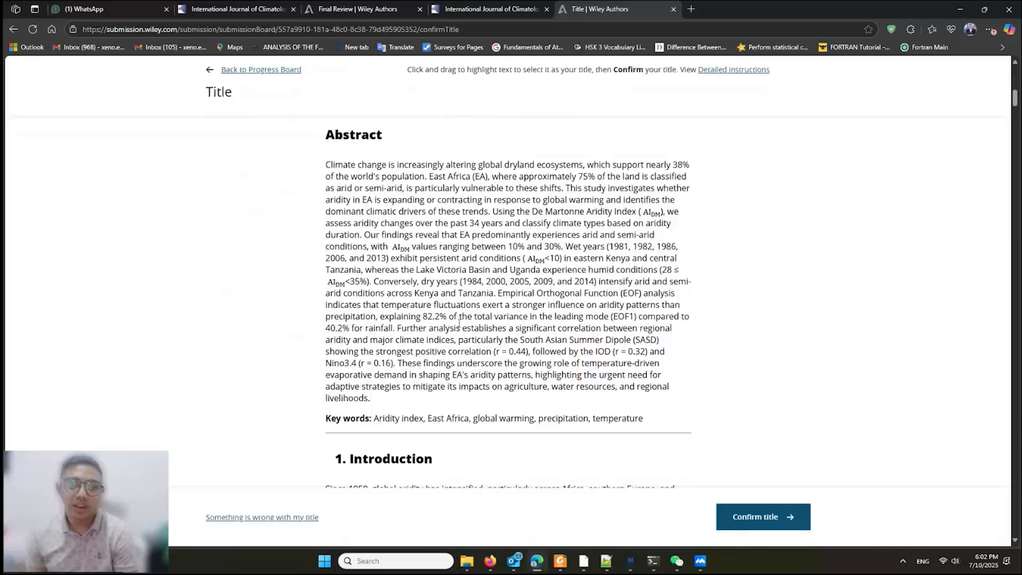
scroll(532, 319, down, 1)
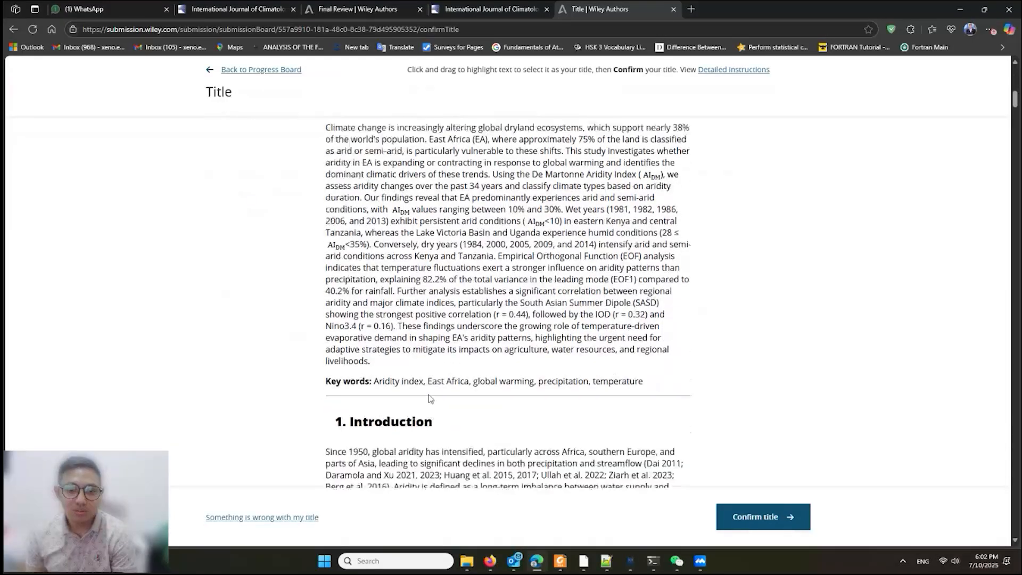
scroll(591, 319, up, 3)
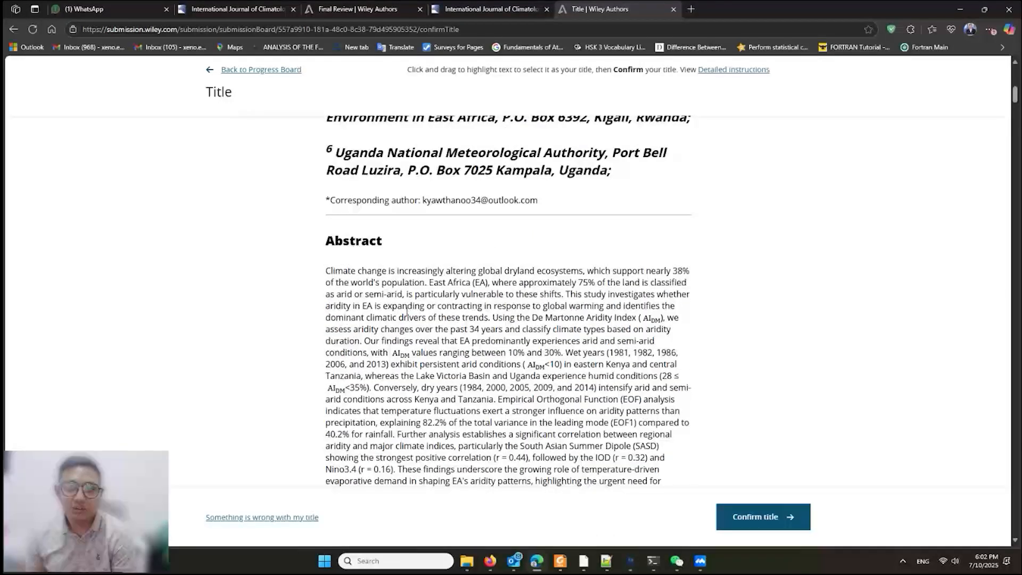
scroll(406, 312, down, 9)
scroll(492, 362, down, 8)
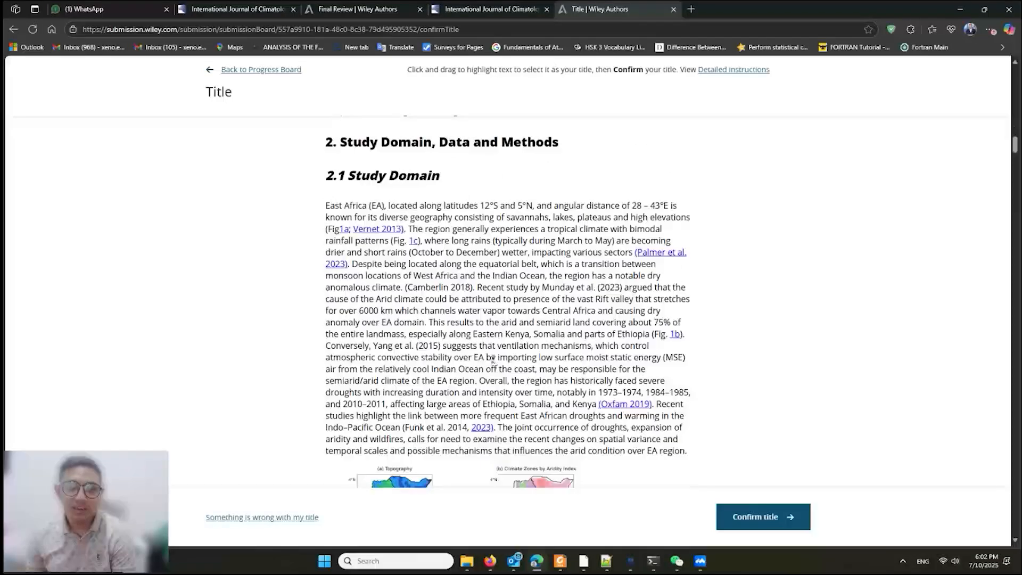
scroll(493, 360, down, 6)
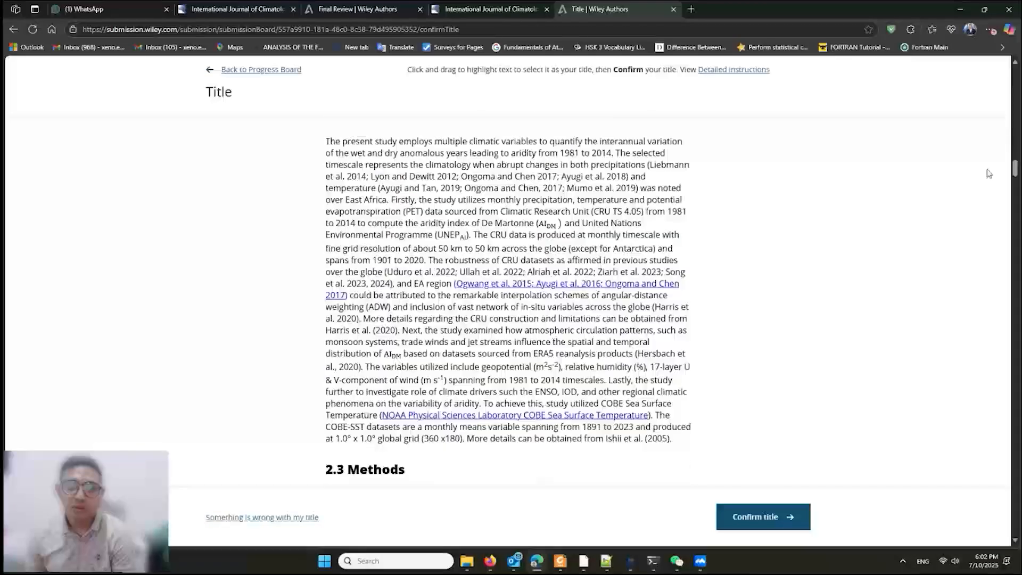
drag(1014, 173, 961, 536)
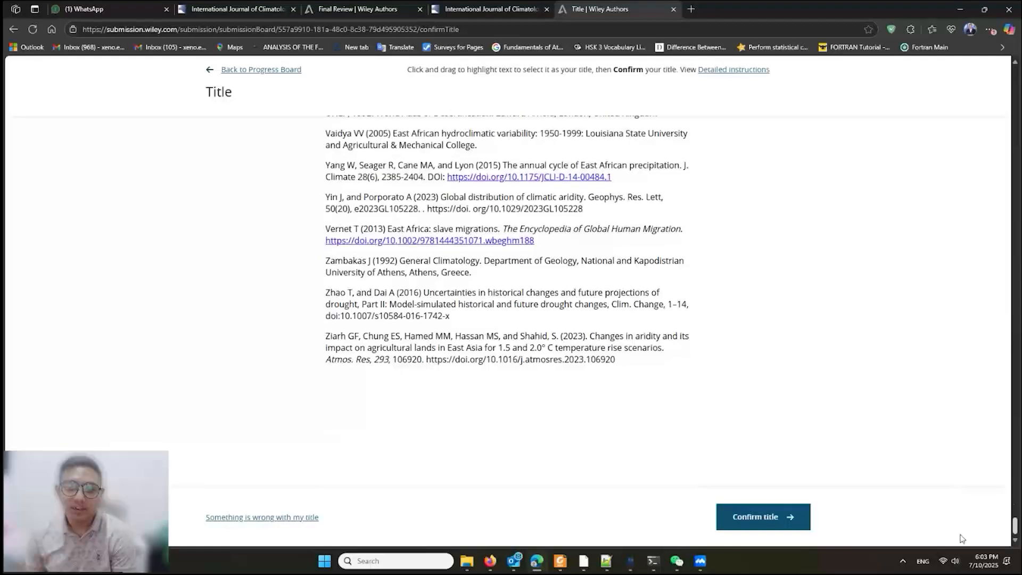
click(758, 519)
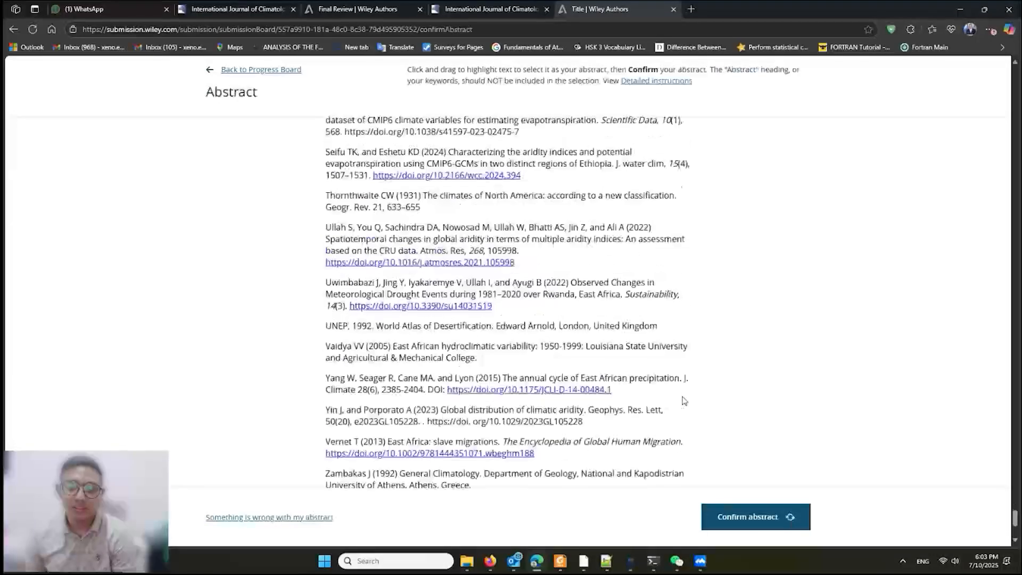
Check that the highlighted passage covers the full abstract without its heading and key words, and confirm the abstract.
scroll(684, 397, up, 6)
scroll(532, 325, up, 3)
scroll(420, 259, down, 3)
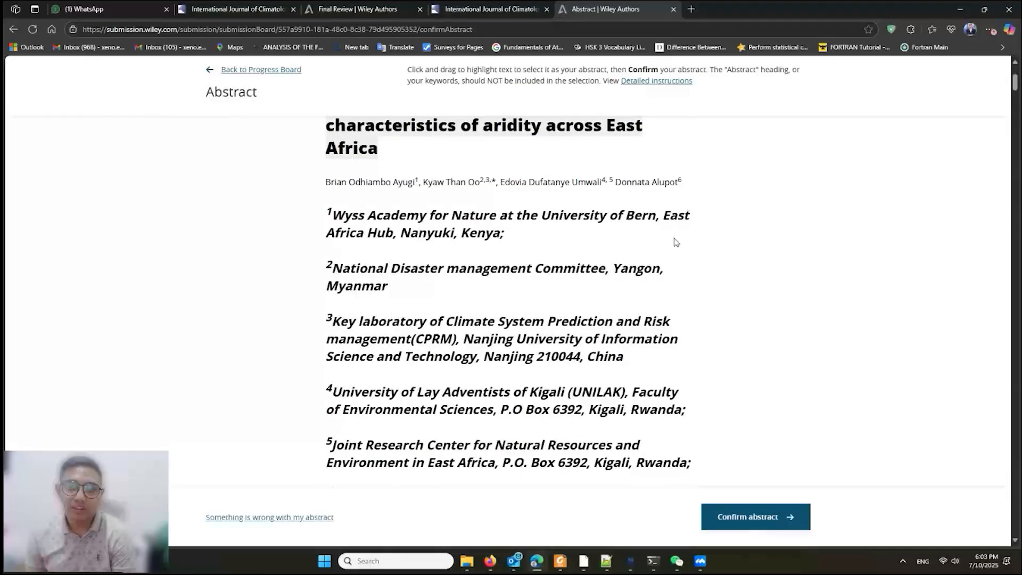
scroll(674, 241, down, 4)
scroll(454, 250, down, 10)
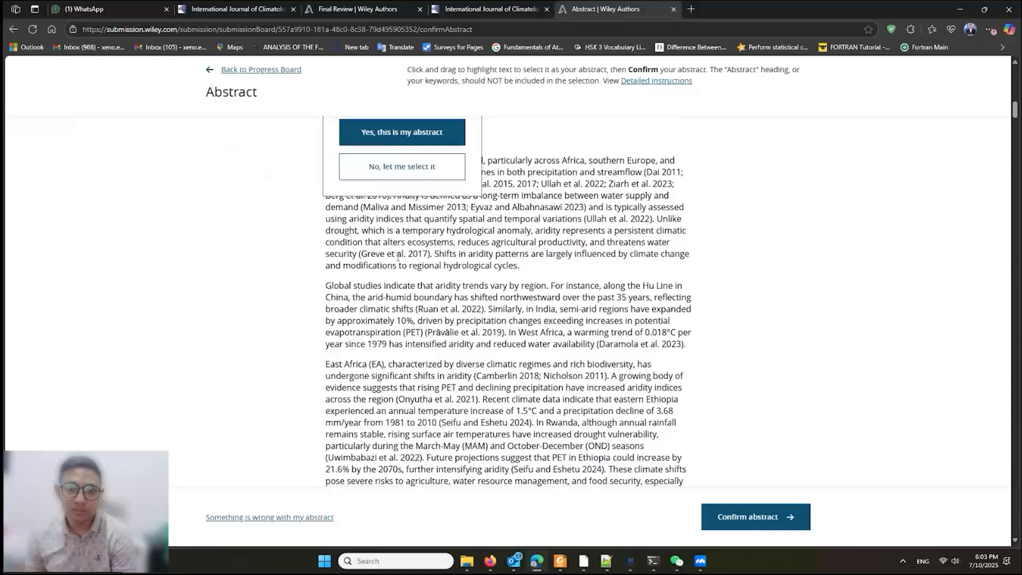
scroll(398, 257, up, 3)
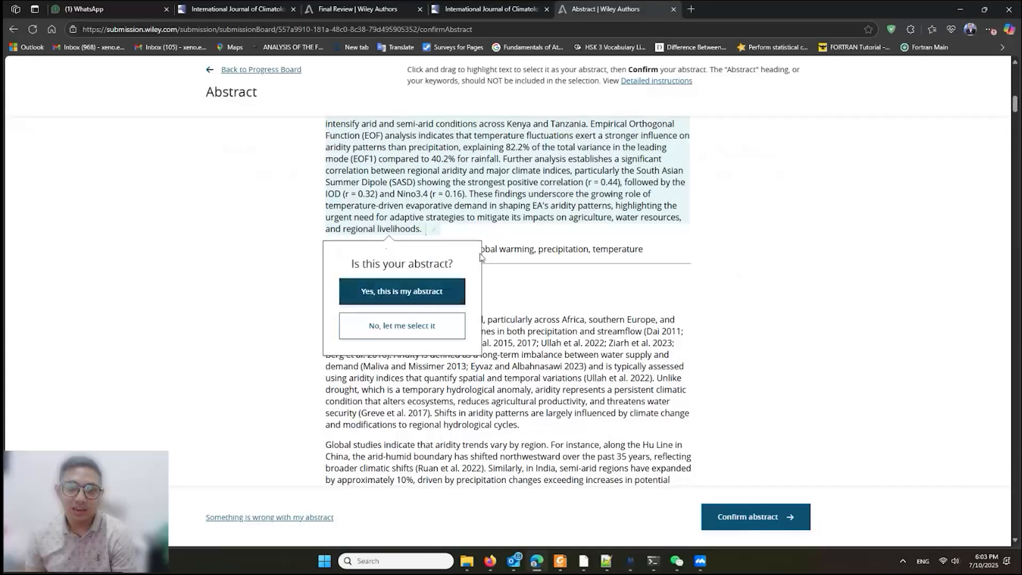
scroll(435, 306, up, 2)
scroll(372, 319, up, 2)
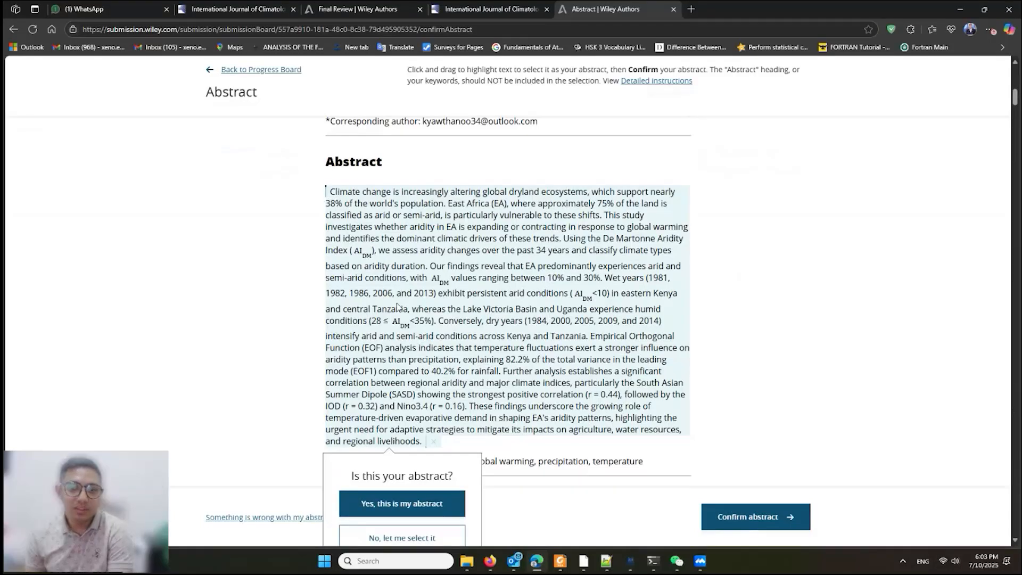
scroll(397, 306, down, 2)
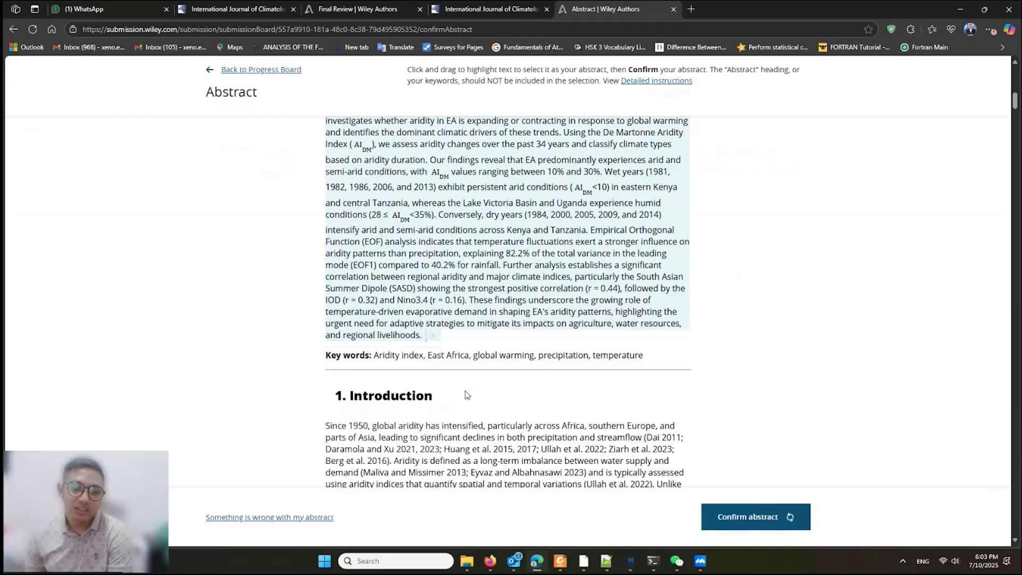
scroll(527, 409, up, 1)
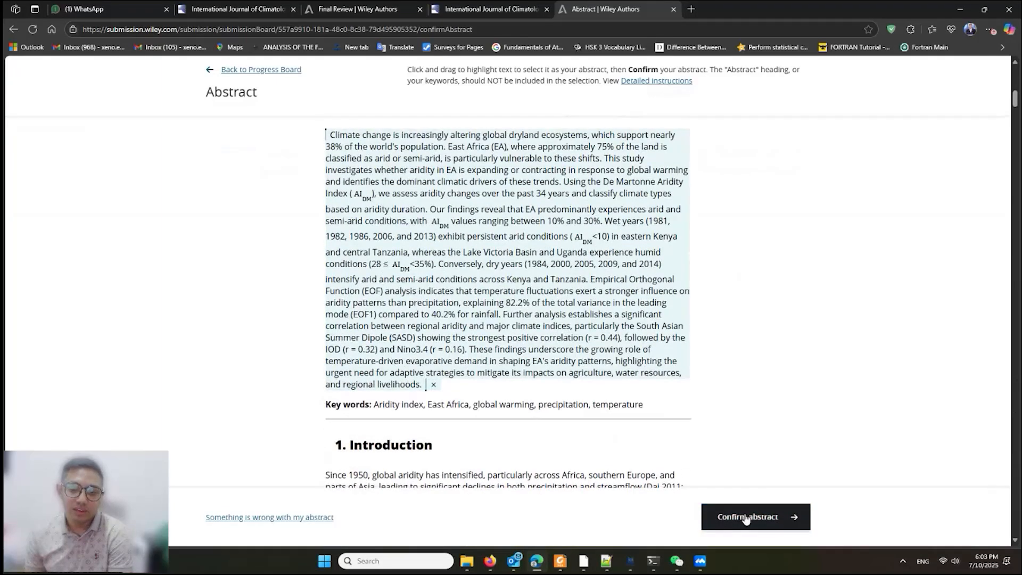
click(746, 517)
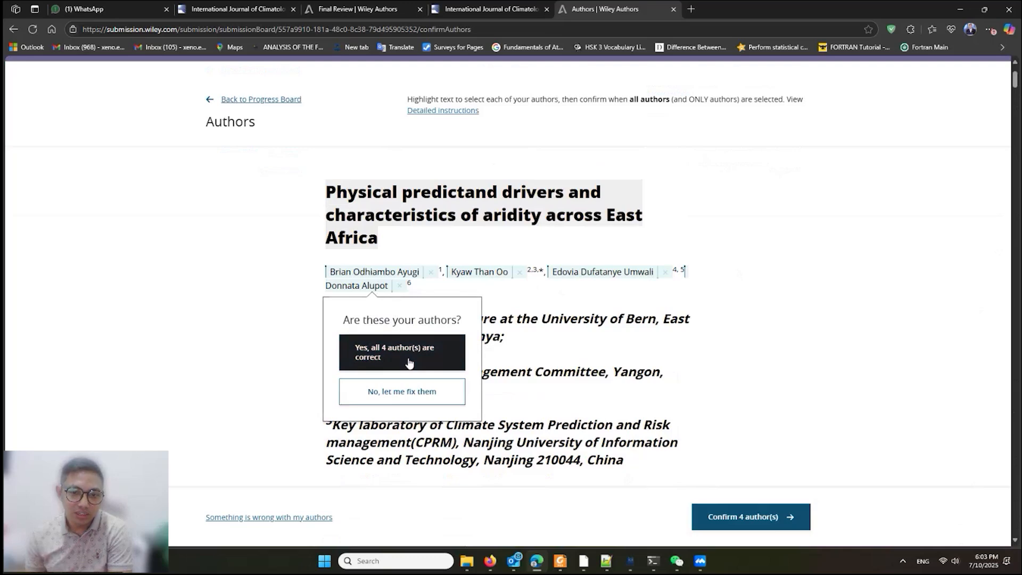
Accept all 4 highlighted authors as correct and confirm the author selection.
click(408, 363)
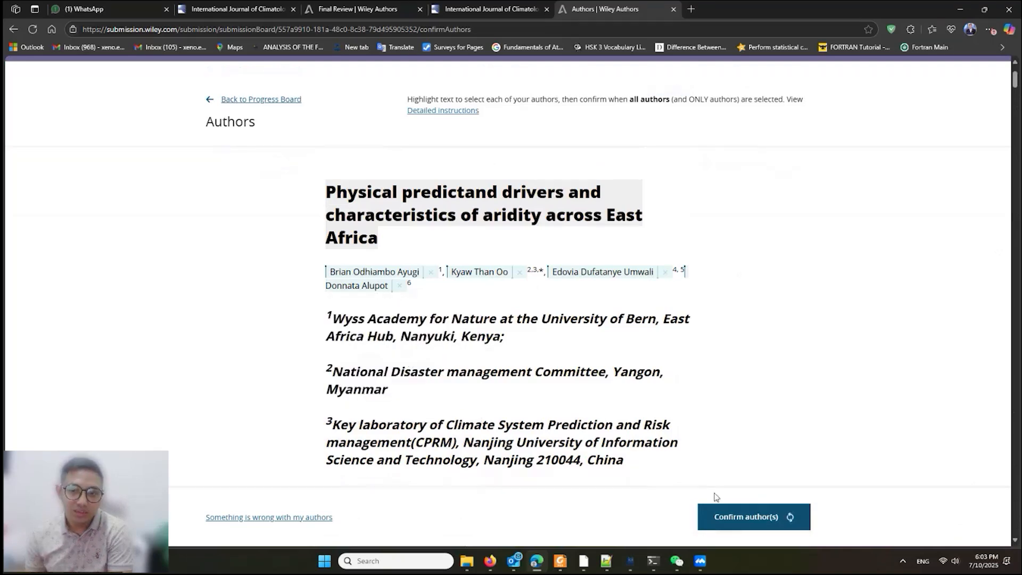
scroll(632, 443, down, 6)
scroll(632, 443, down, 15)
click(739, 528)
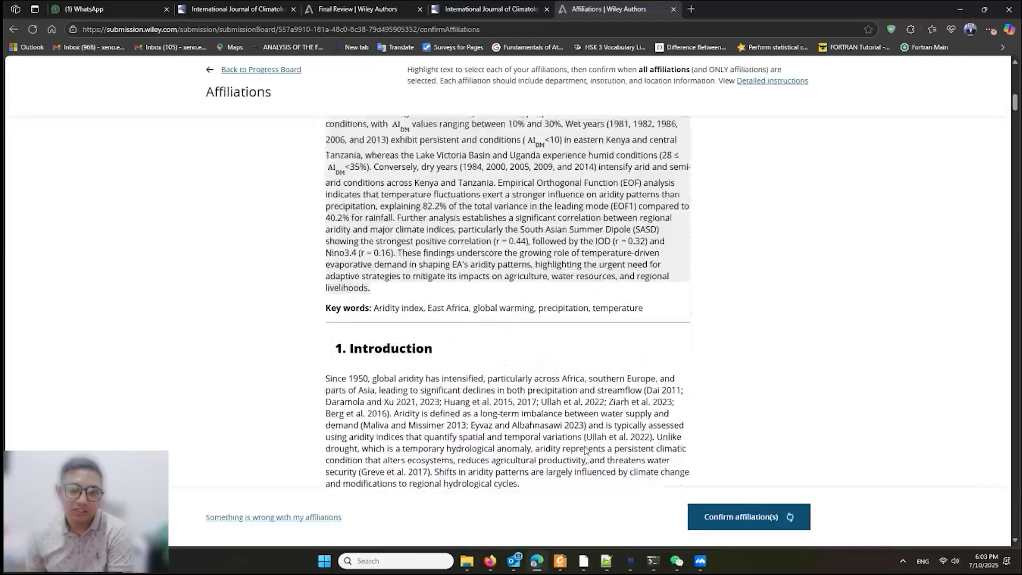
Review the highlighted institutions beneath the author list and confirm all 6 affiliations as correct.
scroll(584, 446, up, 2)
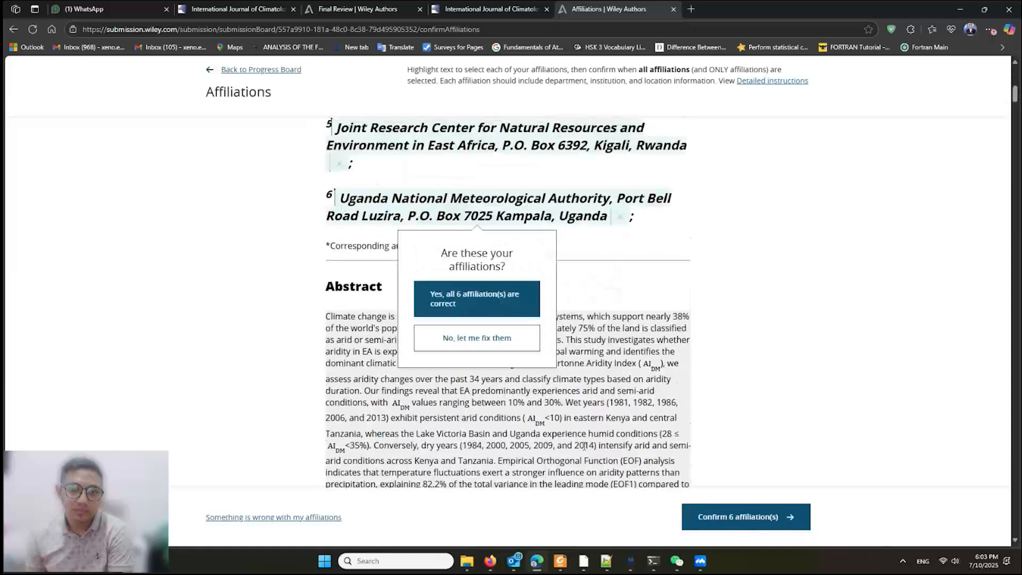
scroll(433, 388, up, 6)
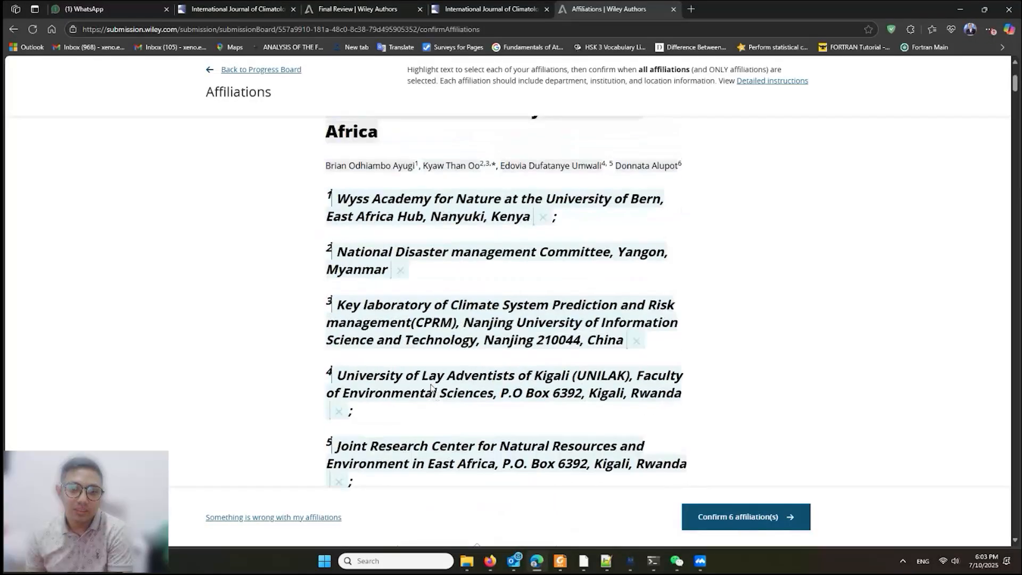
scroll(436, 393, up, 2)
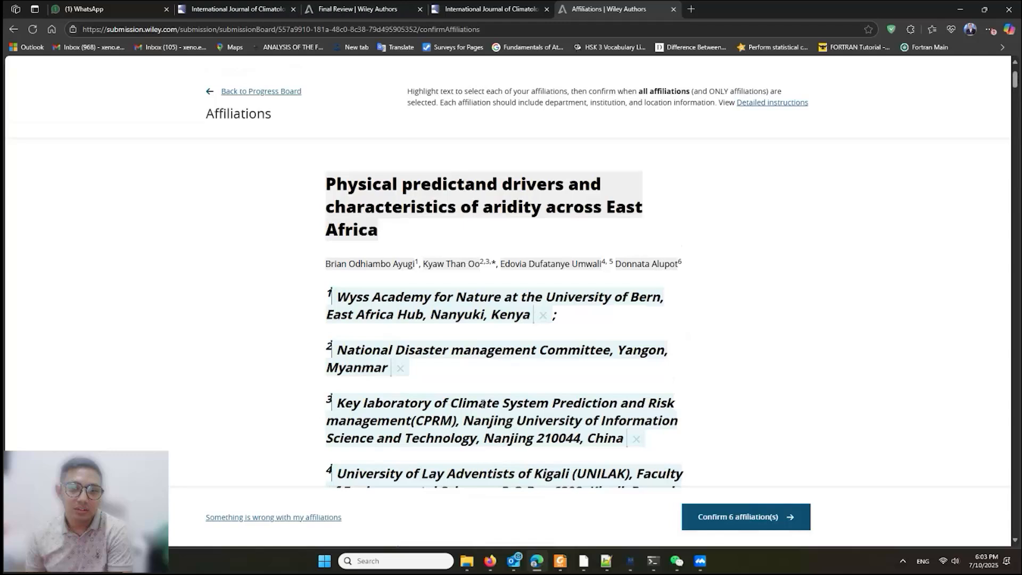
scroll(483, 403, down, 8)
click(474, 301)
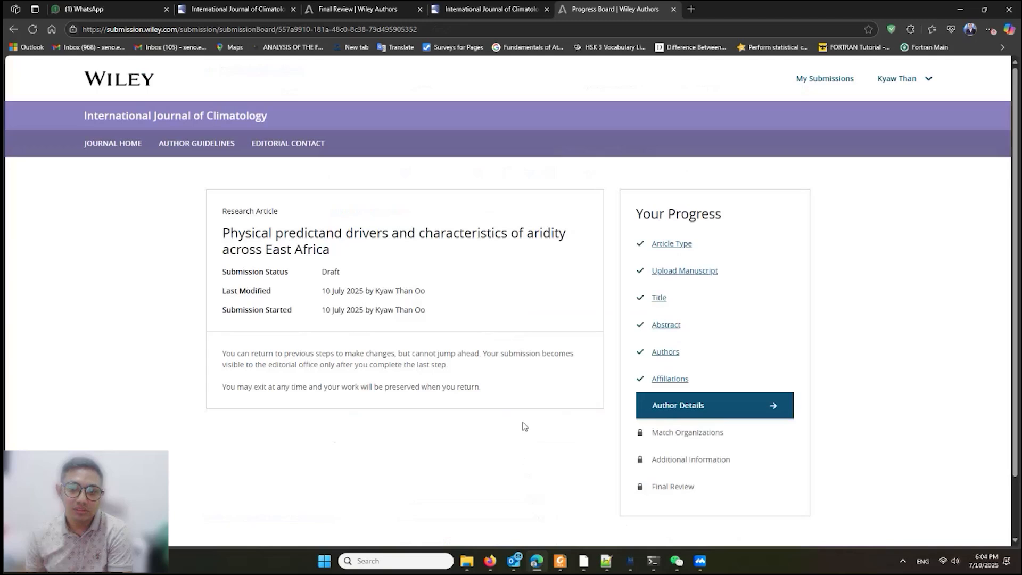
Open the Author Details section and review the email, country and affiliation fields listed for each author.
scroll(559, 441, down, 1)
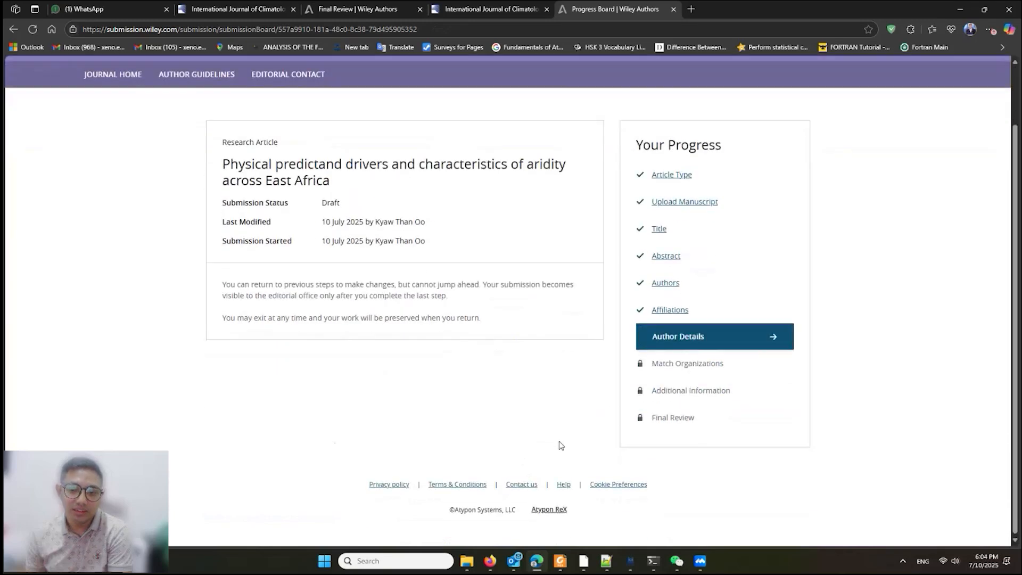
click(673, 343)
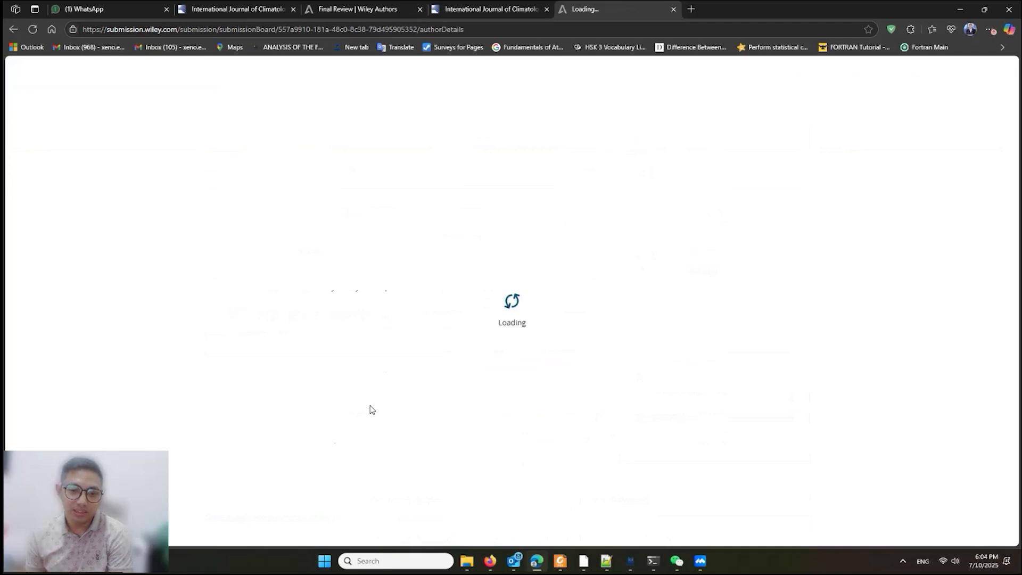
scroll(326, 429, down, 2)
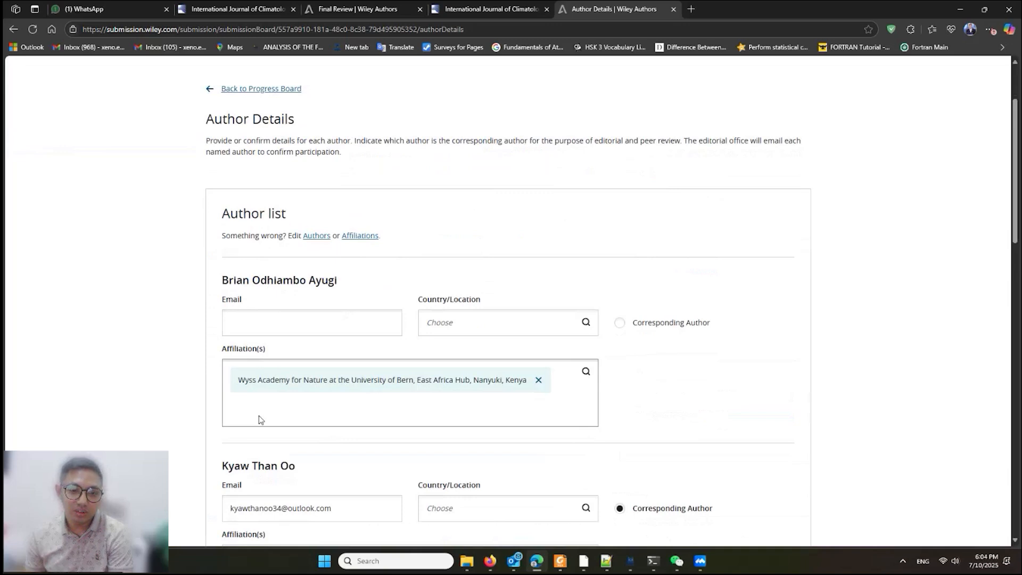
scroll(258, 418, down, 2)
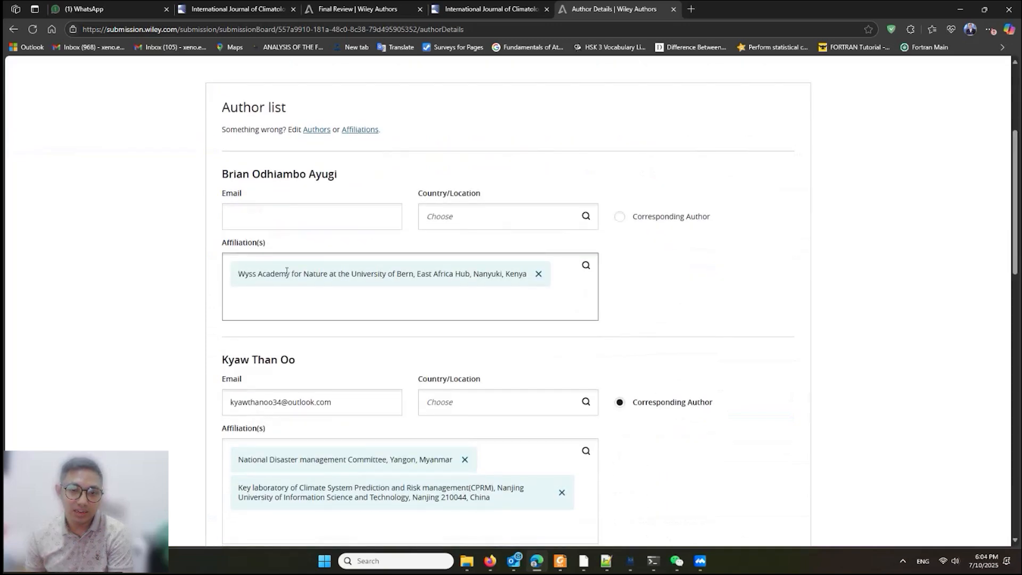
scroll(356, 360, down, 2)
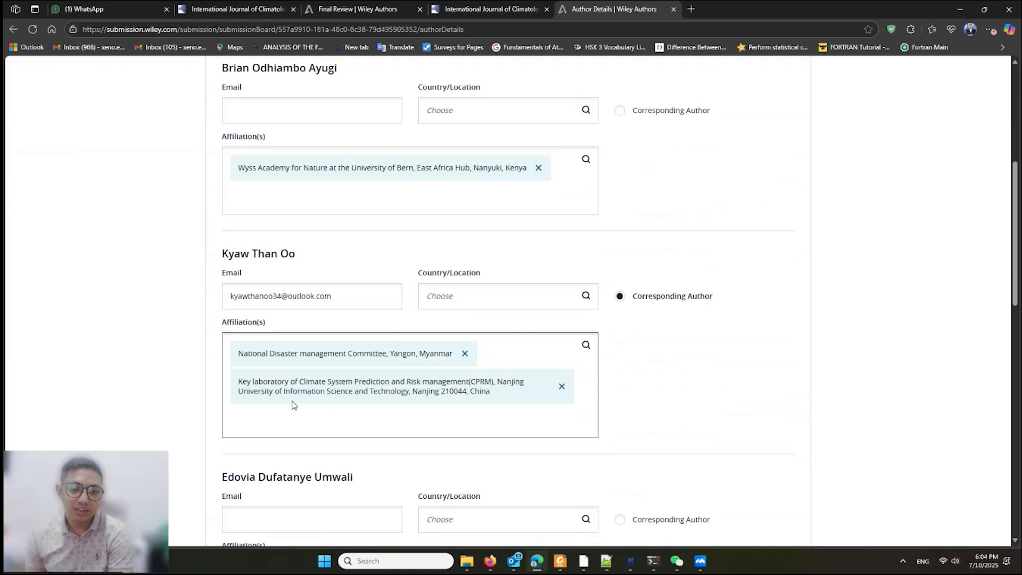
scroll(294, 406, down, 2)
scroll(320, 394, up, 4)
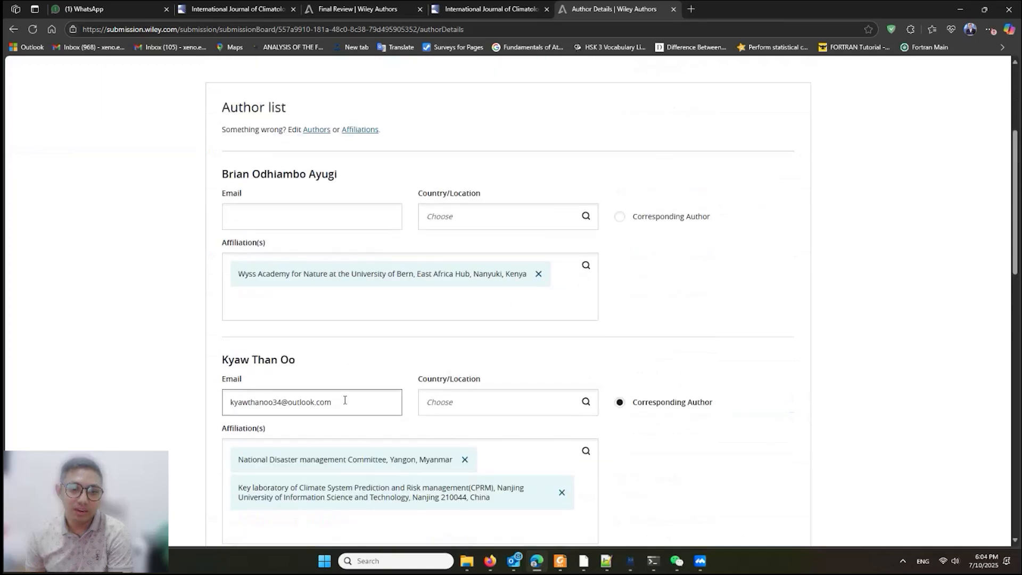
scroll(345, 400, up, 2)
Open Email for authors.docx from the Revised_Manuscript folder in Word.
mouse_move(467, 561)
click(470, 538)
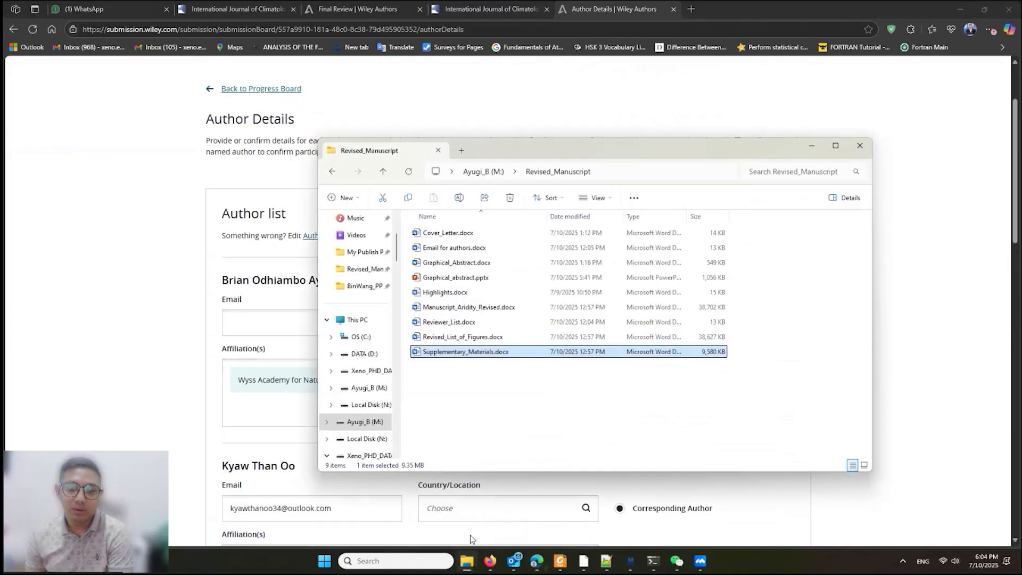
click(449, 250)
double_click(453, 249)
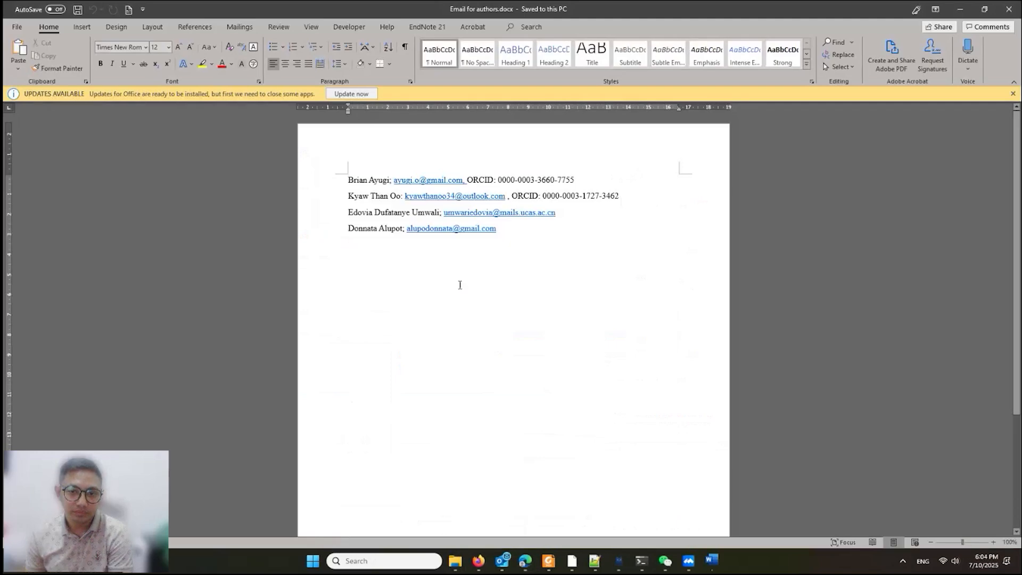
Copy the first author's email address from the Word document into that author's email field on the Wiley submission page.
drag(395, 181, 465, 184)
key(ctrl+c)
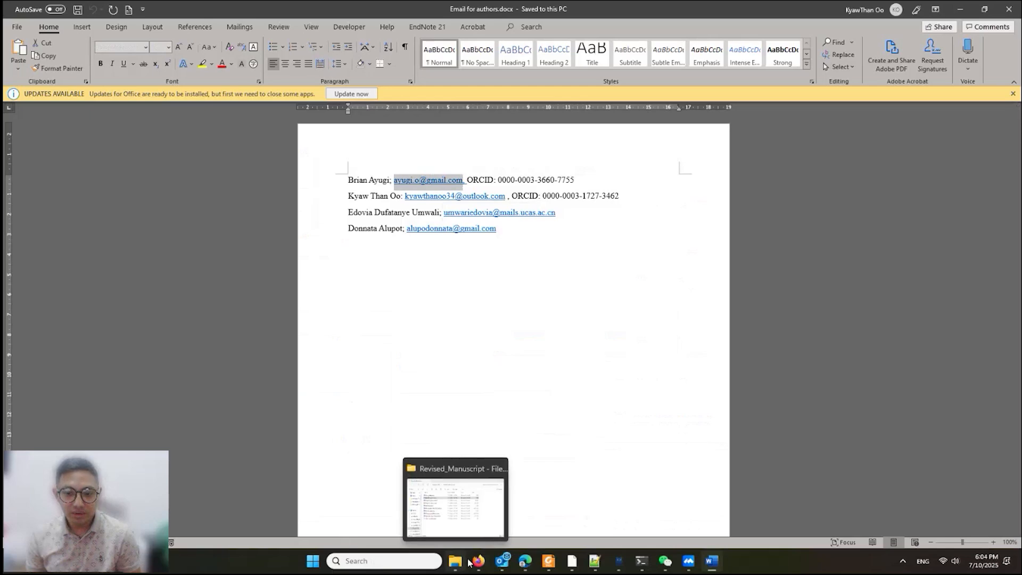
click(526, 560)
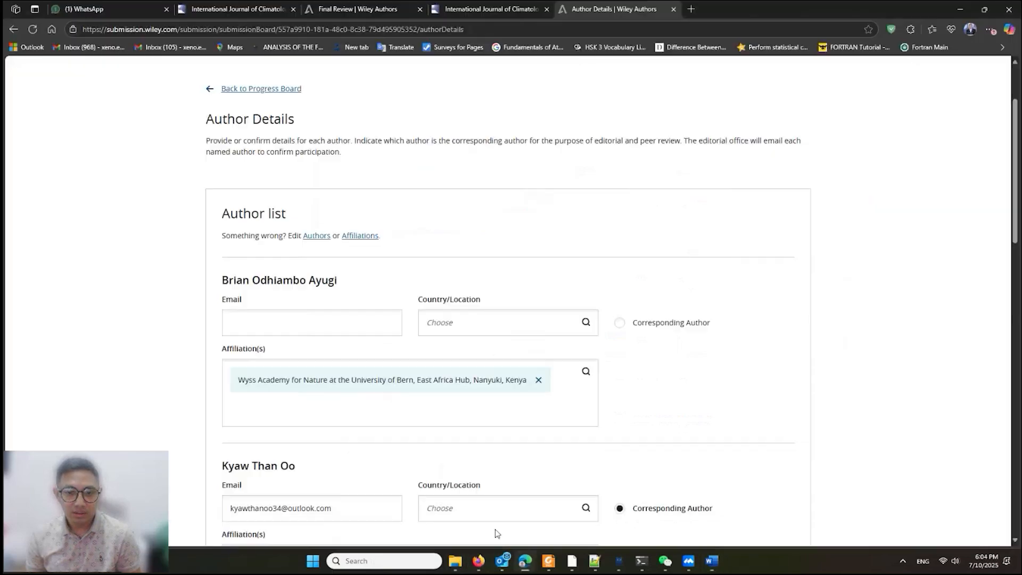
click(353, 320)
key(ctrl+v)
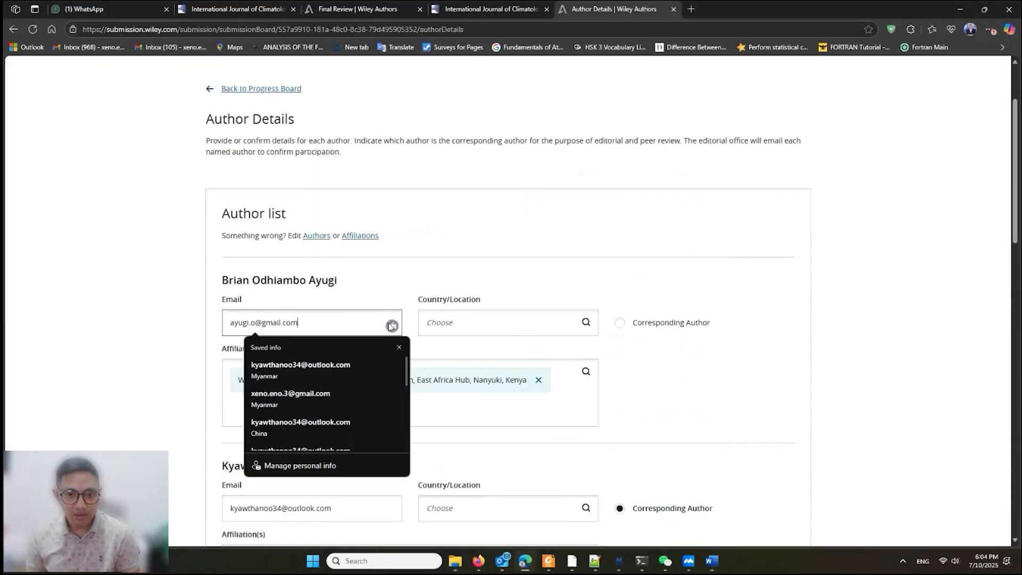
Set the first author's country/location to Kenya.
click(492, 322)
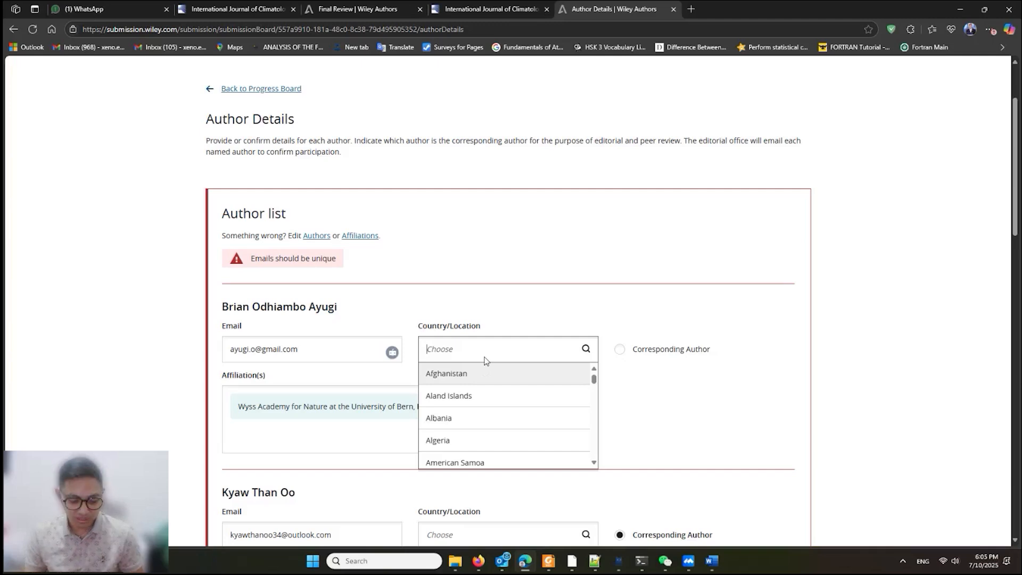
text(ken)
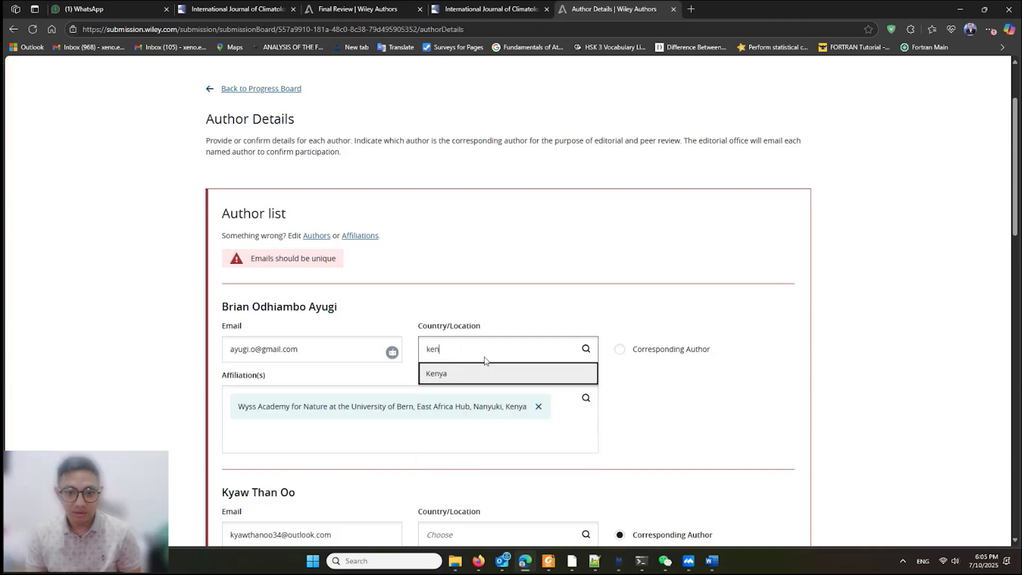
click(478, 370)
Set the second author's country/location to Myanmar and keep this author marked as corresponding author.
scroll(469, 378, down, 4)
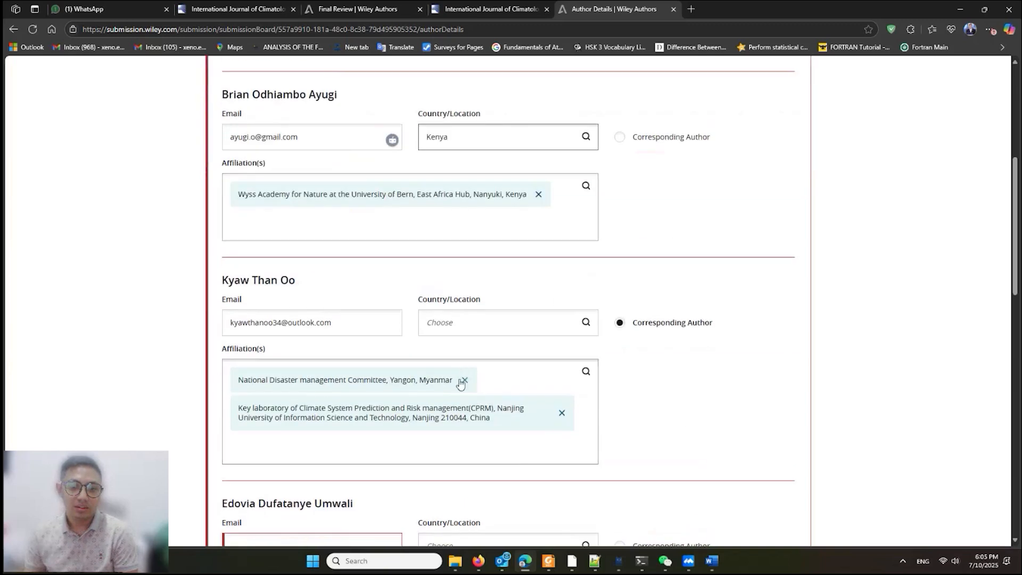
click(485, 323)
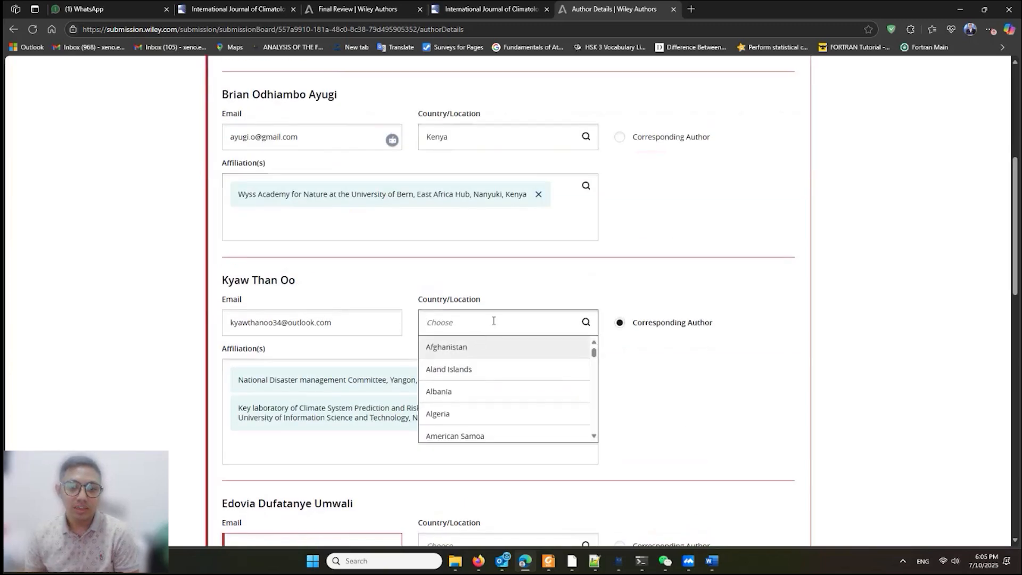
text(My)
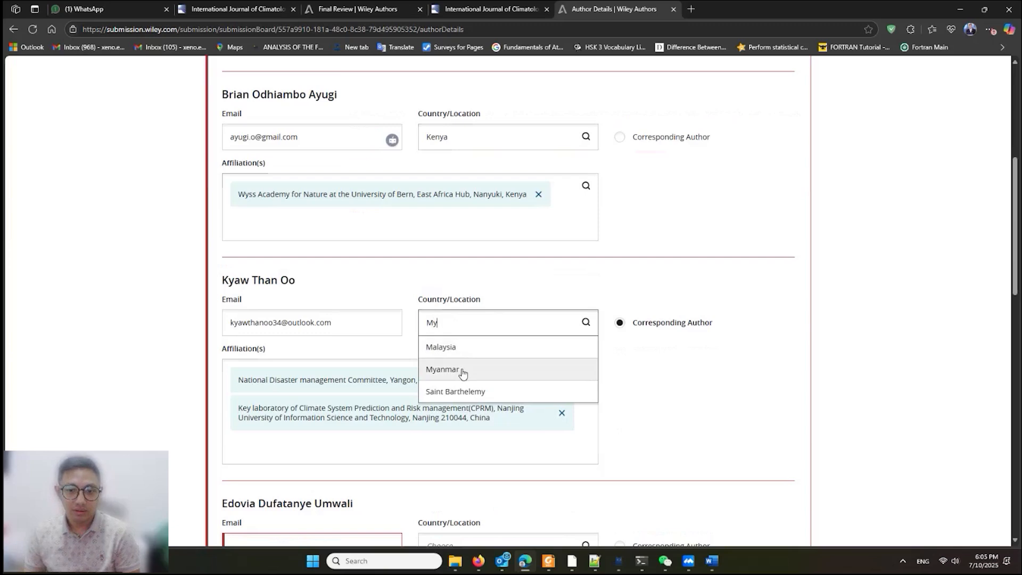
click(462, 371)
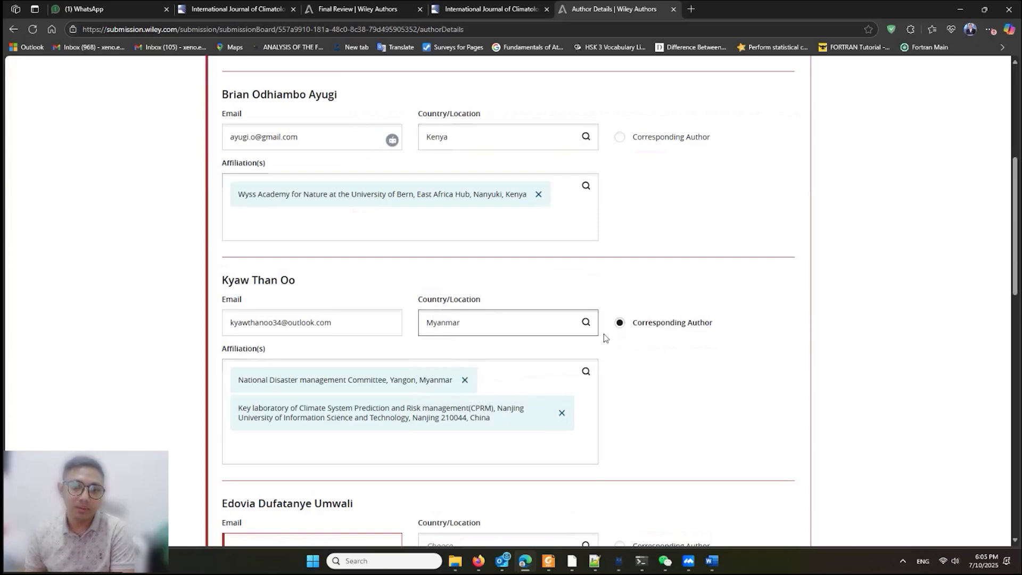
click(619, 320)
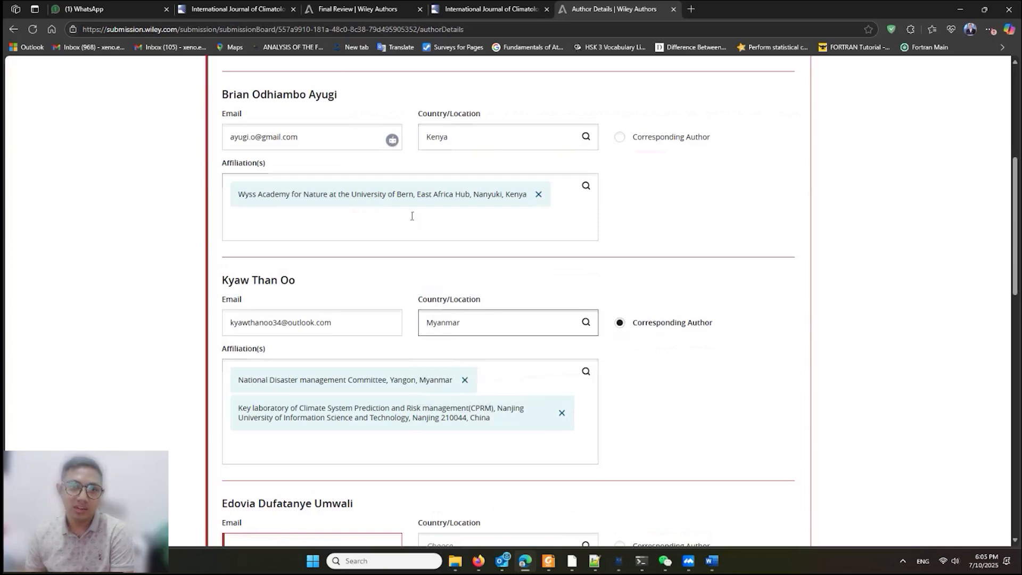
Copy the third author's email address from the Word document into that author's email field on the submission page.
scroll(353, 299, down, 4)
click(324, 334)
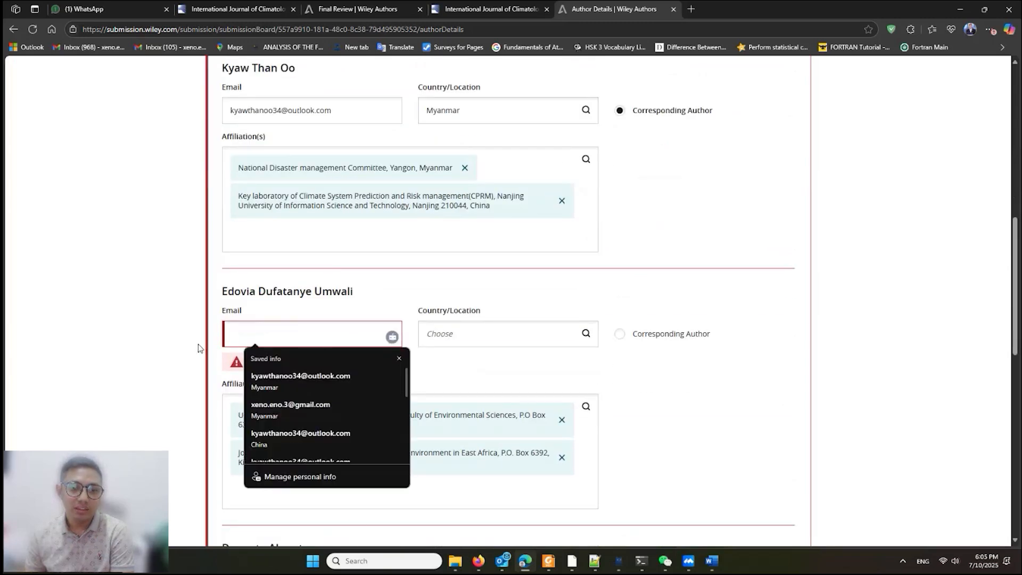
click(251, 333)
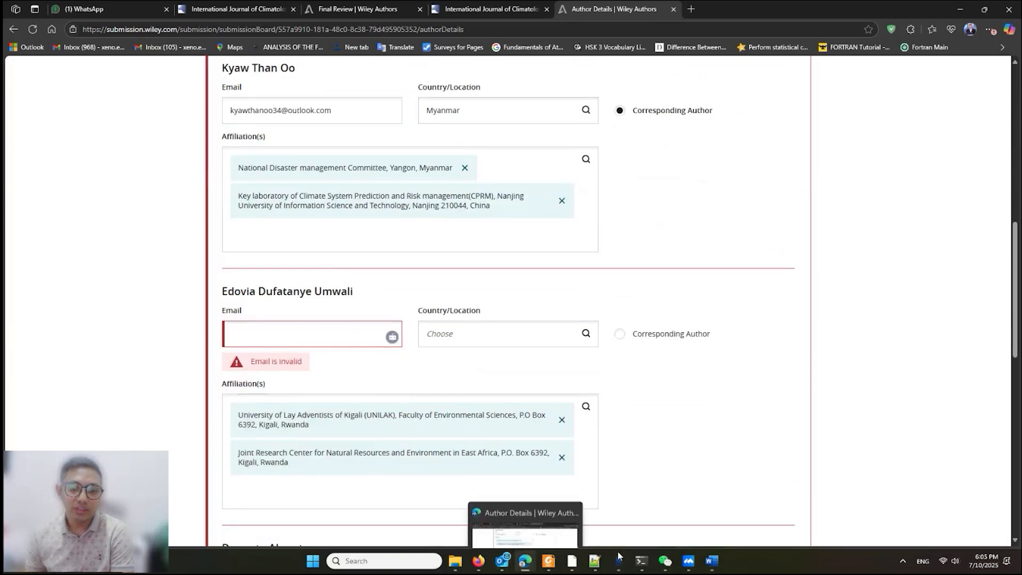
click(713, 562)
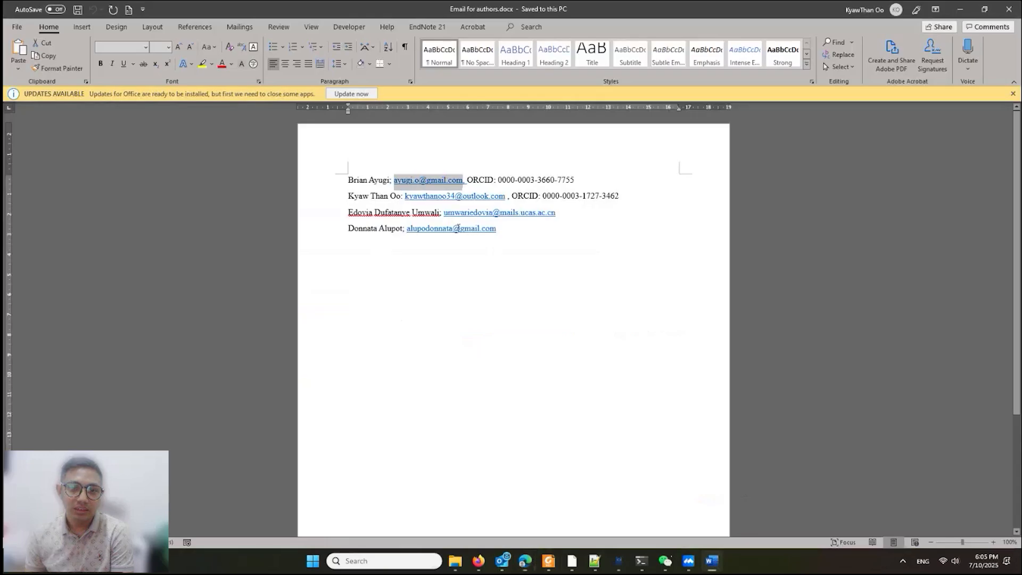
drag(444, 213, 555, 215)
key(ctrl+c)
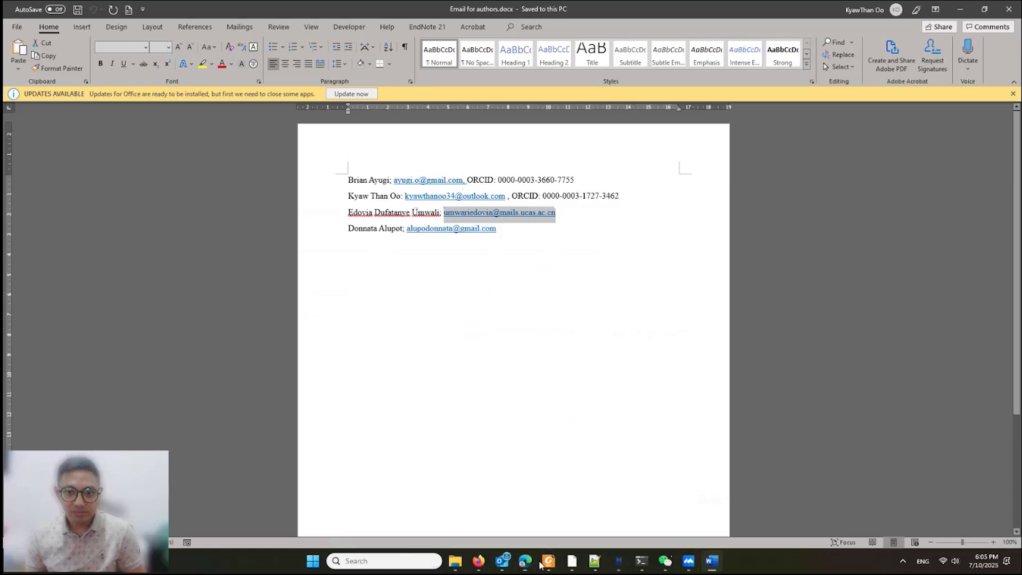
mouse_move(487, 565)
click(478, 509)
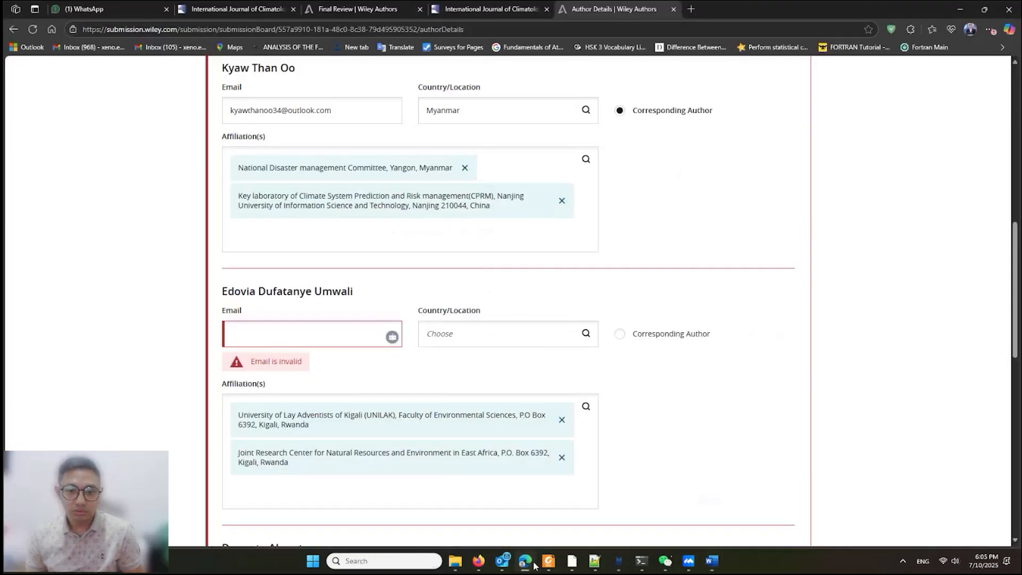
click(281, 336)
key(ctrl+v)
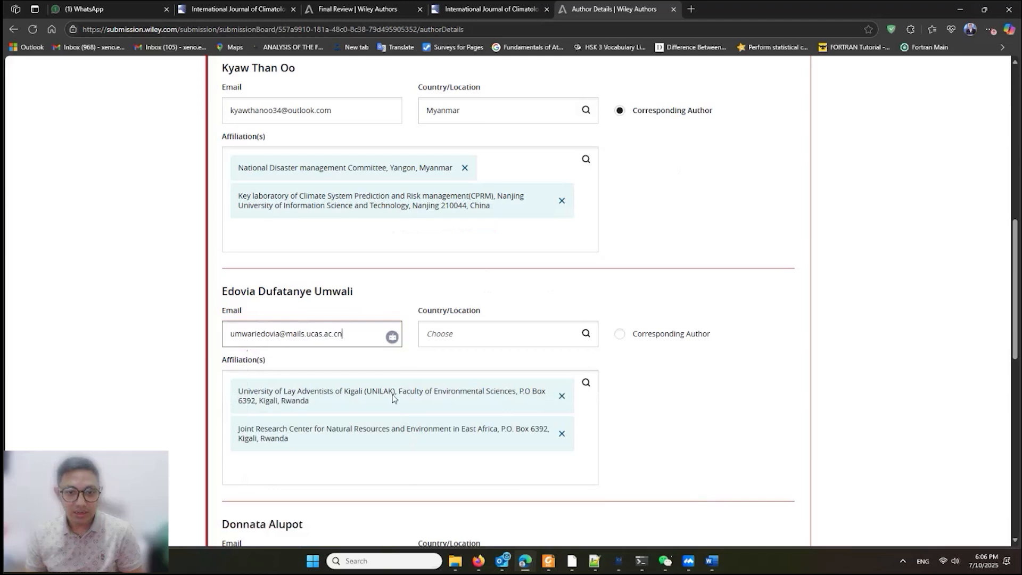
Set the third author's country/location to Rwanda.
click(712, 563)
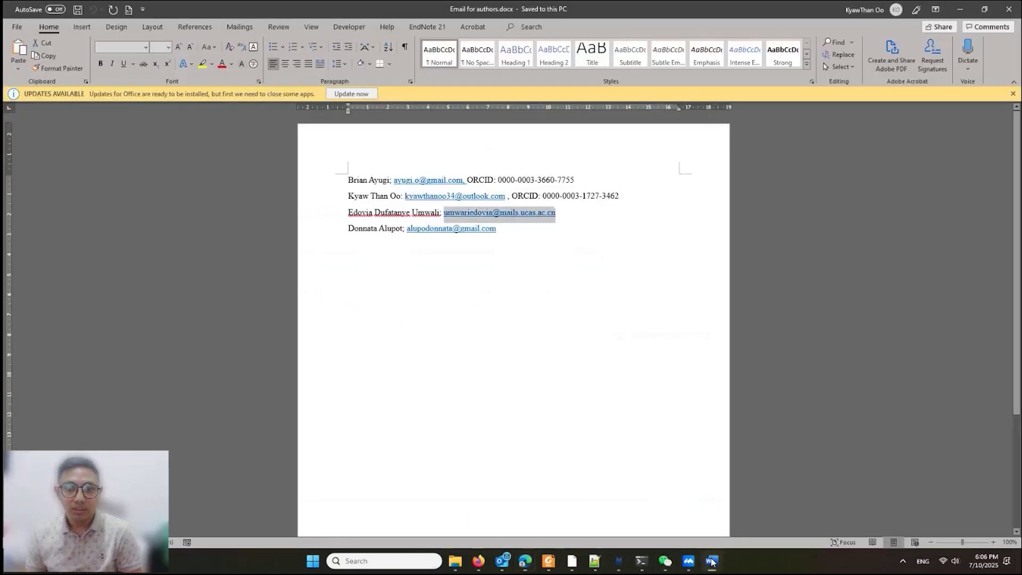
click(711, 563)
scroll(495, 315, up, 3)
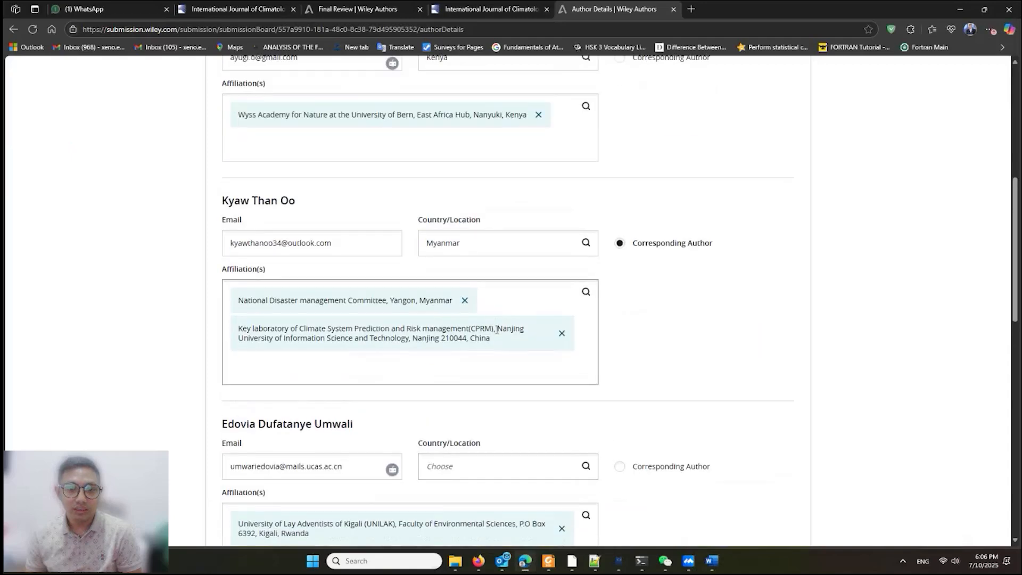
scroll(373, 406, down, 3)
click(520, 307)
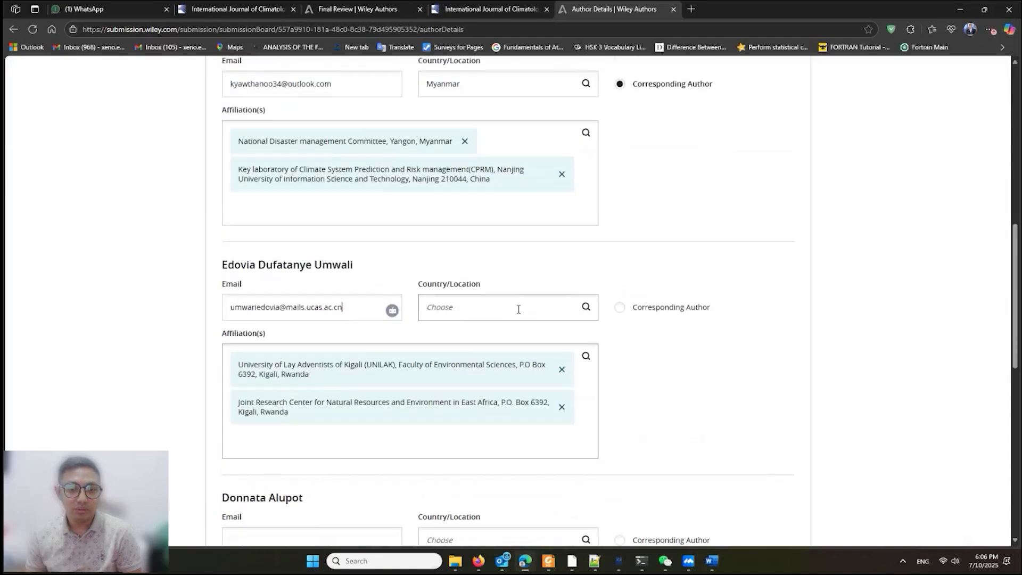
click(565, 309)
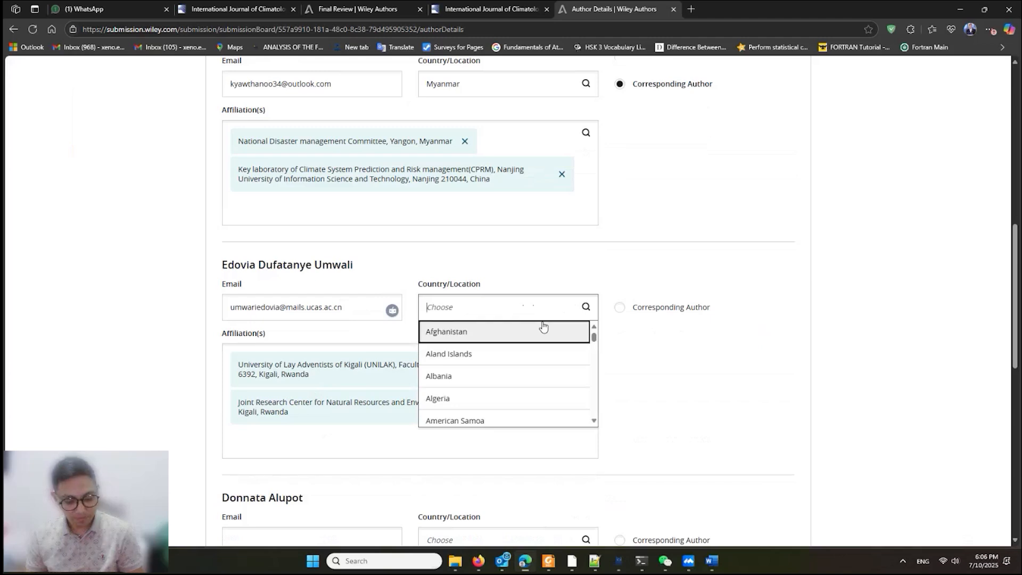
text(Rw)
click(450, 351)
Set the fourth author's country/location to Uganda.
scroll(339, 387, down, 5)
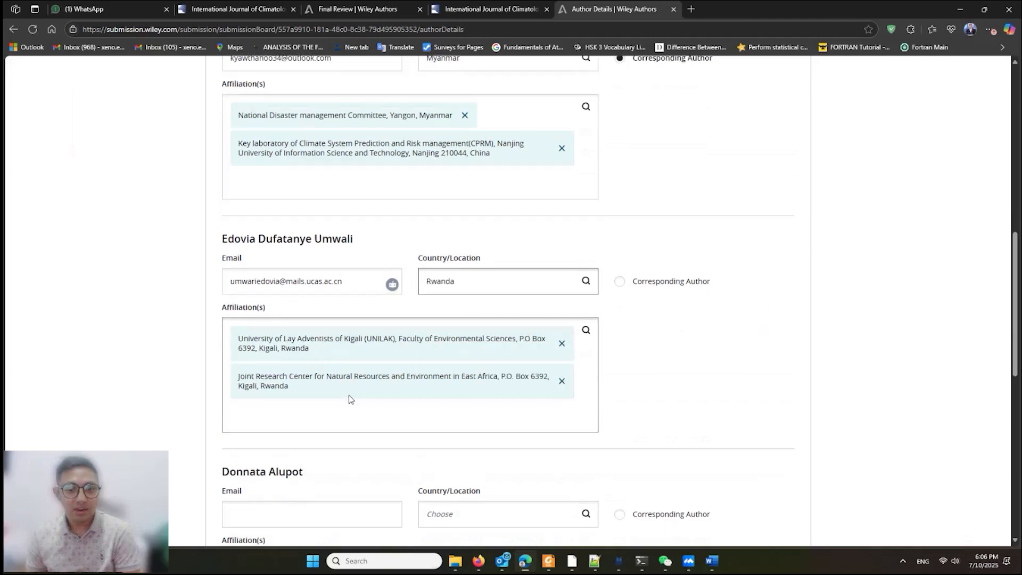
click(468, 284)
text(U)
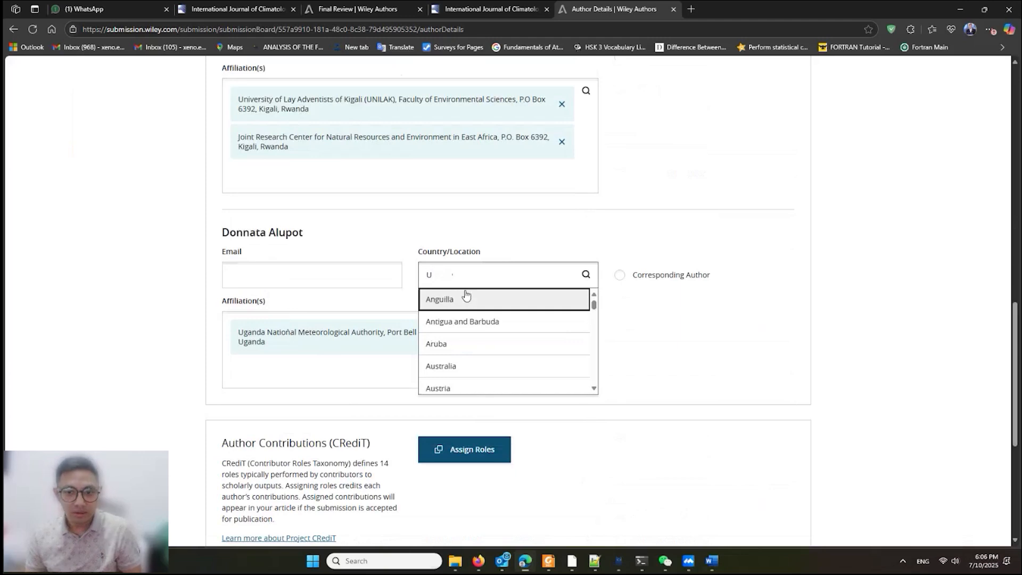
text(g)
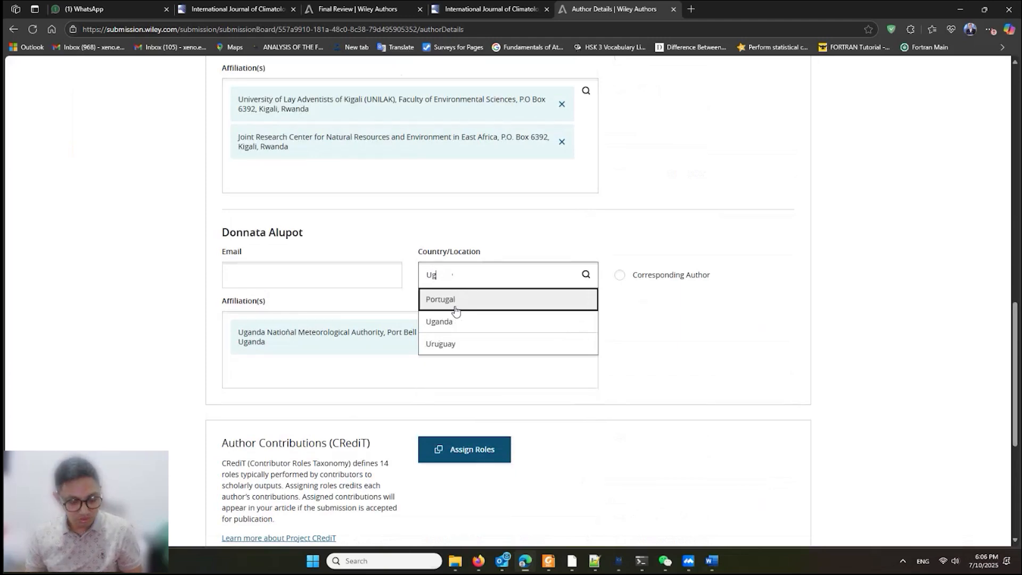
click(455, 322)
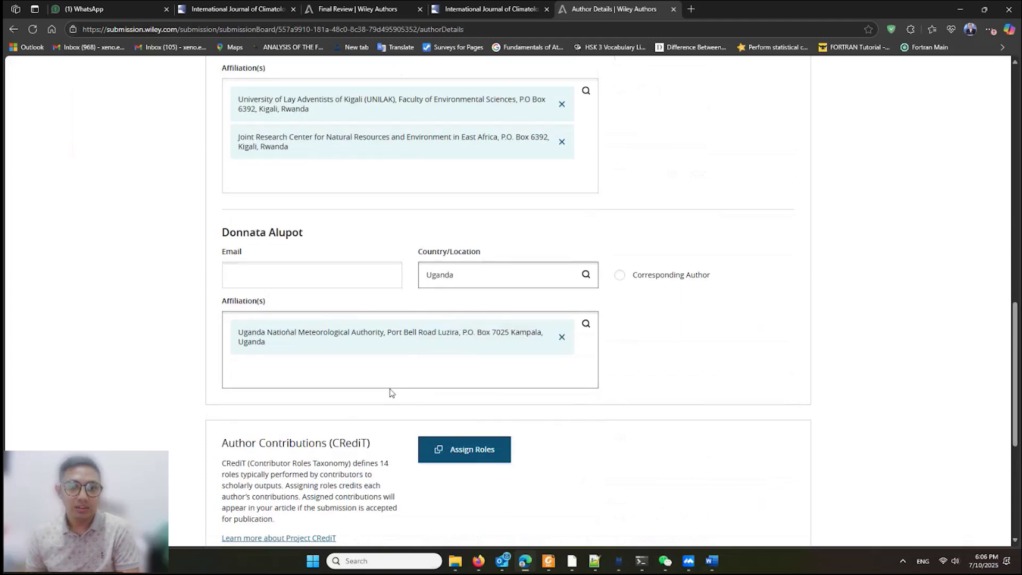
Copy the fourth author's email address from the Word document into that author's email field on the submission page.
click(712, 561)
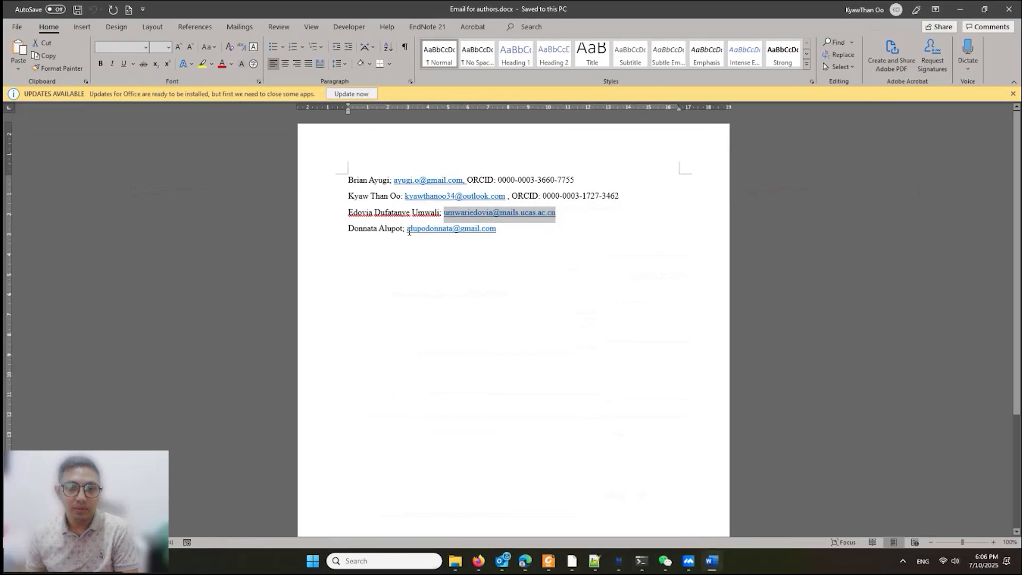
drag(407, 231, 497, 232)
key(ctrl+c)
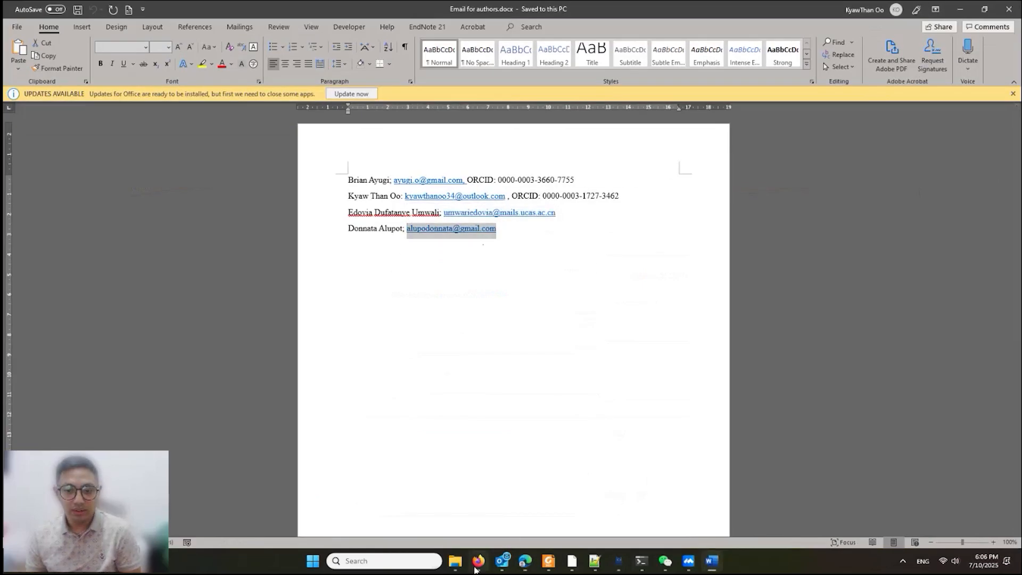
click(525, 561)
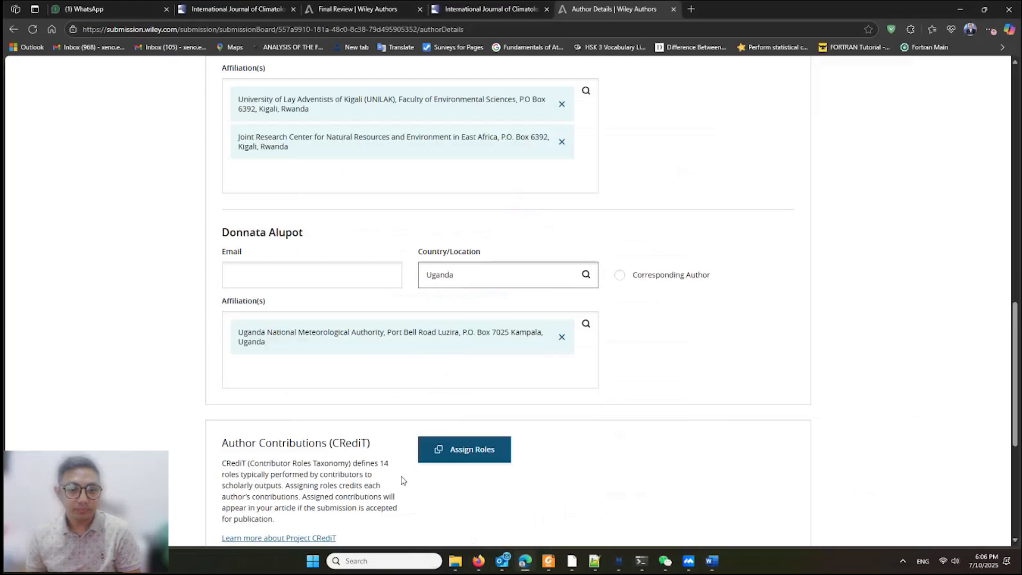
click(347, 274)
key(ctrl+v)
click(634, 375)
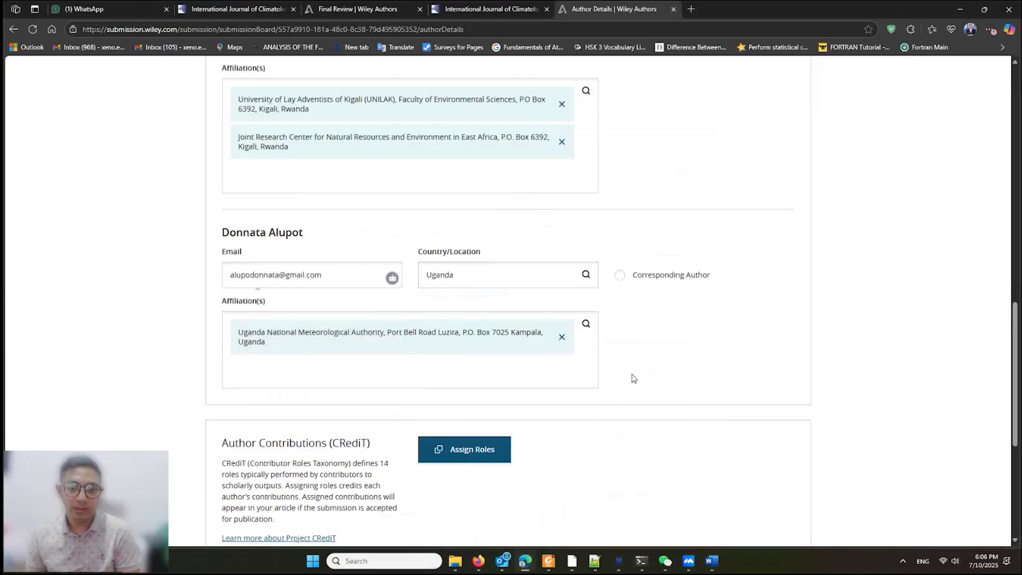
Review all authors' emails, countries and affiliations, and compare the linked ORCID iD with the one in the Word document.
scroll(630, 376, up, 5)
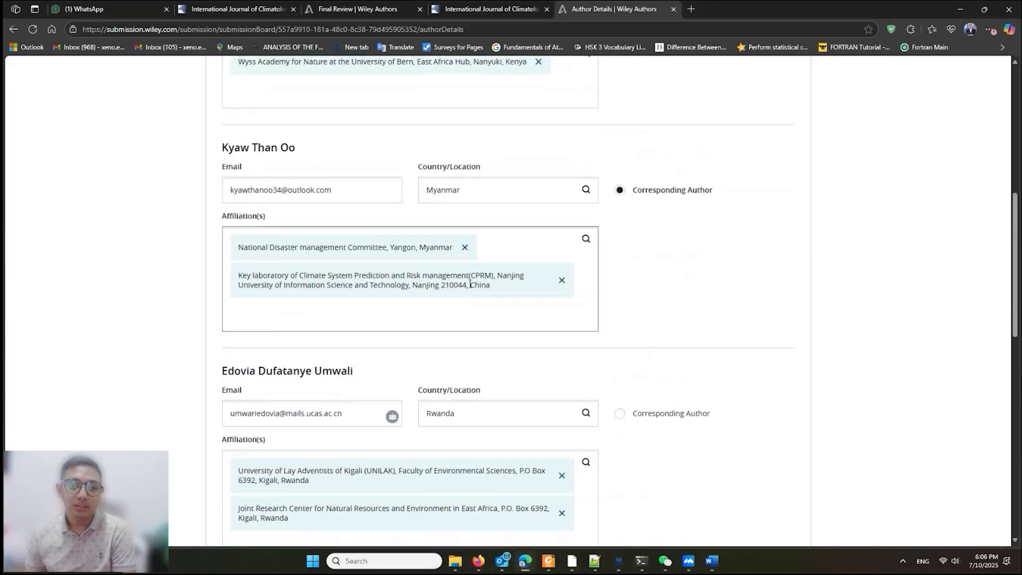
scroll(544, 281, up, 5)
scroll(539, 317, down, 3)
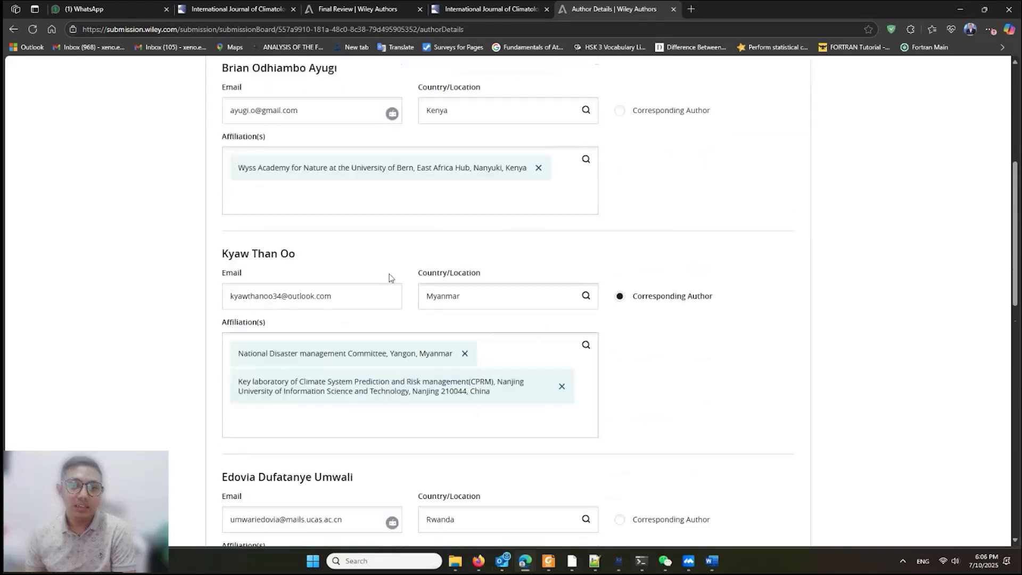
scroll(517, 224, up, 3)
scroll(535, 326, down, 1)
scroll(534, 326, down, 20)
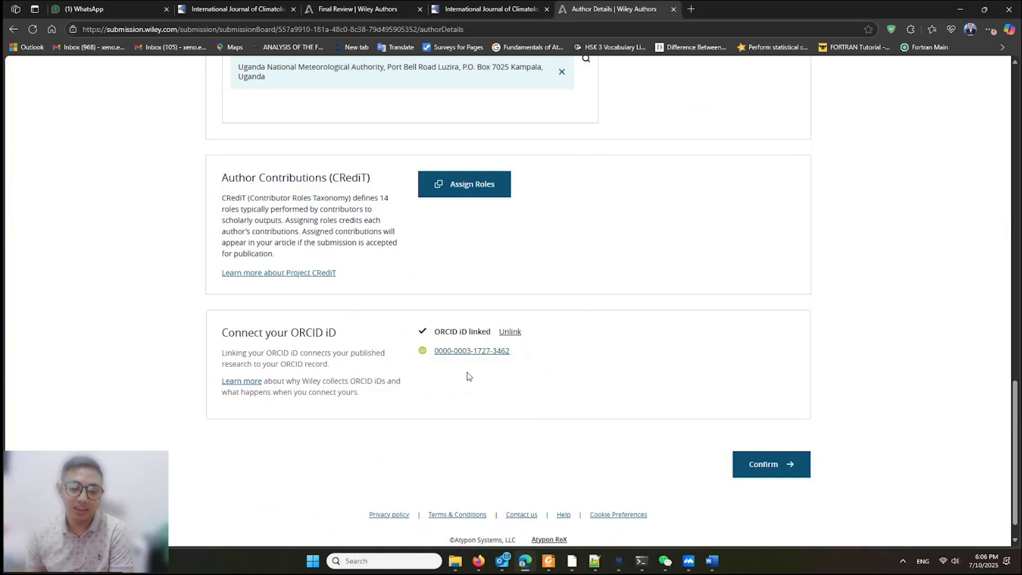
click(711, 559)
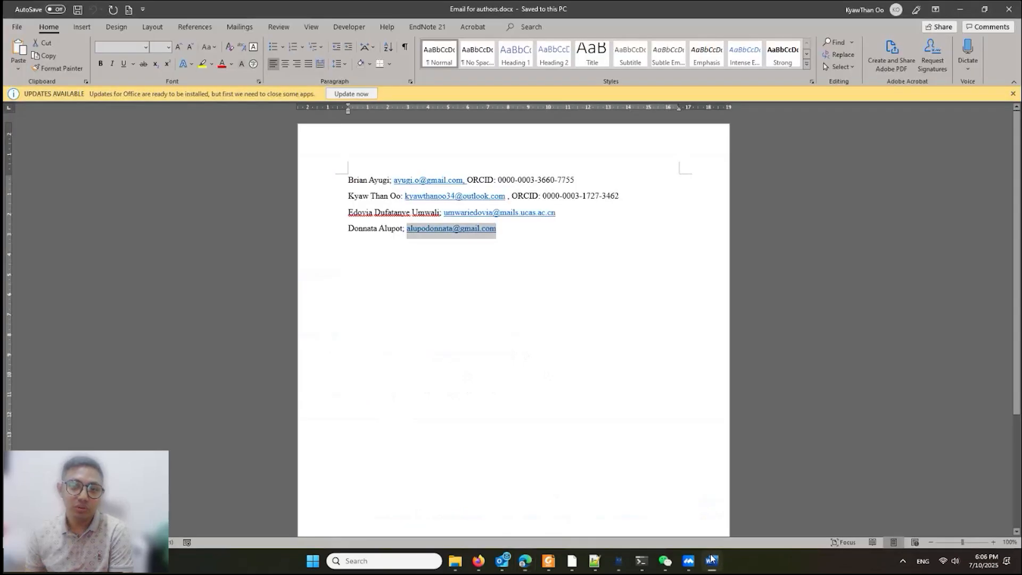
click(712, 559)
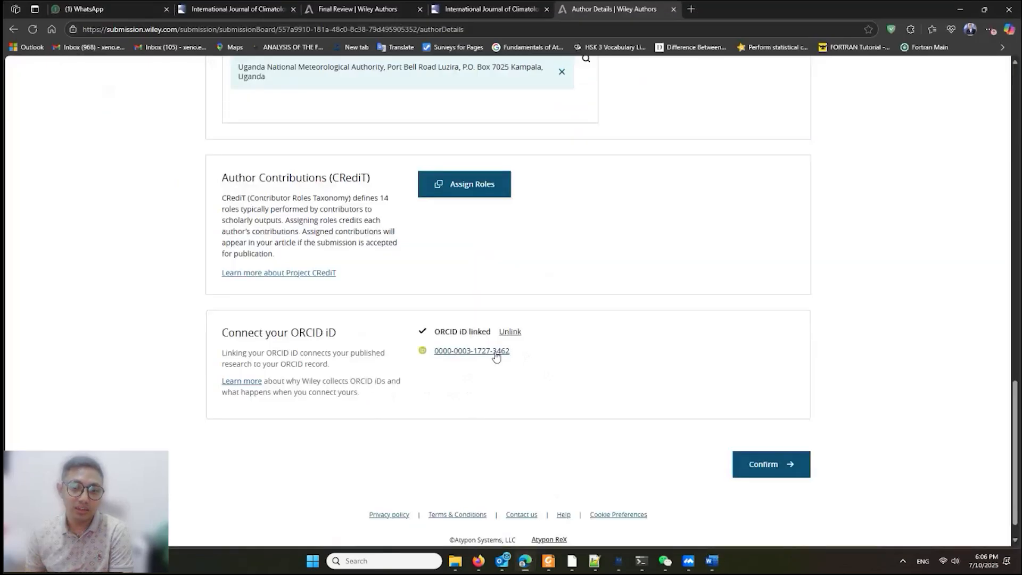
scroll(332, 271, up, 1)
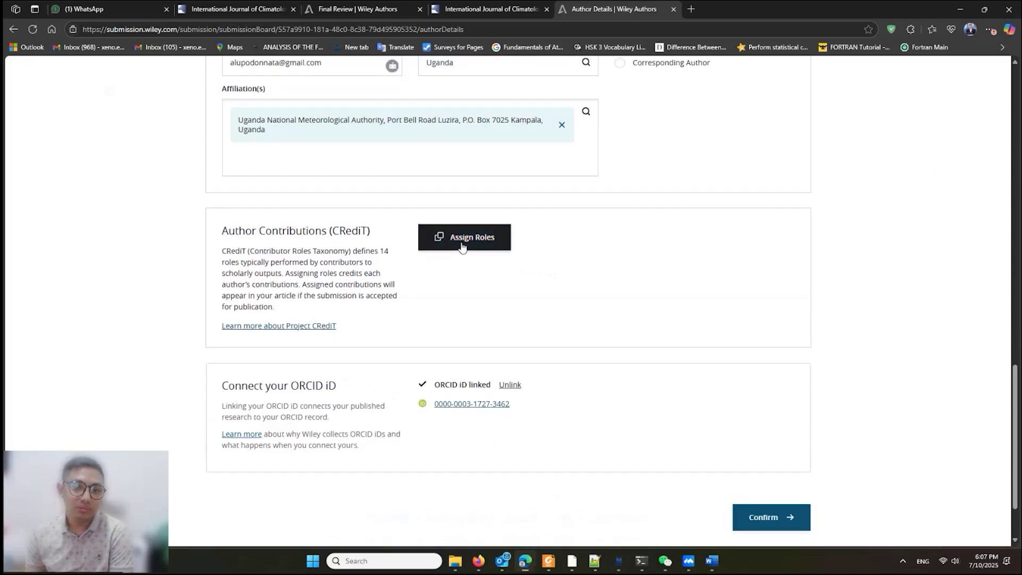
Assign the first author Conceptualization, Methodology, Formal analysis, Supervision, Project administration and Writing - review & editing as CRediT roles.
click(444, 242)
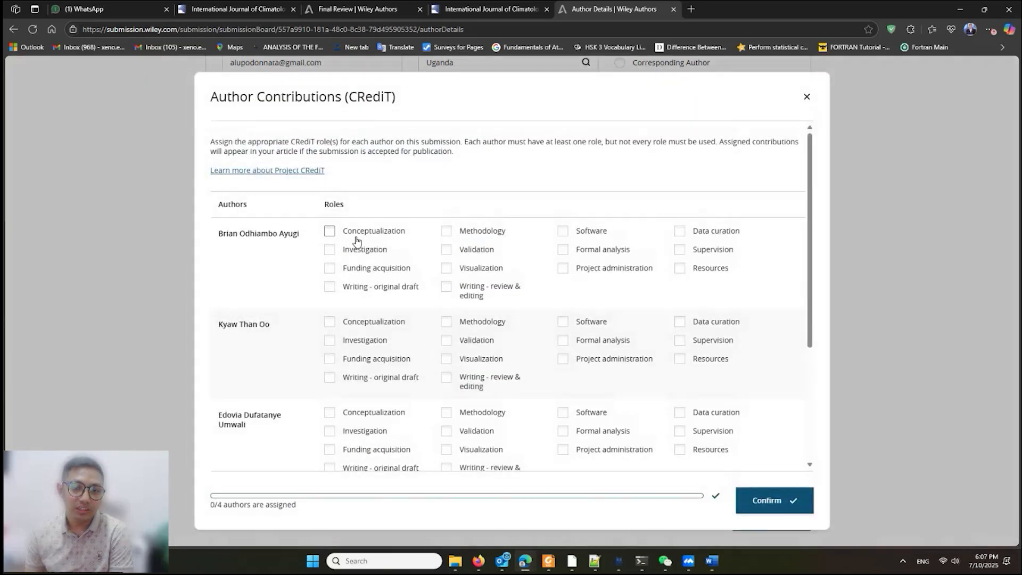
click(446, 287)
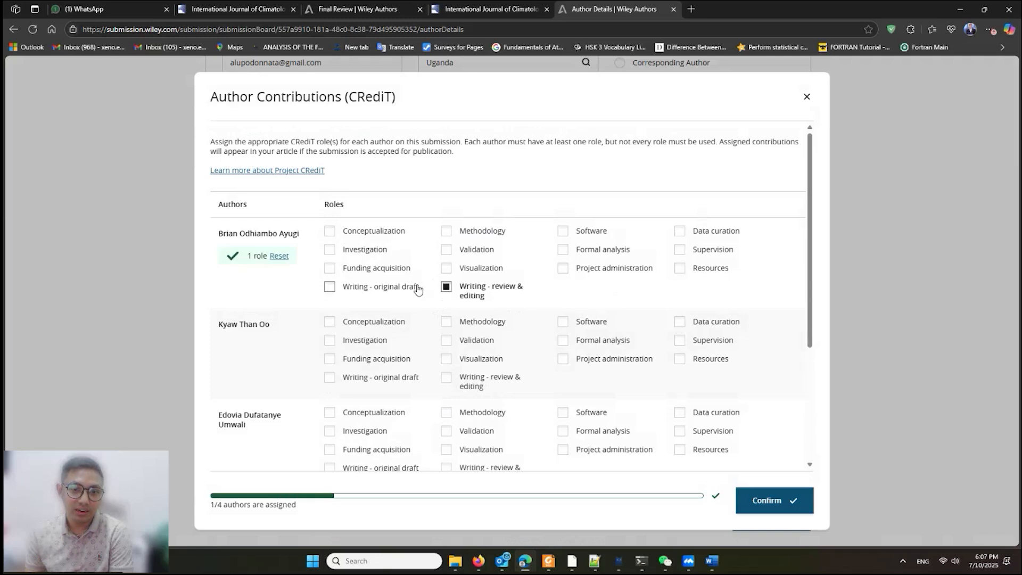
click(446, 232)
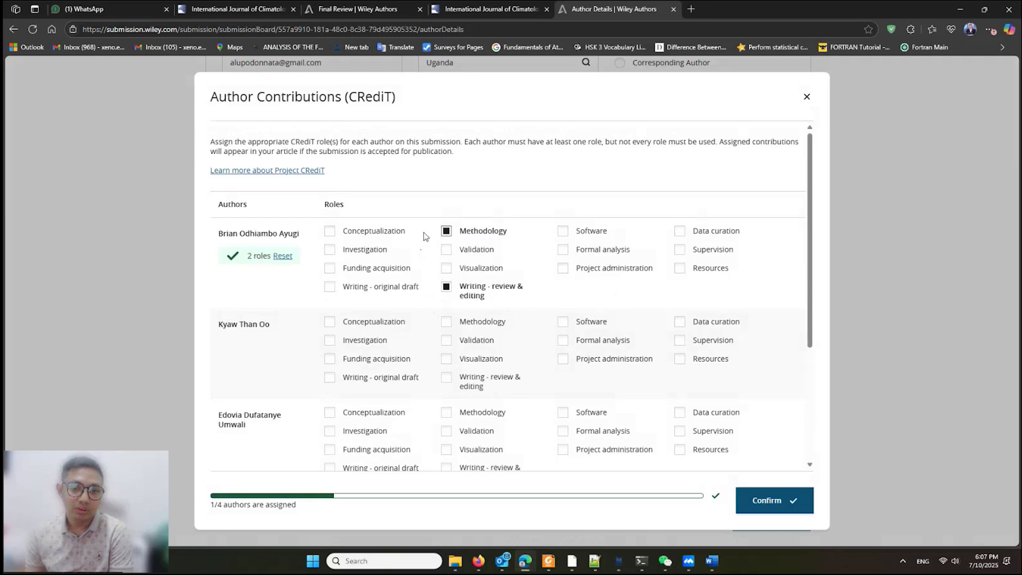
click(375, 233)
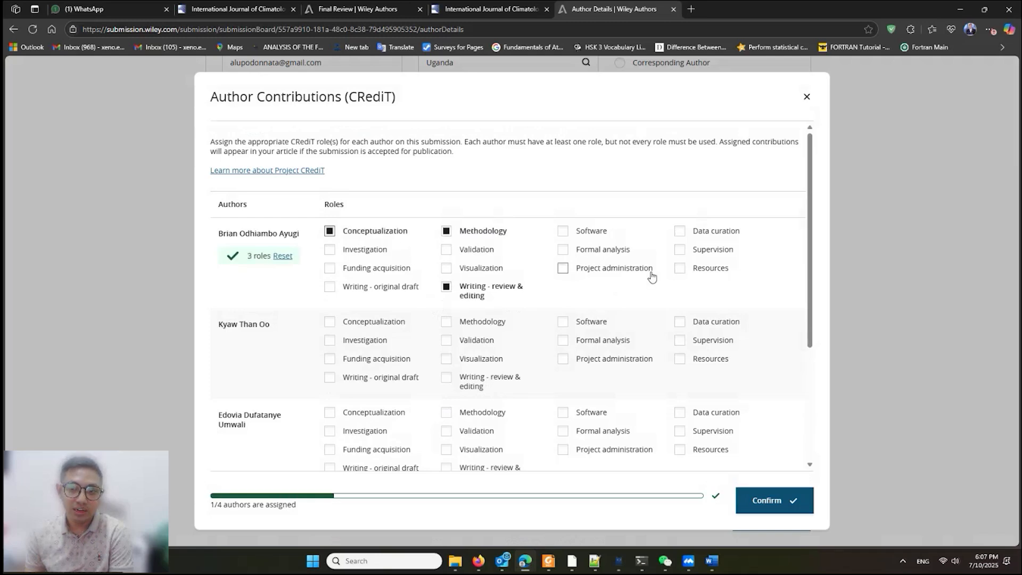
click(599, 252)
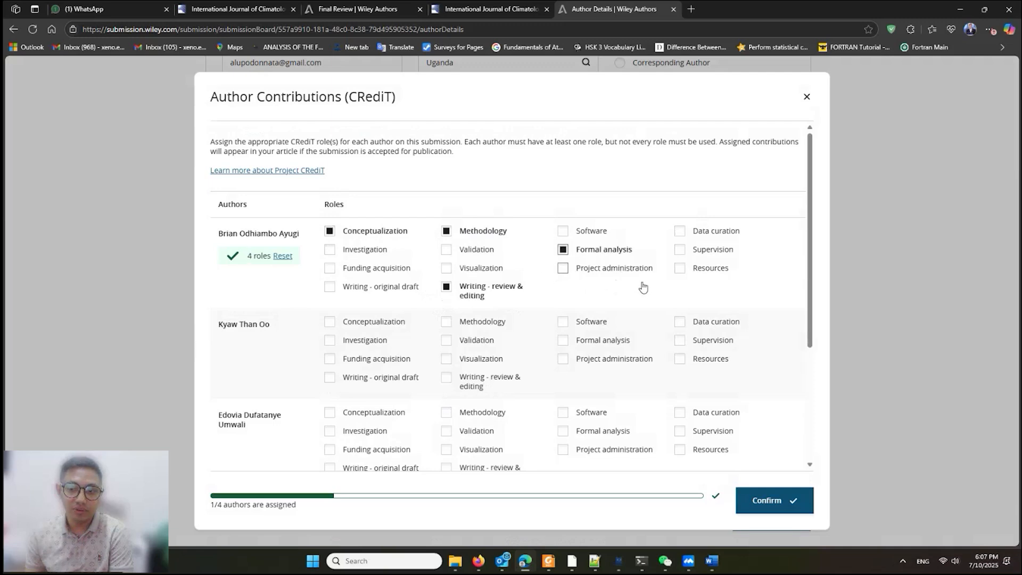
click(680, 253)
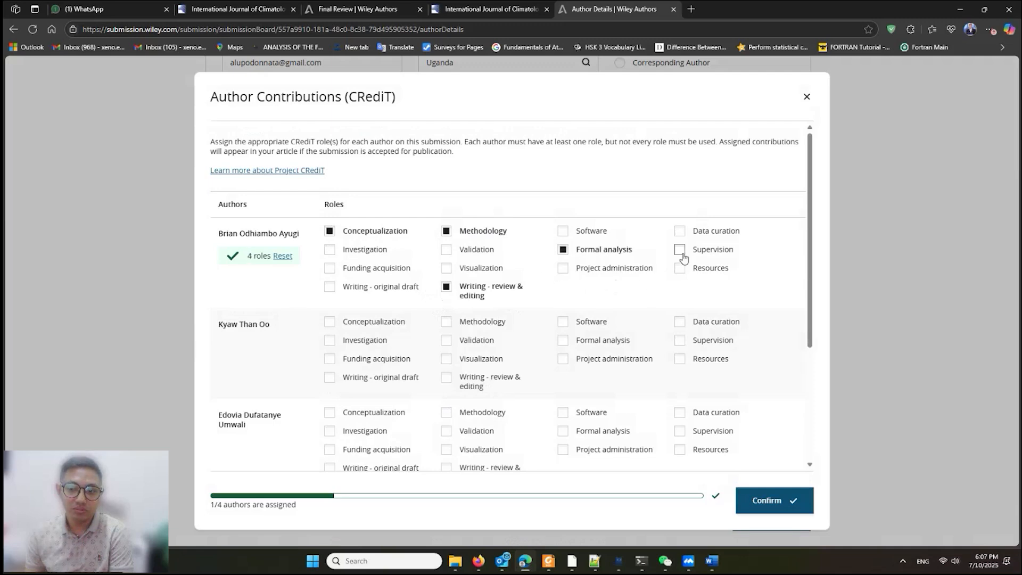
click(563, 269)
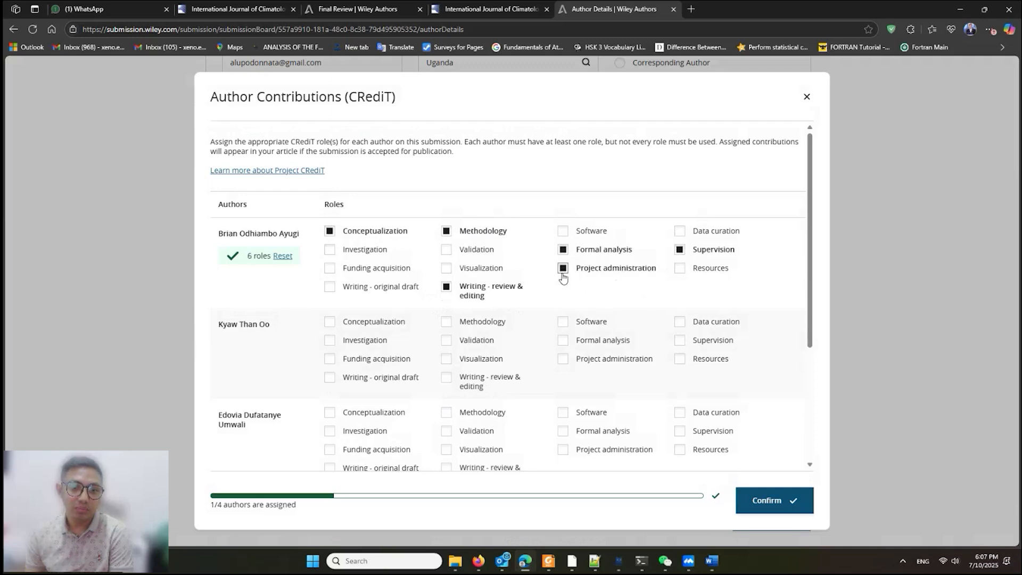
Give the second author the Conceptualization, Methodology, Validation and Visualization roles.
scroll(538, 297, down, 2)
click(447, 215)
click(447, 234)
click(446, 253)
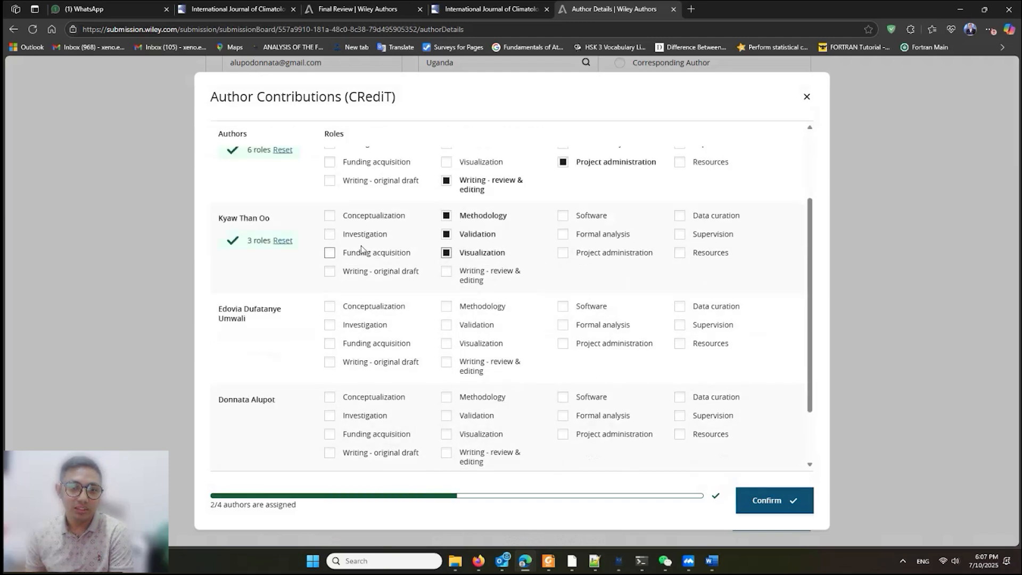
click(403, 216)
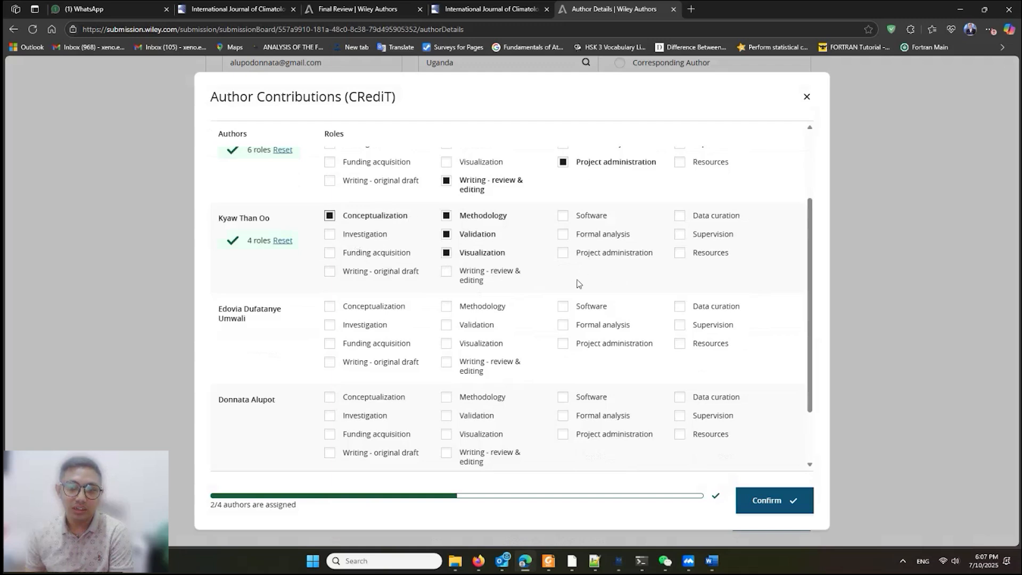
Give the third author the Conceptualization, Methodology and Writing - review & editing roles.
scroll(564, 297, down, 2)
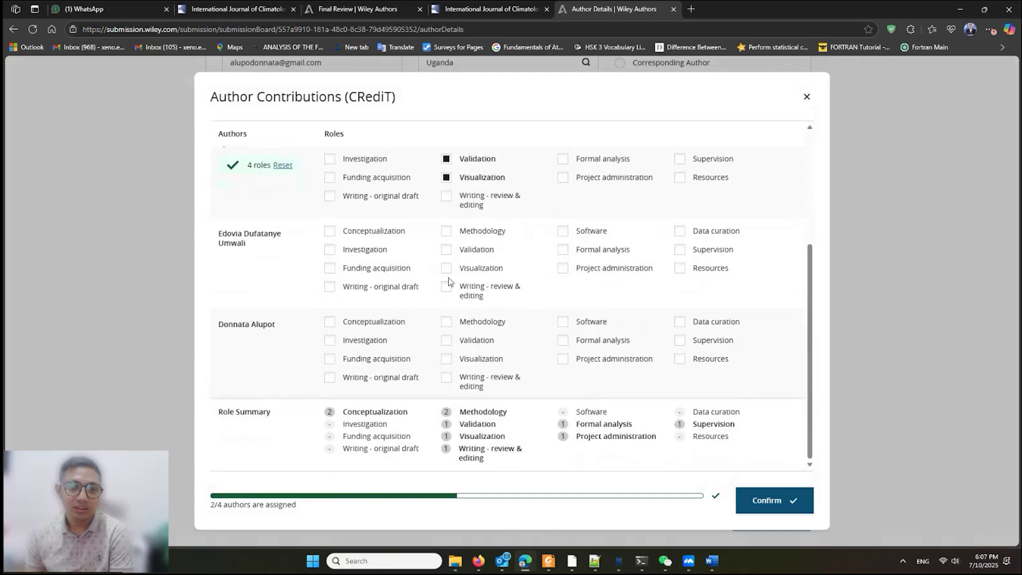
click(446, 231)
click(392, 234)
click(448, 294)
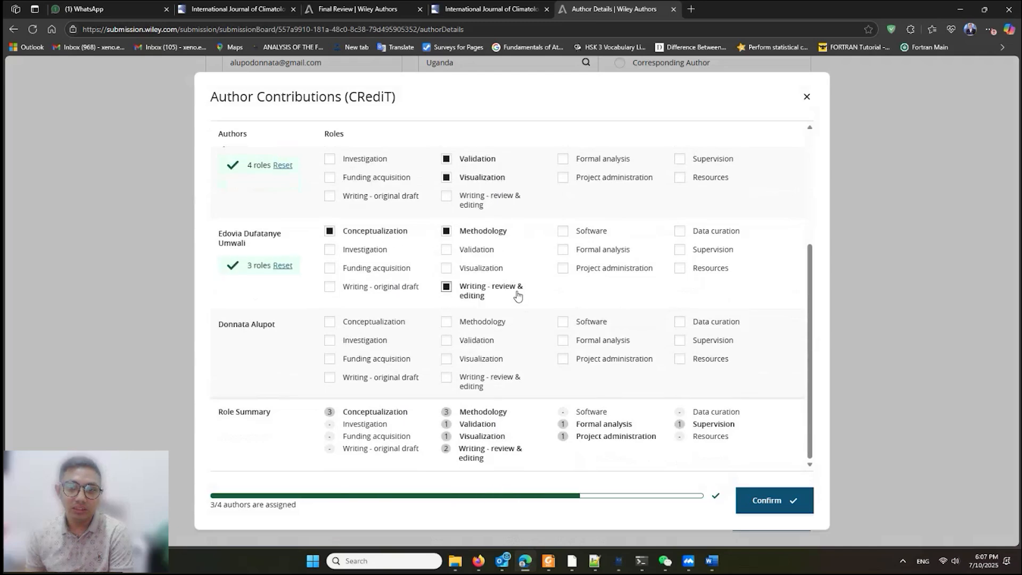
Add the Data curation role to both the second and the third author.
scroll(685, 231, up, 2)
click(679, 244)
scroll(677, 298, down, 2)
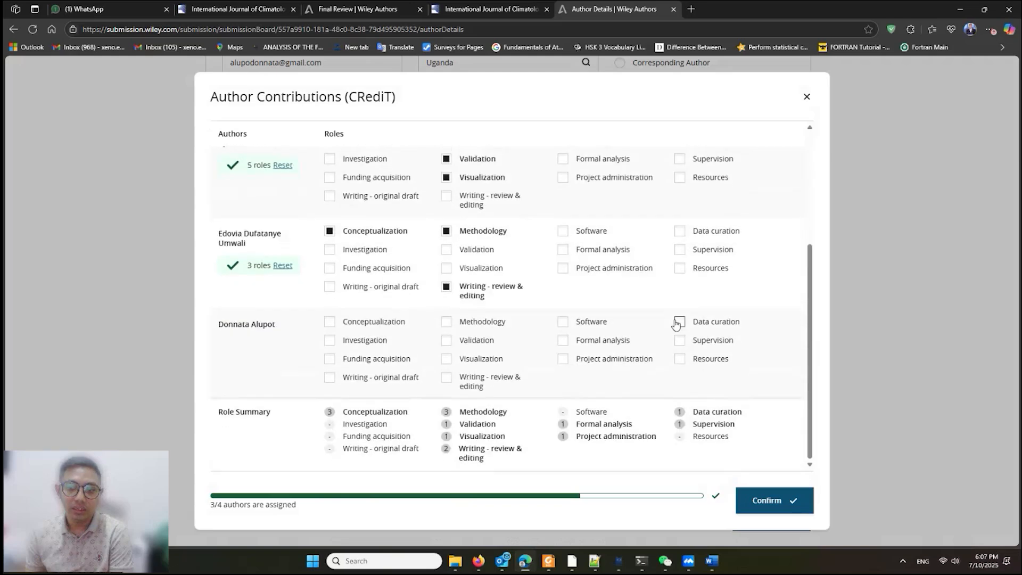
click(679, 231)
Give the fourth author Conceptualization, Methodology, Data curation and Writing - review & editing, and confirm the author contributions.
click(374, 322)
click(446, 322)
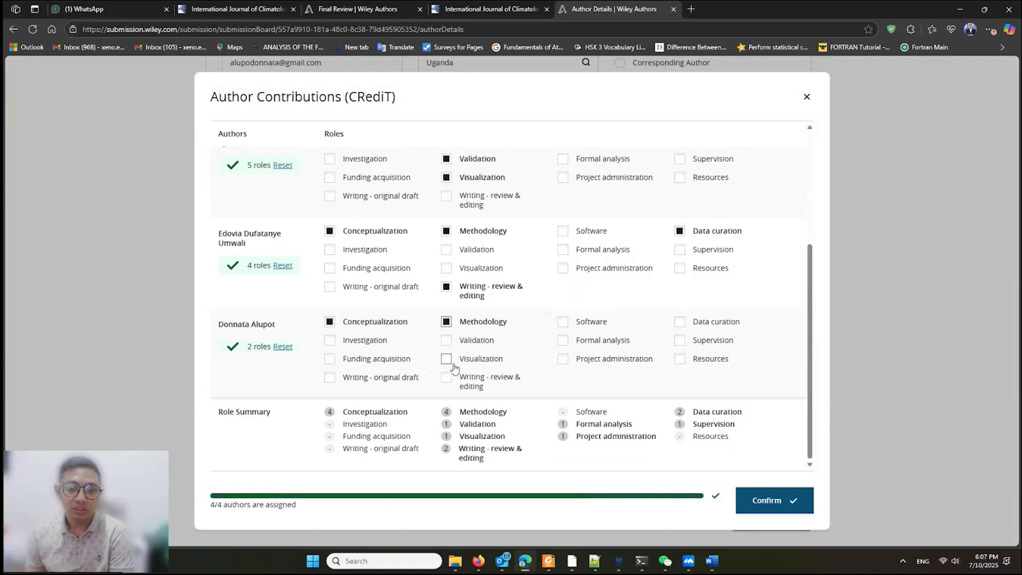
click(447, 378)
click(680, 322)
scroll(571, 347, up, 3)
scroll(570, 346, down, 4)
click(748, 506)
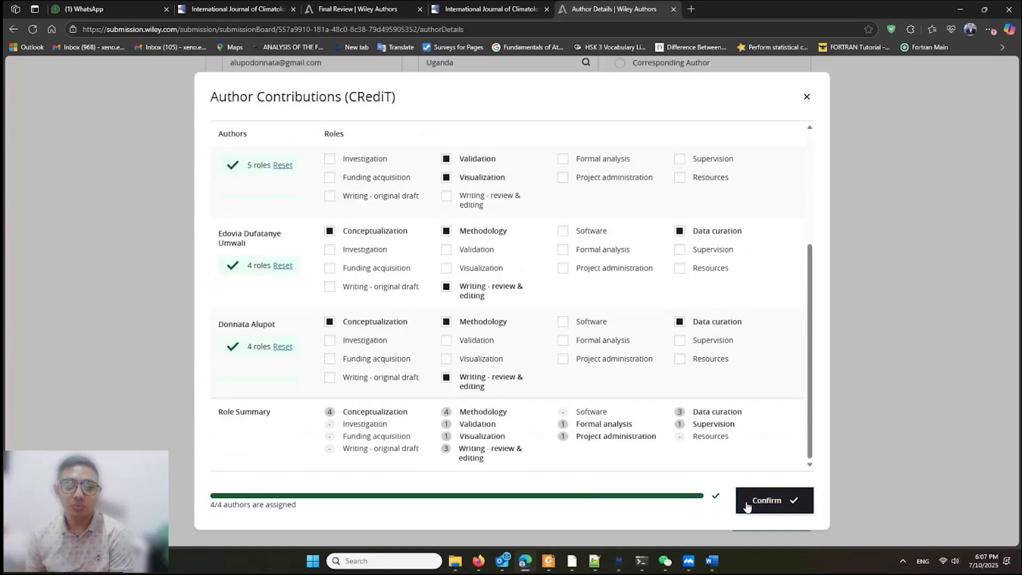
Confirm the Author Details stage and open the Match Organizations stage of the submission.
scroll(643, 367, down, 4)
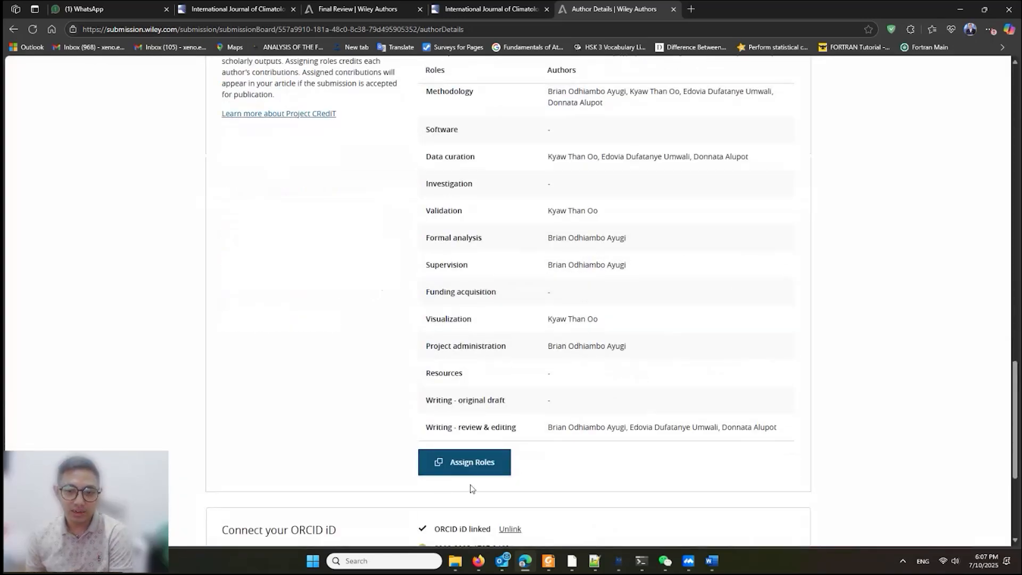
scroll(378, 423, down, 3)
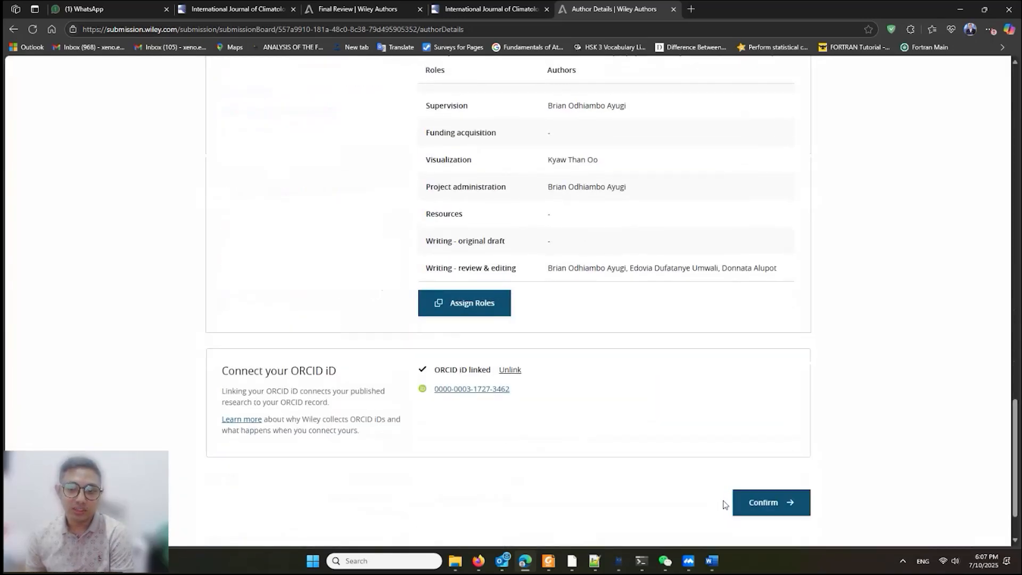
click(762, 504)
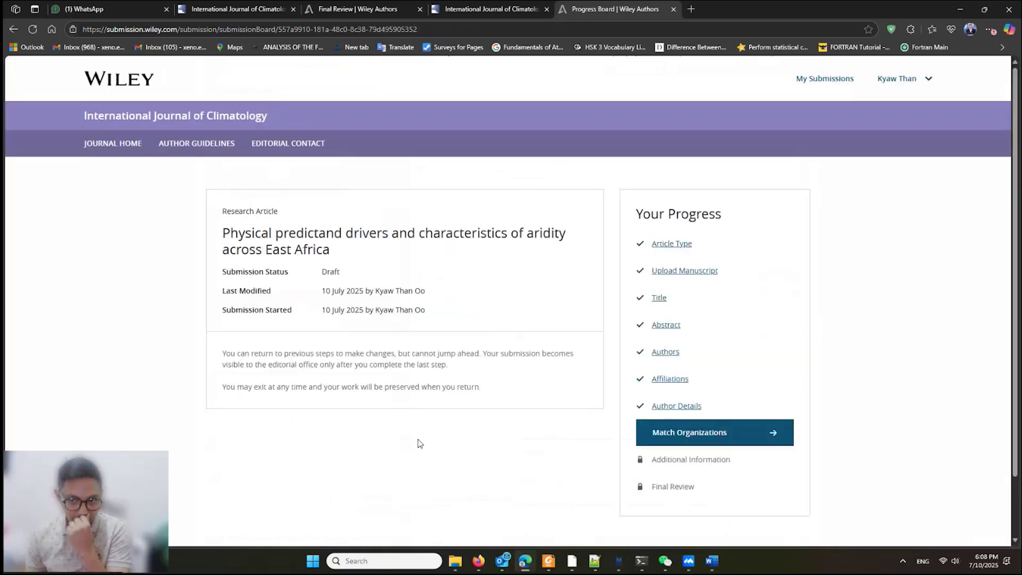
scroll(479, 441, down, 2)
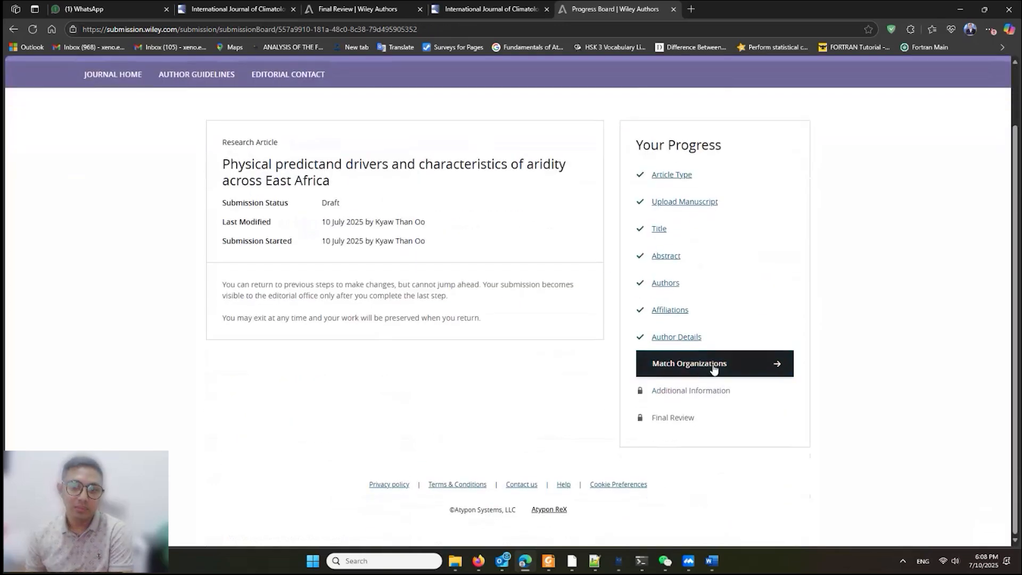
click(655, 365)
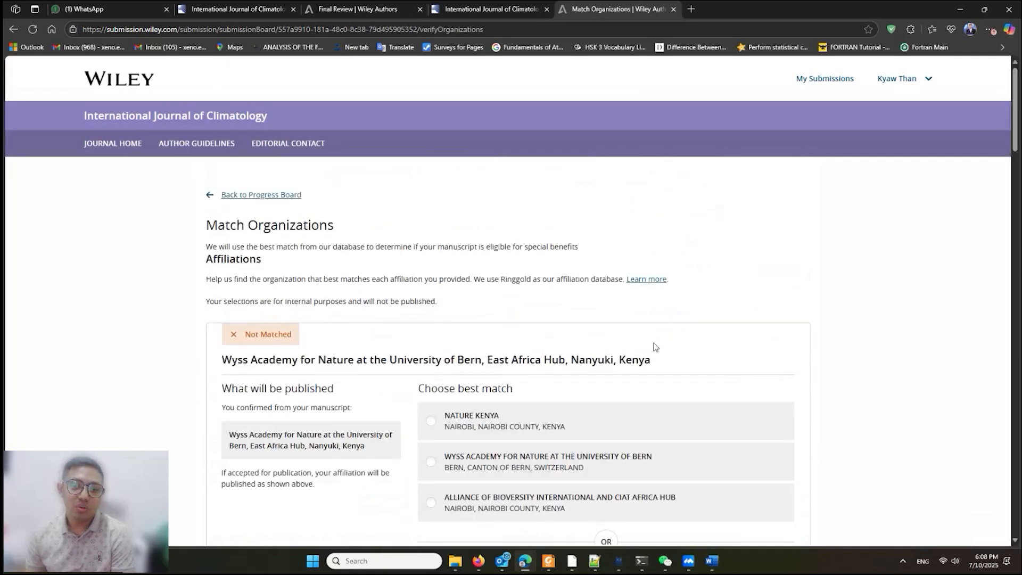
Match the Key laboratory of Climate System Prediction affiliation to Nanjing University of Science and Technology Information Management and Information System.
scroll(665, 346, down, 2)
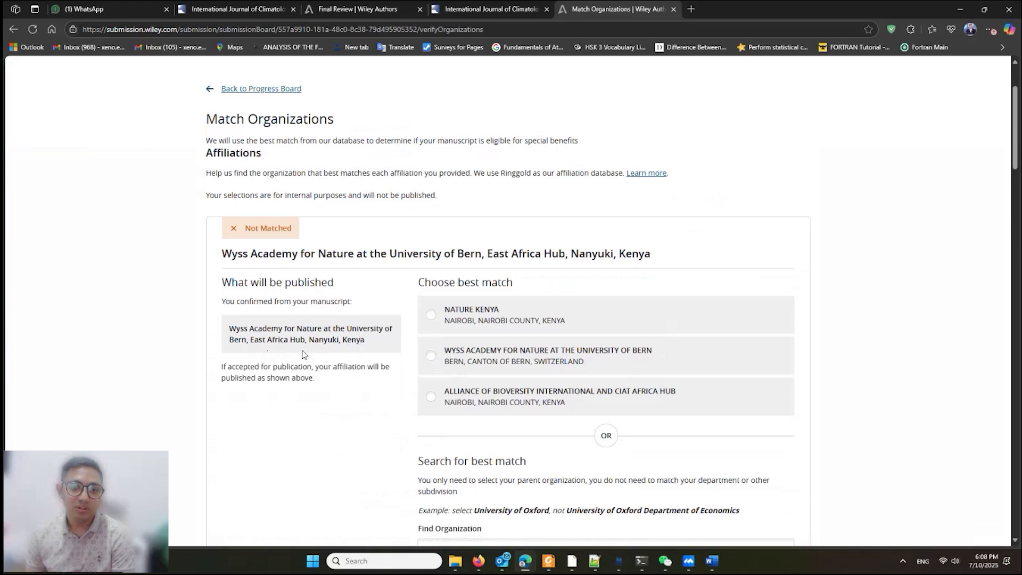
scroll(356, 408, down, 1)
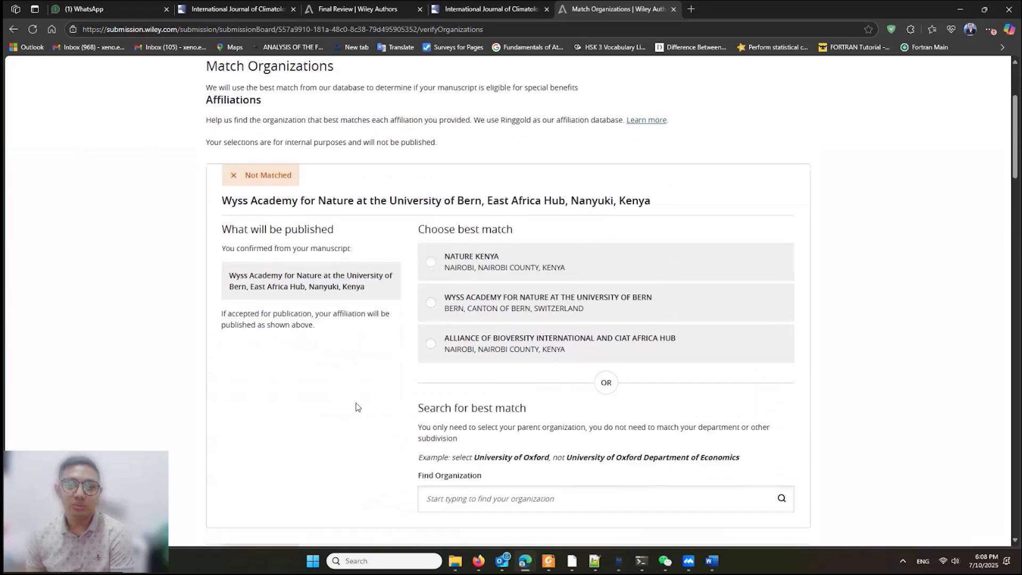
scroll(356, 408, down, 6)
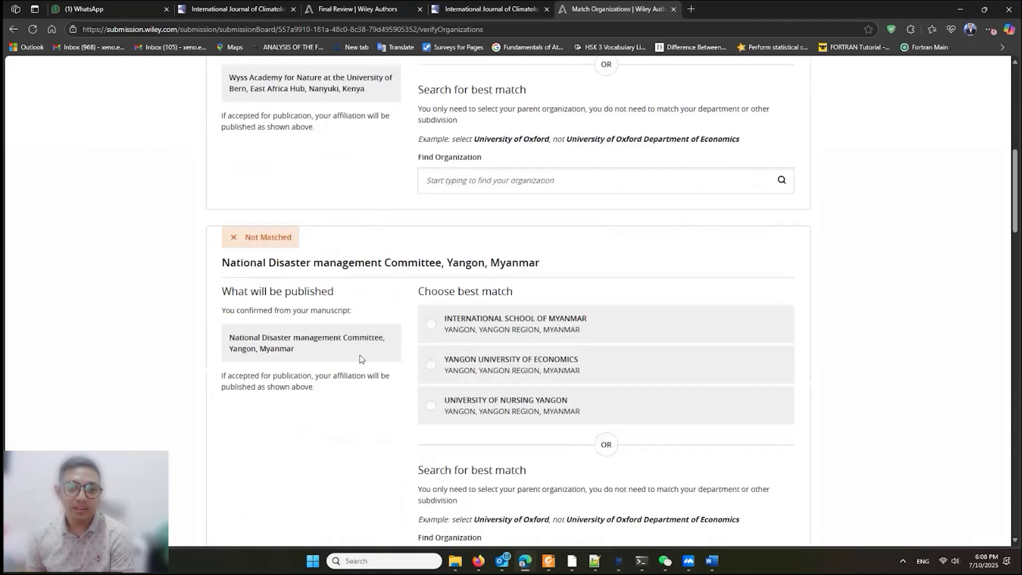
scroll(425, 442, down, 8)
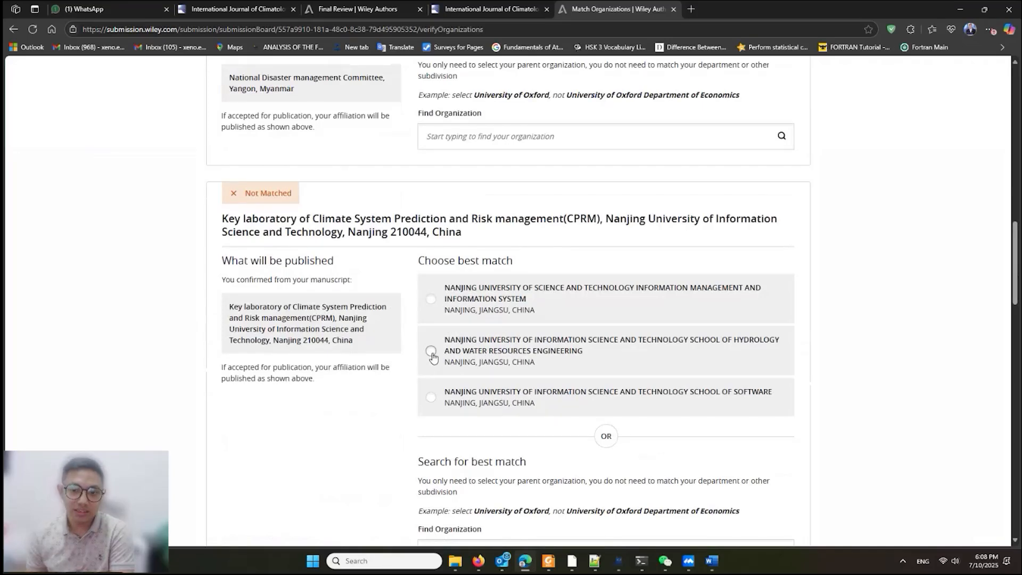
click(430, 299)
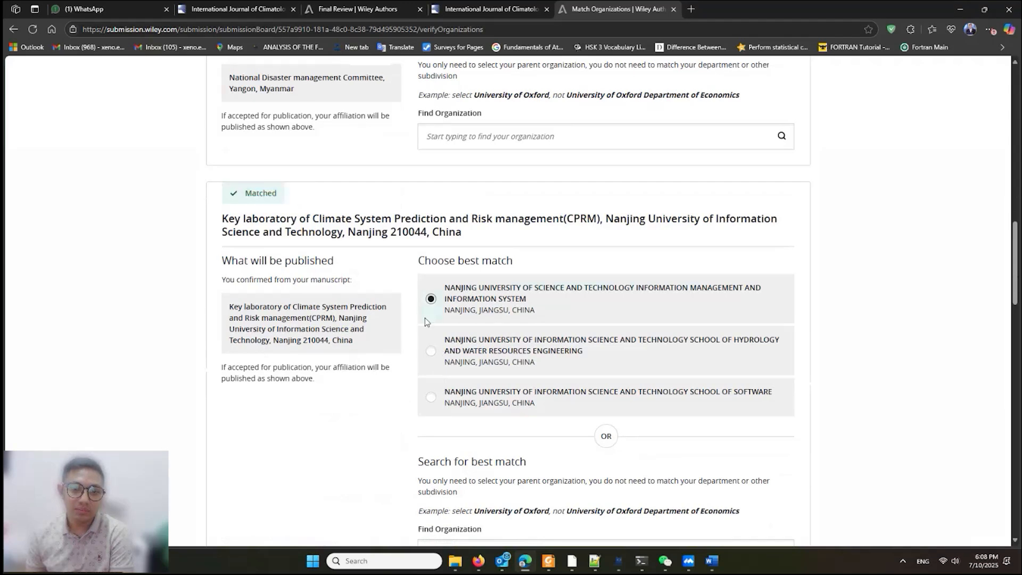
Review the suggested organization matches for all the other affiliations and try to confirm the Match Organizations stage.
scroll(399, 397, up, 10)
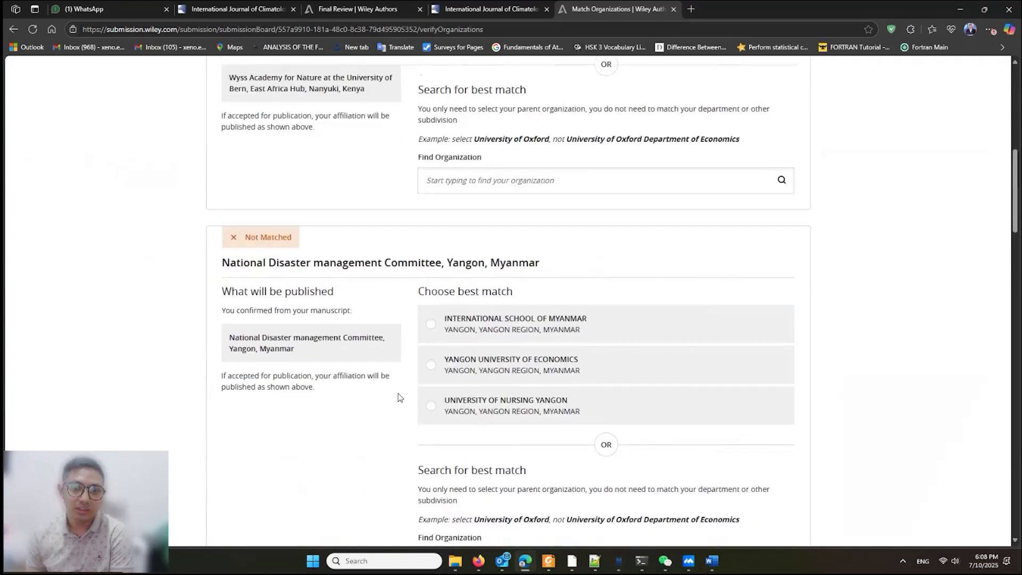
scroll(401, 392, up, 3)
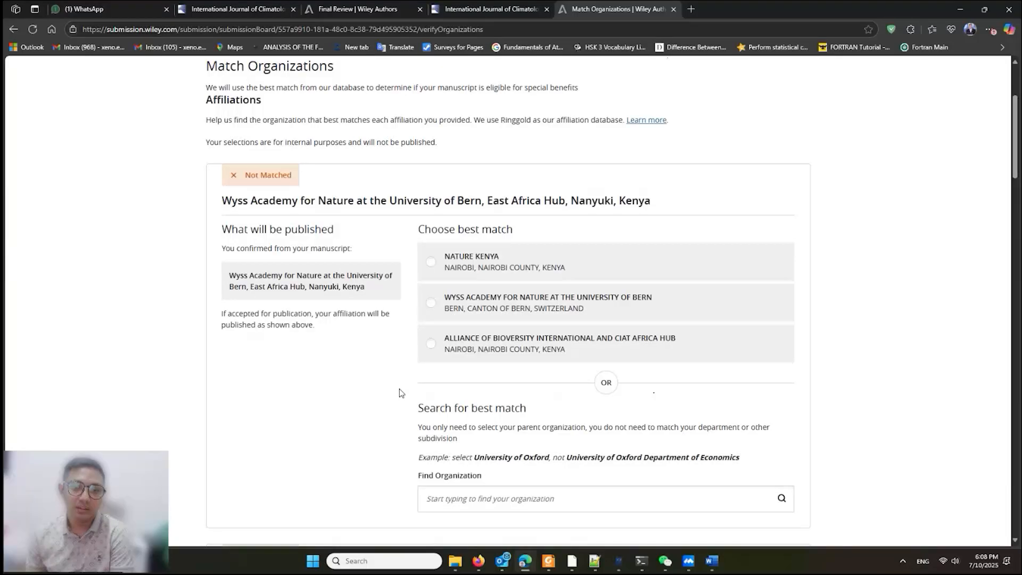
scroll(400, 393, down, 18)
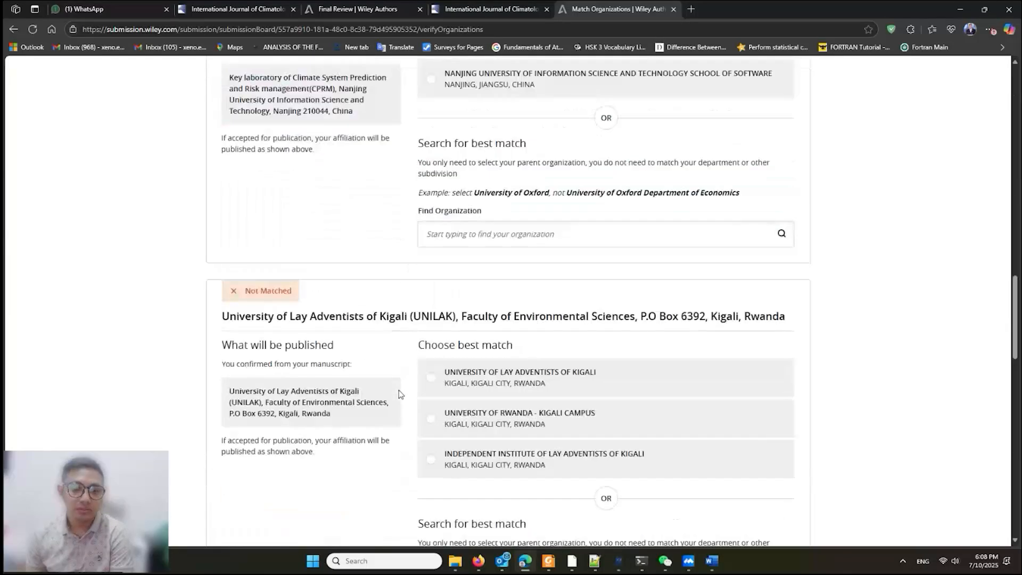
scroll(401, 394, down, 2)
scroll(401, 381, down, 4)
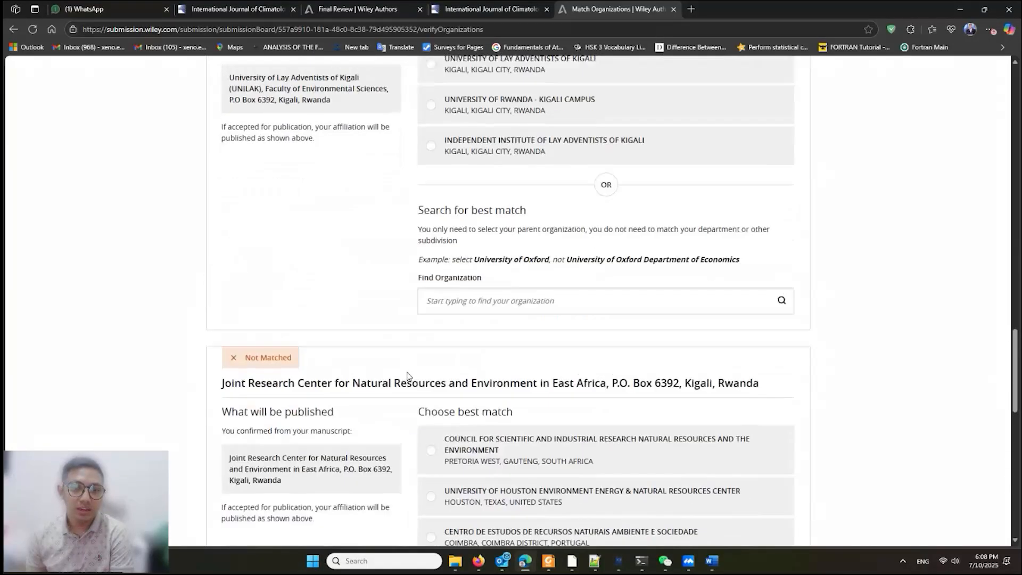
scroll(404, 372, up, 3)
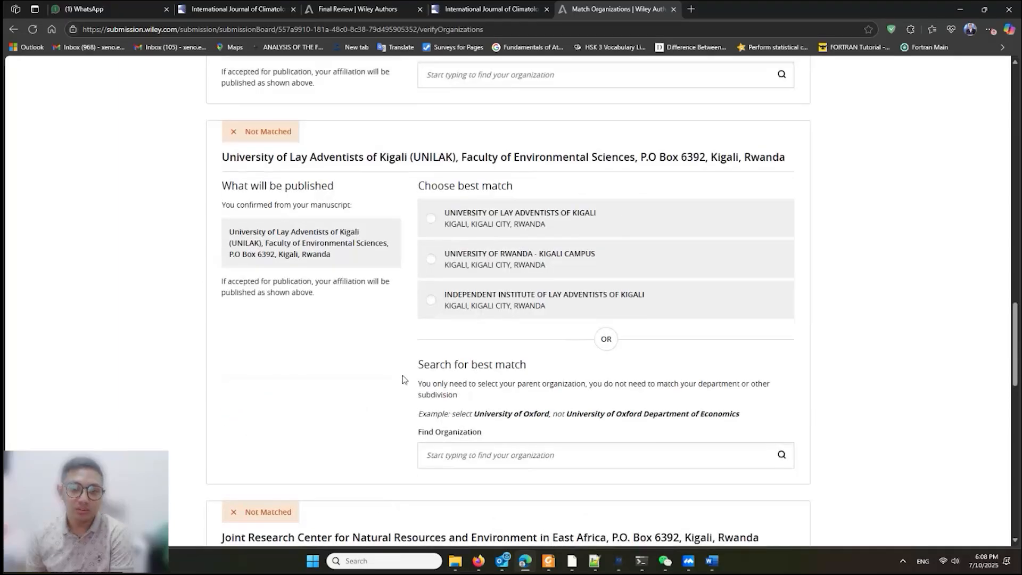
scroll(401, 382, down, 10)
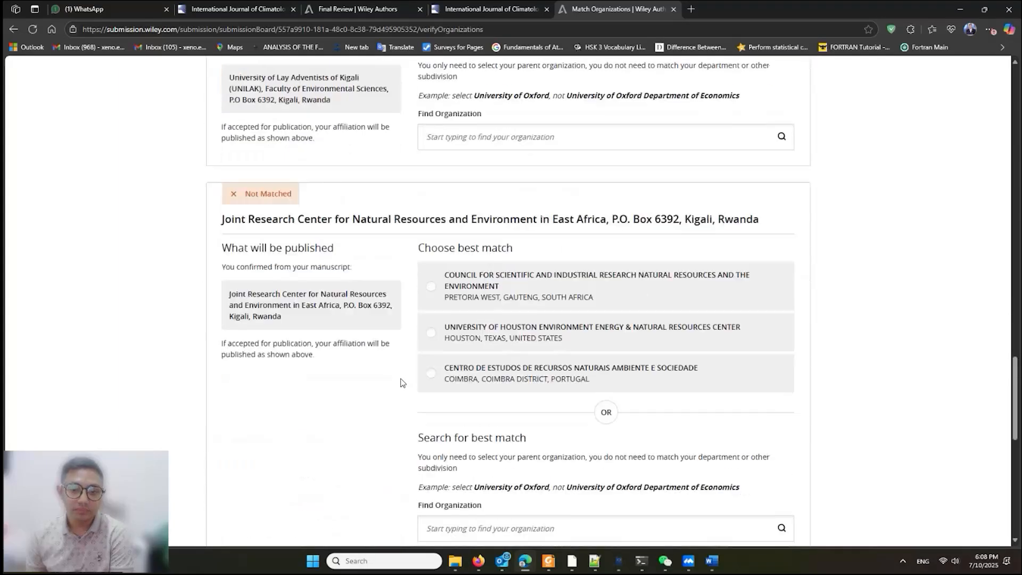
scroll(401, 382, down, 5)
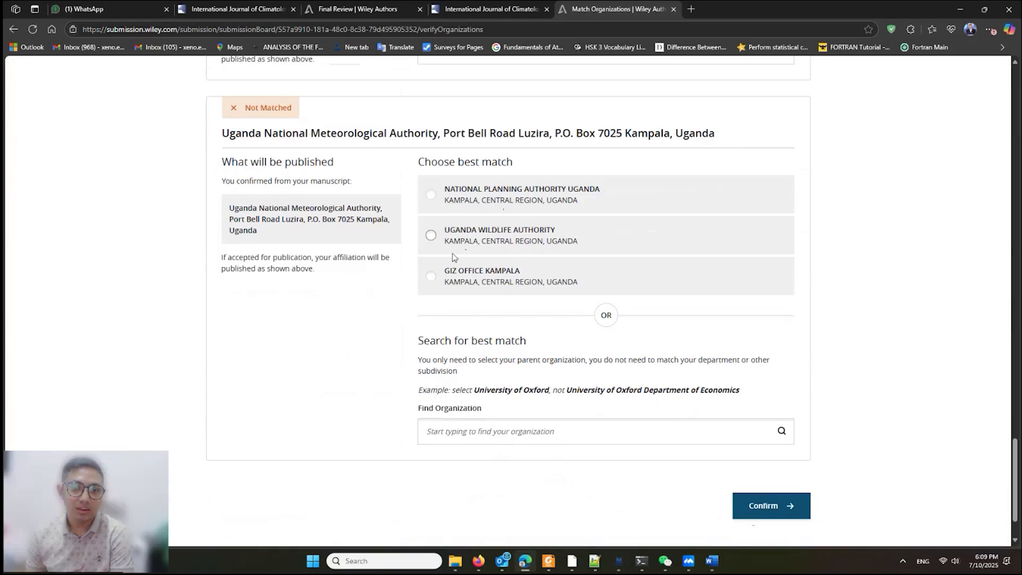
click(745, 513)
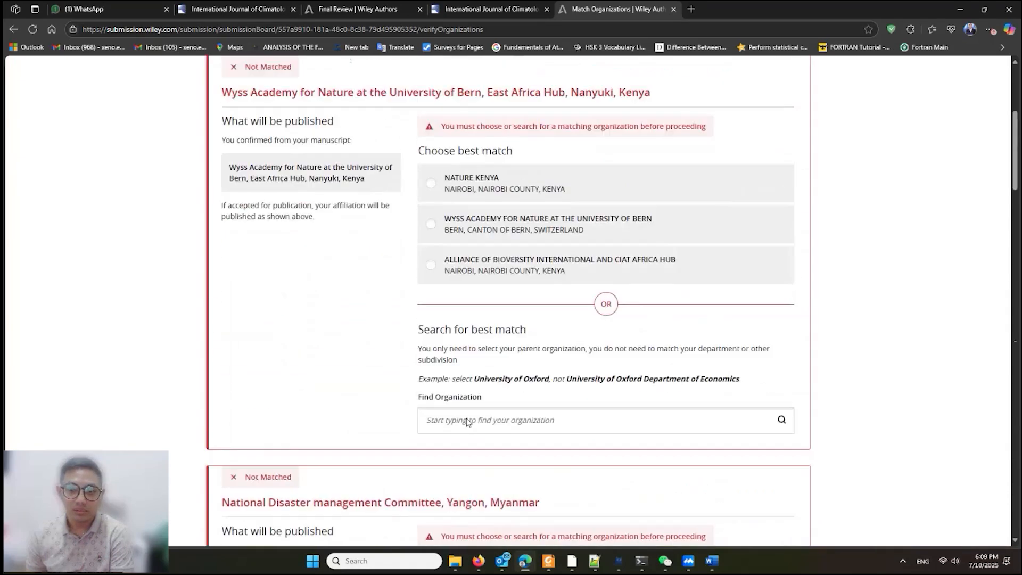
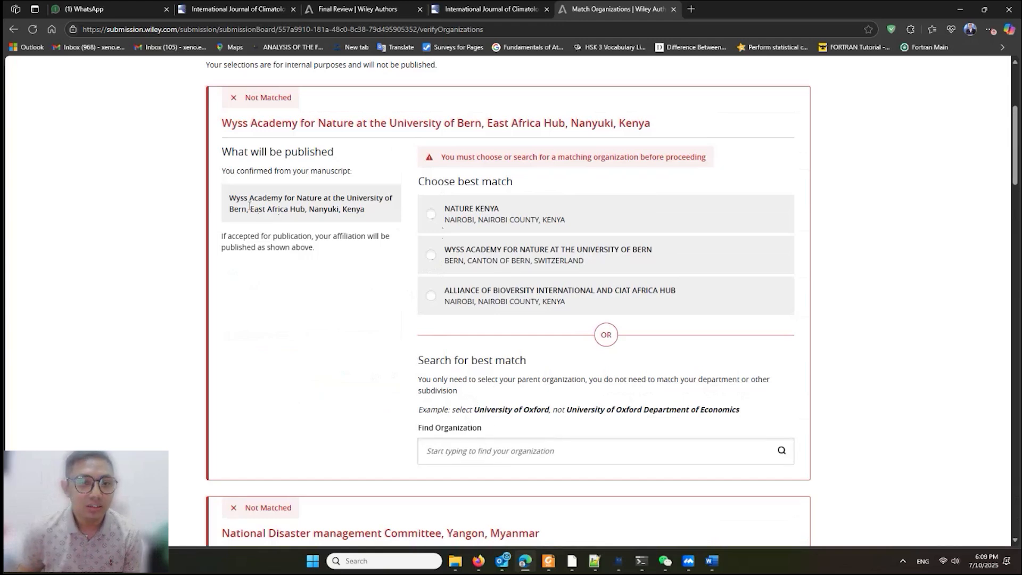
Search for the Wyss Academy for Nature at the University of Bern, East Africa Hub, and mark that affiliation's organization as not listed.
drag(244, 199, 305, 211)
key(ctrl+c)
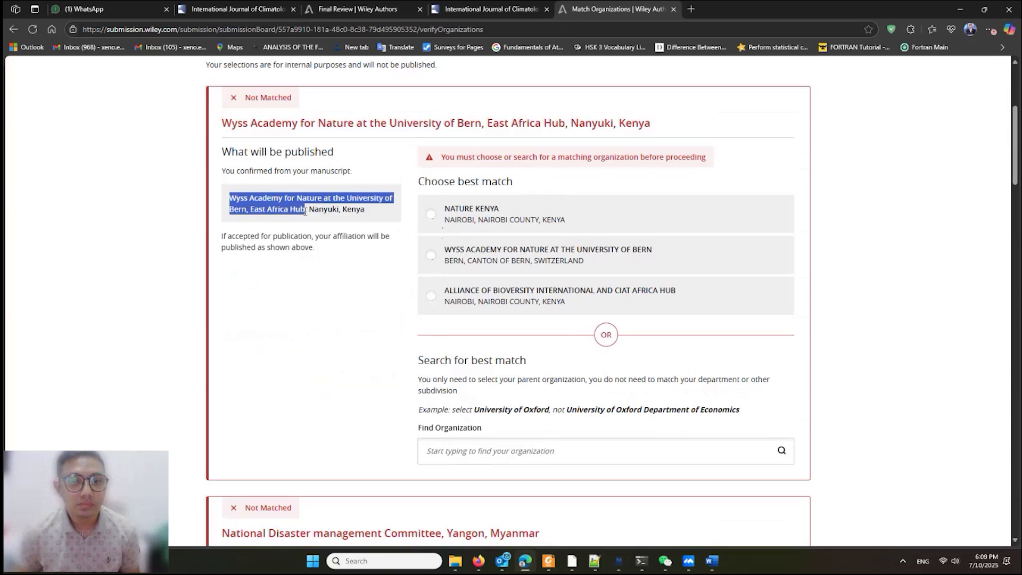
click(500, 451)
key(ctrl+v)
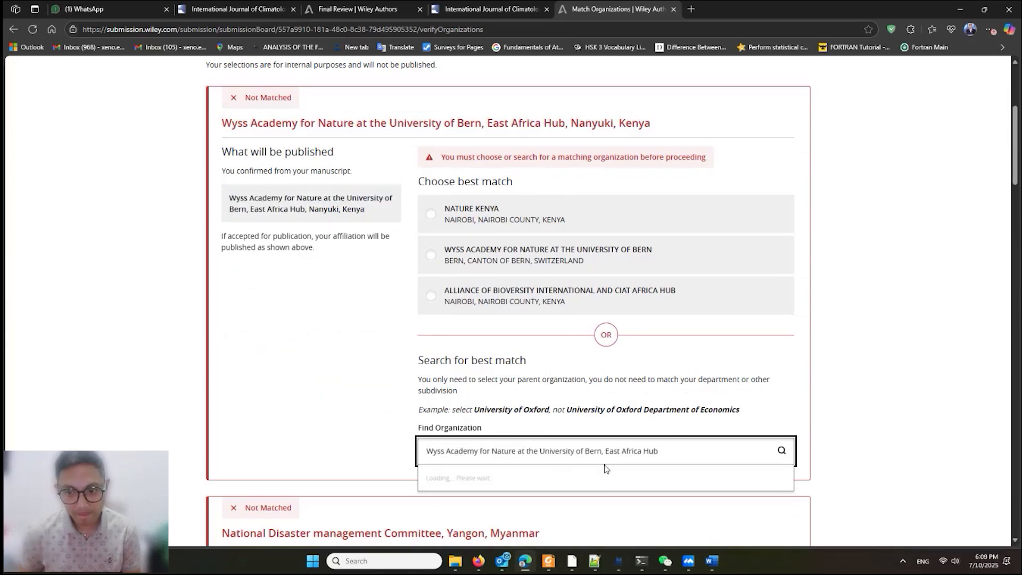
scroll(639, 500, down, 1)
scroll(628, 506, up, 2)
scroll(394, 422, down, 2)
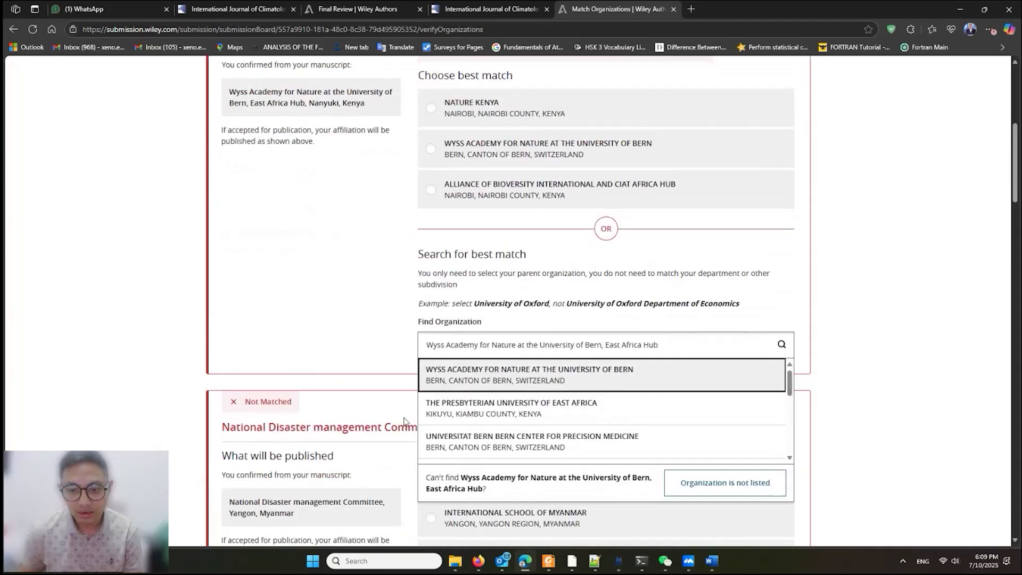
scroll(488, 418, down, 3)
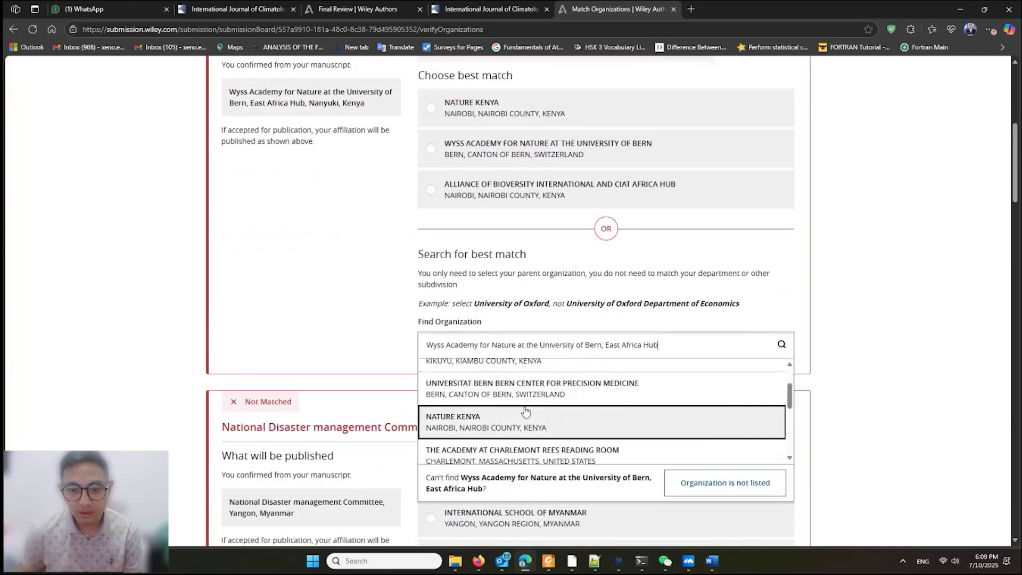
scroll(522, 422, down, 4)
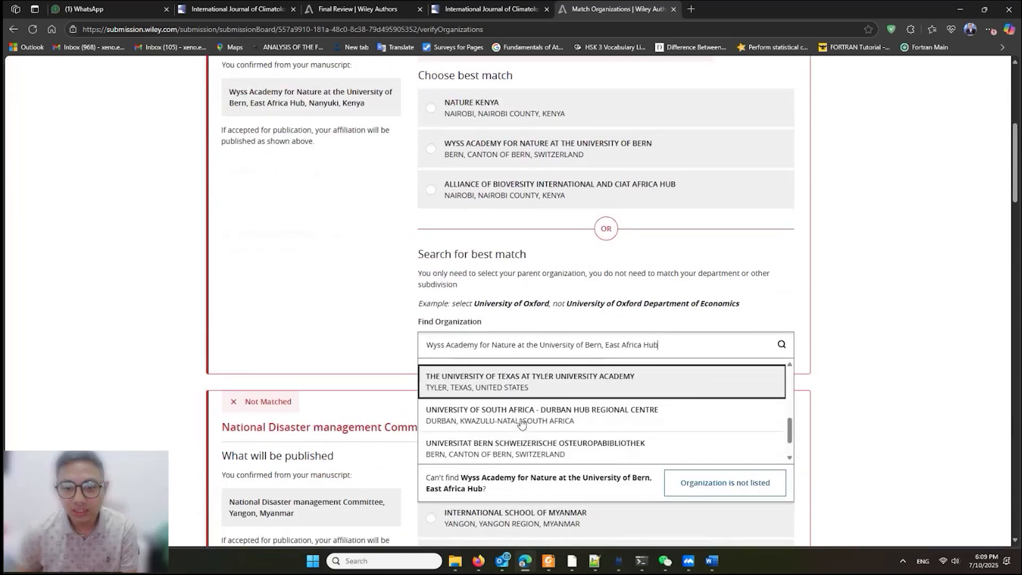
scroll(521, 423, down, 1)
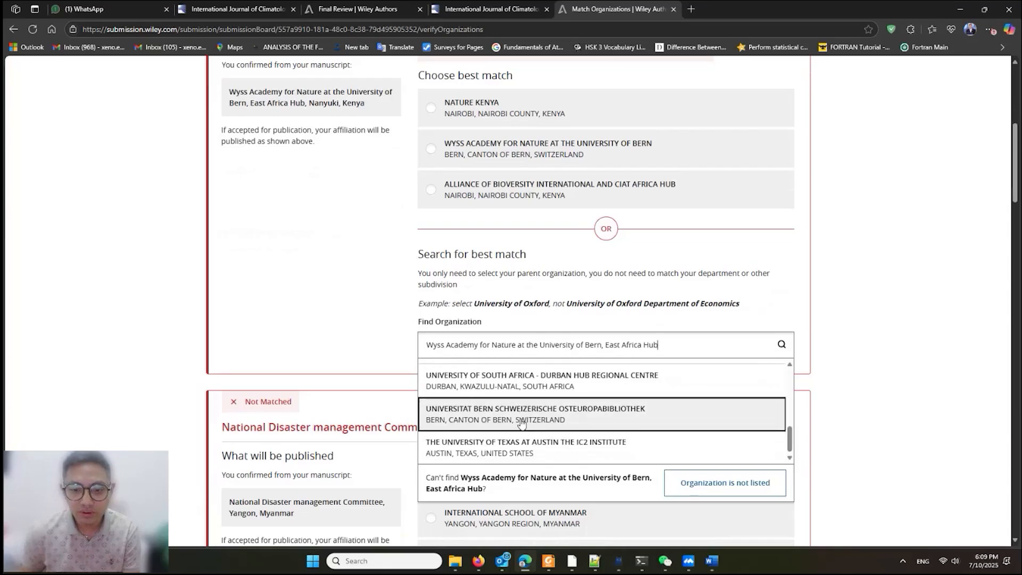
click(689, 492)
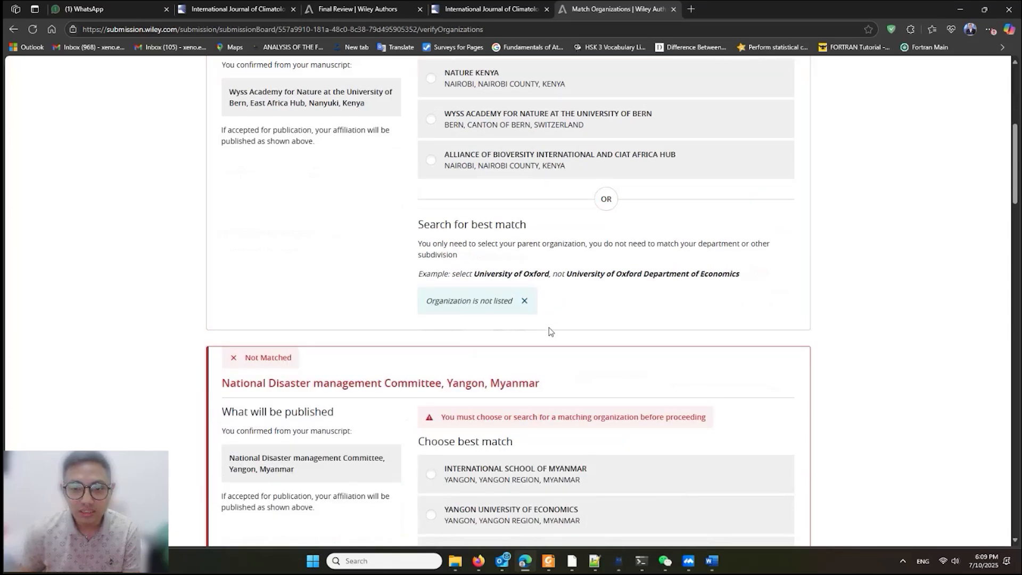
Search for a Myanmar organization for the National Disaster management Committee affiliation and mark its organization as not listed.
scroll(549, 341, down, 4)
click(552, 392)
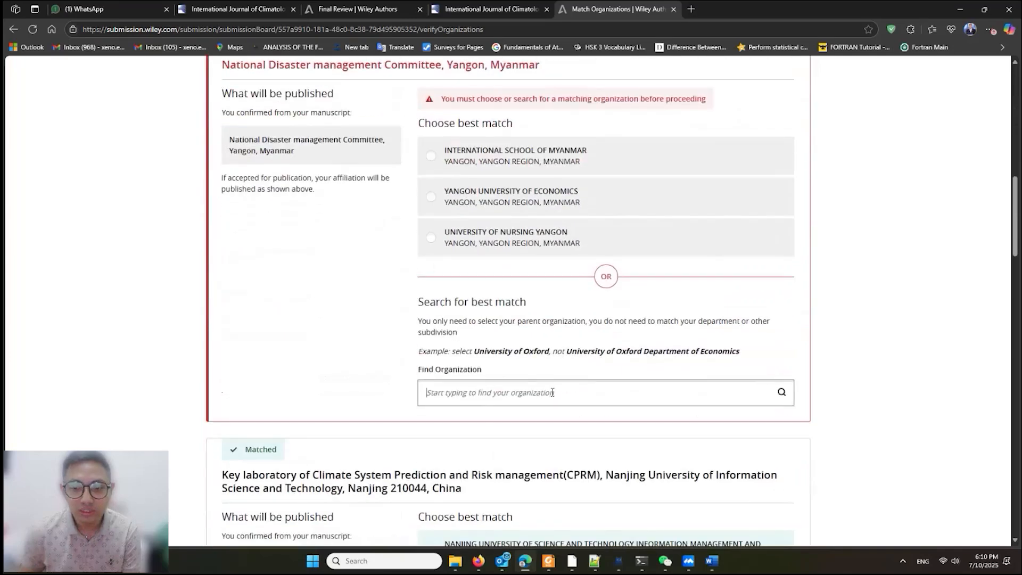
text(Myanr)
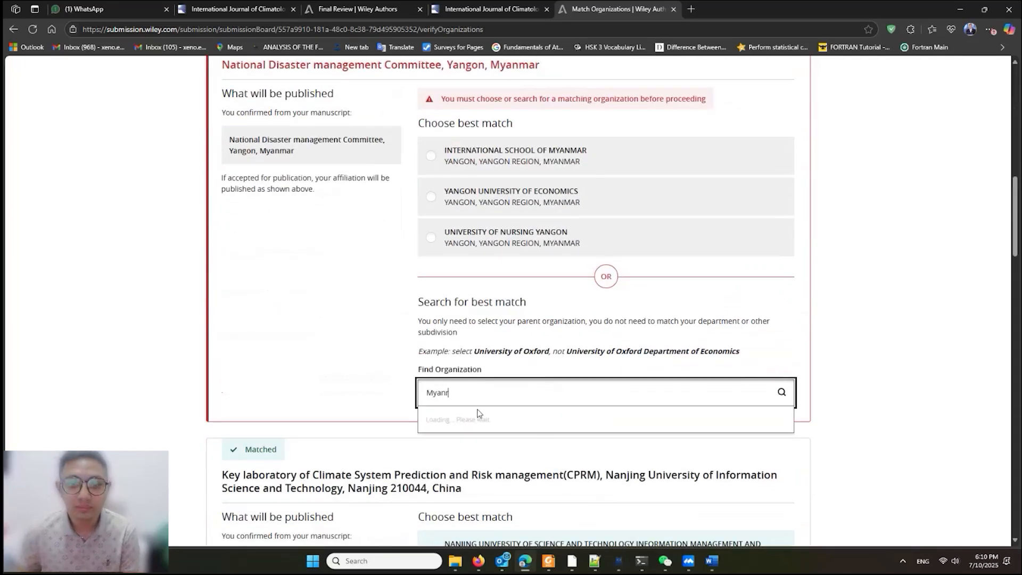
click(556, 530)
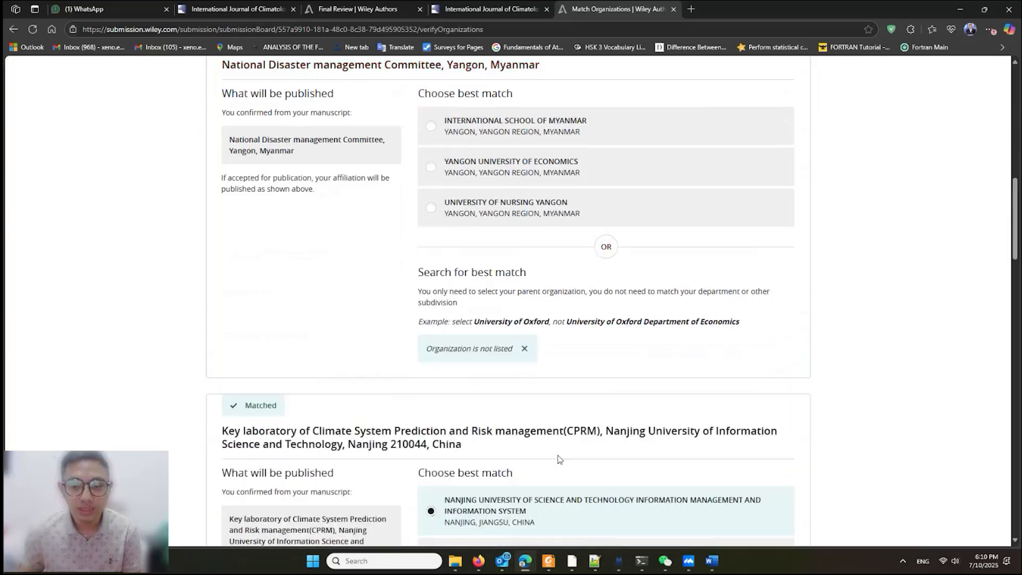
scroll(556, 453, down, 3)
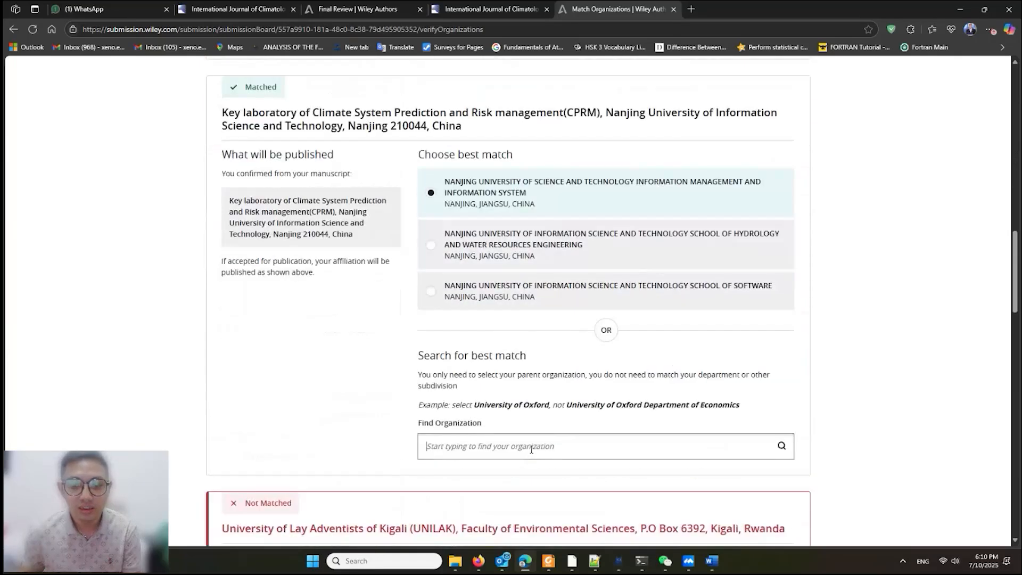
text(M)
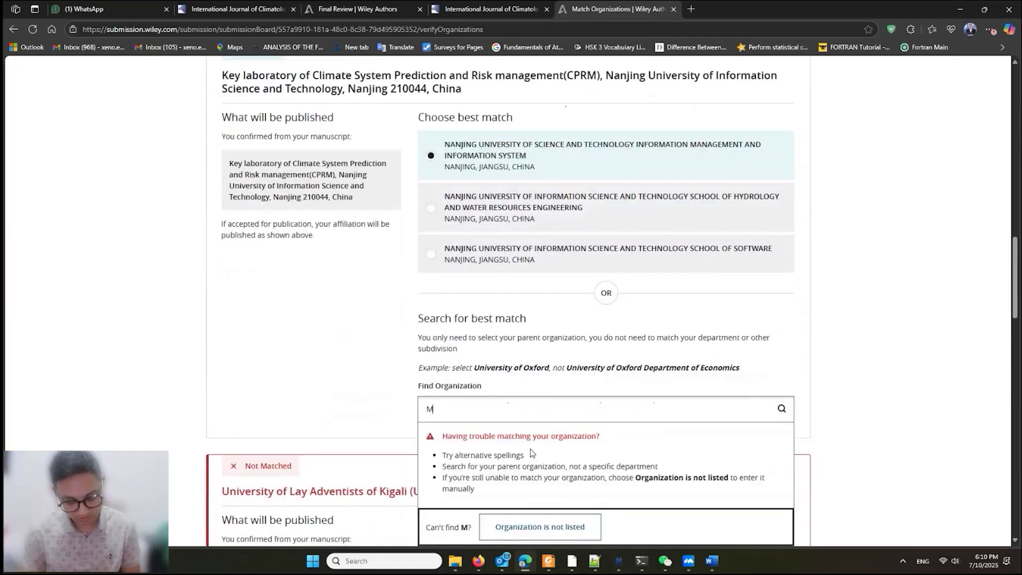
key(BackSpace)
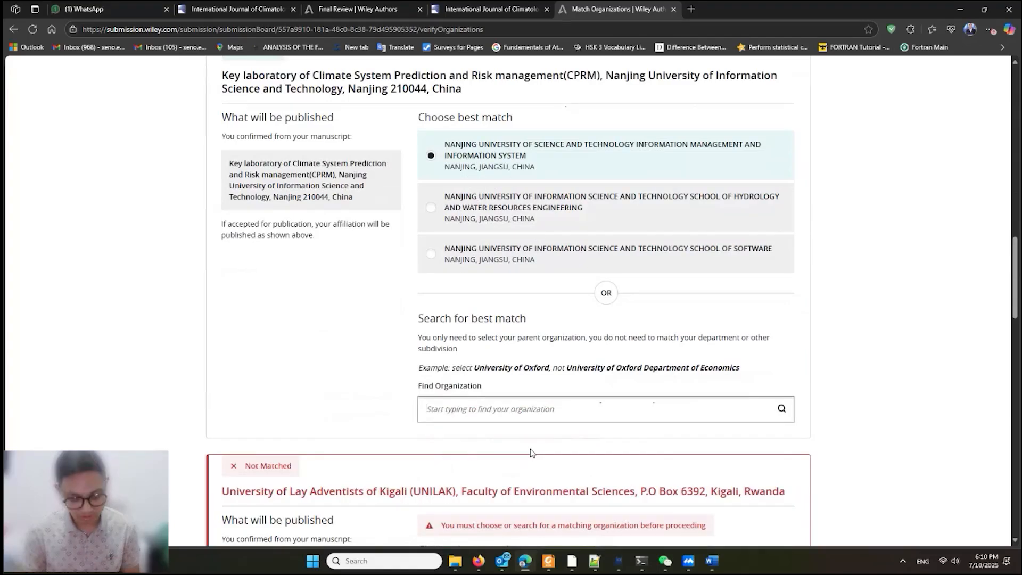
Search for University of Lay Adventists of Kigali and match the UNILAK affiliation to that organization from the suggested matches.
scroll(530, 449, down, 5)
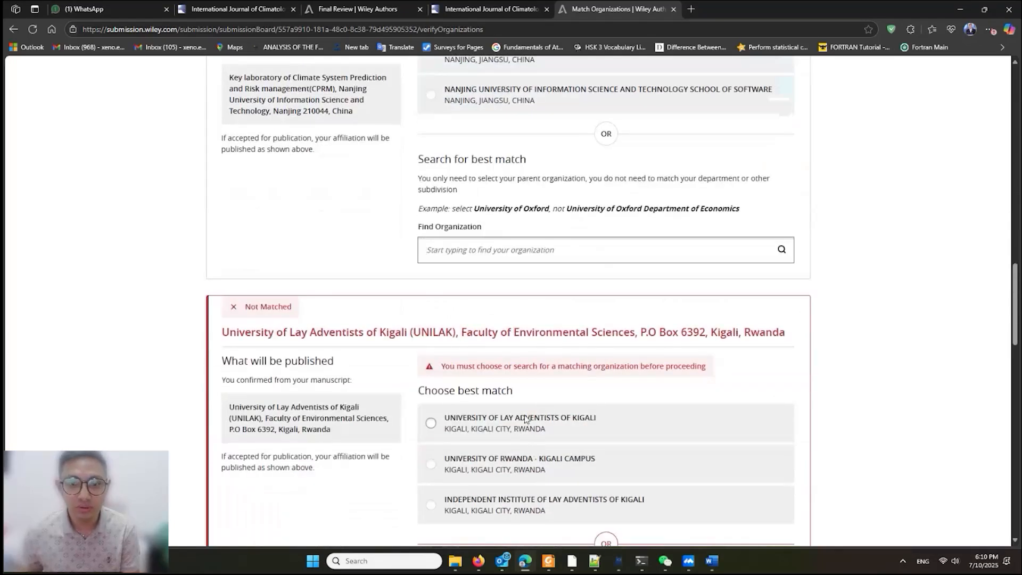
scroll(513, 430, down, 3)
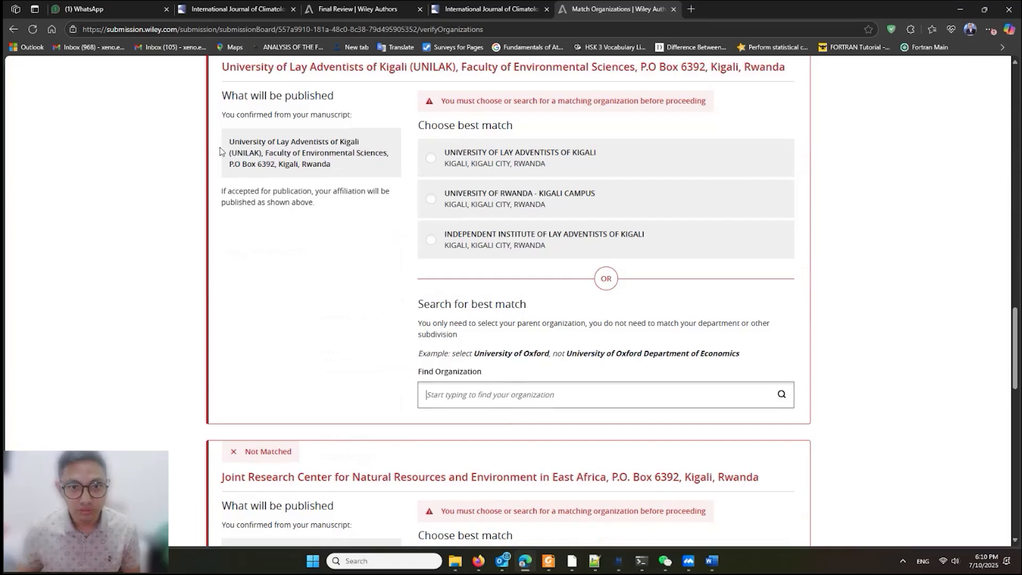
drag(229, 142, 359, 142)
key(ctrl+c)
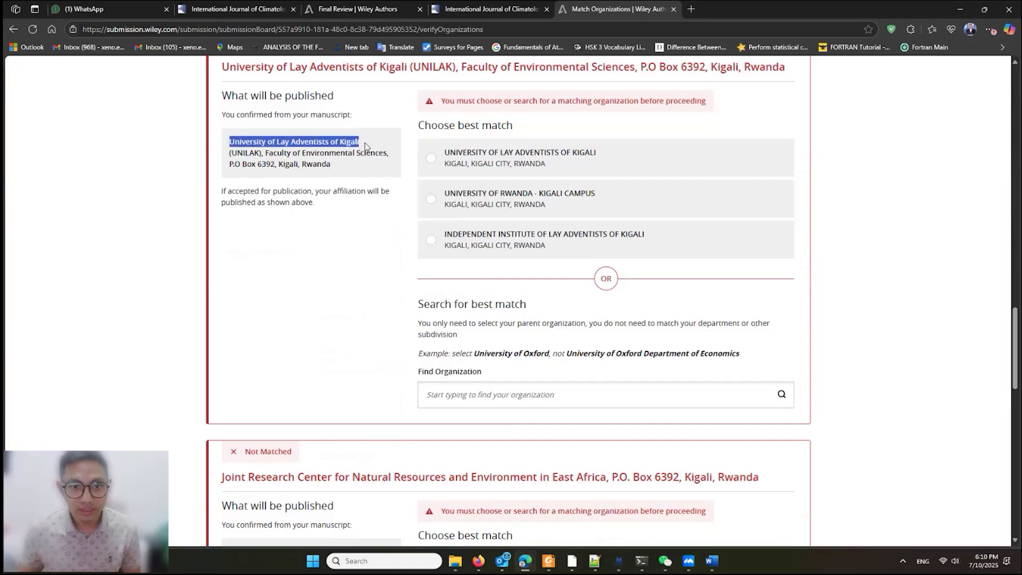
click(495, 395)
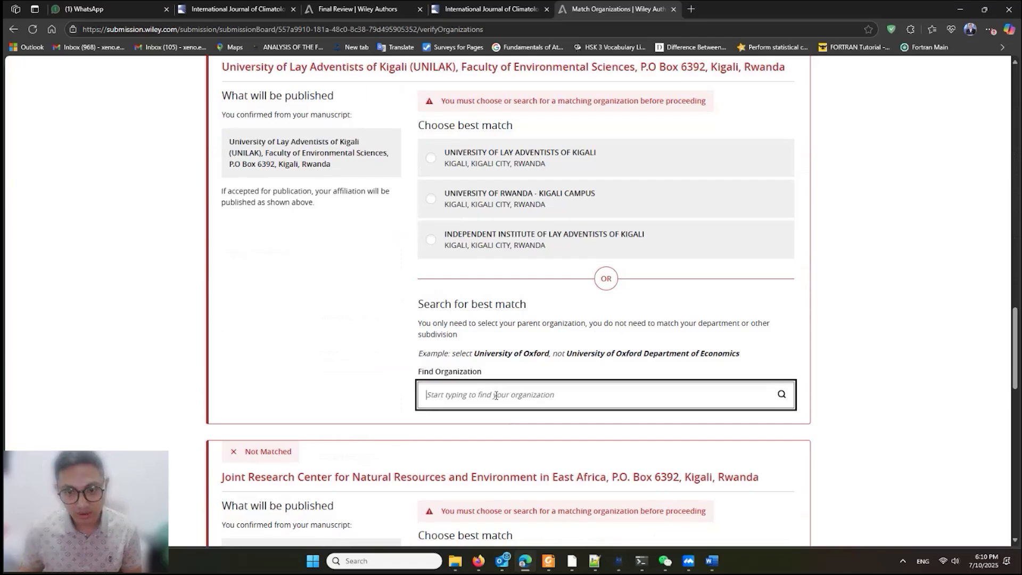
key(ctrl+v)
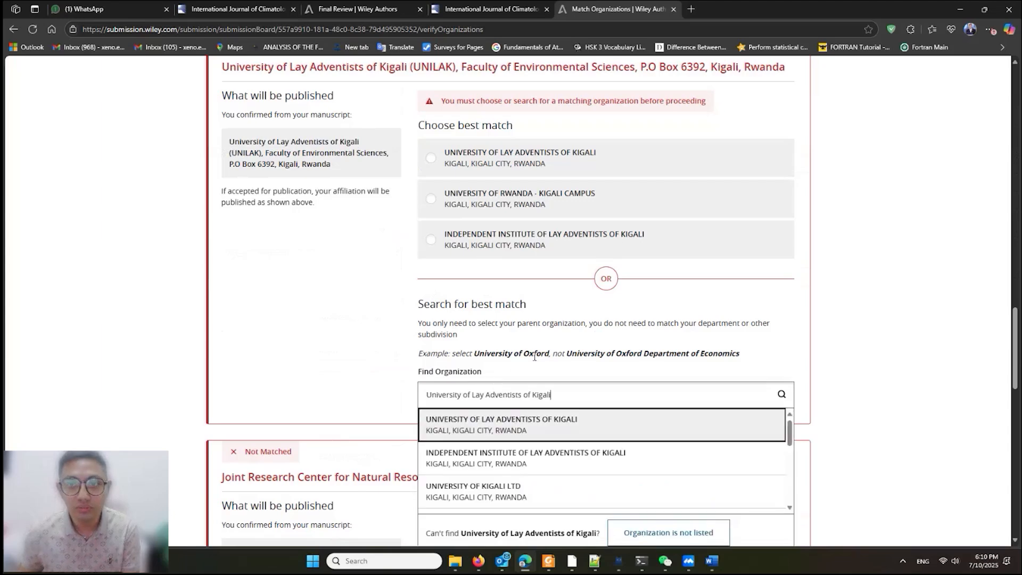
click(520, 161)
Search for the Joint Research Center for Natural Resources and Environment in East Africa and mark its organization as not listed.
scroll(482, 372, down, 3)
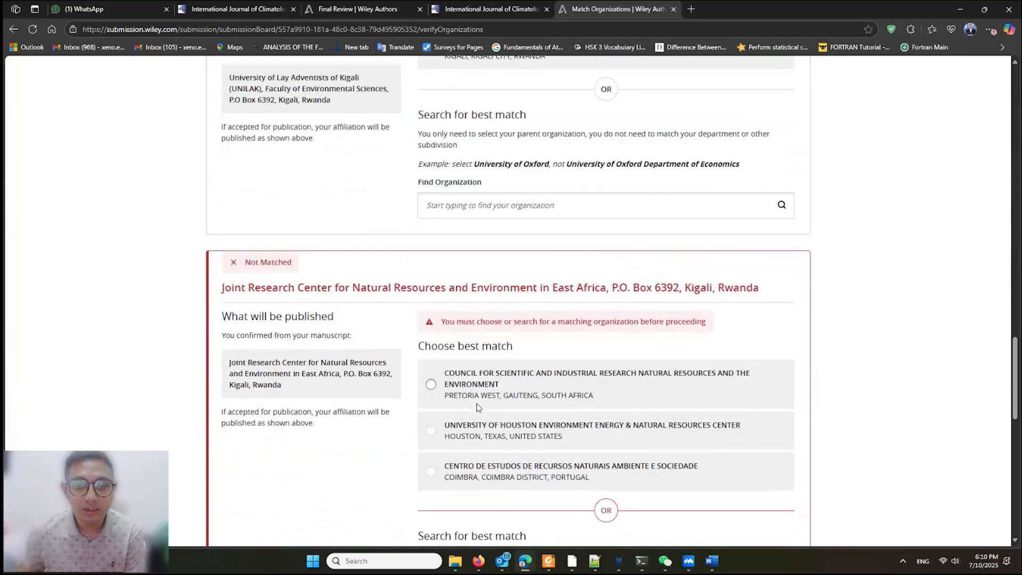
scroll(477, 408, down, 1)
drag(230, 313, 341, 324)
key(ctrl+c)
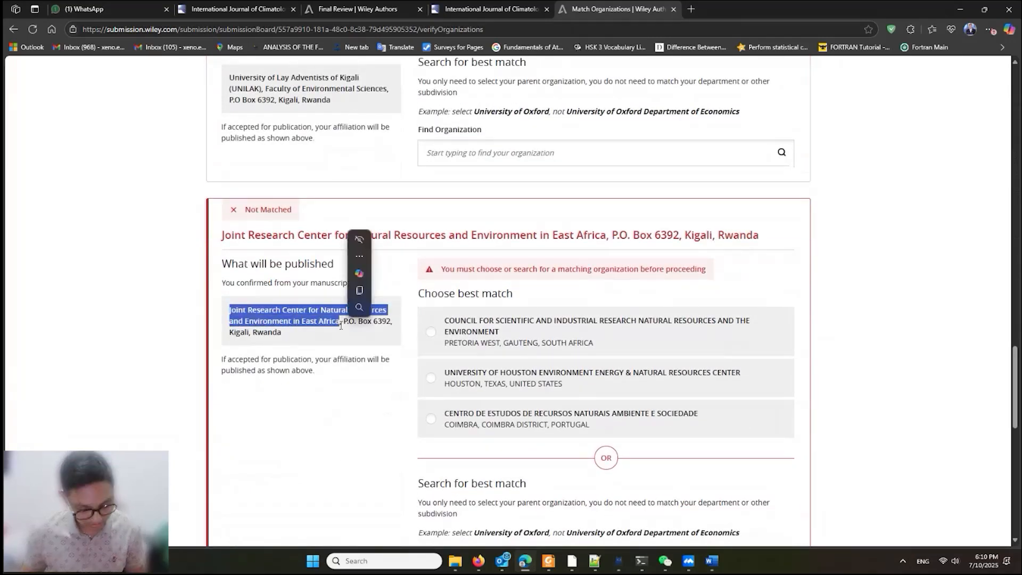
scroll(518, 478, down, 1)
scroll(518, 477, down, 2)
click(501, 468)
key(ctrl+v)
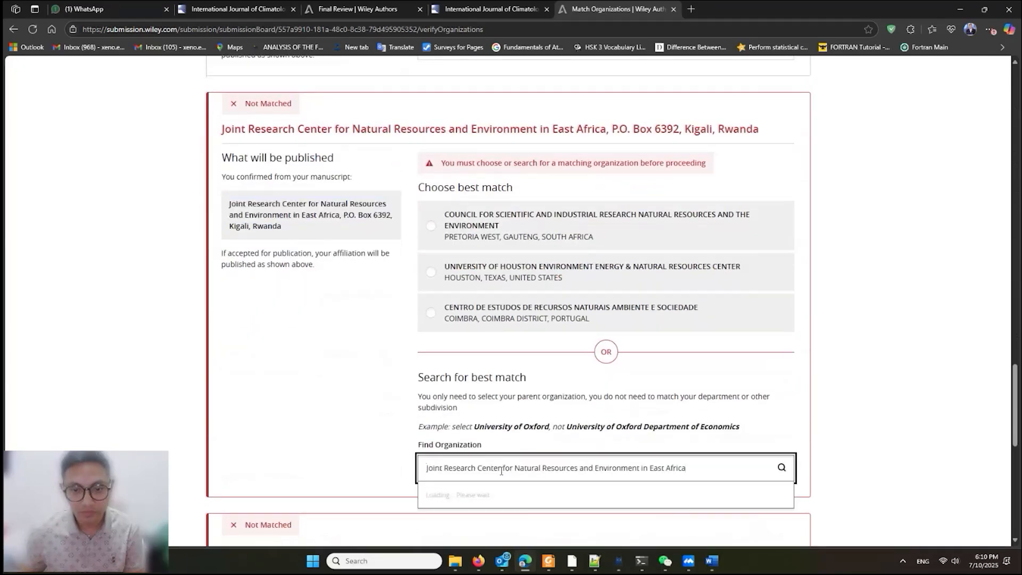
scroll(586, 469, down, 2)
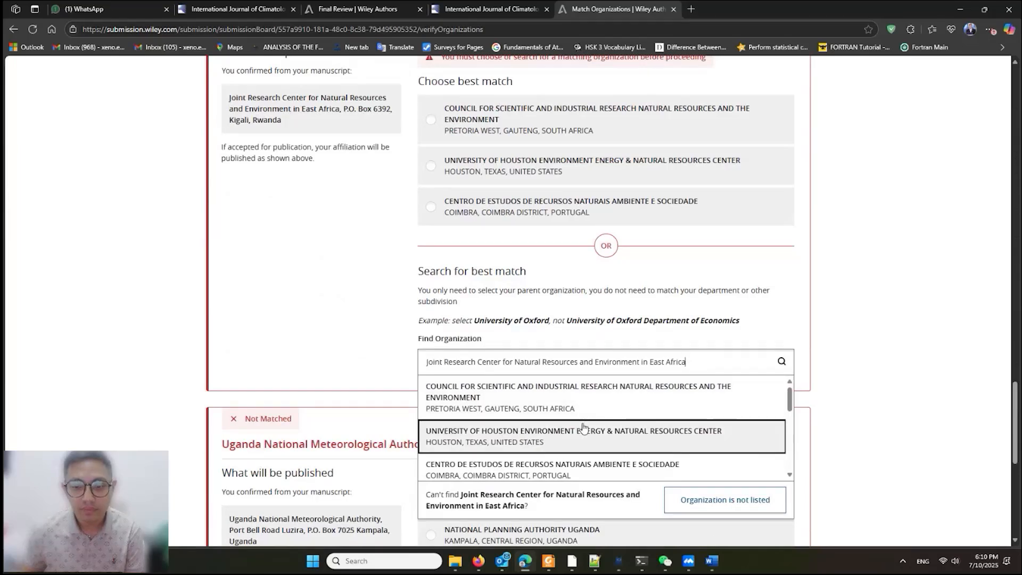
click(688, 500)
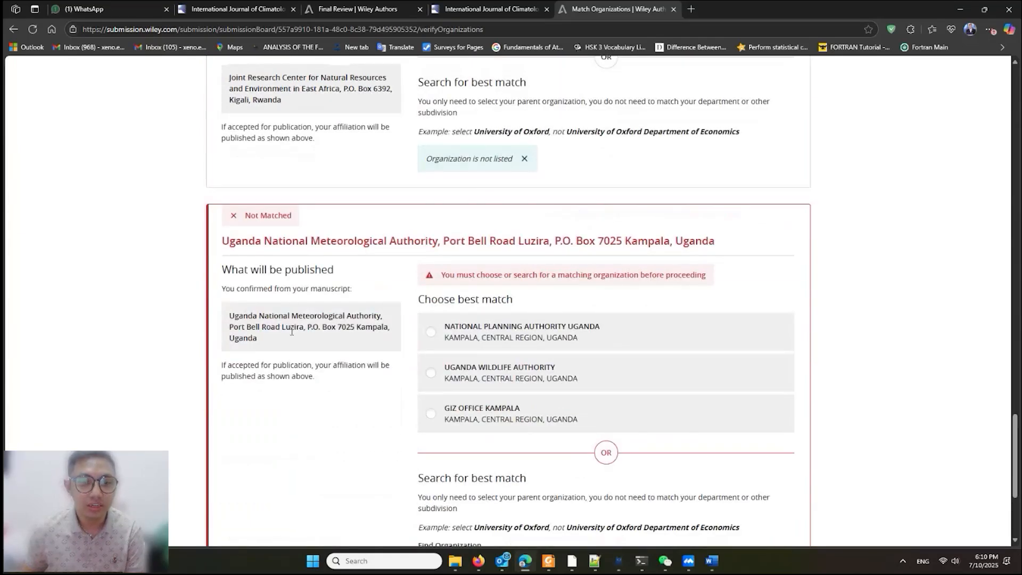
Search for the Uganda National Meteorological Authority and mark that affiliation's organization as not listed.
drag(229, 318, 381, 323)
key(ctrl+c)
scroll(436, 405, down, 3)
click(492, 408)
key(ctrl+v)
scroll(471, 452, down, 3)
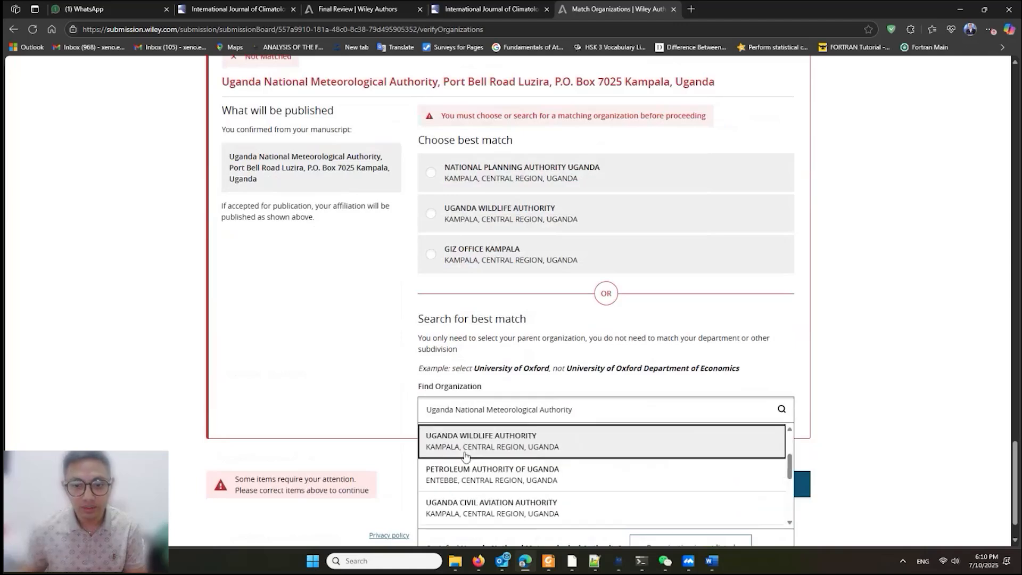
scroll(384, 369, down, 1)
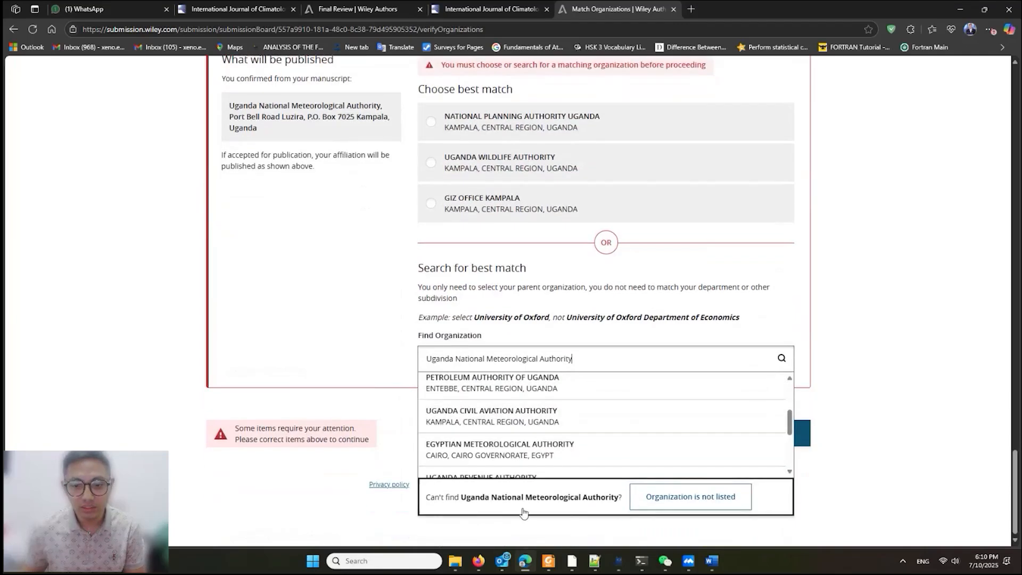
click(682, 501)
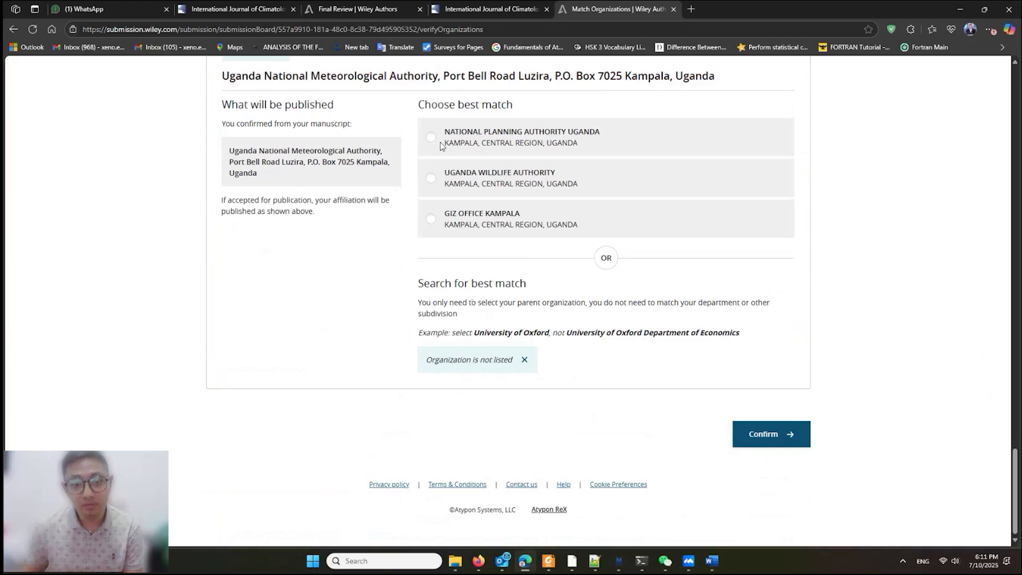
Confirm the Match Organizations stage and open the Additional Information stage of the submission.
click(755, 439)
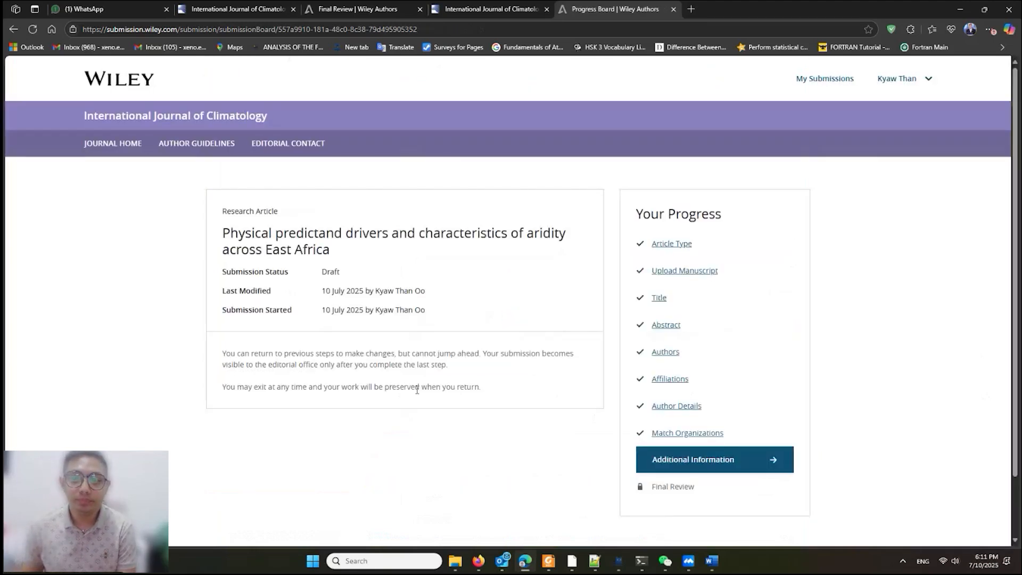
scroll(416, 389, down, 1)
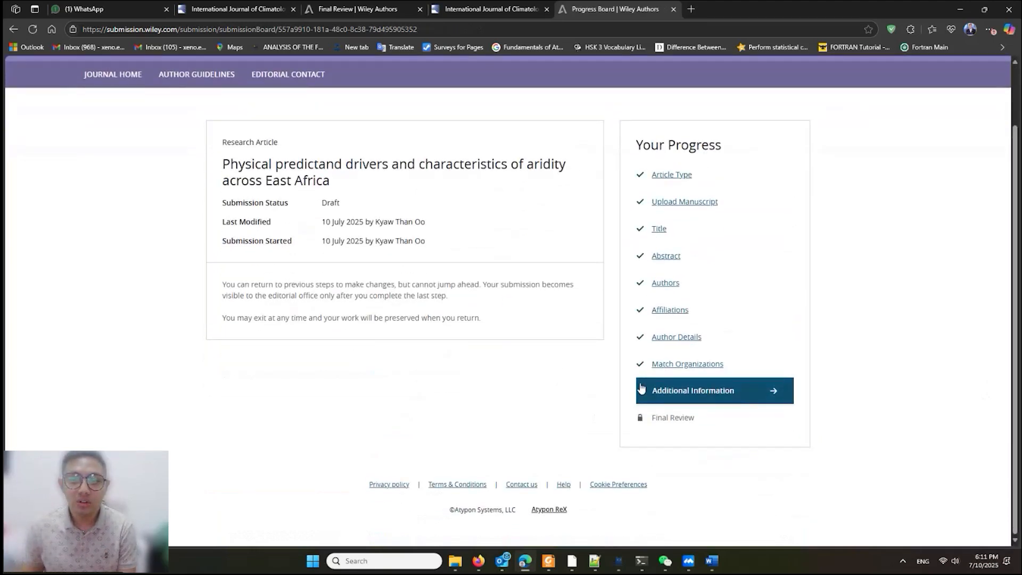
click(715, 403)
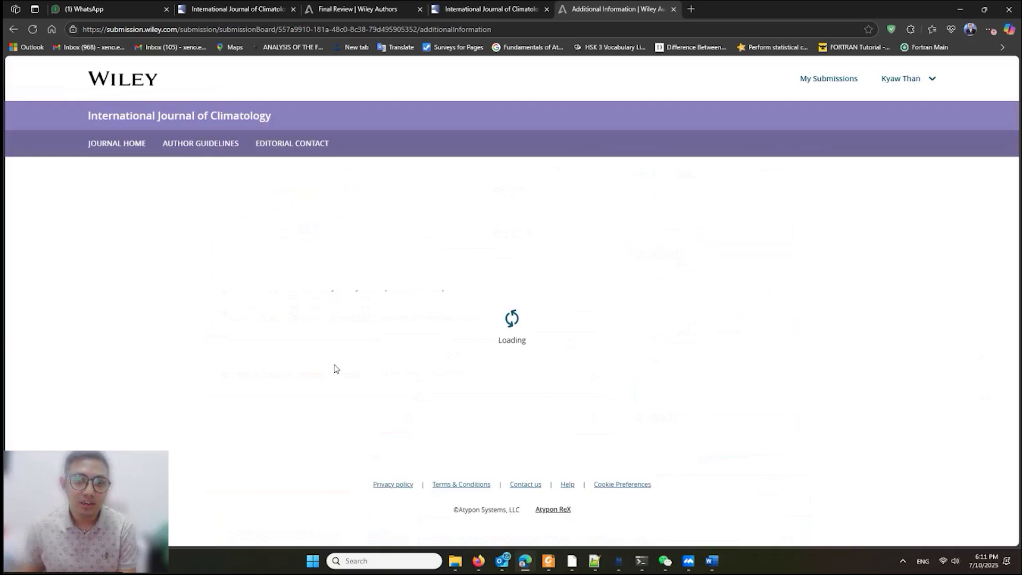
Set the data sharing statement to "Data available on request from the authors".
scroll(334, 365, down, 2)
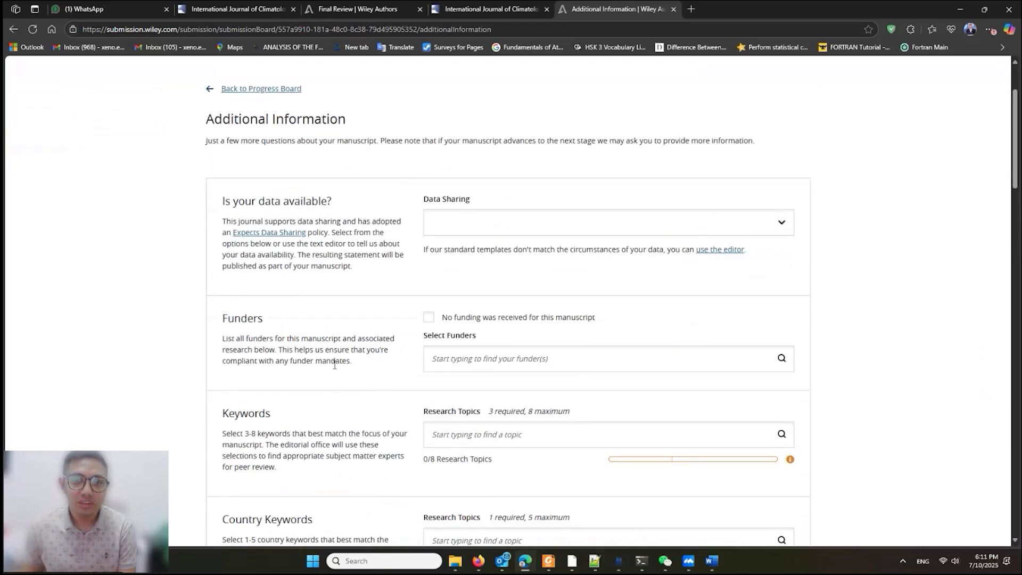
click(757, 230)
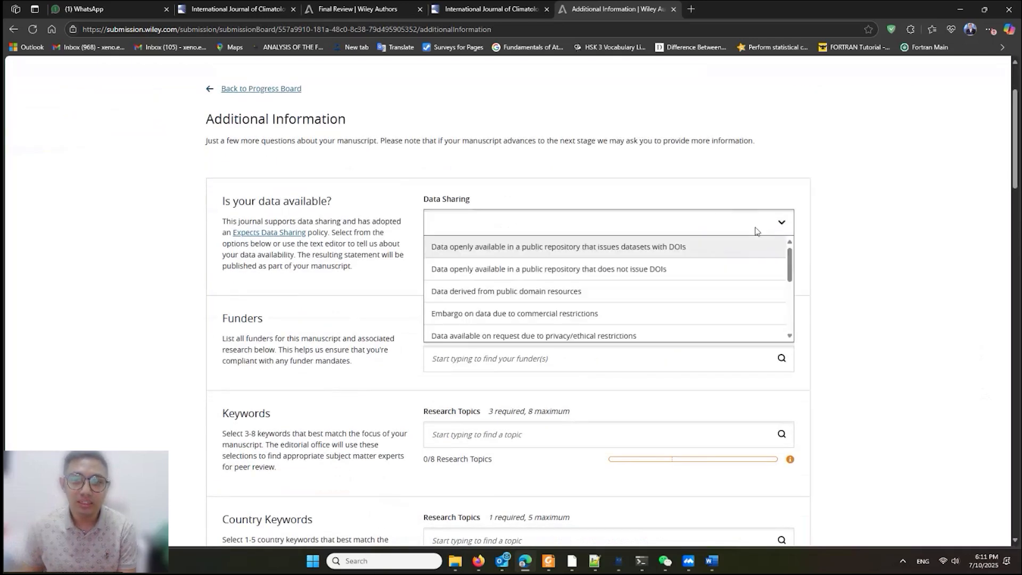
scroll(658, 295, down, 3)
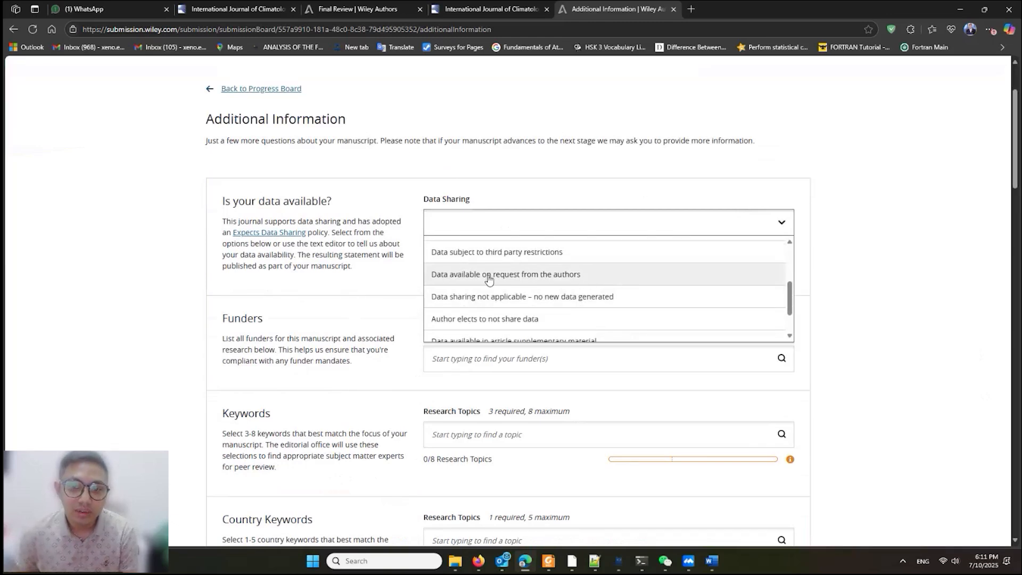
click(555, 281)
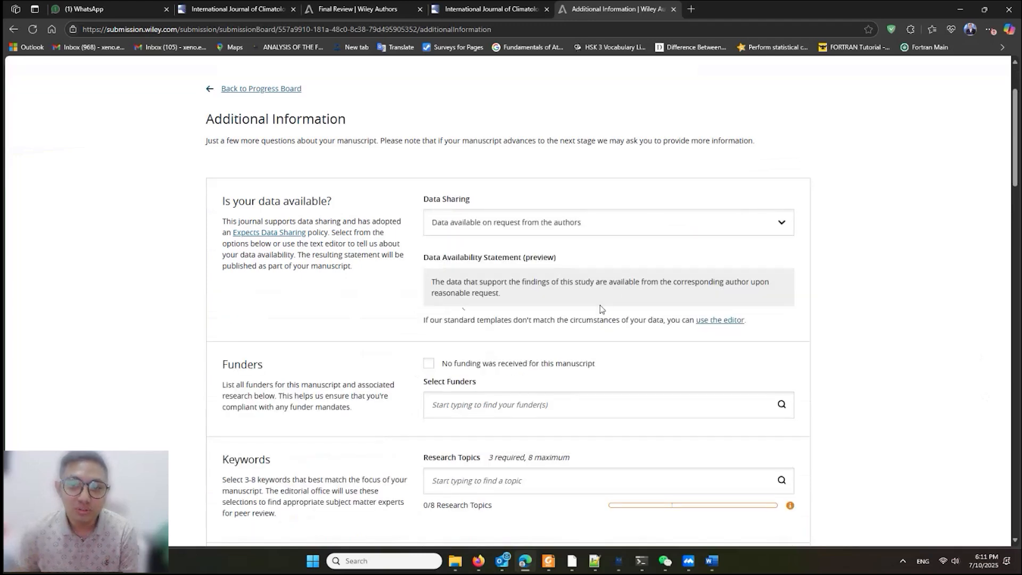
Declare under Funders that no funding was received for this manuscript.
scroll(600, 309, down, 2)
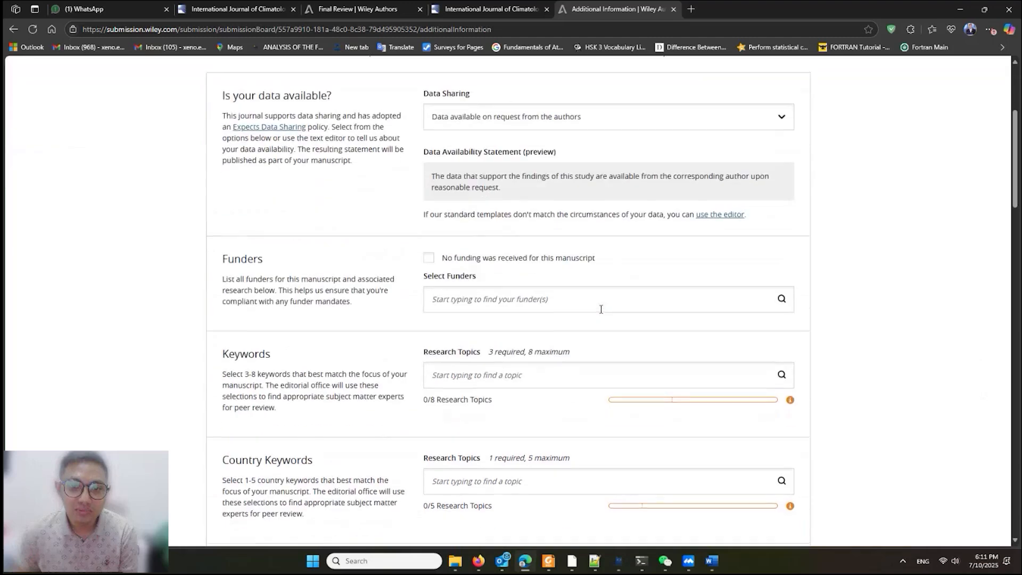
click(428, 257)
scroll(479, 298, down, 2)
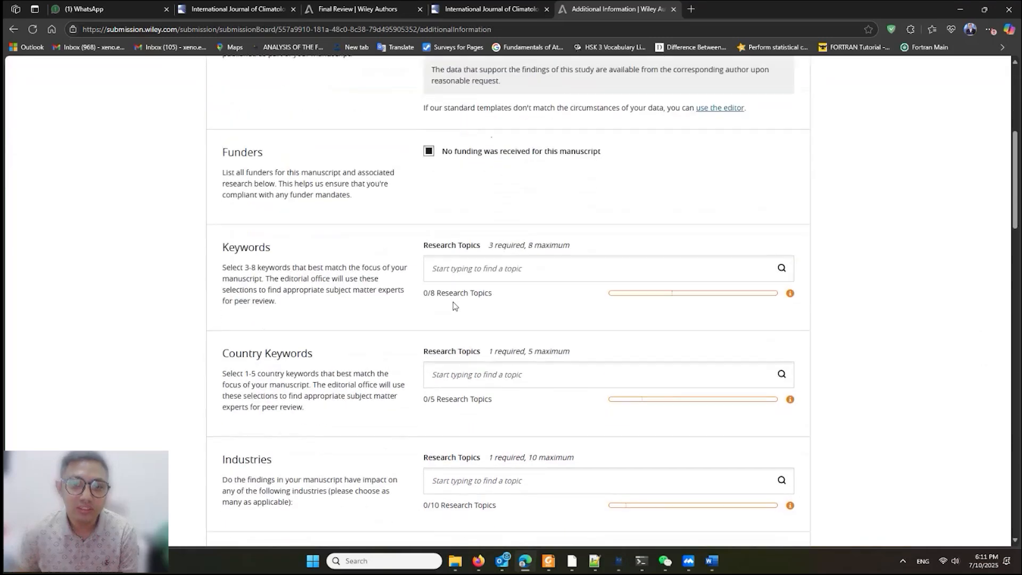
Add the research topic "1. Tool and methods; Observational data analysis" under Keywords.
click(487, 271)
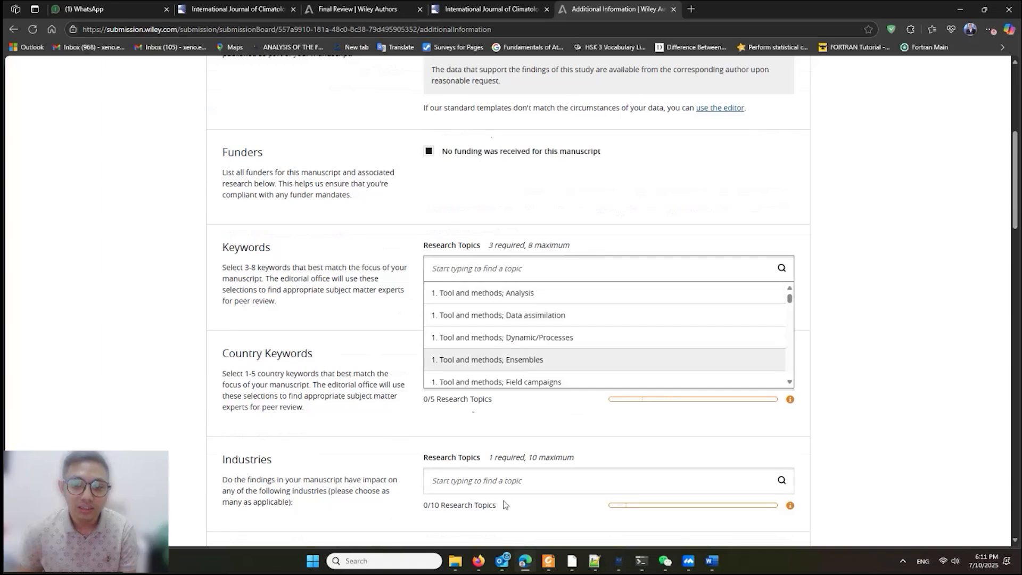
mouse_move(709, 564)
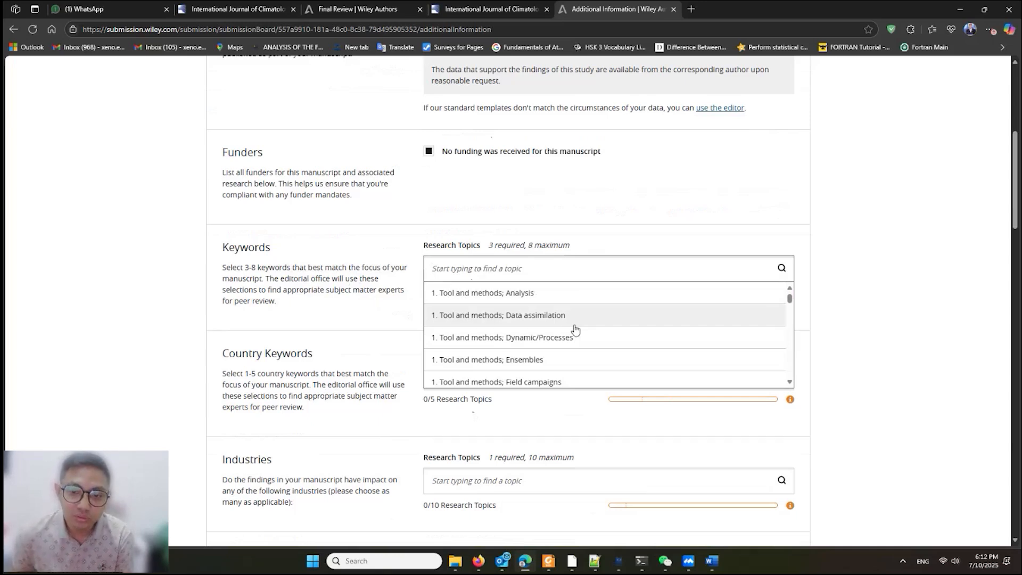
scroll(574, 343, down, 3)
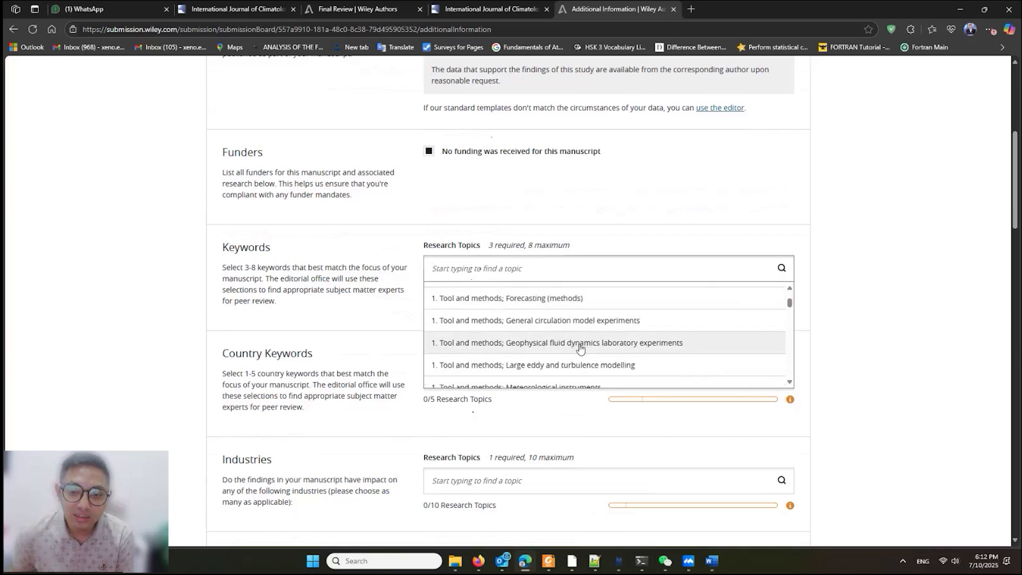
scroll(578, 361, down, 1)
scroll(577, 350, down, 1)
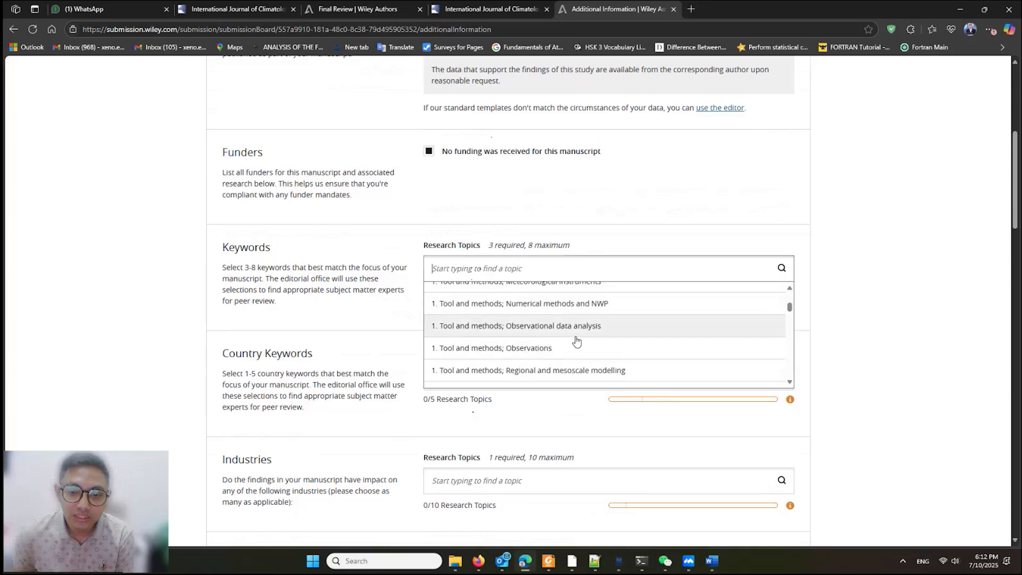
click(580, 337)
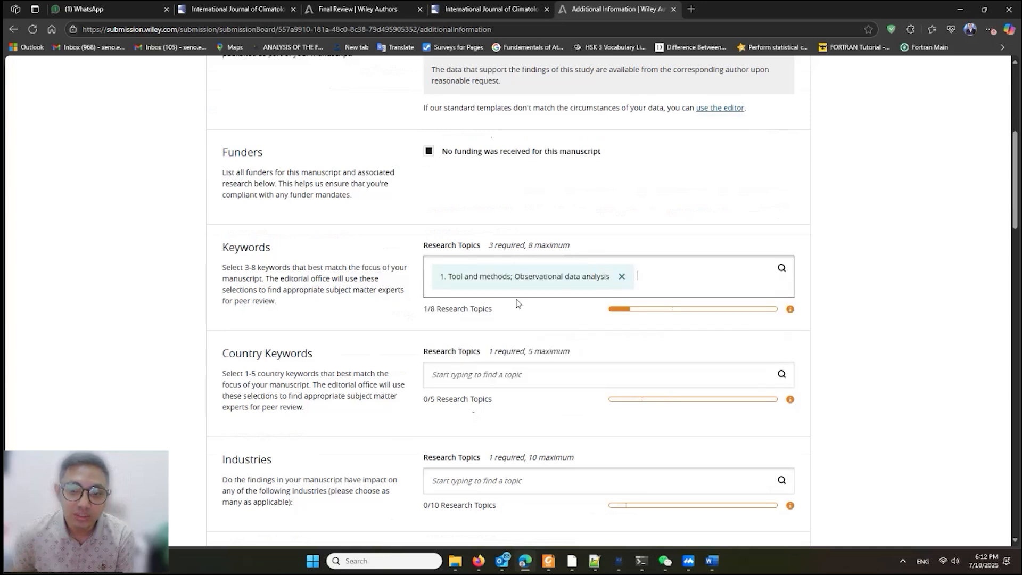
click(655, 279)
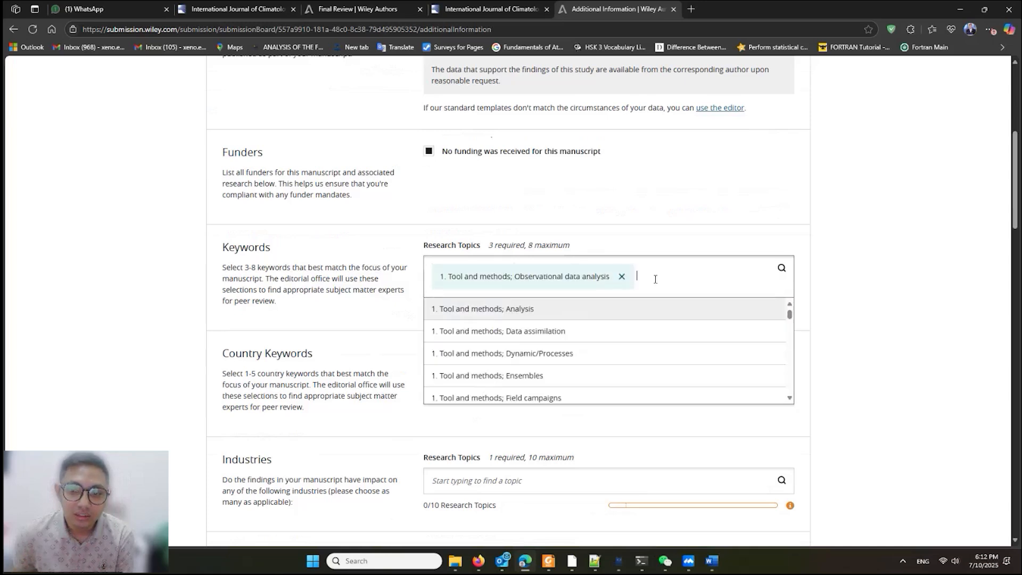
scroll(591, 348, down, 10)
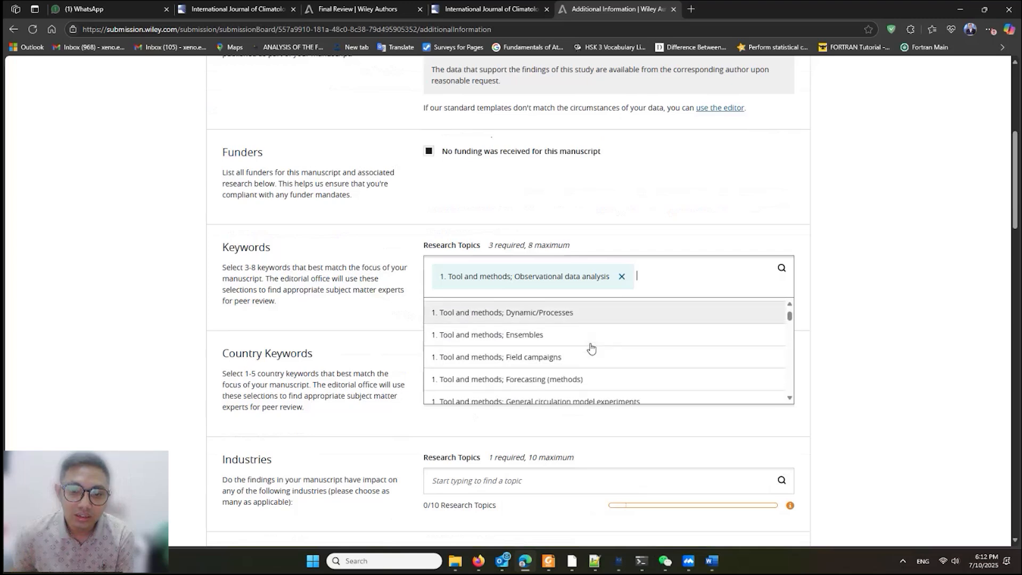
scroll(591, 349, down, 5)
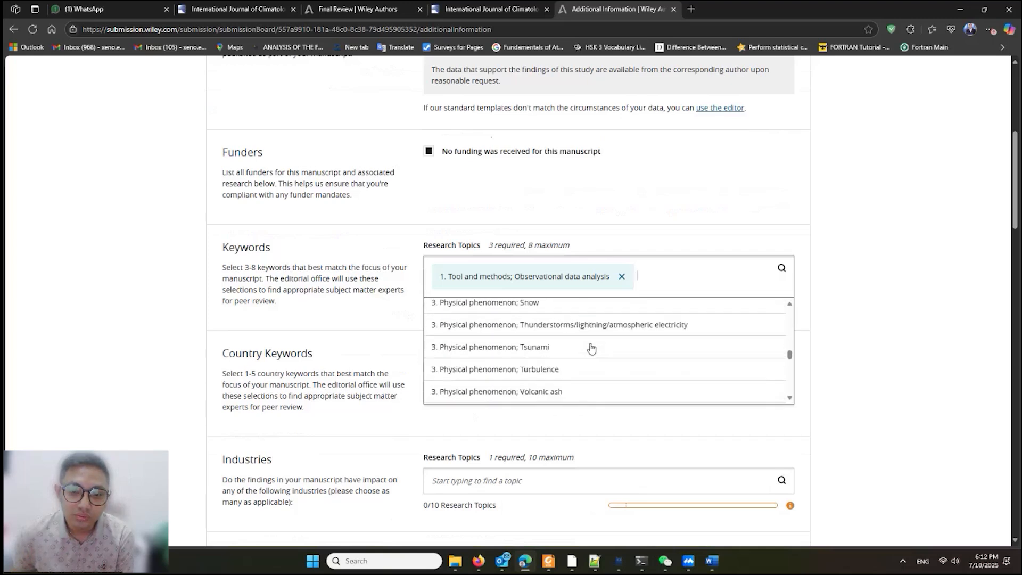
text(cli)
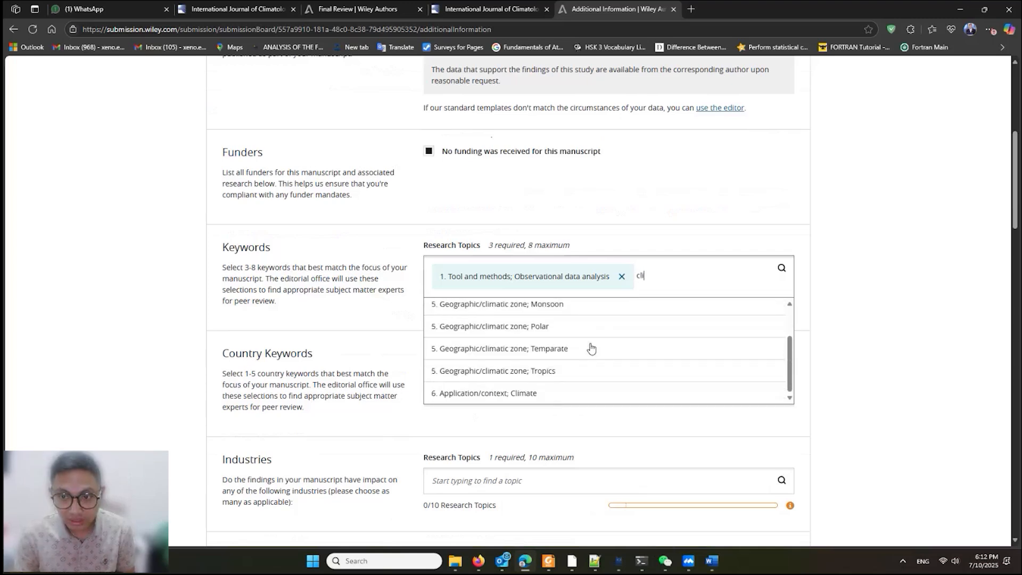
text(ma)
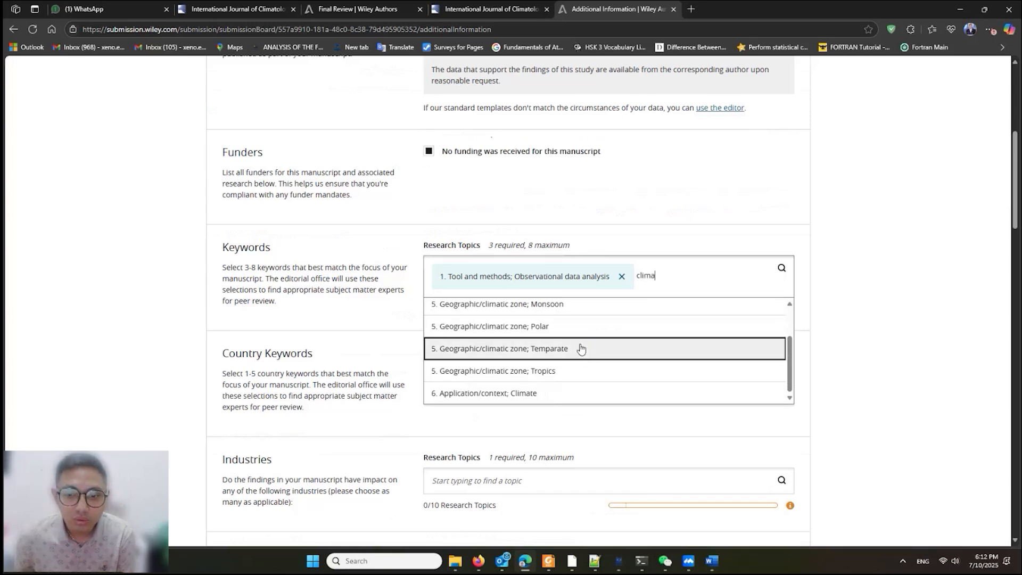
scroll(582, 350, down, 2)
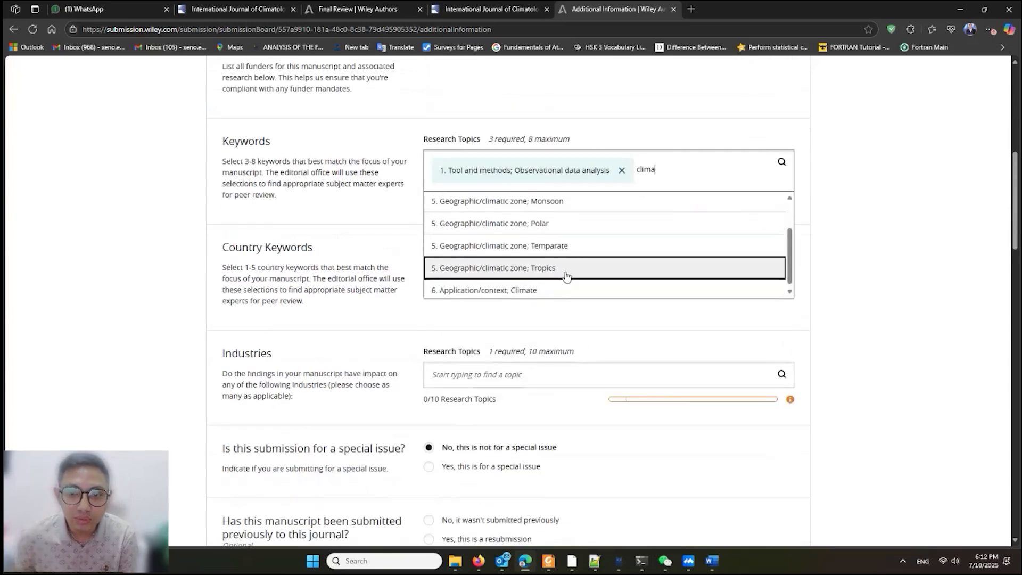
scroll(566, 276, up, 2)
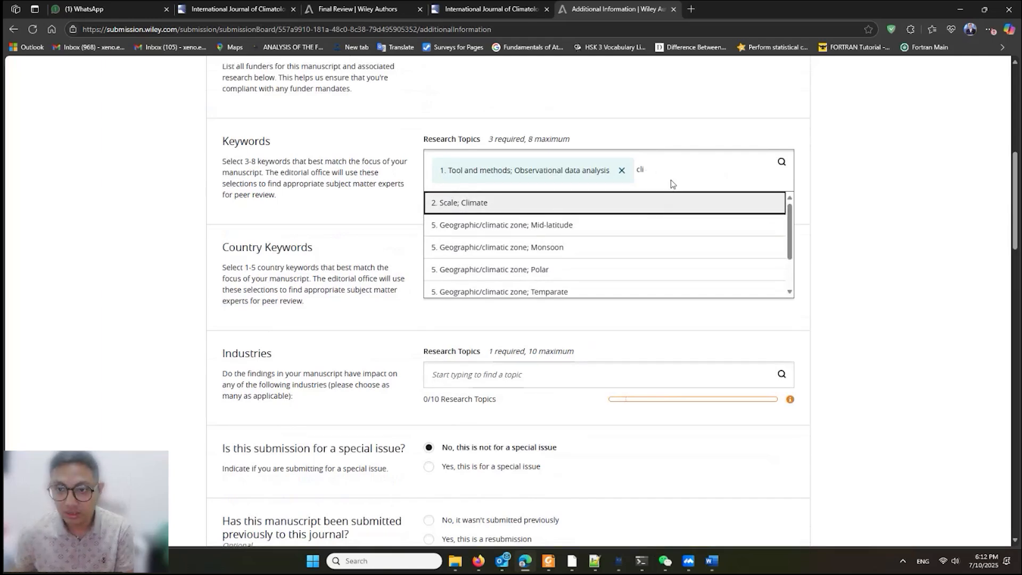
key(BackSpace)
key(BackSpace)
key(BackSpace)
Add "4. Geophysical sphere; Boundary layer" to the manuscript's Keywords research topics.
scroll(554, 234, down, 1)
scroll(544, 250, down, 6)
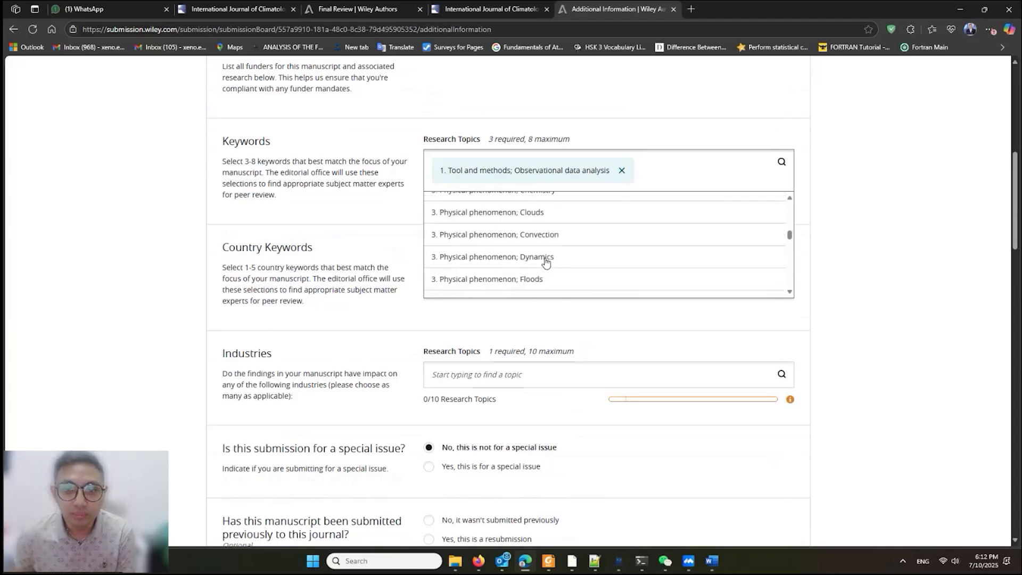
scroll(546, 267, down, 2)
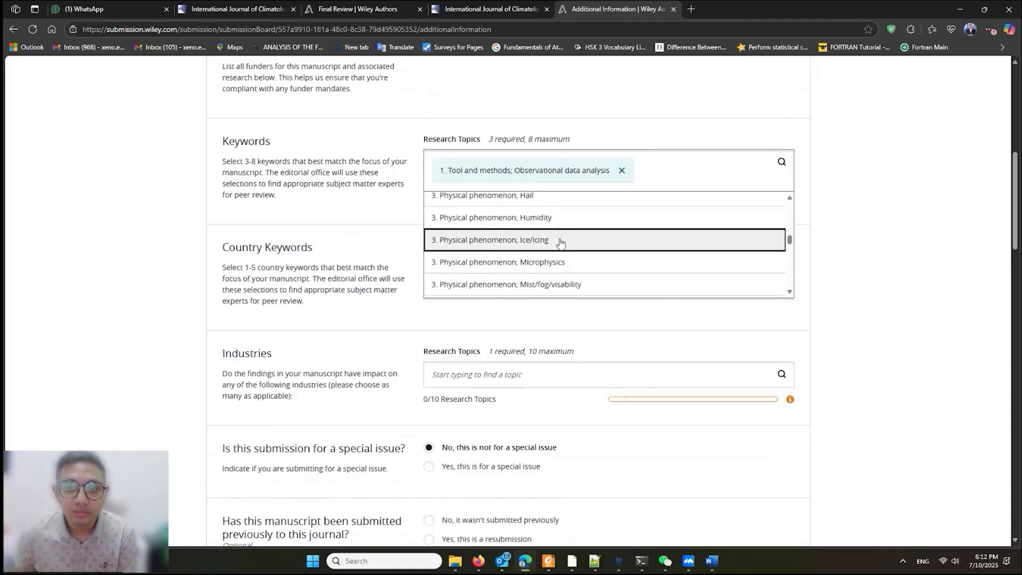
scroll(569, 255, down, 3)
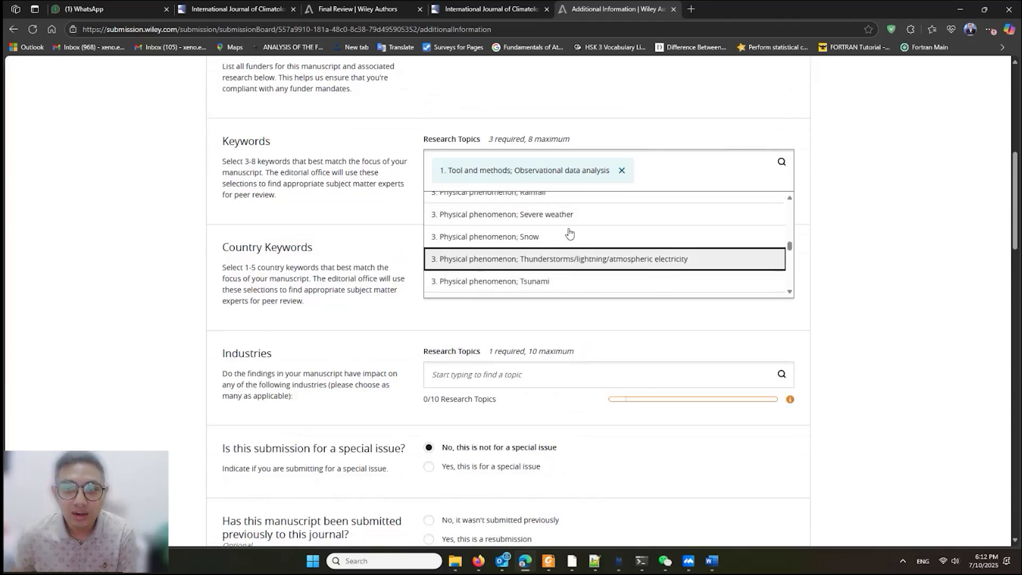
scroll(570, 234, down, 1)
scroll(569, 250, down, 1)
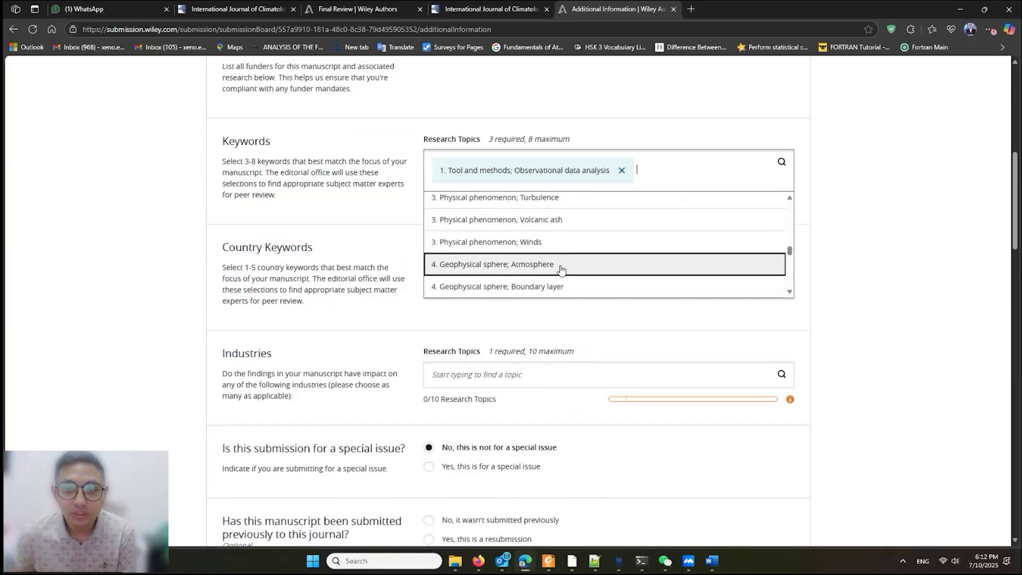
scroll(562, 269, down, 1)
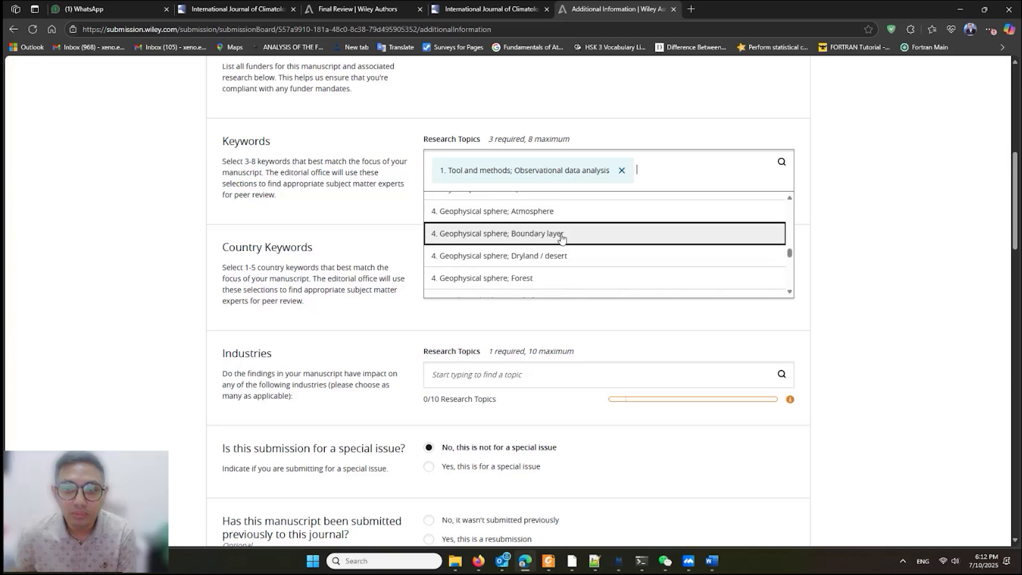
click(562, 236)
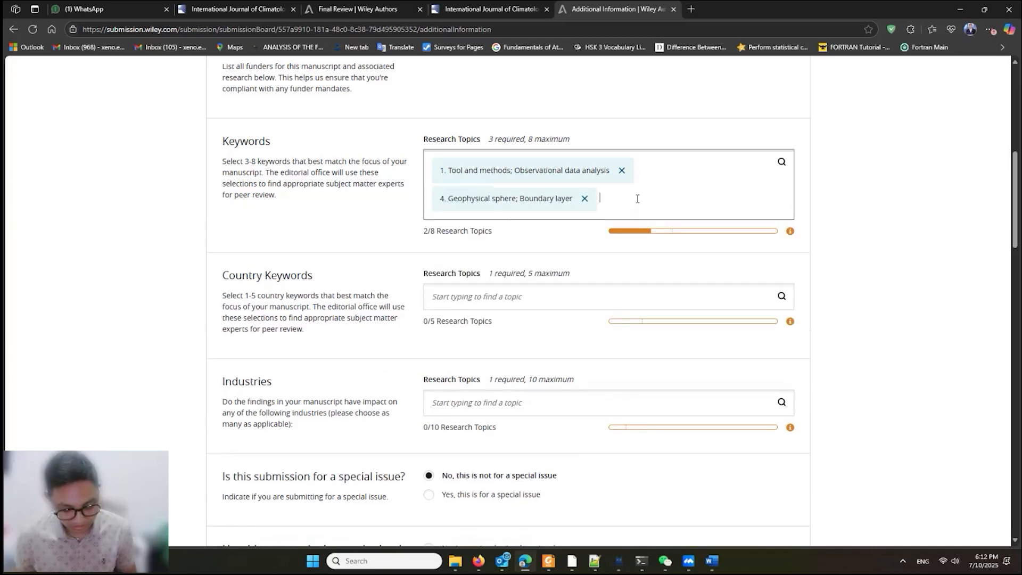
text(Air)
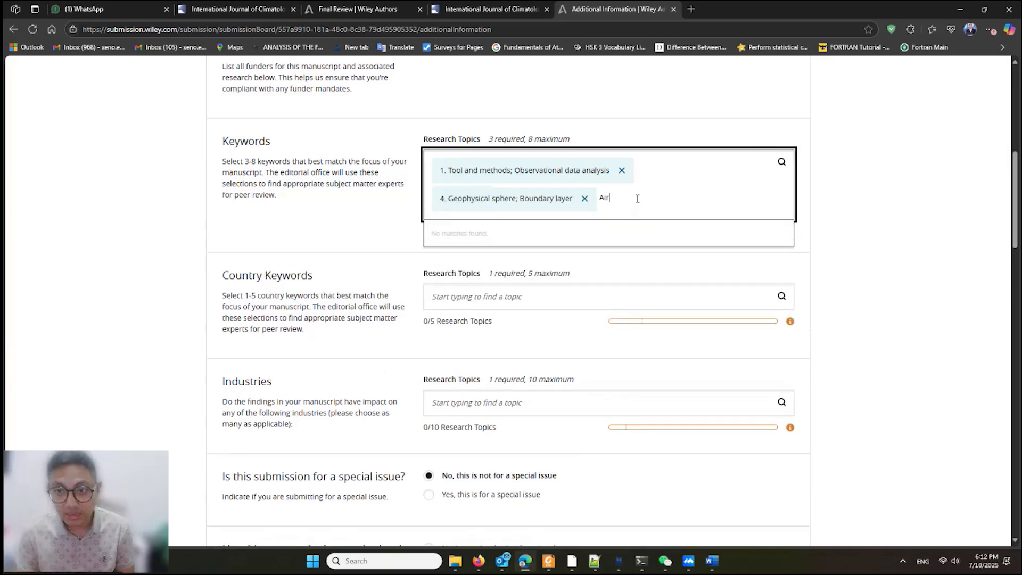
text(-sea)
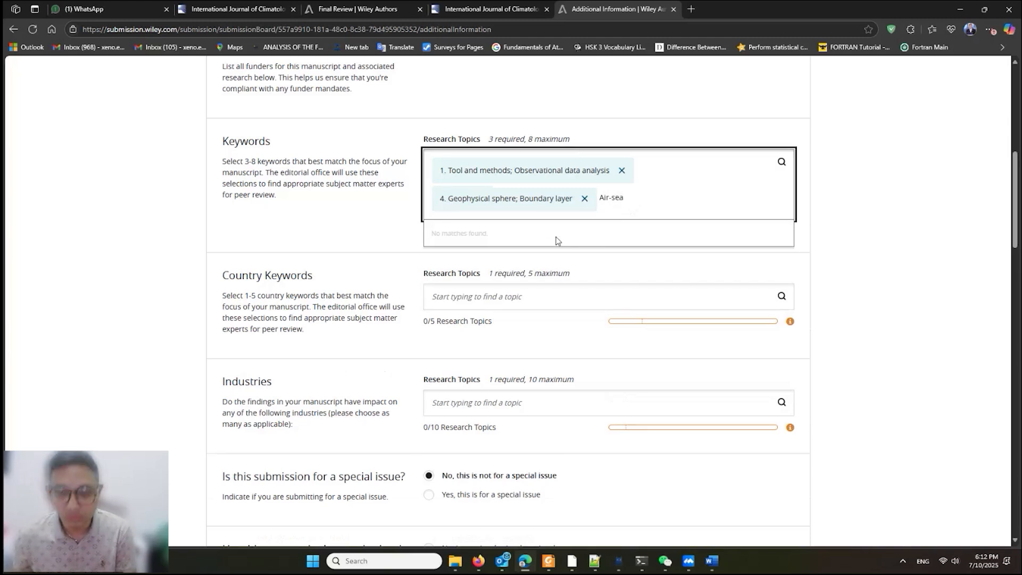
key(BackSpace)
key(BackSpace)
key(BackSpace)
key(BackSpace)
key(BackSpace)
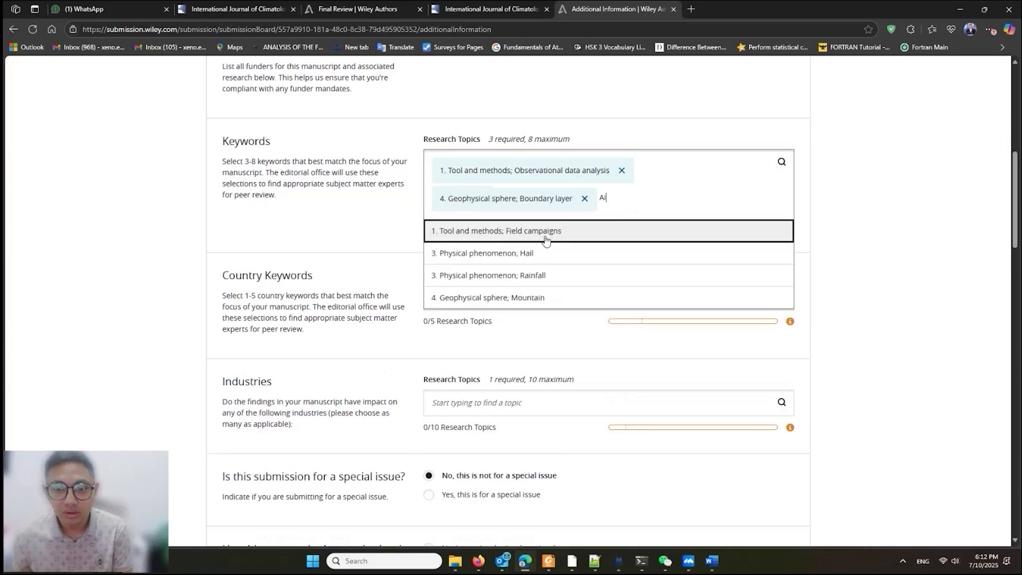
key(BackSpace)
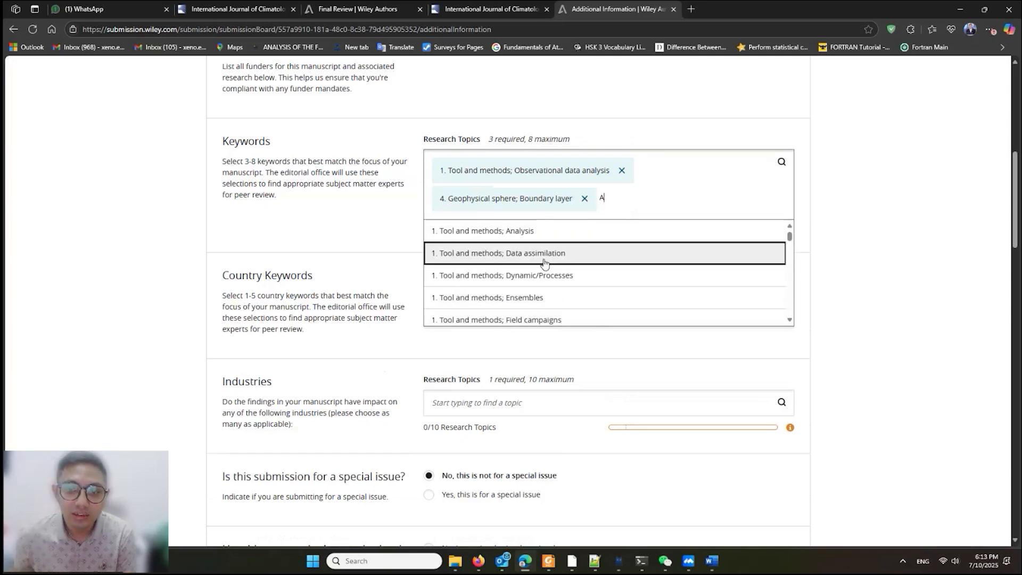
Add the general topic "1. Tool and methods; Observations" to the manuscript's Keywords.
scroll(545, 290, down, 2)
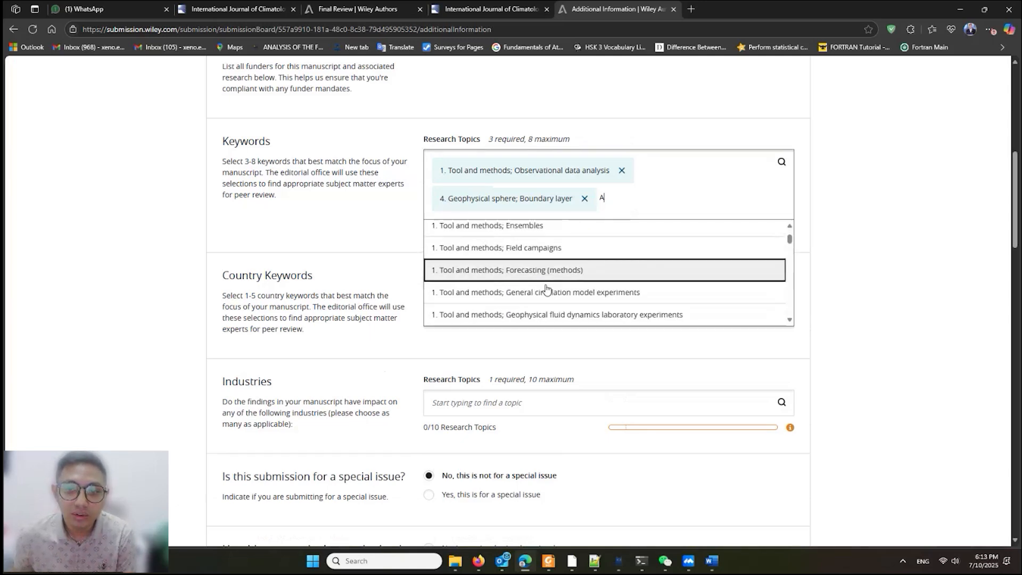
scroll(547, 290, down, 1)
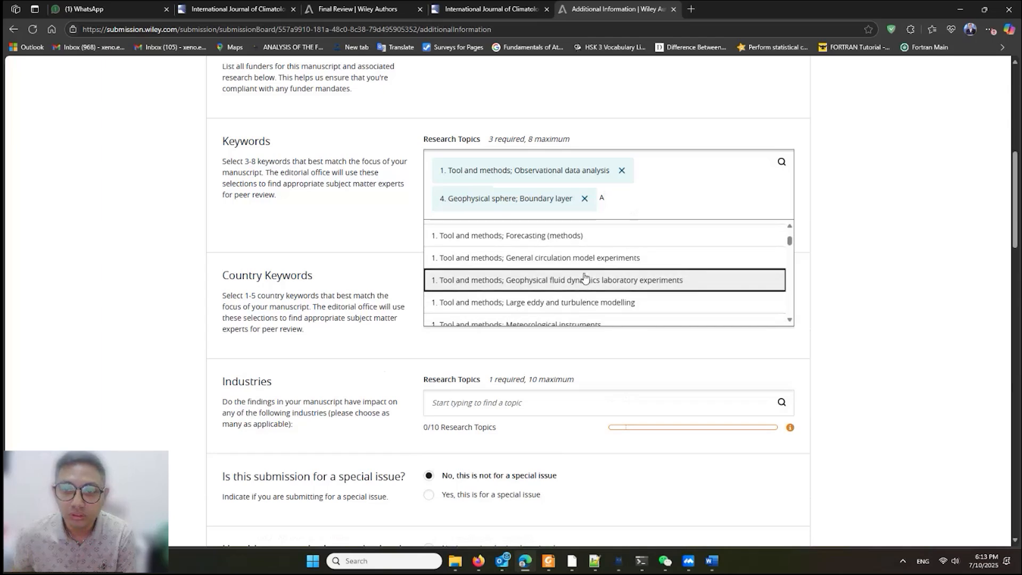
scroll(585, 276, down, 1)
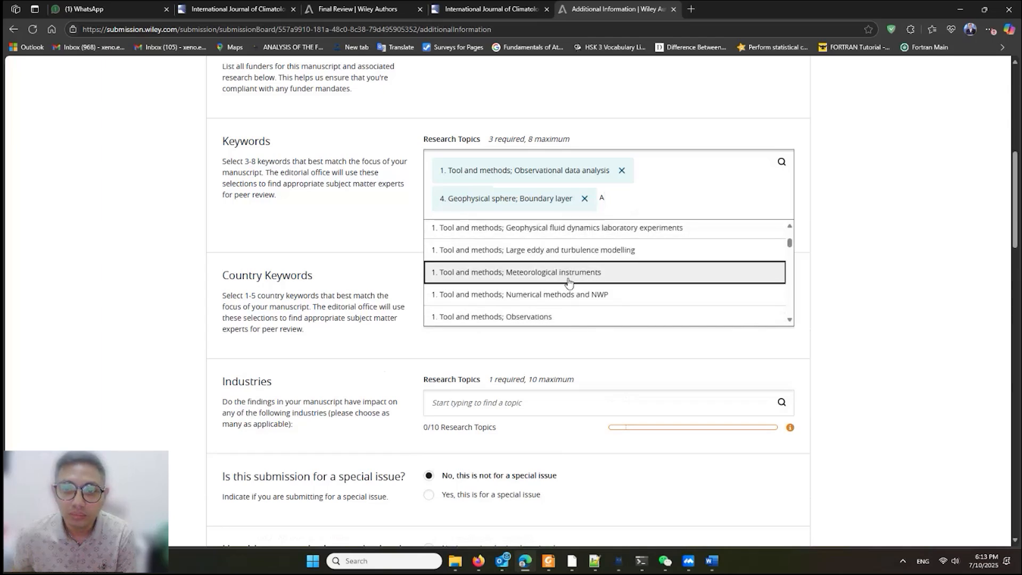
scroll(568, 282, down, 2)
scroll(548, 271, up, 2)
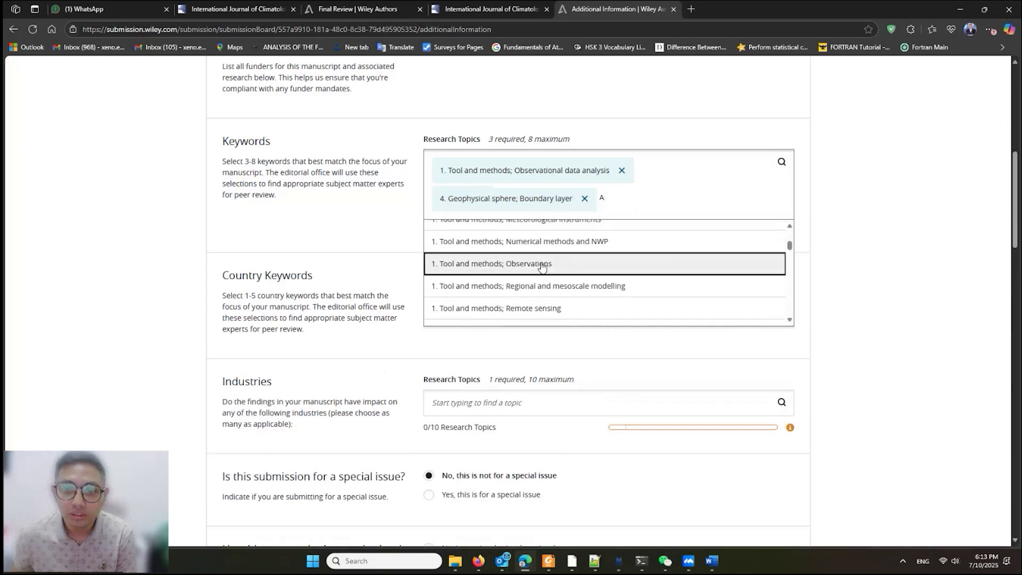
click(541, 268)
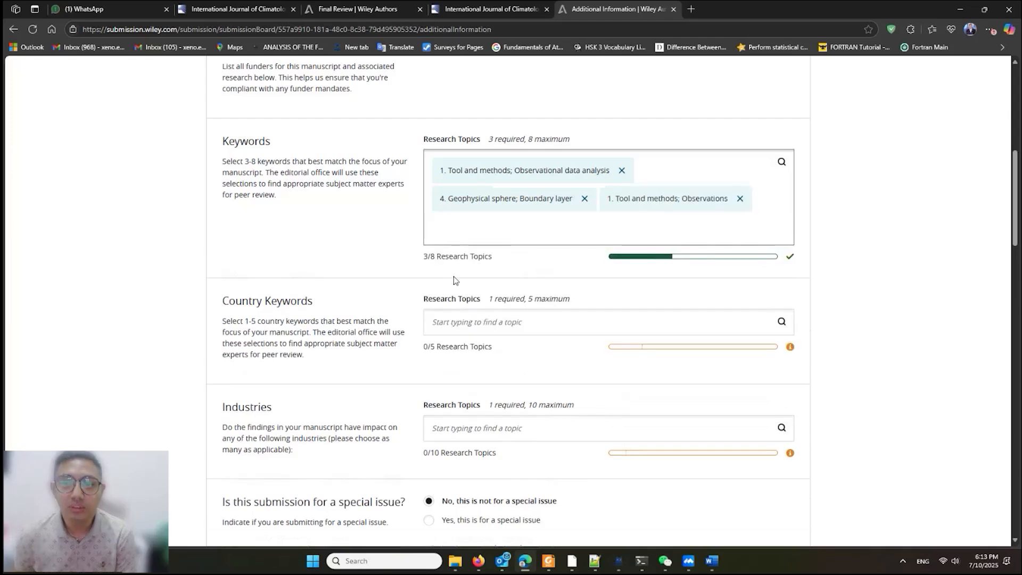
Add Kenya, Rwanda, Uganda and "Tanzania, United Republic Of" as Country Keywords for the manuscript.
scroll(441, 292, down, 2)
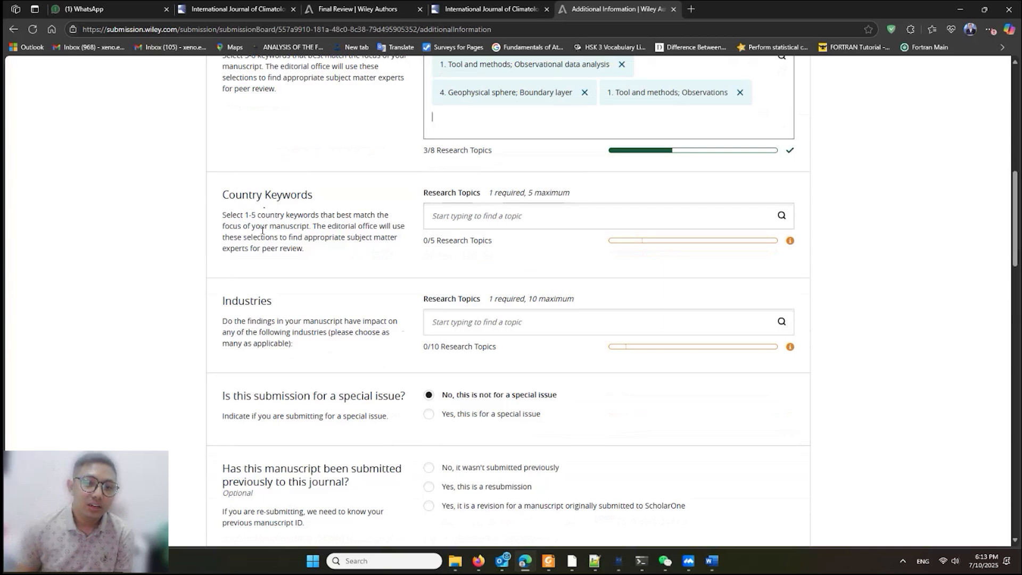
click(483, 220)
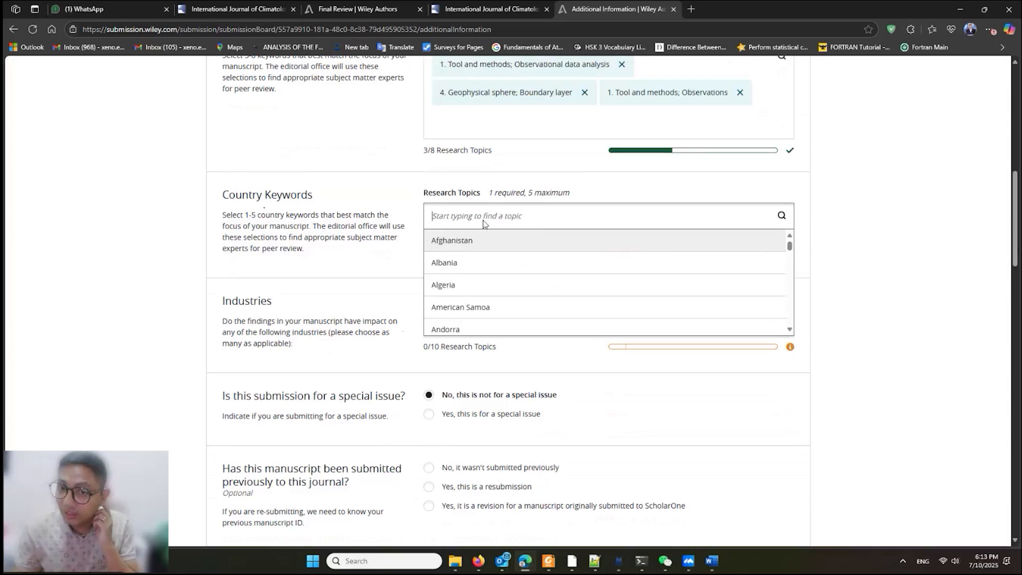
text(Ken)
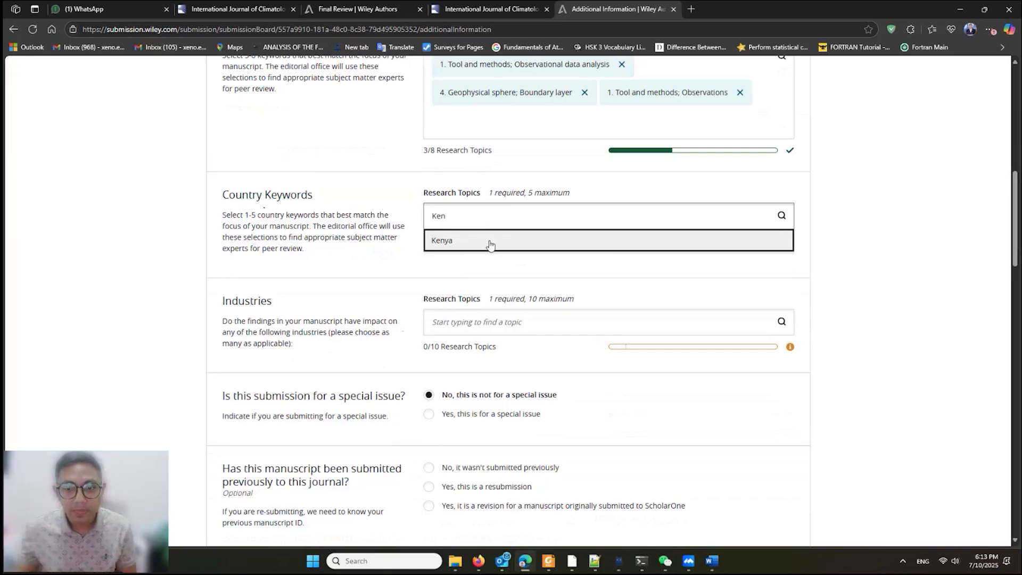
click(490, 244)
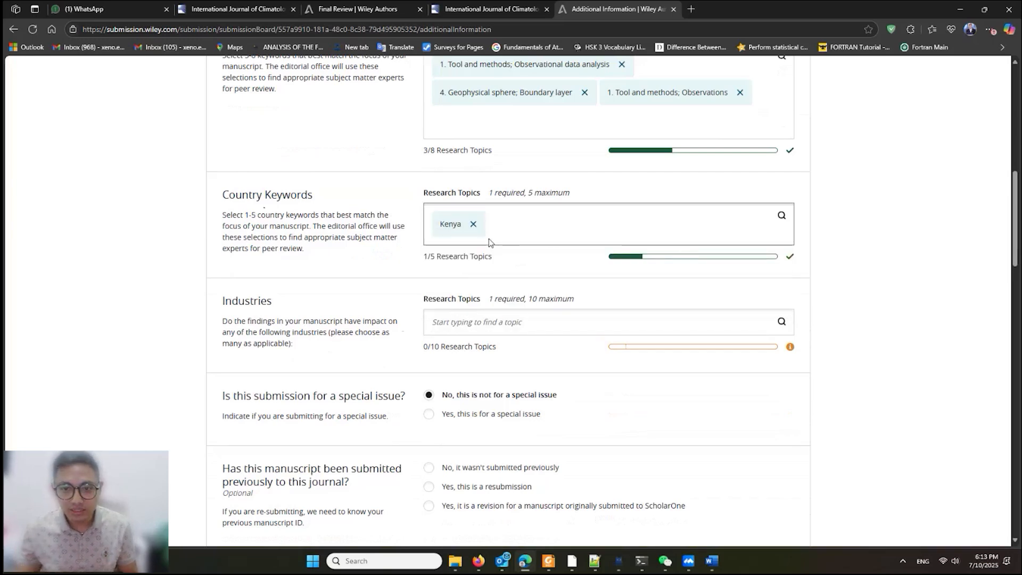
text(Rw)
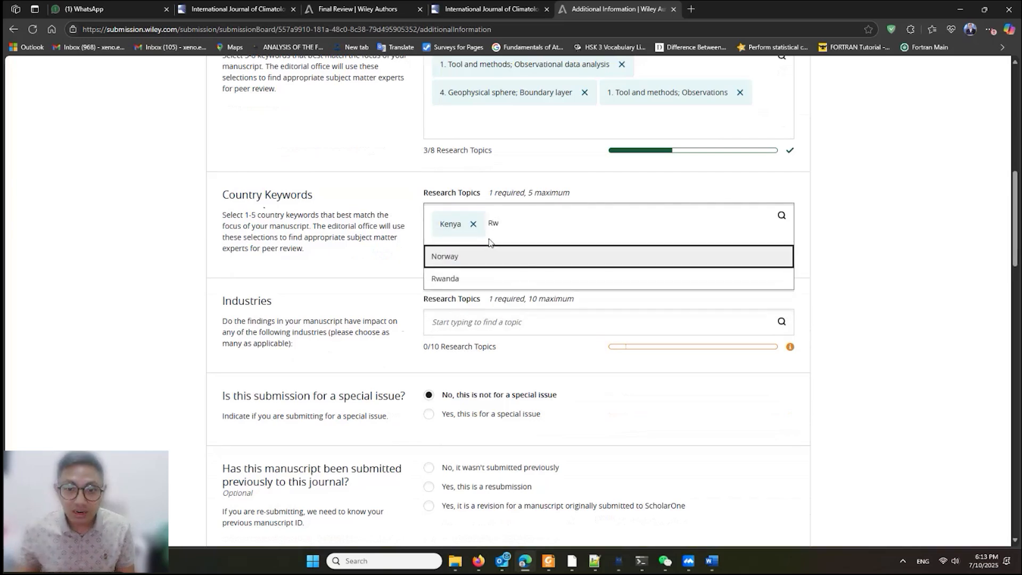
click(460, 279)
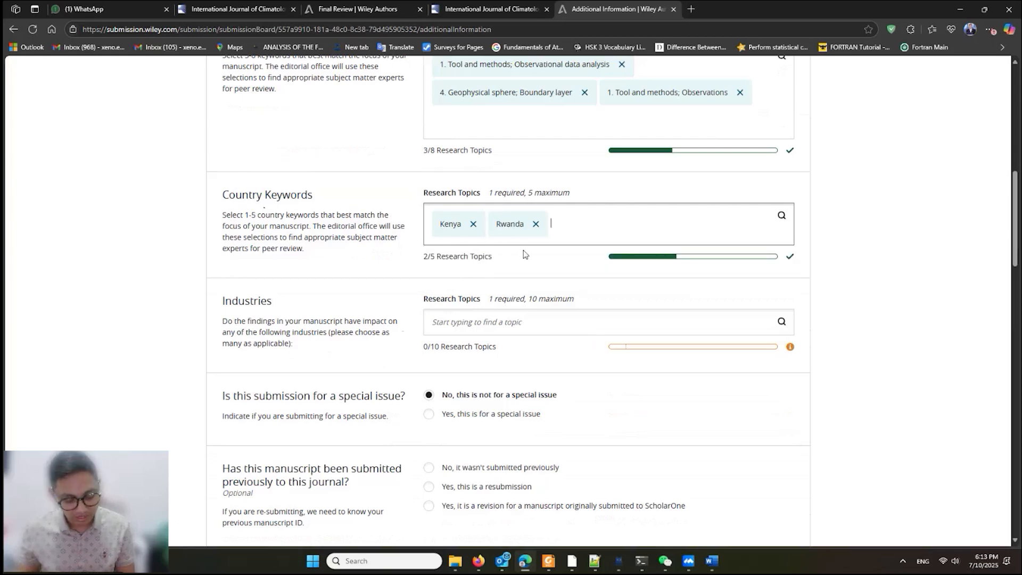
text(Ug)
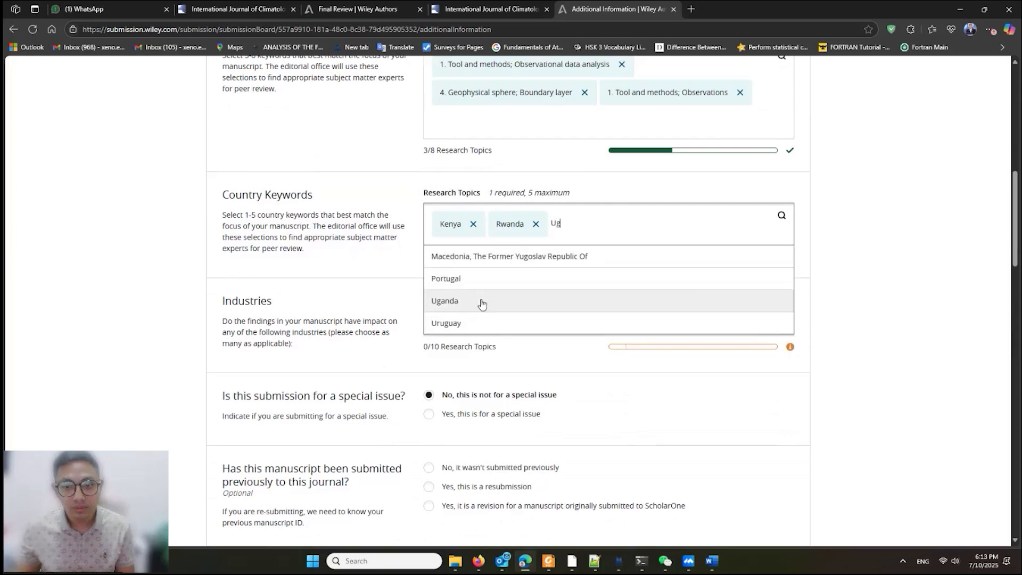
click(481, 301)
text(T)
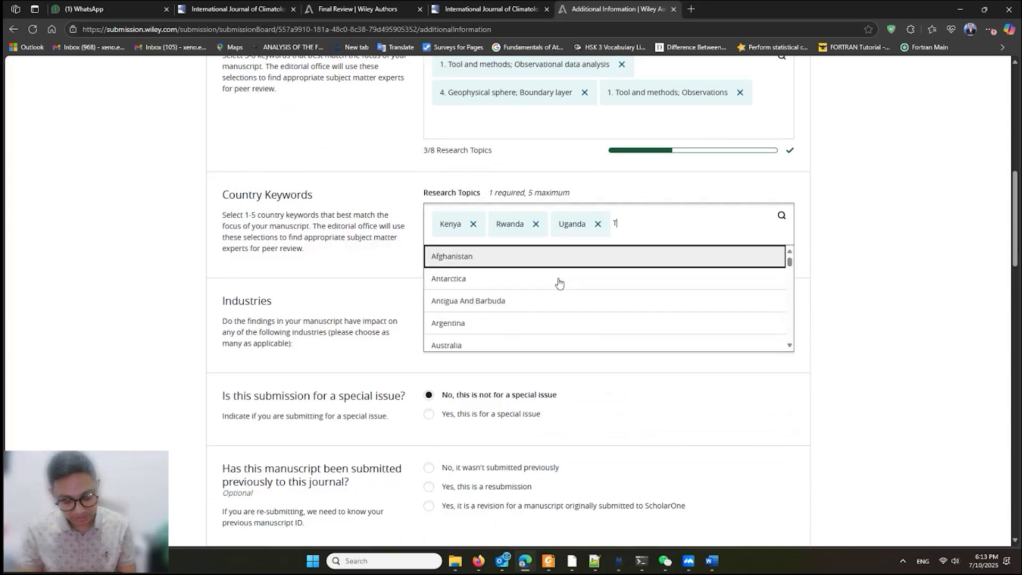
text(anz)
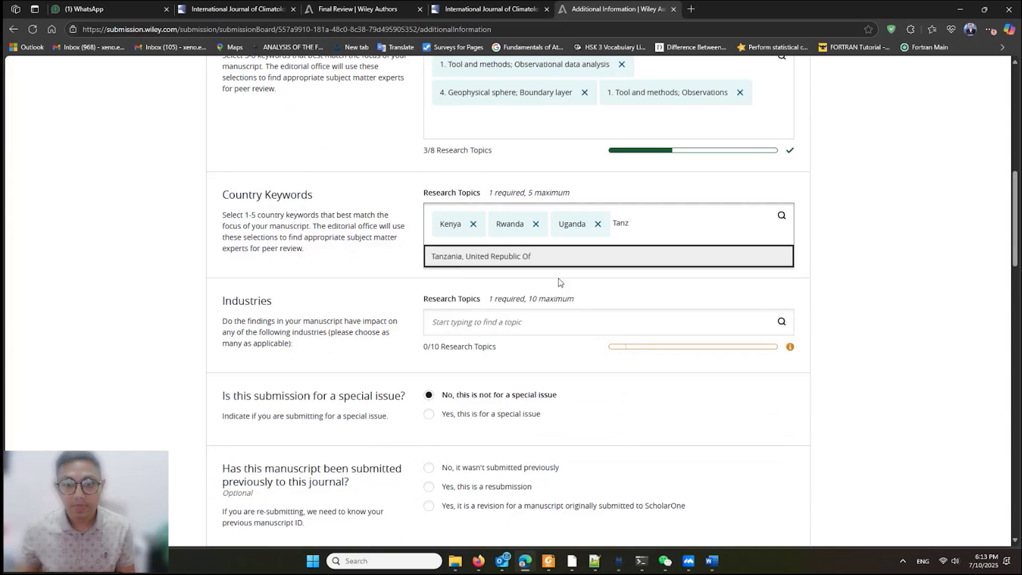
click(510, 256)
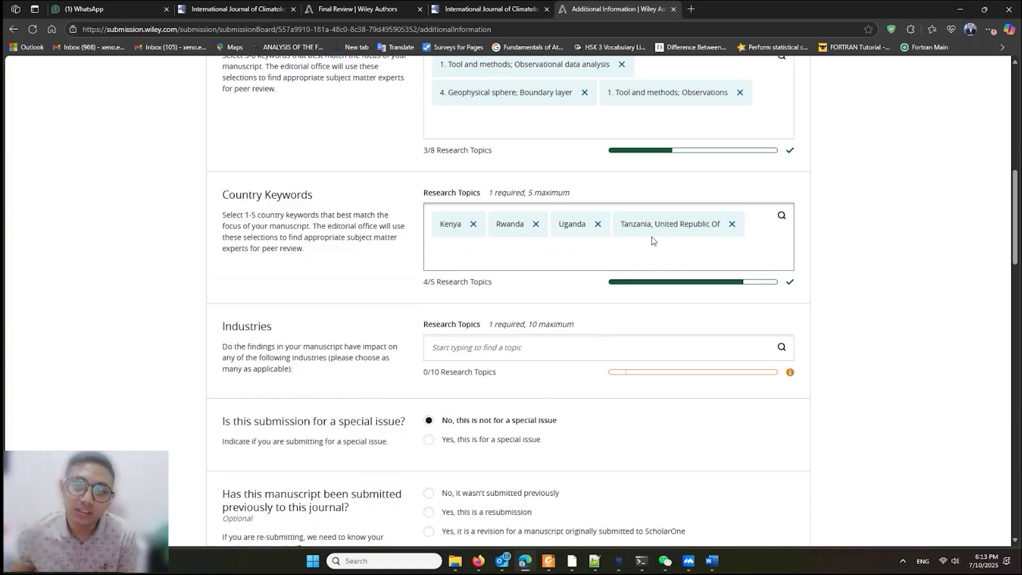
text(E)
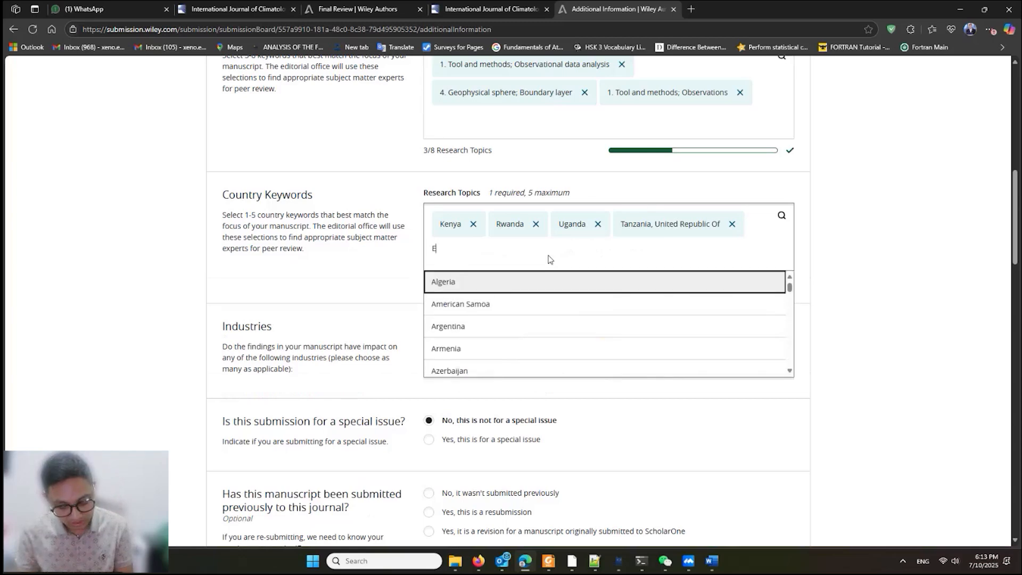
text(th)
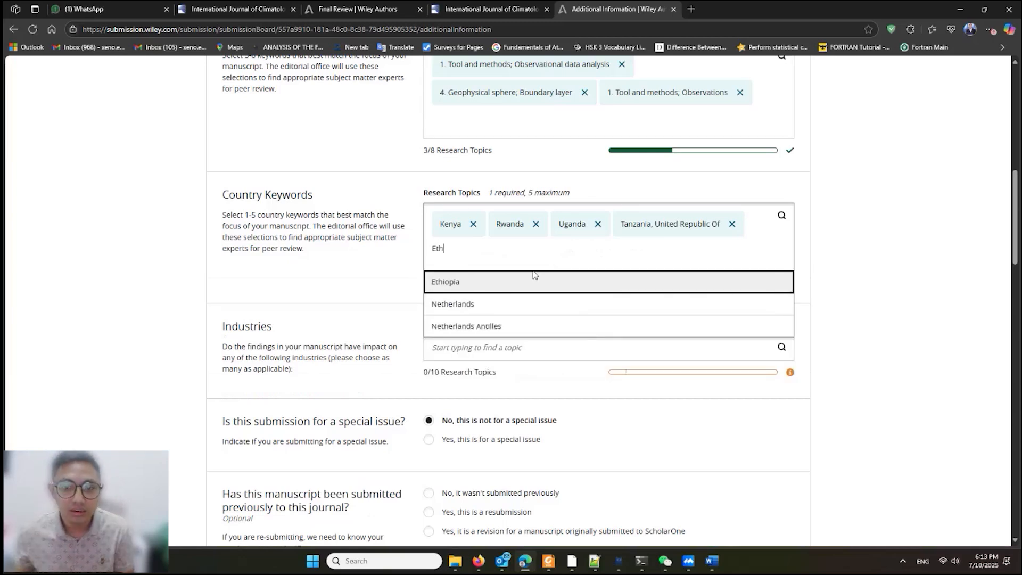
click(520, 286)
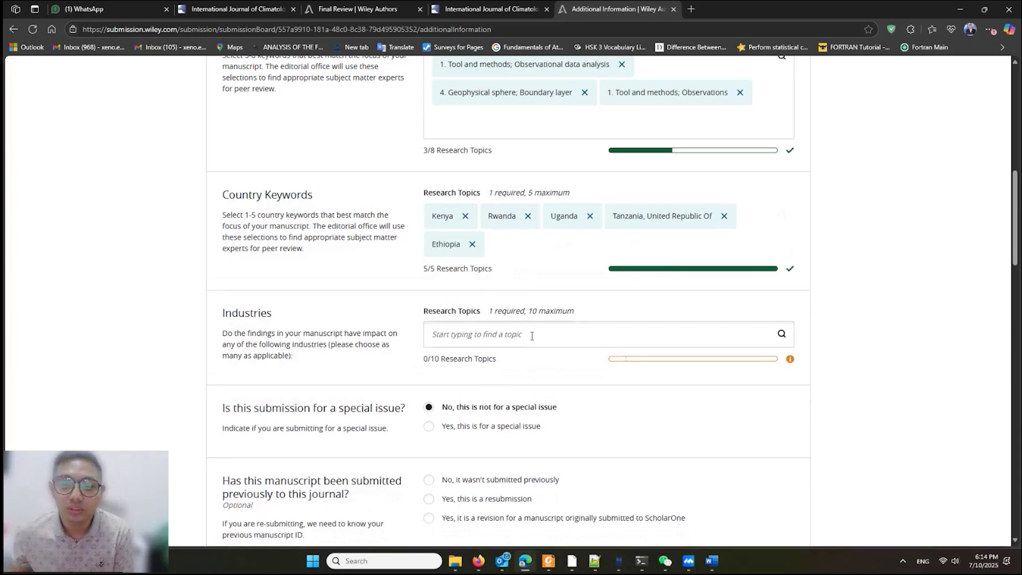
click(473, 244)
Add Agriculture/Forestry, Disaster reduction, and "Utilities (water, gas, oil, renewable energies, etc)" as the Industries impacted by the findings.
scroll(575, 337, down, 2)
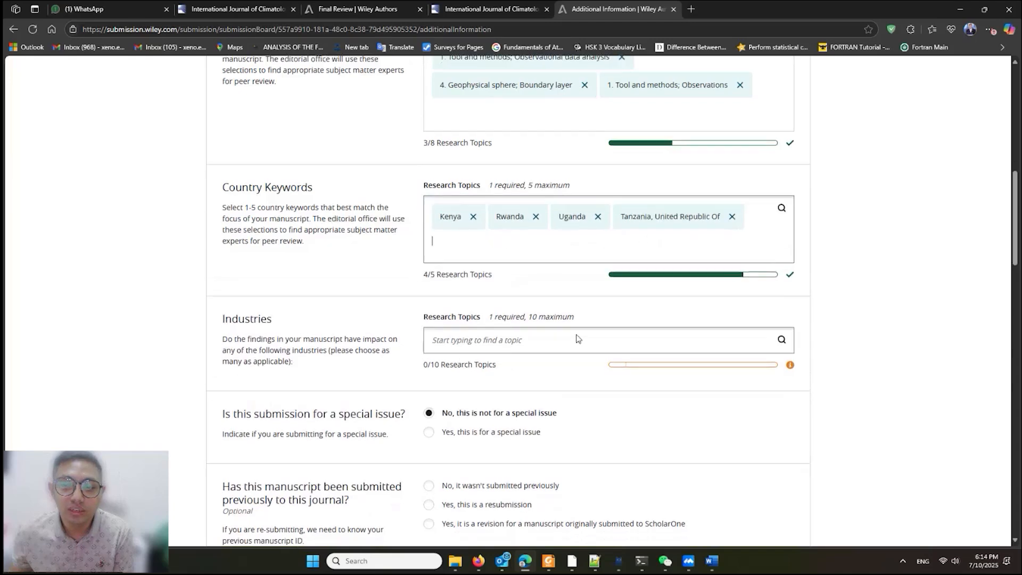
click(442, 243)
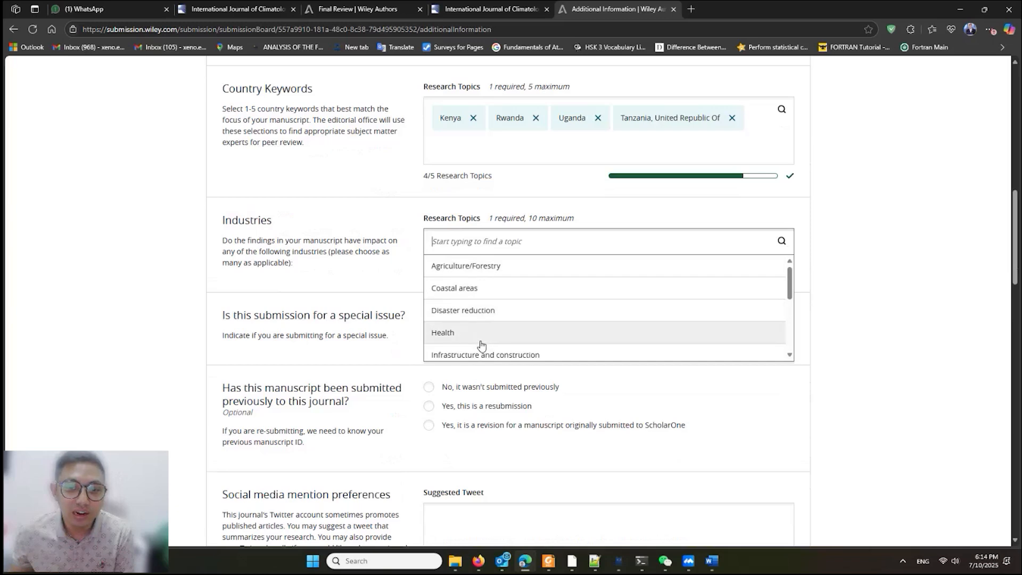
scroll(482, 336, down, 5)
scroll(487, 331, up, 5)
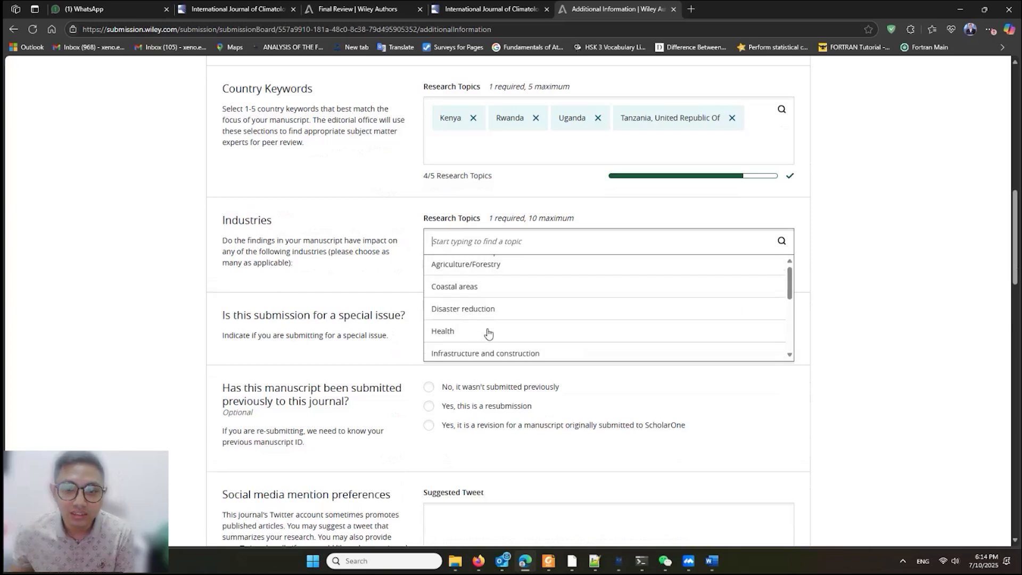
click(479, 269)
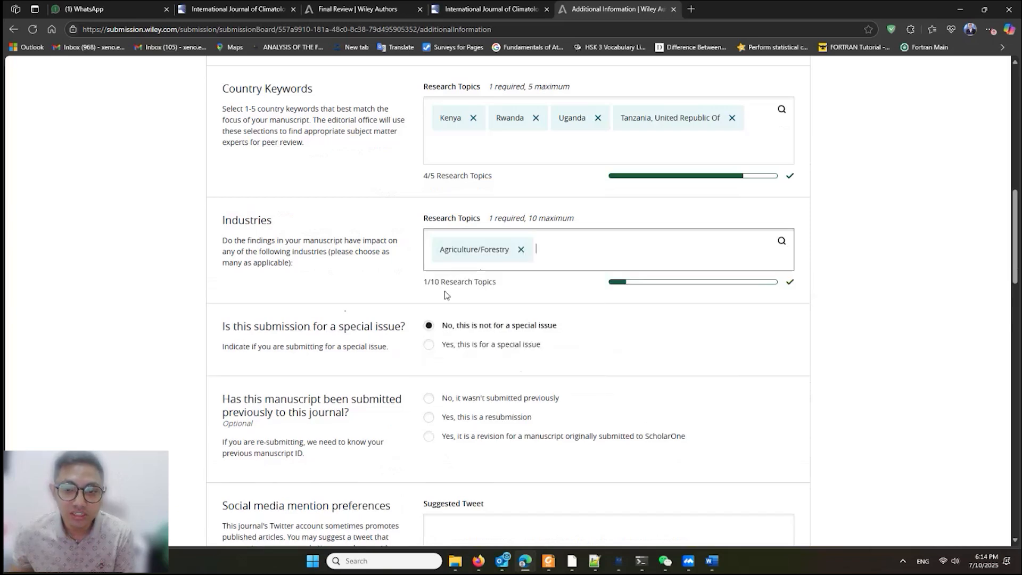
click(562, 265)
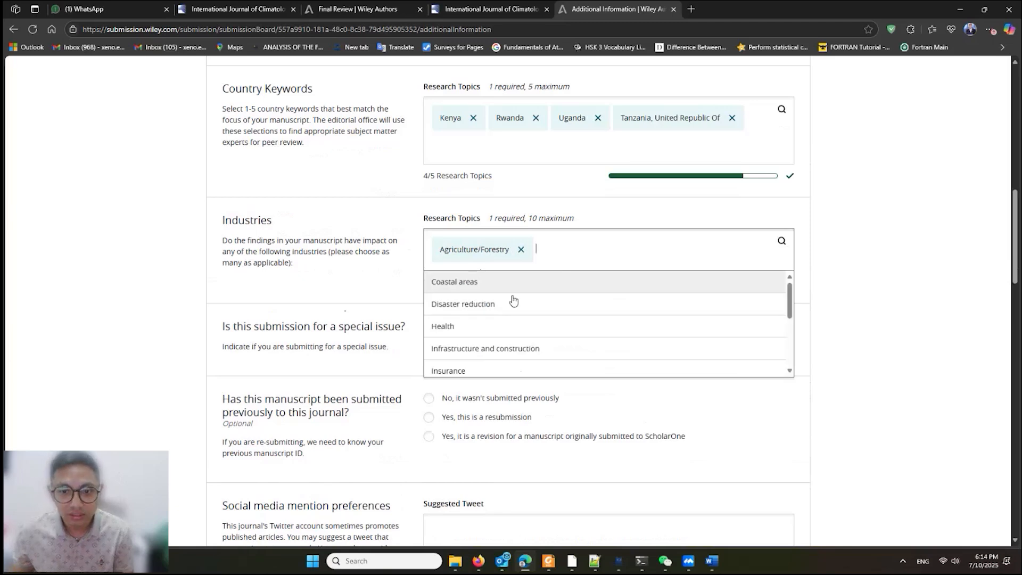
click(514, 315)
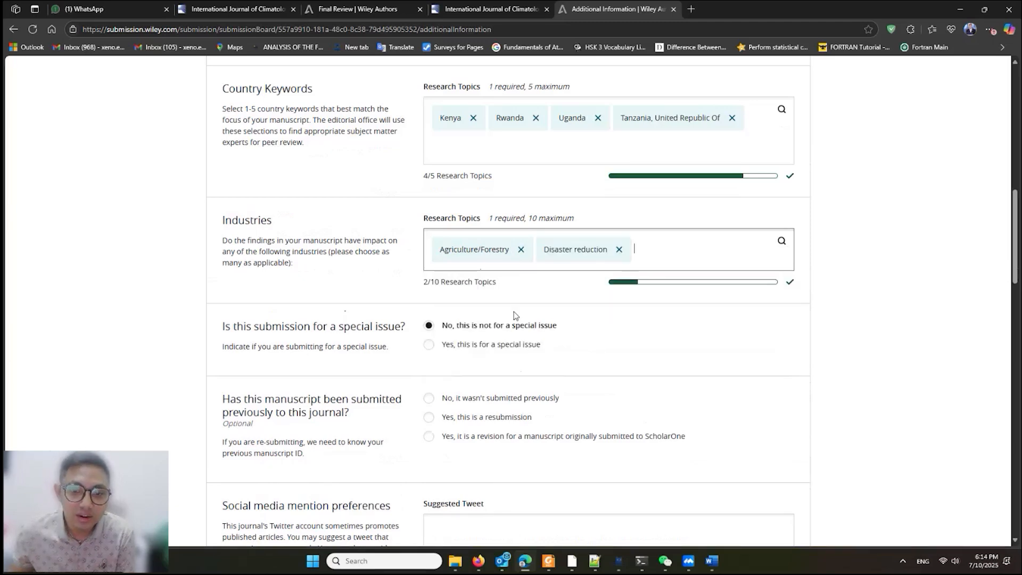
click(678, 245)
scroll(537, 327, down, 5)
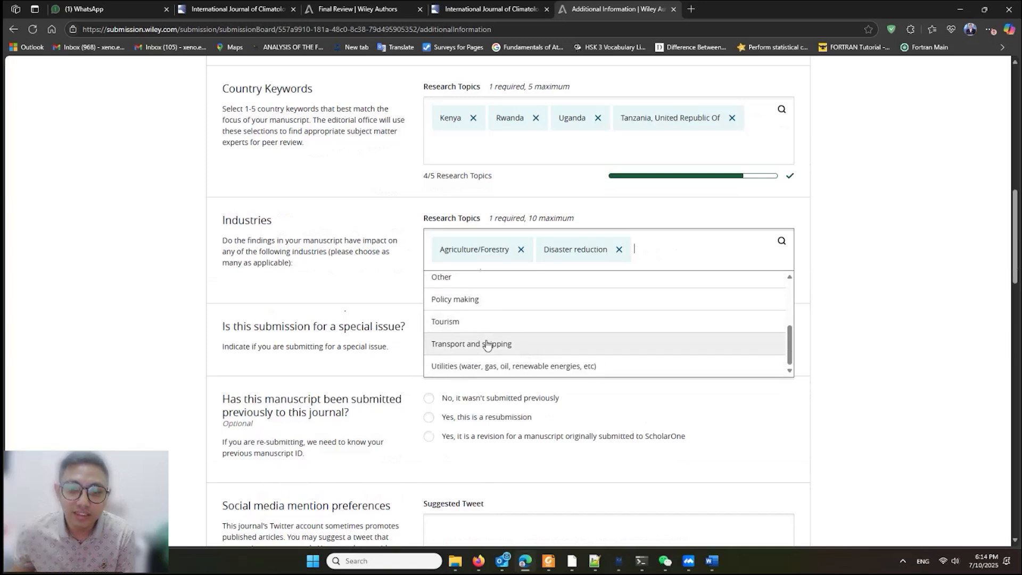
click(510, 366)
Examine the special issues on offer, leaving the submission marked as not for a special issue.
scroll(392, 350, down, 2)
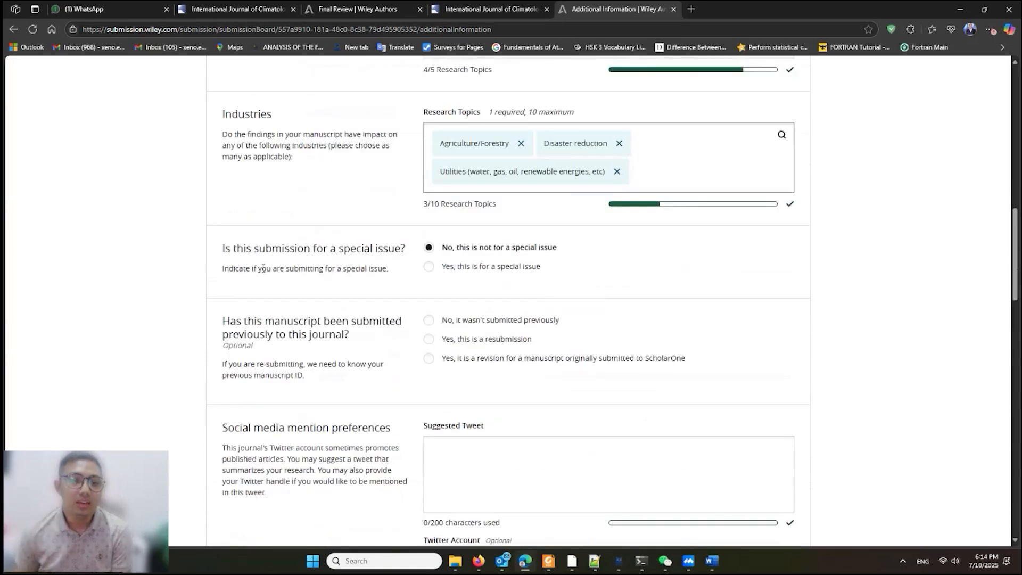
click(430, 267)
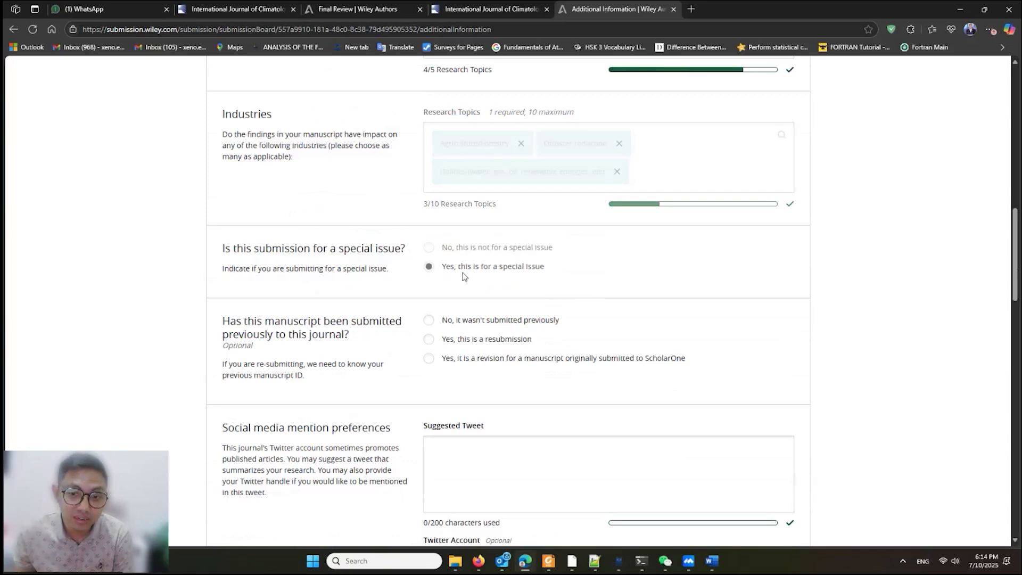
click(488, 332)
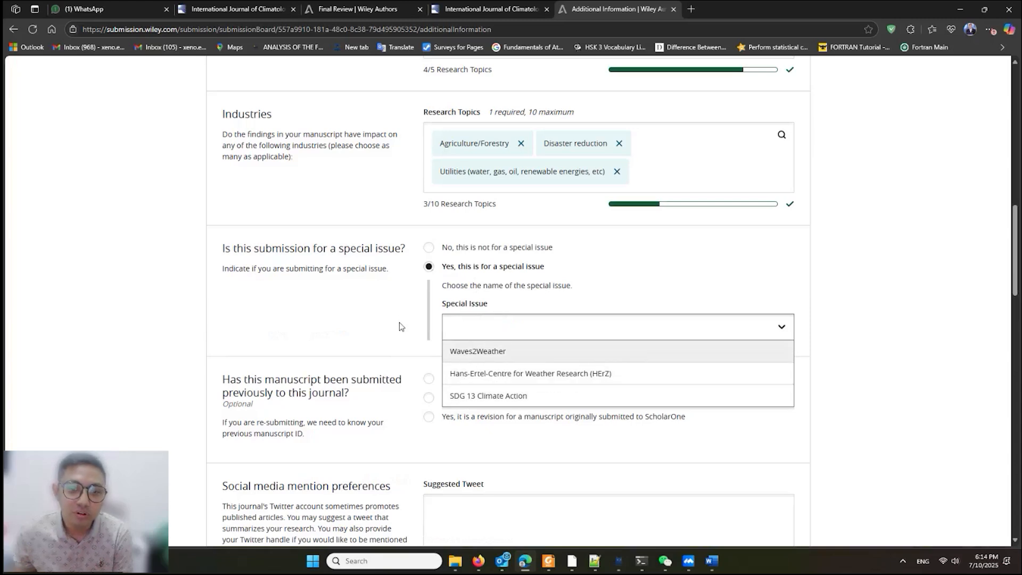
click(429, 248)
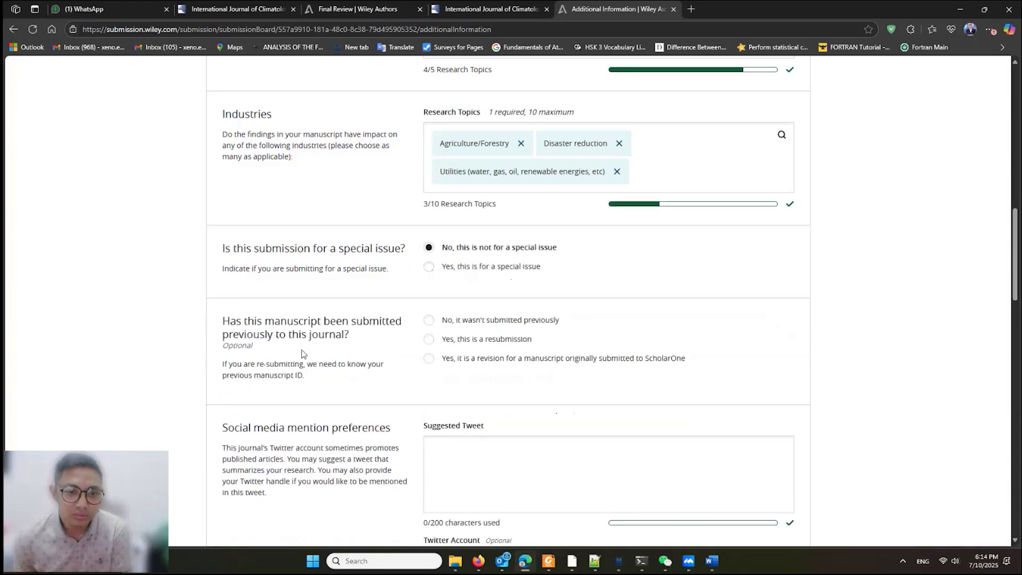
Declare that the manuscript was not submitted previously to this journal.
scroll(302, 353, down, 1)
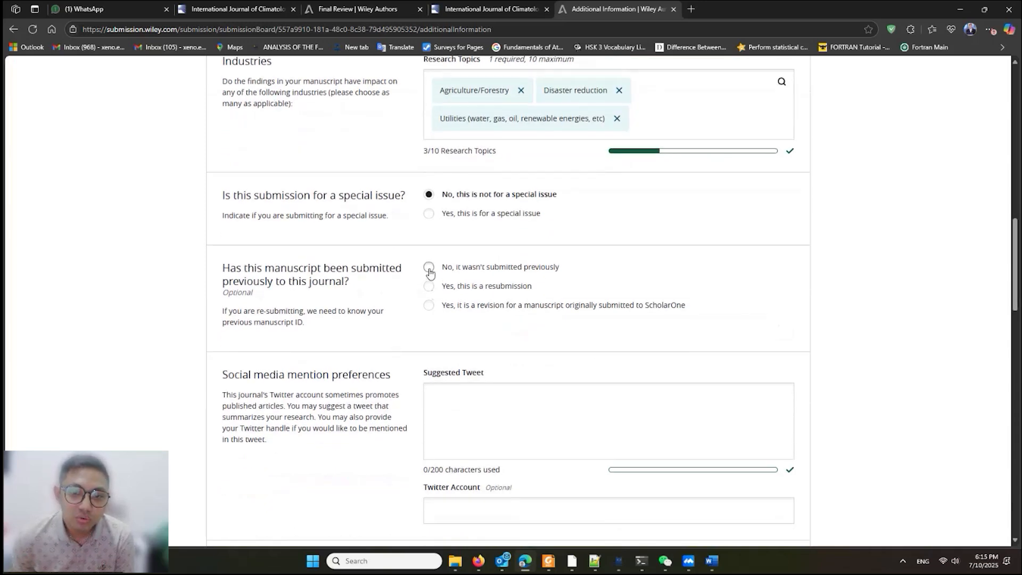
click(429, 268)
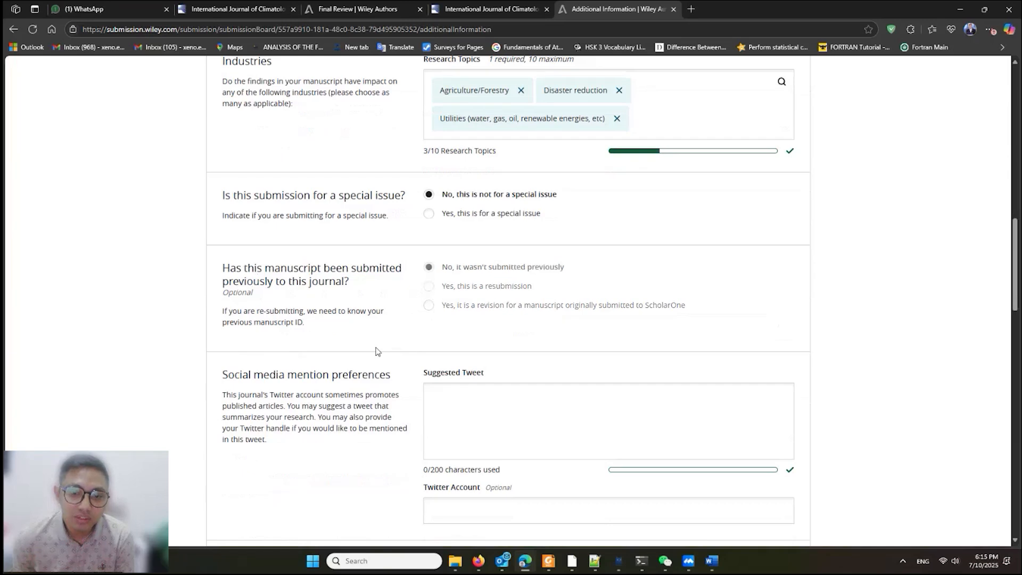
Review the social media mention preferences and the details required for the three suggested reviewers.
scroll(376, 351, down, 2)
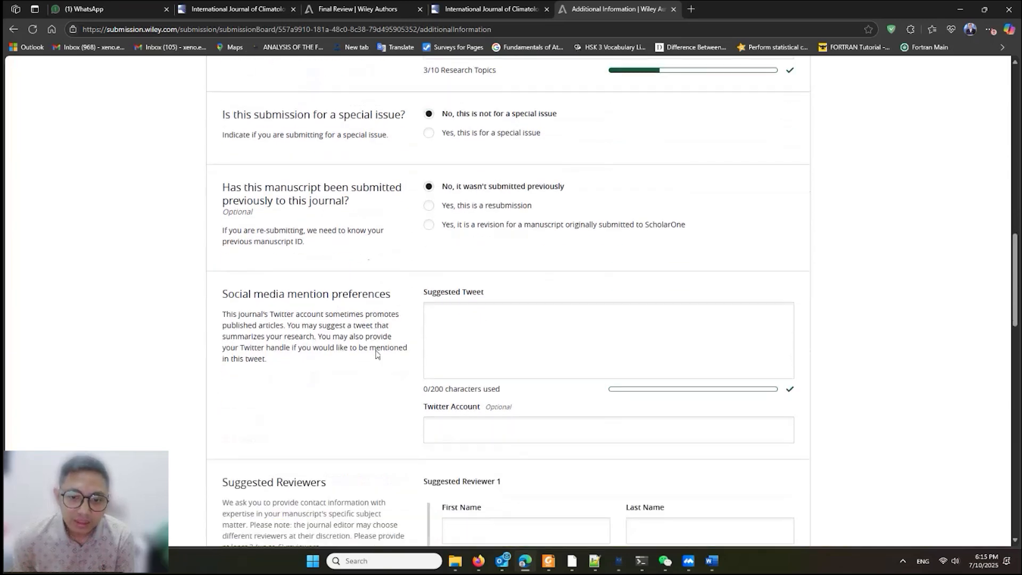
scroll(377, 352, down, 1)
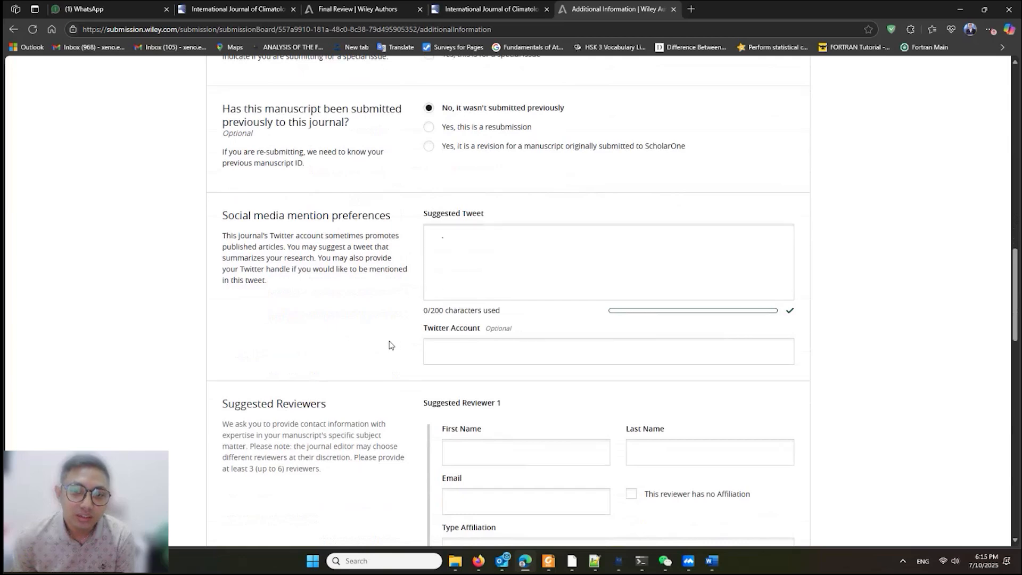
scroll(403, 342, down, 1)
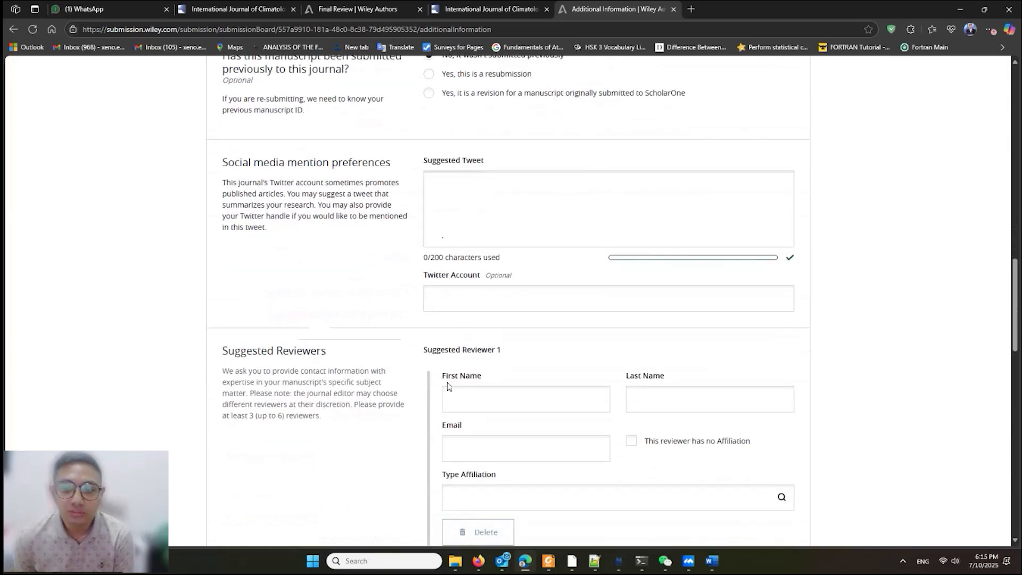
scroll(448, 384, down, 2)
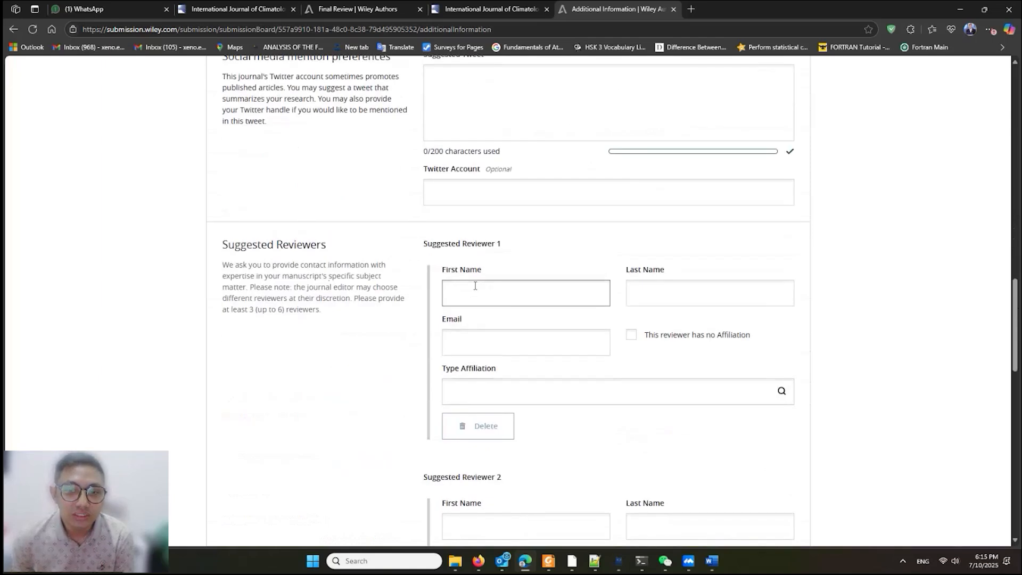
scroll(474, 289, down, 1)
scroll(307, 239, up, 1)
scroll(306, 296, down, 9)
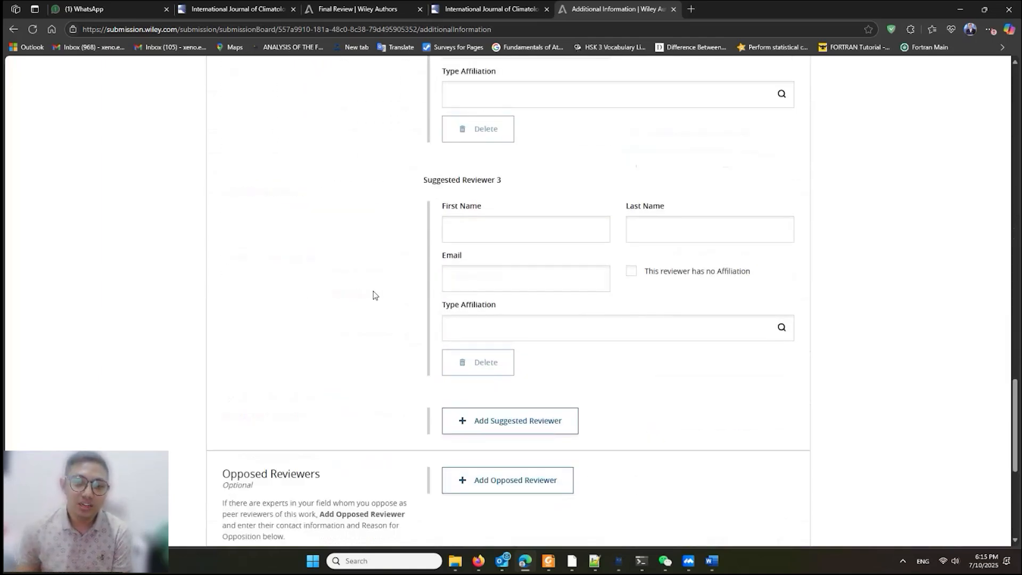
scroll(373, 295, up, 2)
scroll(372, 295, down, 3)
scroll(384, 283, up, 2)
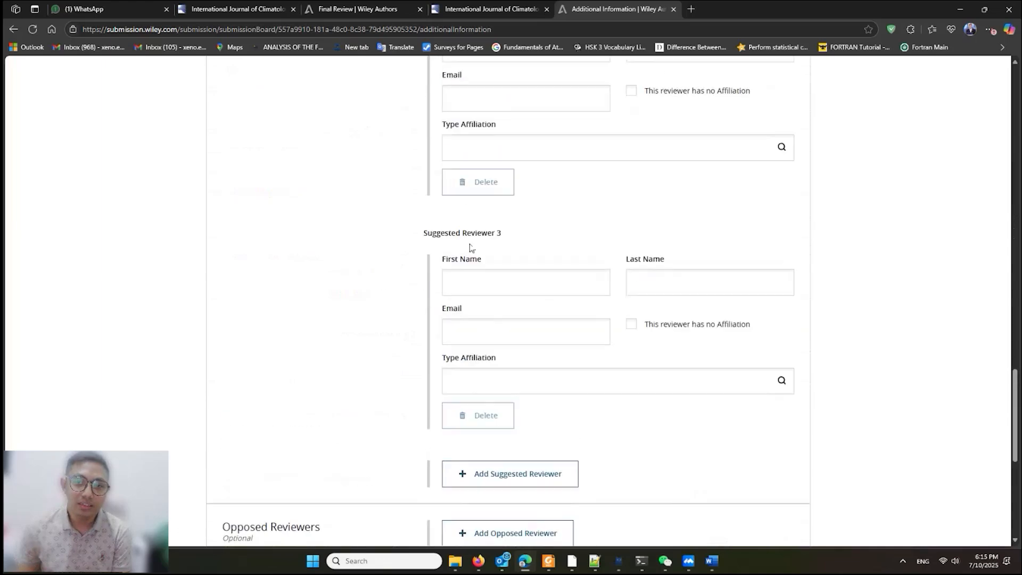
scroll(476, 300, up, 8)
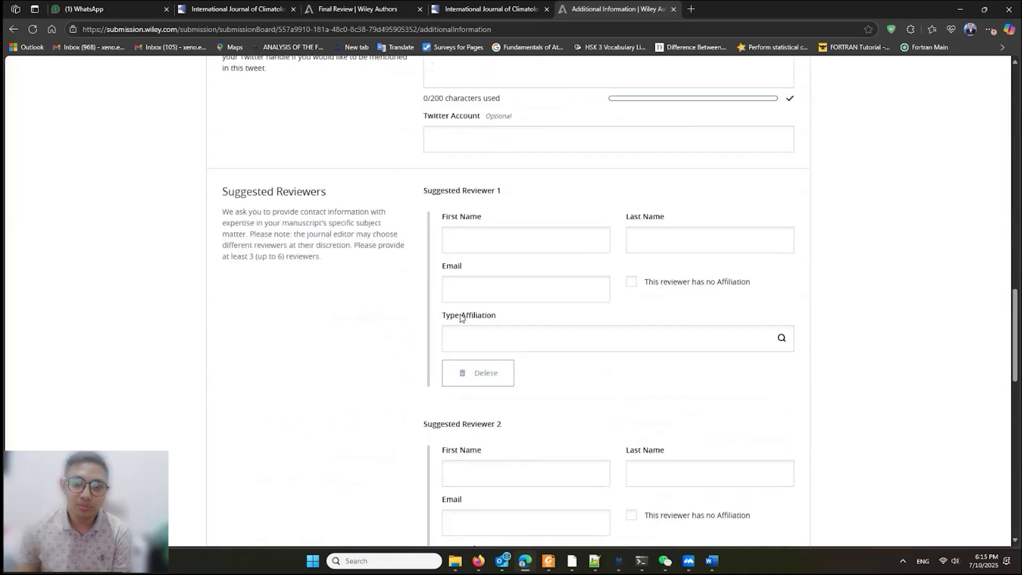
Open Reviewer_List.docx from the Revised_Manuscript folder in Word and place its window alongside the submission form.
click(478, 560)
click(455, 563)
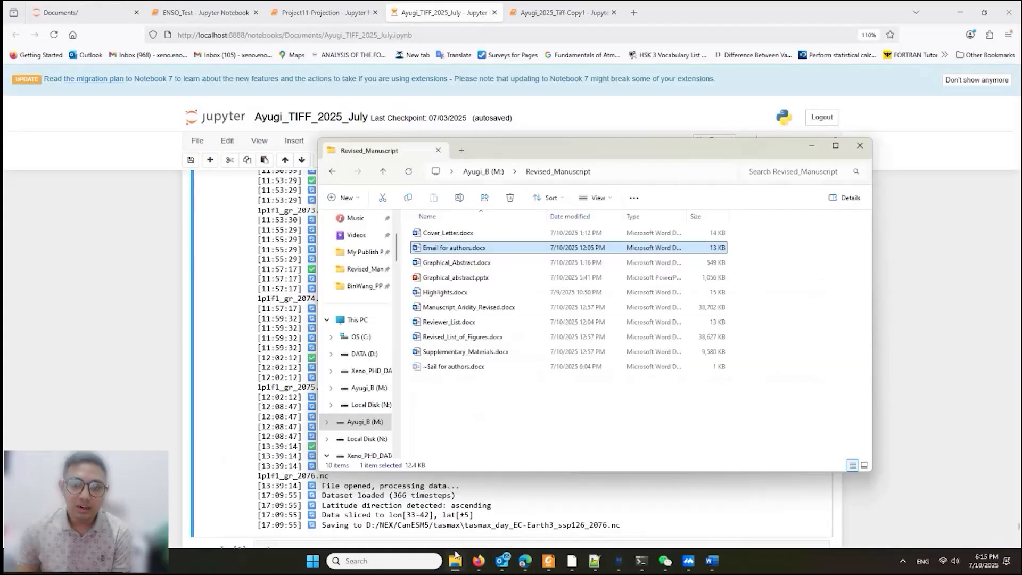
click(961, 15)
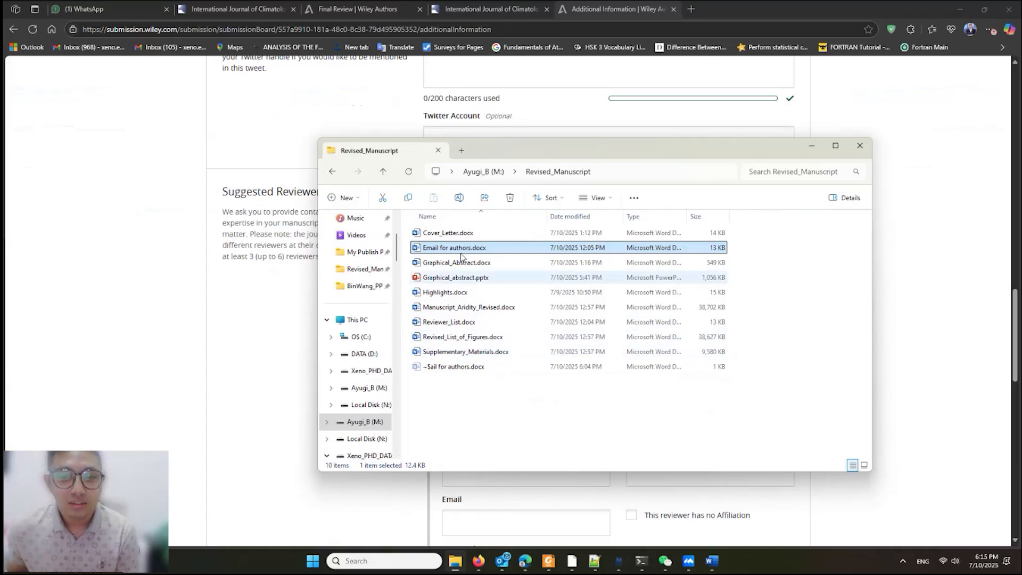
click(451, 325)
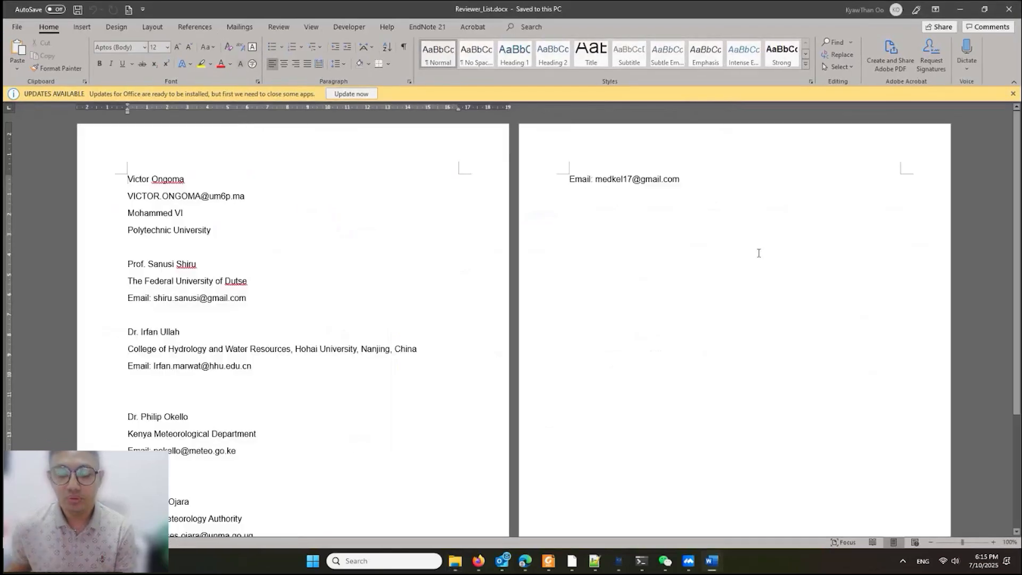
drag(129, 181, 180, 182)
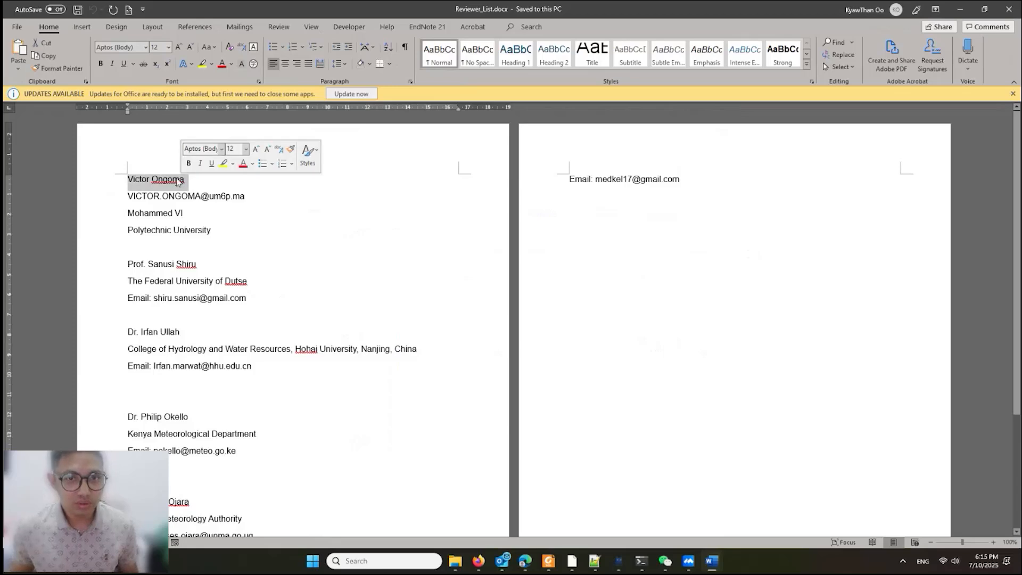
drag(244, 17, 770, 96)
click(960, 9)
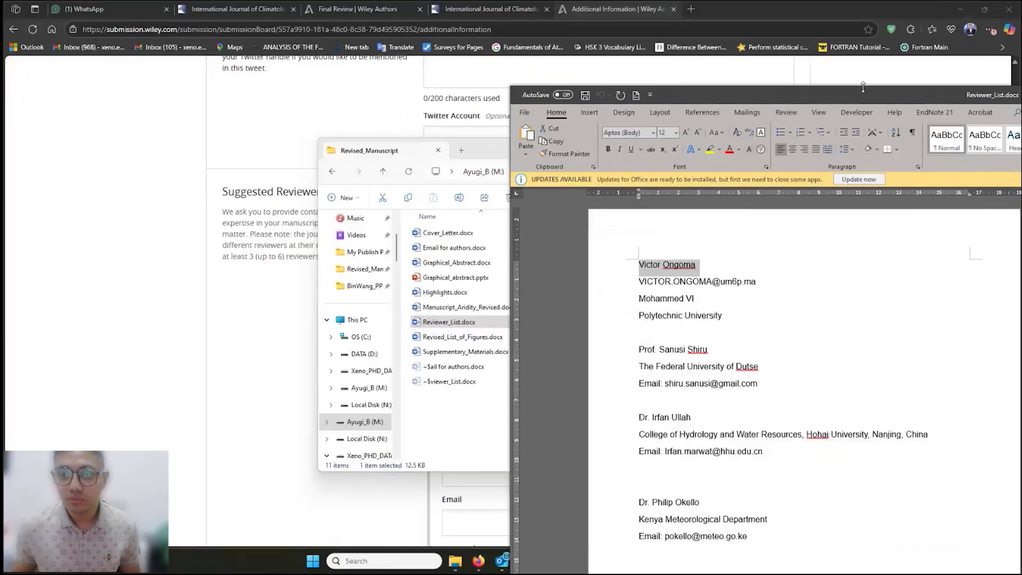
click(216, 271)
mouse_move(501, 565)
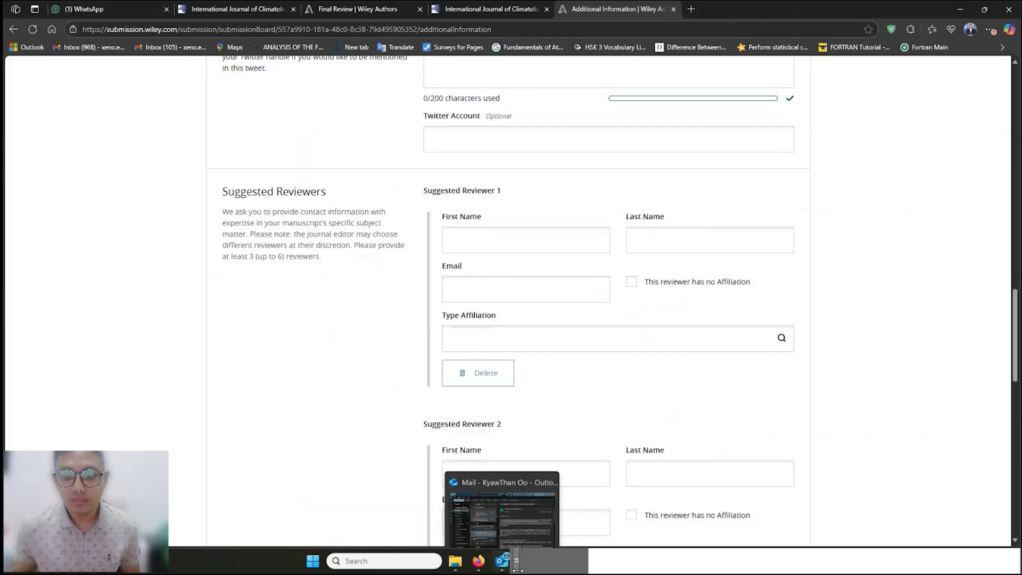
click(637, 568)
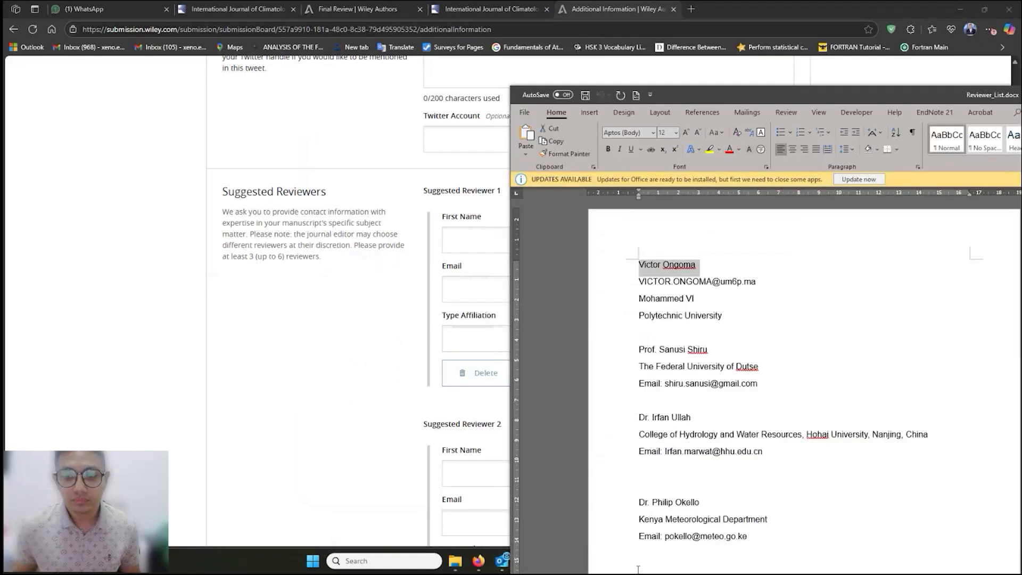
Copy the first listed reviewer's full name into Suggested Reviewer 1, splitting it between First Name and Last Name.
drag(702, 263, 643, 269)
key(ctrl+c)
click(464, 248)
key(ctrl+v)
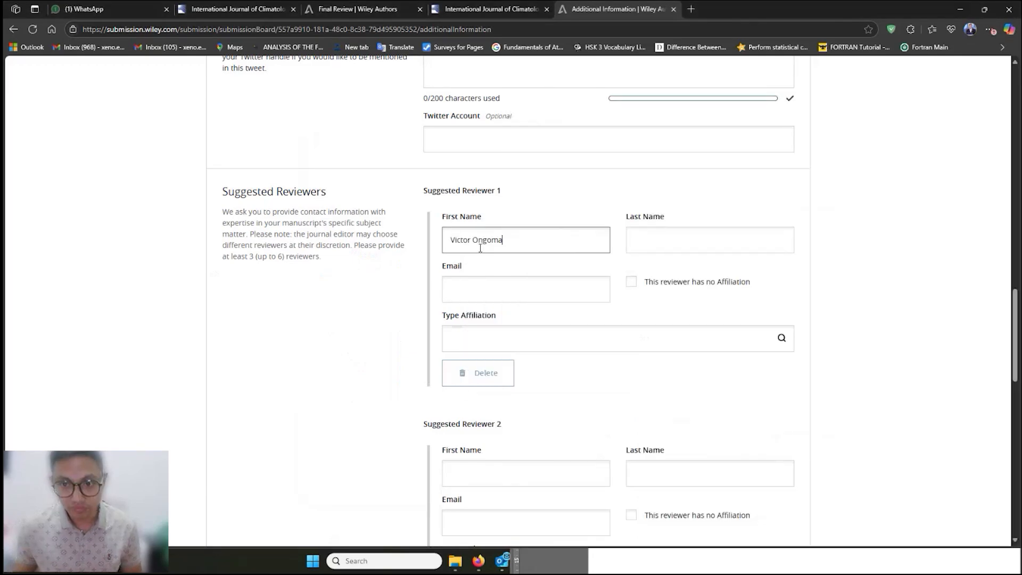
drag(473, 242, 527, 245)
key(ctrl+x)
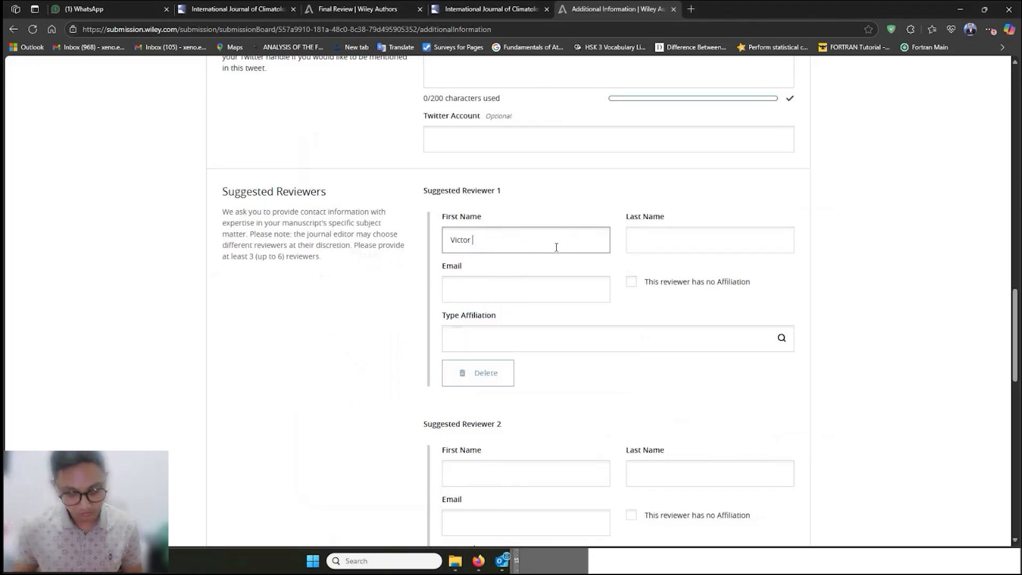
click(641, 233)
key(ctrl+v)
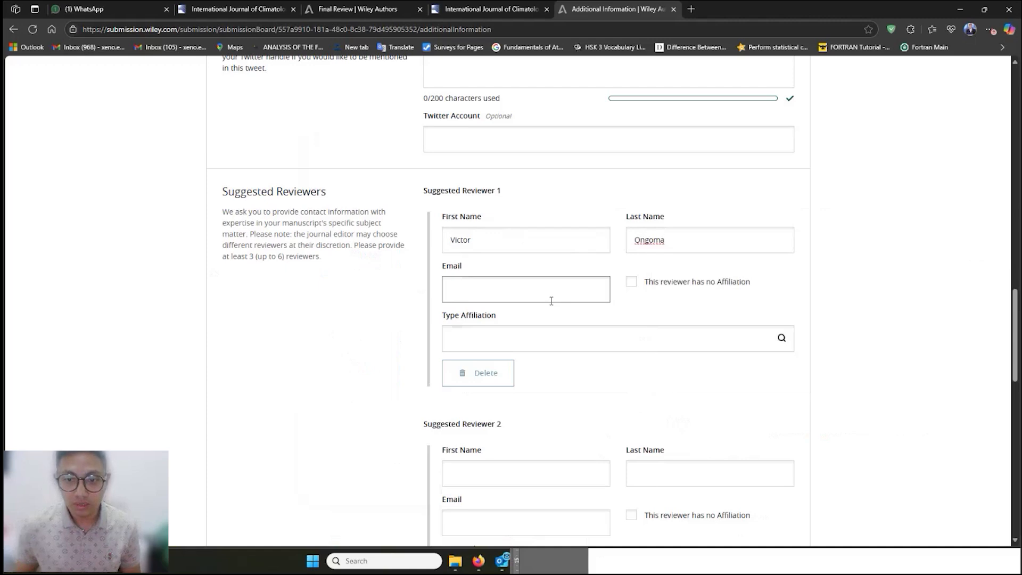
Copy the first listed reviewer's e-mail address from Reviewer_List.docx into Suggested Reviewer 1's Email field.
click(592, 565)
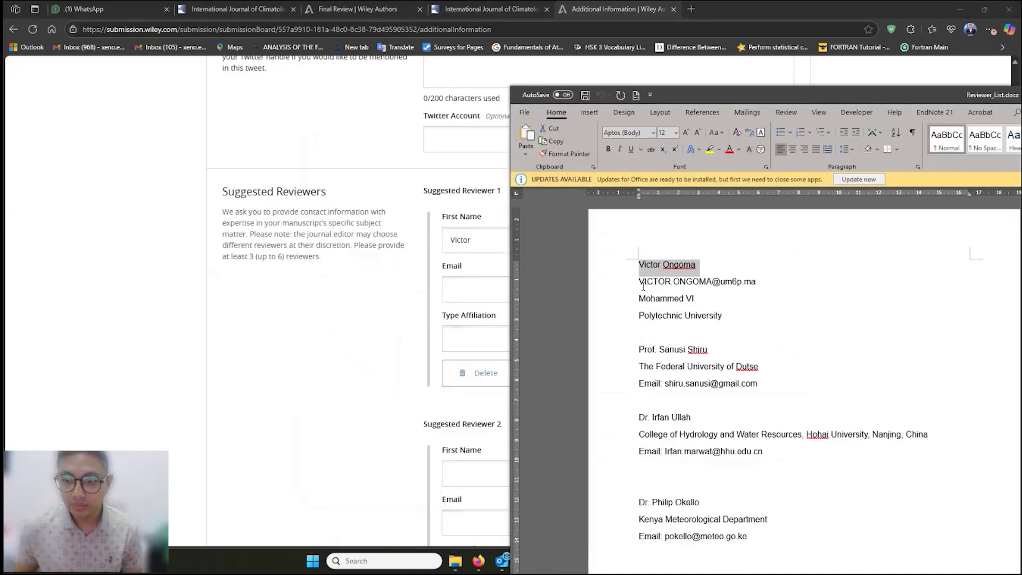
drag(640, 283, 755, 284)
click(471, 296)
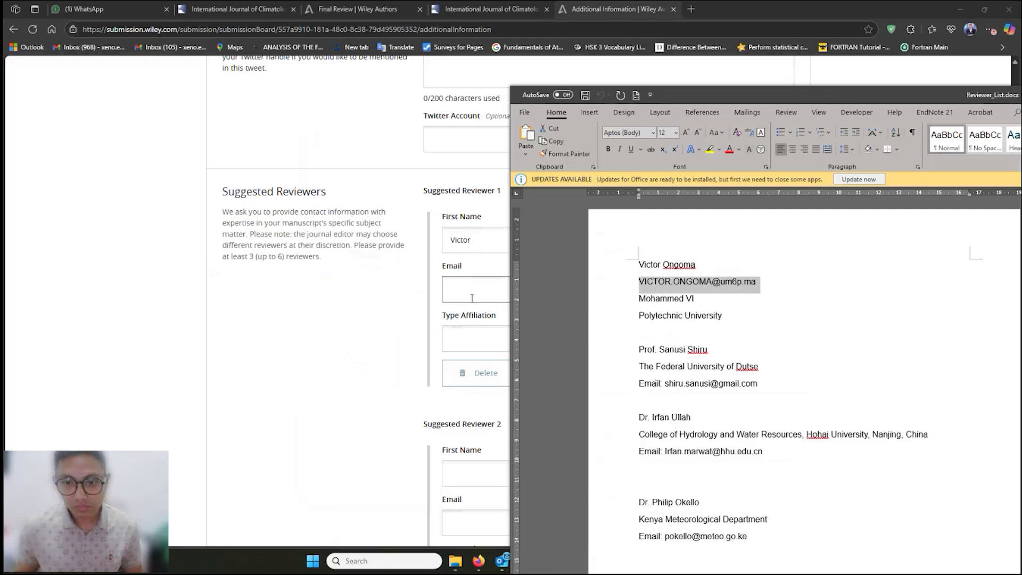
key(ctrl+v)
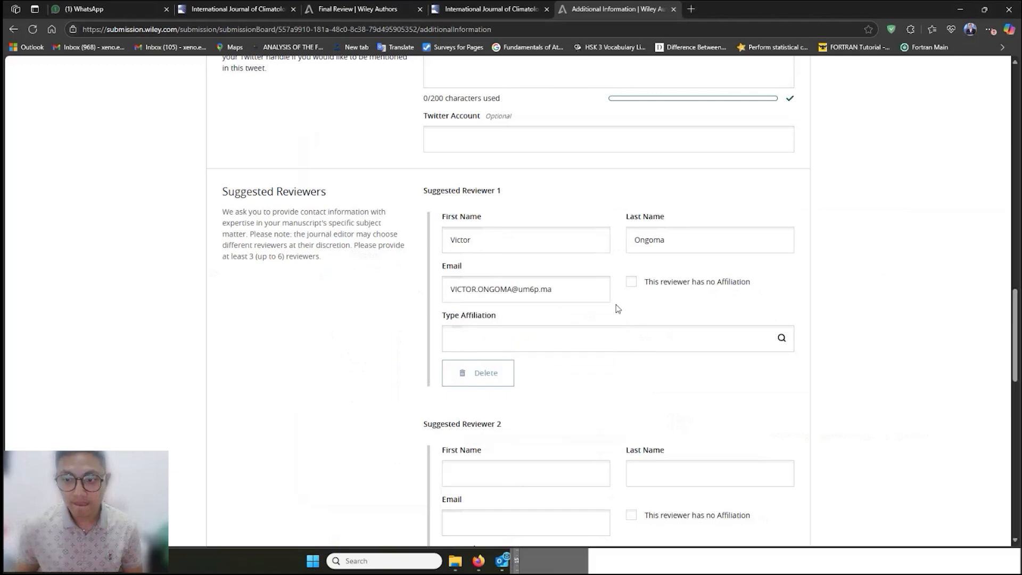
Try to set Suggested Reviewer 1's affiliation by looking up "Polytechnic University" from the reviewer list.
click(484, 555)
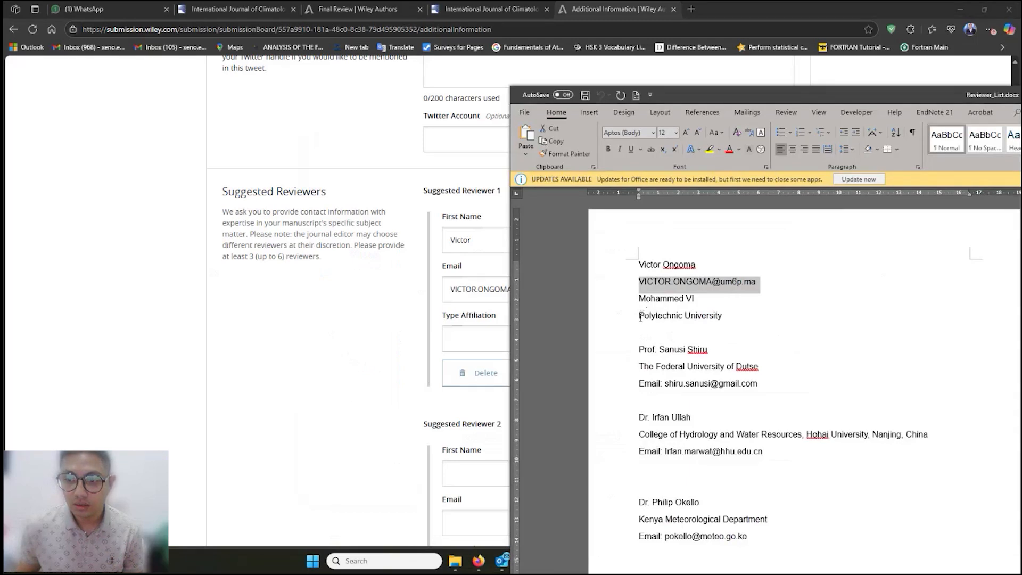
drag(641, 318, 711, 320)
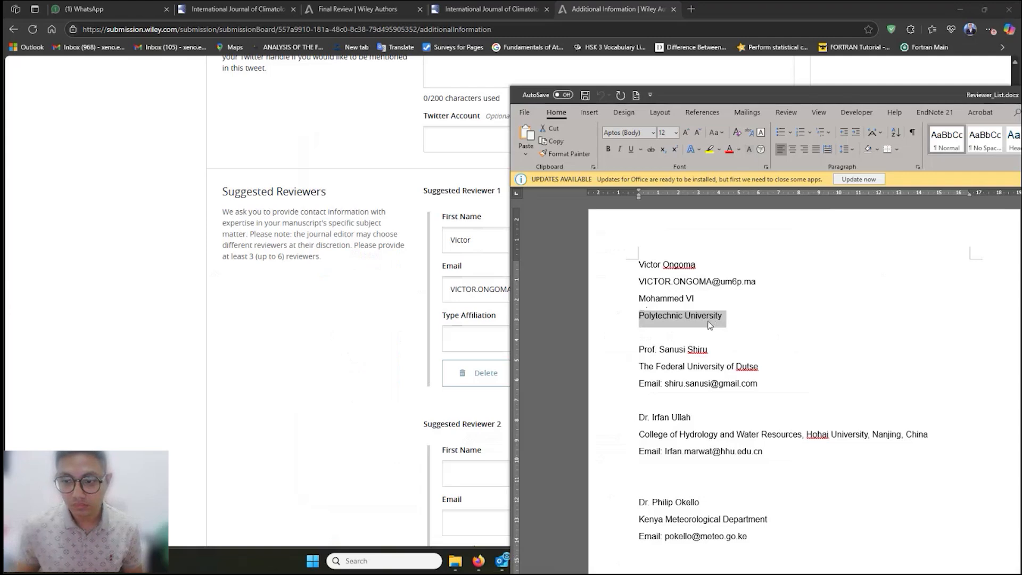
click(477, 350)
click(582, 349)
key(ctrl+v)
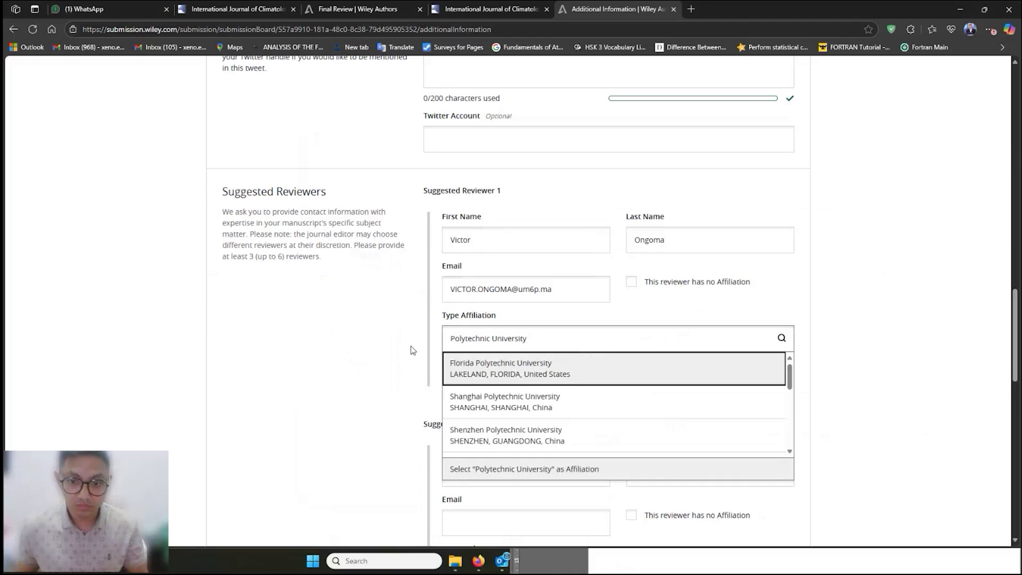
click(393, 347)
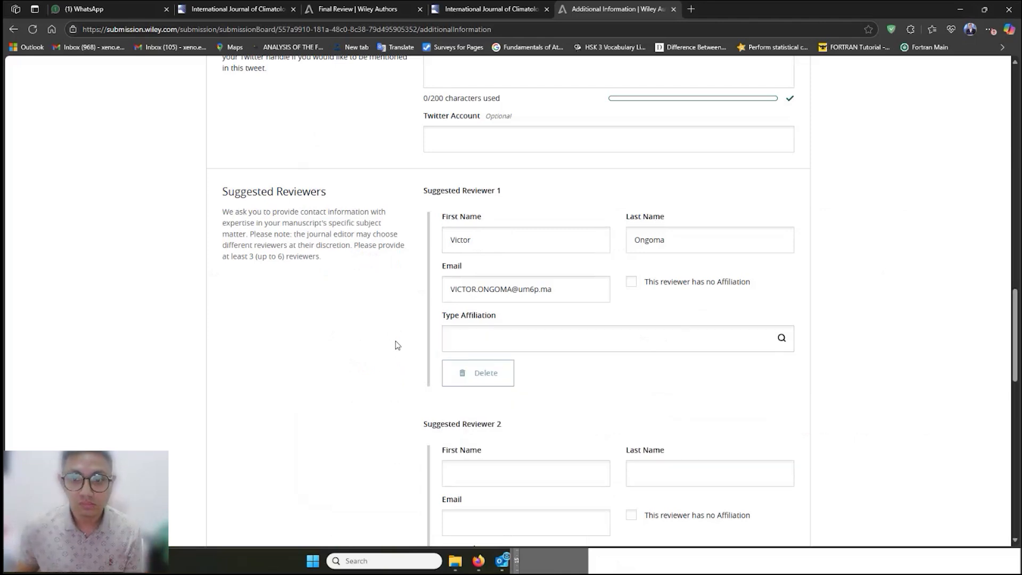
Replace Suggested Reviewer 1's first and last names with those of the second reviewer in Reviewer_List.docx, without the title.
click(600, 562)
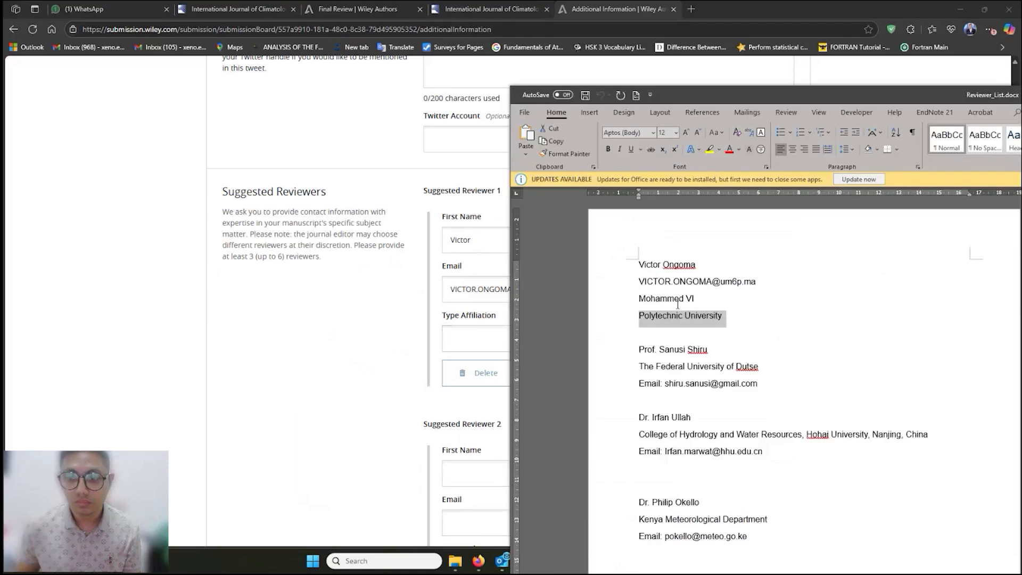
scroll(643, 330, down, 1)
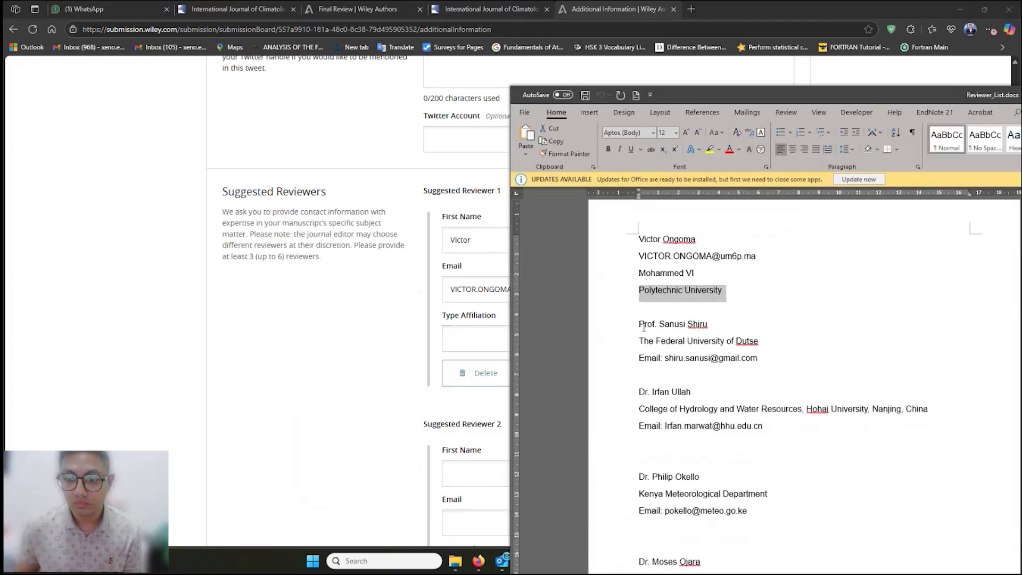
drag(661, 325, 707, 324)
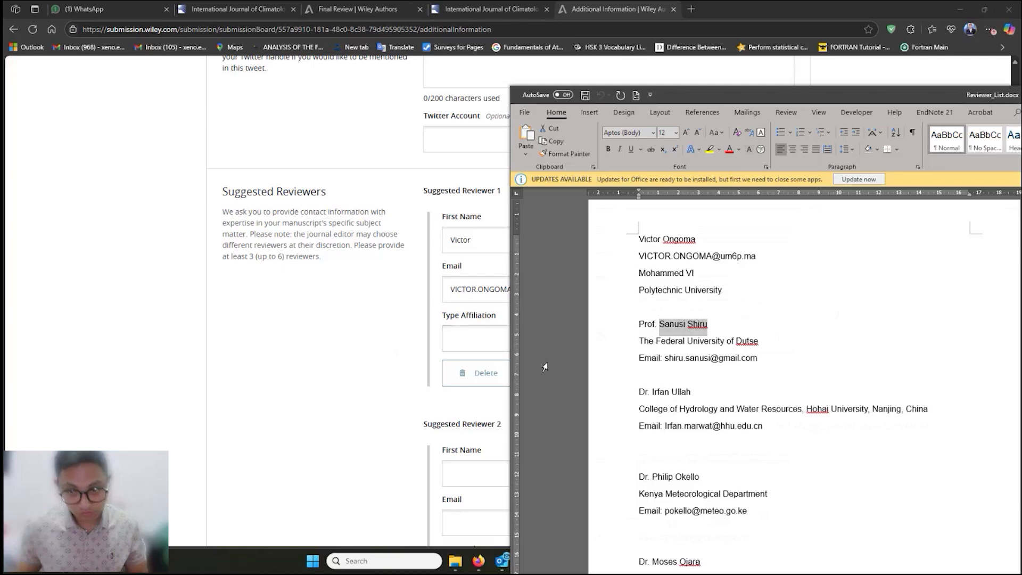
double_click(497, 240)
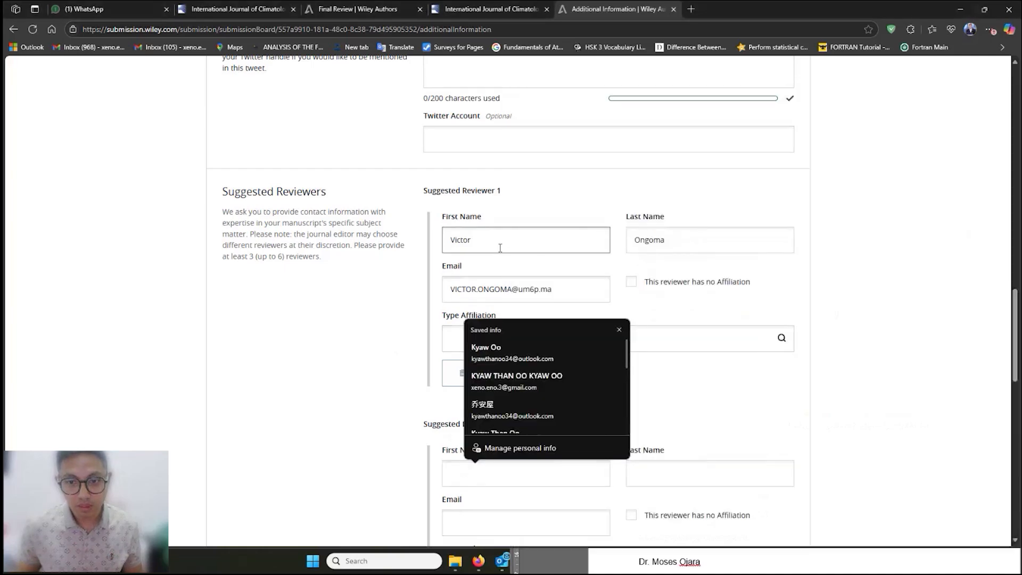
key(ctrl+v)
drag(502, 243, 475, 243)
key(ctrl+x)
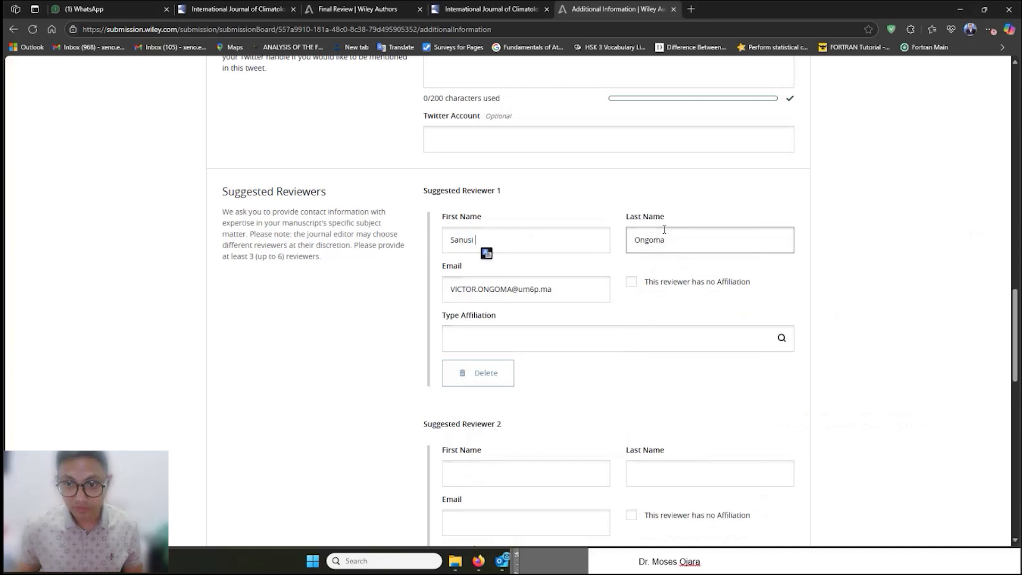
drag(640, 242, 634, 243)
key(ctrl+v)
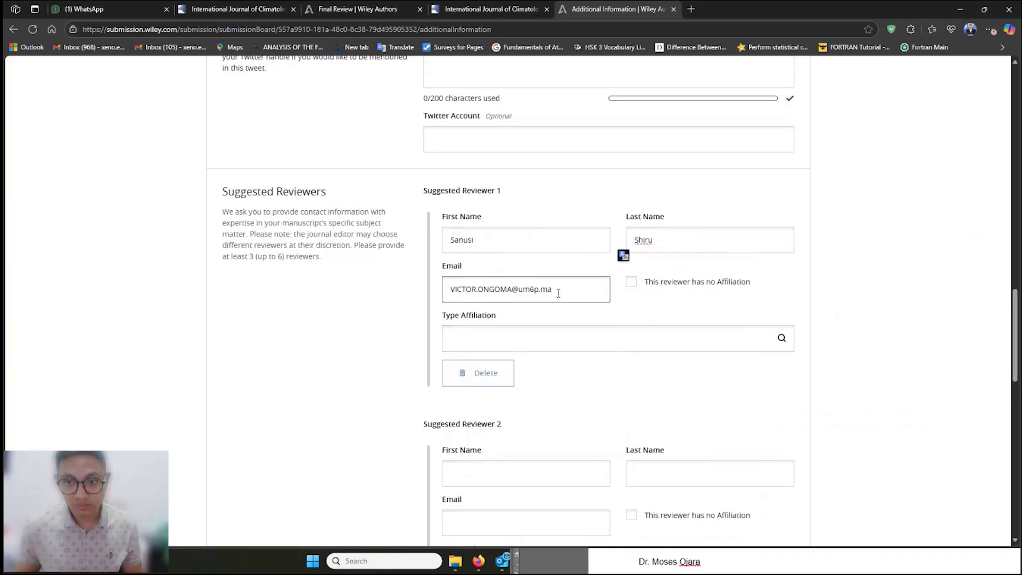
Replace Suggested Reviewer 1's e-mail address with the one given for the second reviewer in Reviewer_List.docx.
click(596, 564)
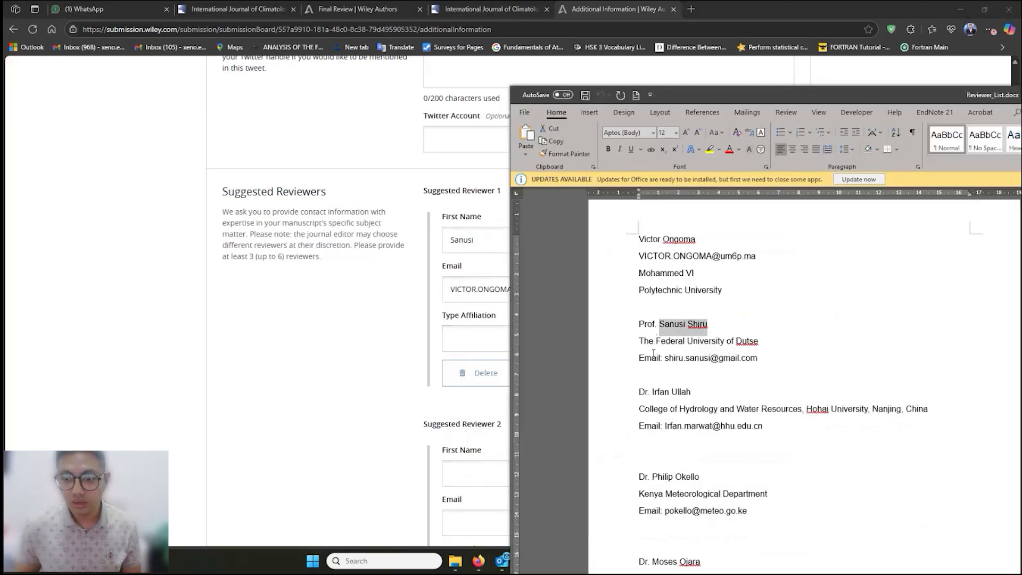
drag(664, 360, 751, 362)
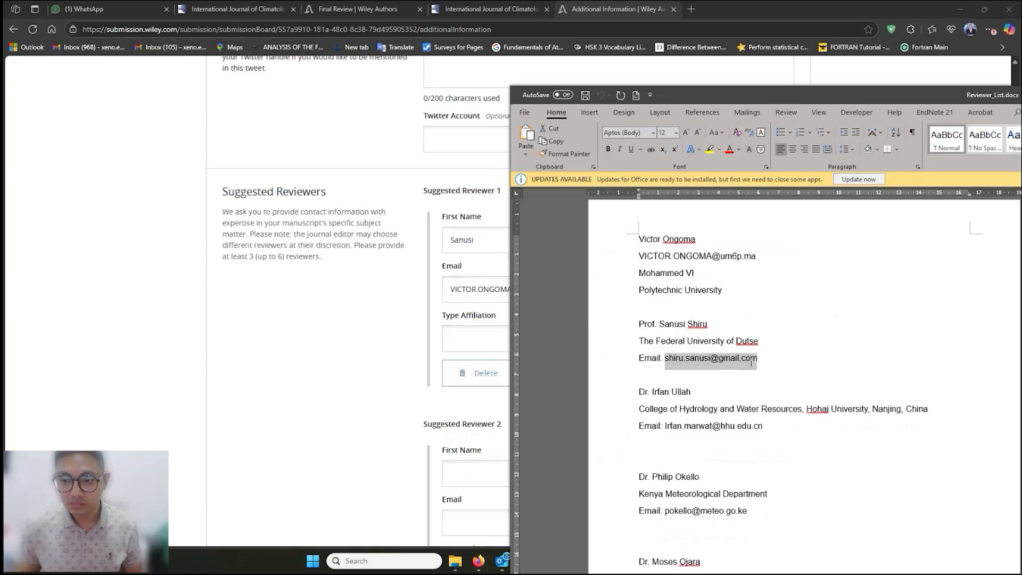
key(ctrl+c)
click(478, 289)
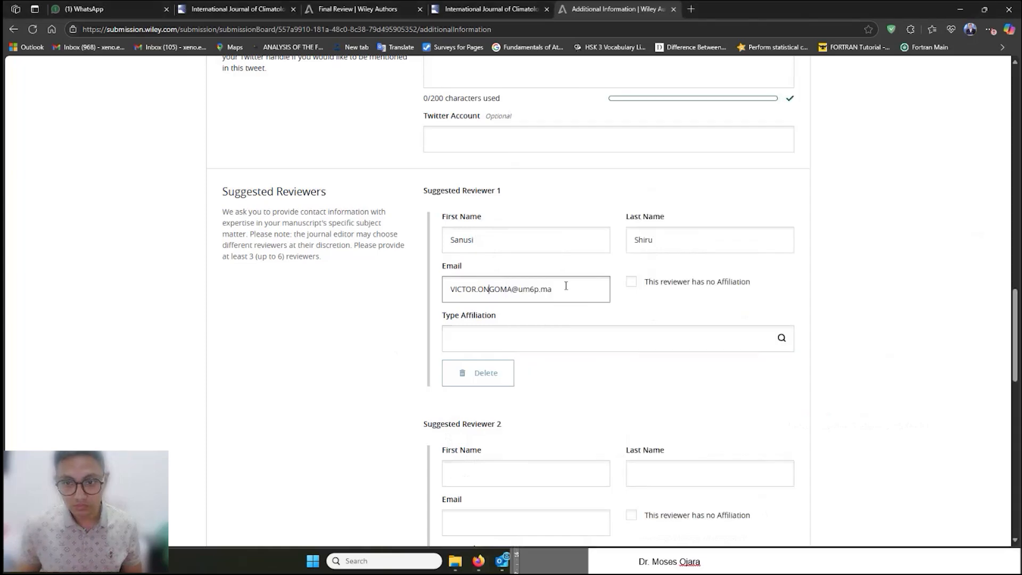
drag(557, 289, 418, 292)
key(ctrl+v)
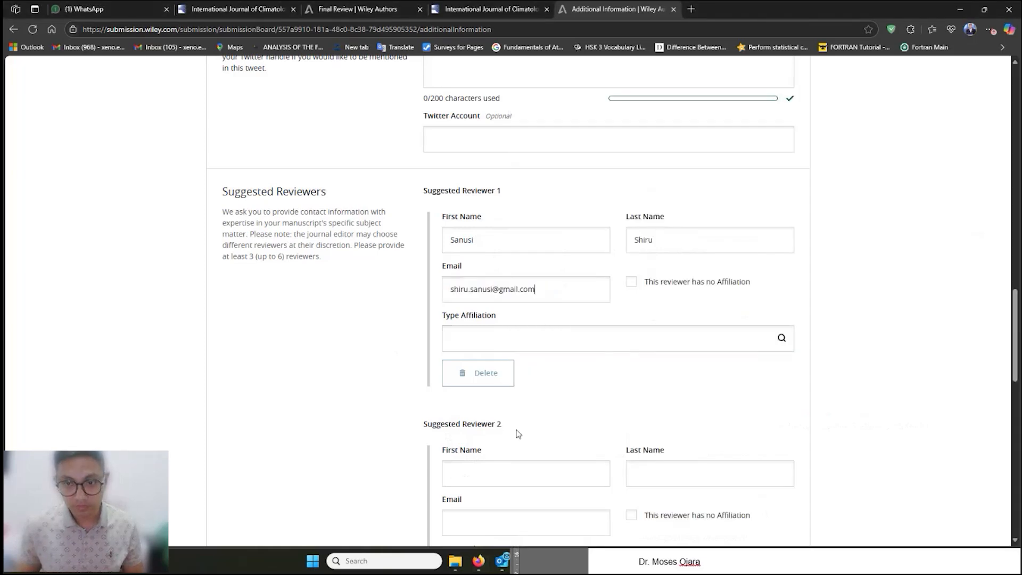
Look up "The Federal University of Dutse" as Suggested Reviewer 1's affiliation and choose Federal University Dutse, Nigeria.
key(alt+Tab)
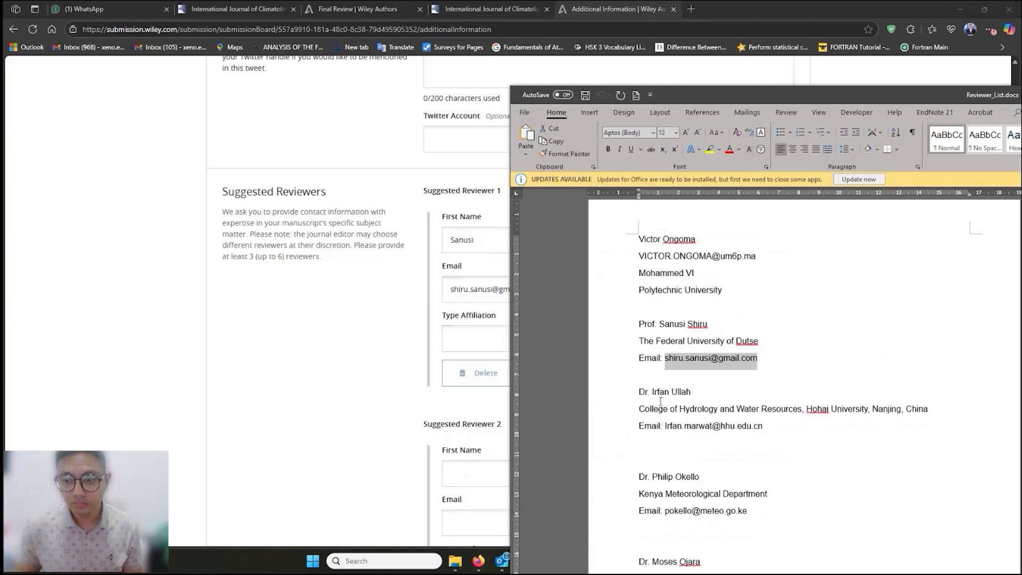
click(656, 357)
drag(640, 340, 763, 343)
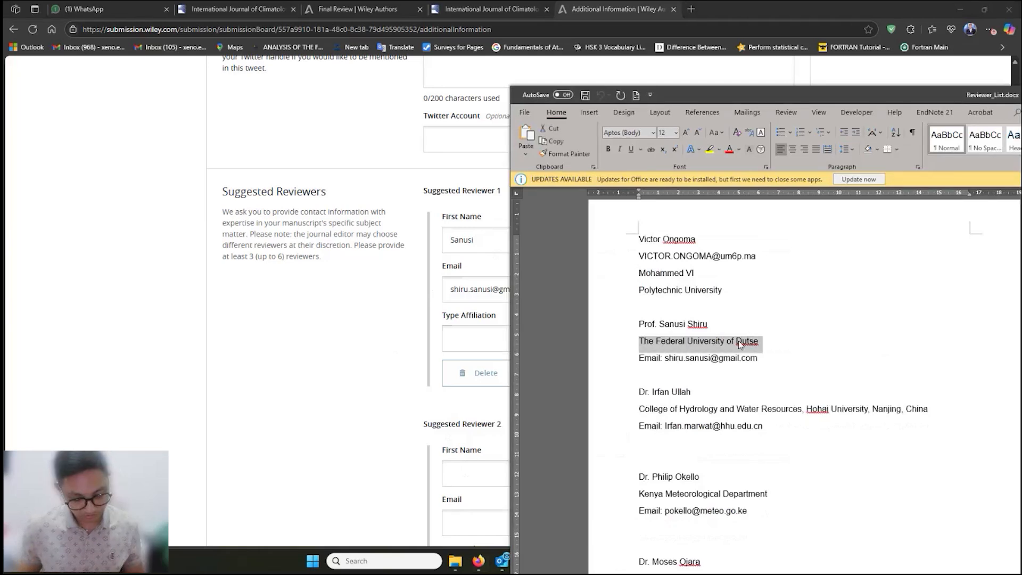
key(ctrl+c)
click(471, 337)
key(ctrl+v)
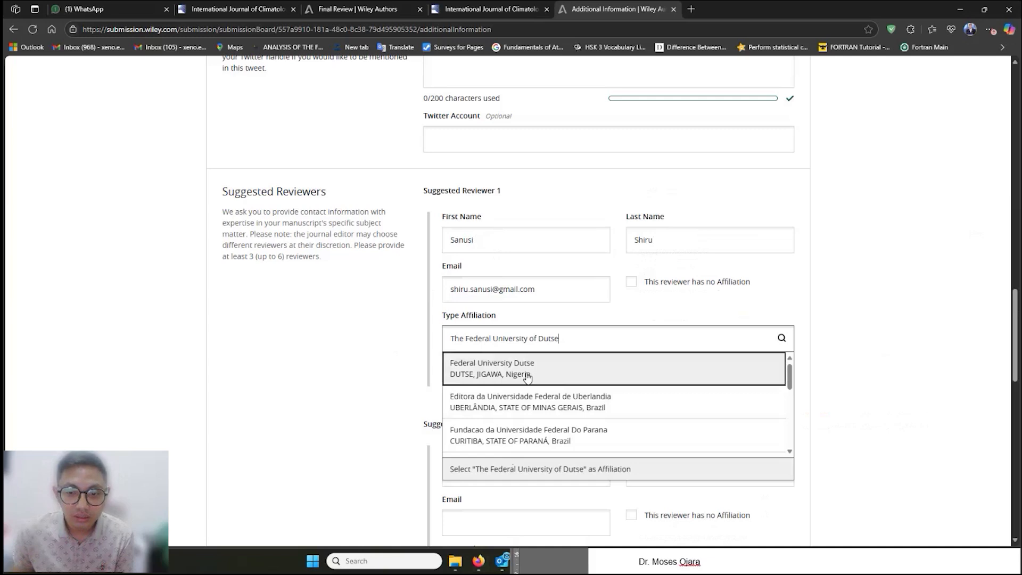
click(527, 376)
Enter the Hohai University reviewer's first and last names from Reviewer_List.docx, without the title, for Suggested Reviewer 2.
scroll(570, 402, down, 2)
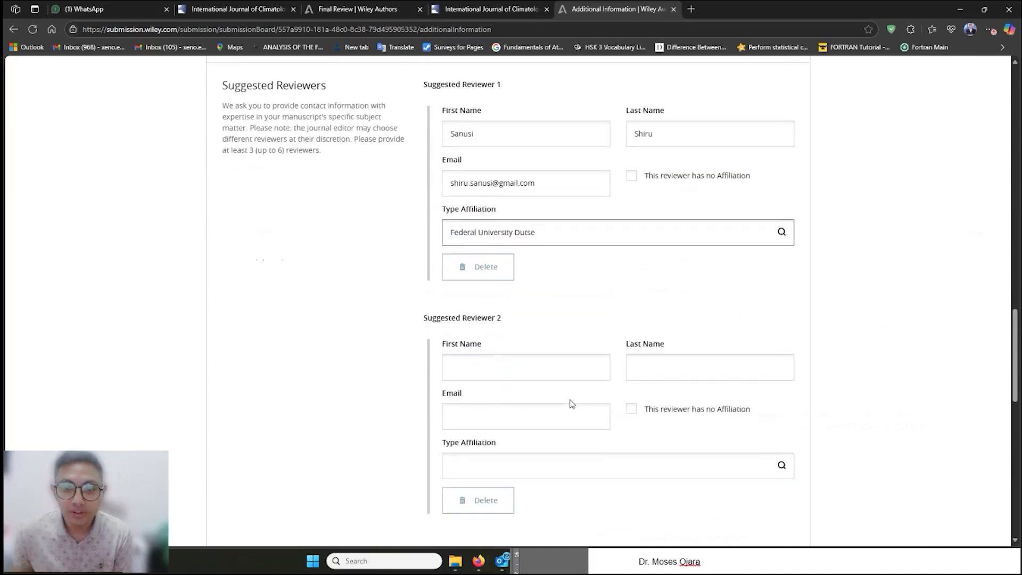
click(592, 568)
scroll(659, 366, down, 2)
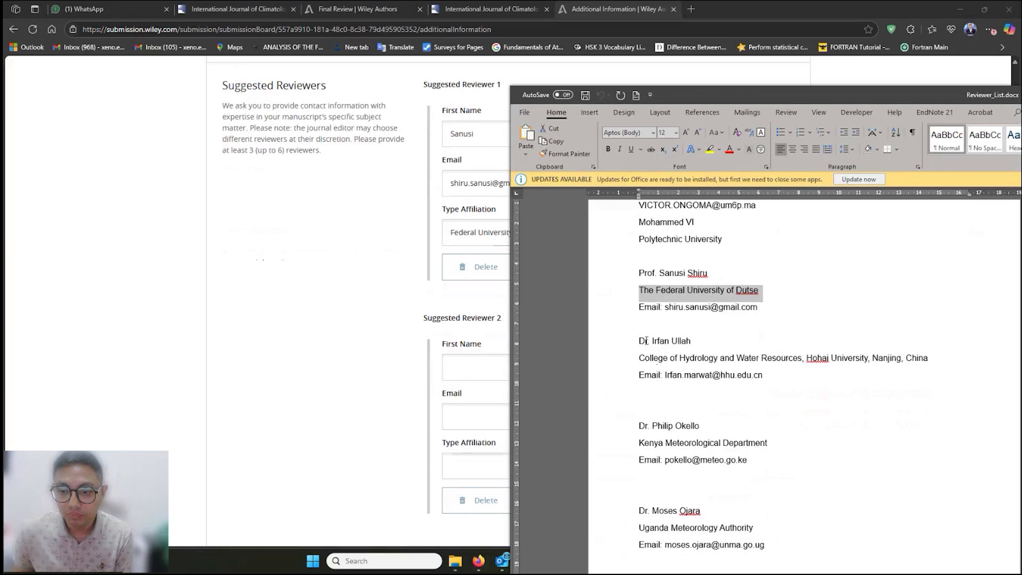
drag(653, 341, 693, 342)
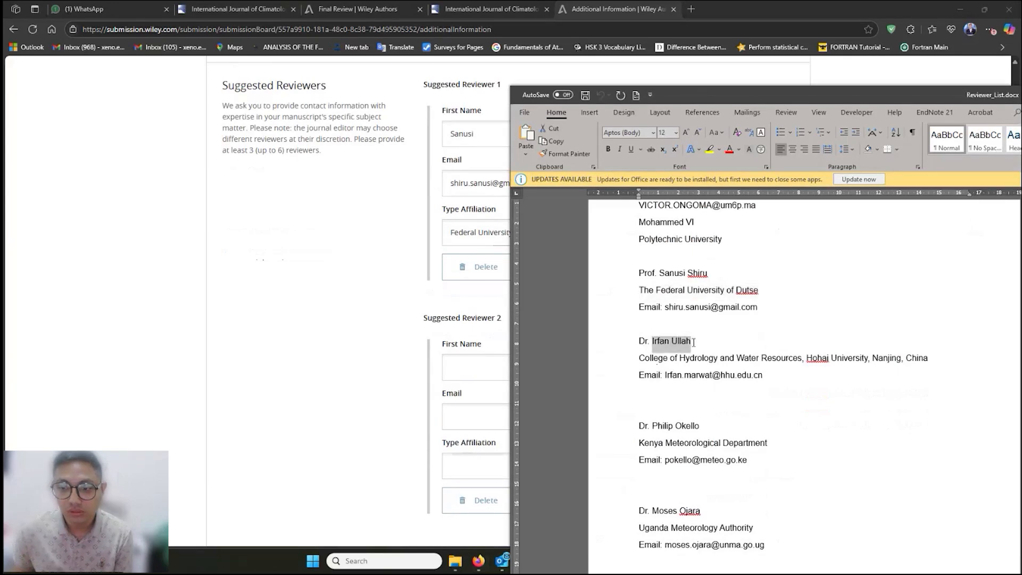
click(474, 365)
key(ctrl+v)
drag(487, 367, 467, 367)
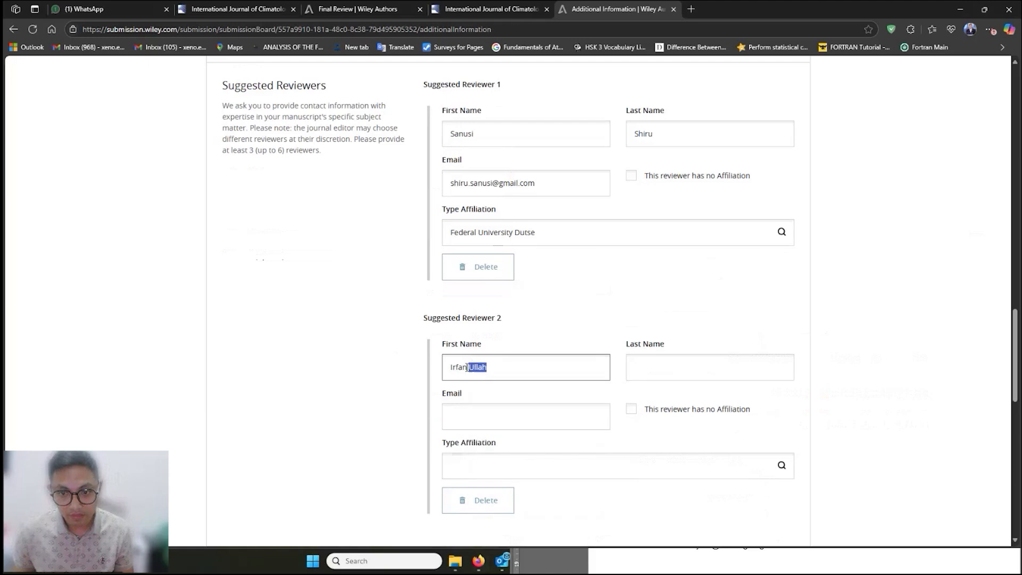
key(ctrl+x)
click(675, 366)
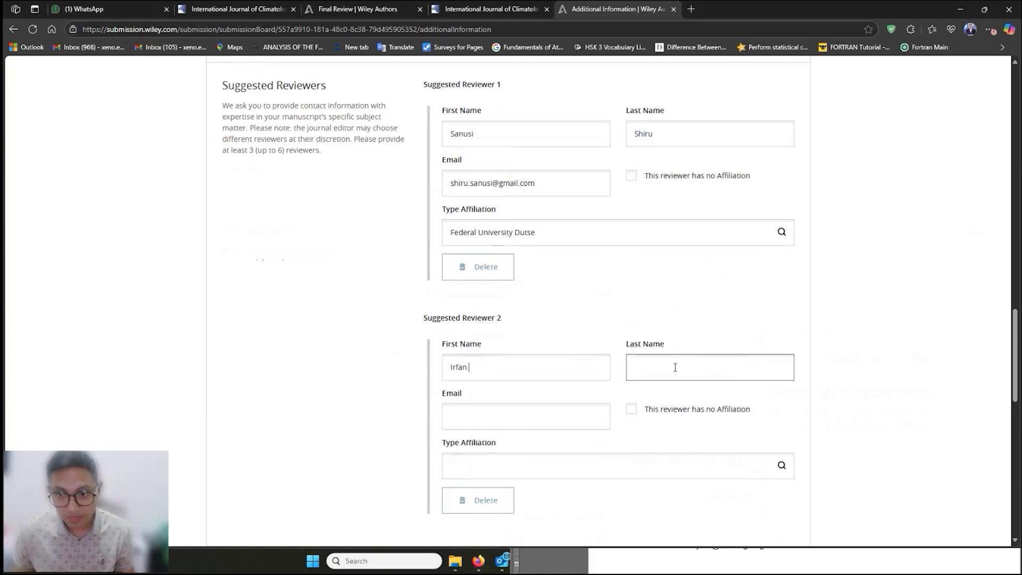
key(ctrl+v)
Copy the Hohai University reviewer's e-mail address from Reviewer_List.docx into Suggested Reviewer 2's e-mail.
click(507, 425)
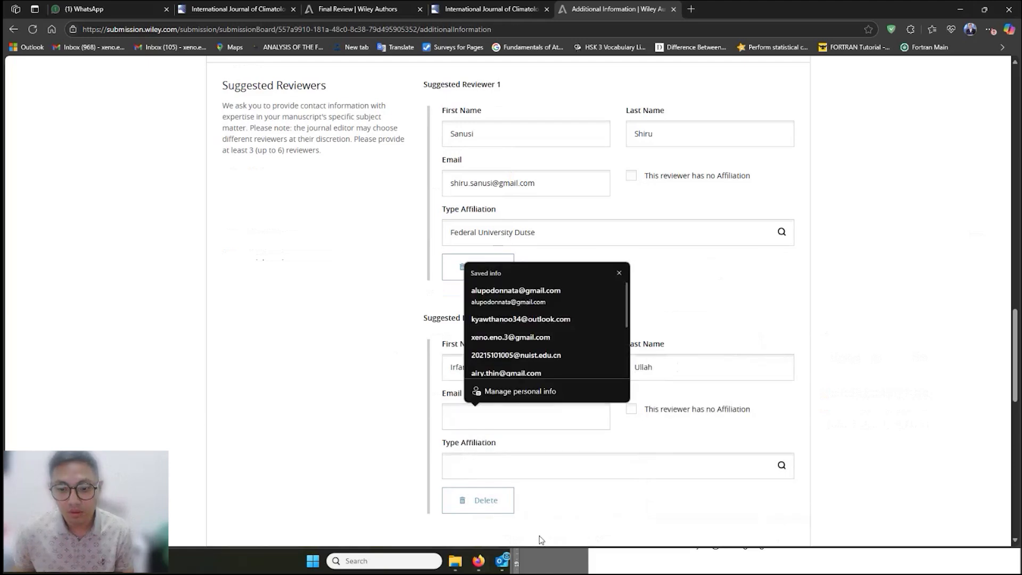
click(599, 560)
click(665, 374)
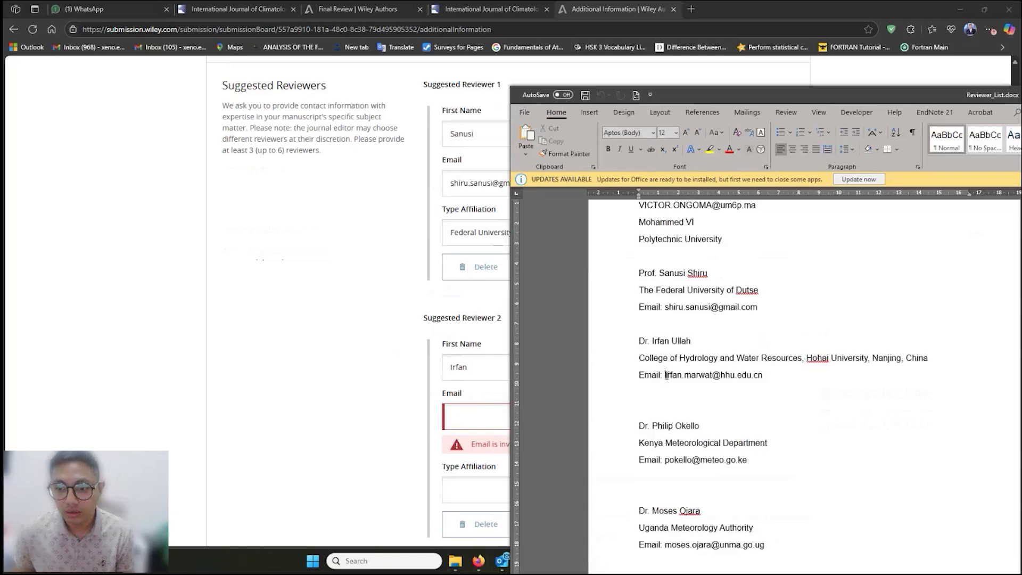
drag(666, 375, 762, 376)
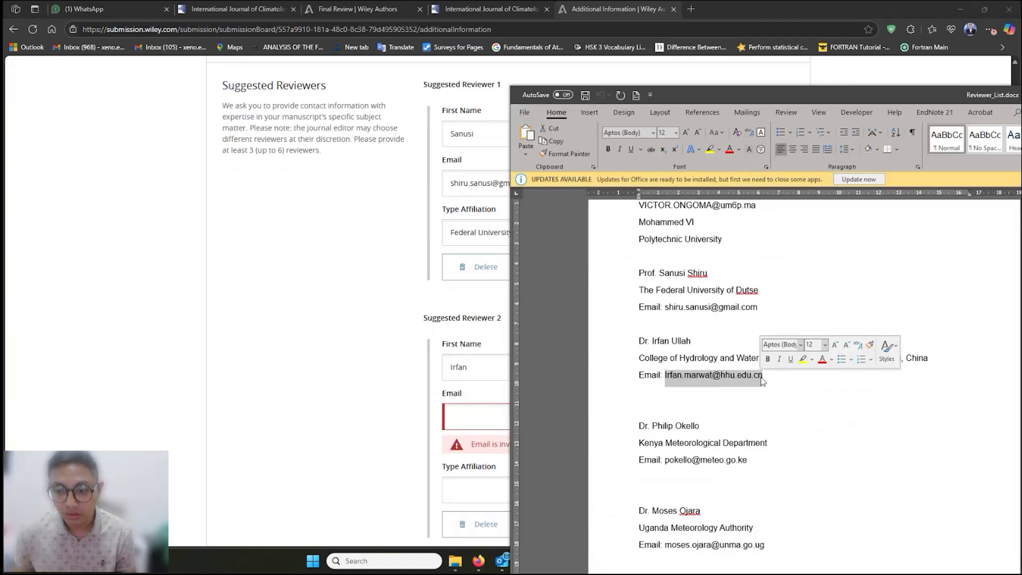
click(485, 418)
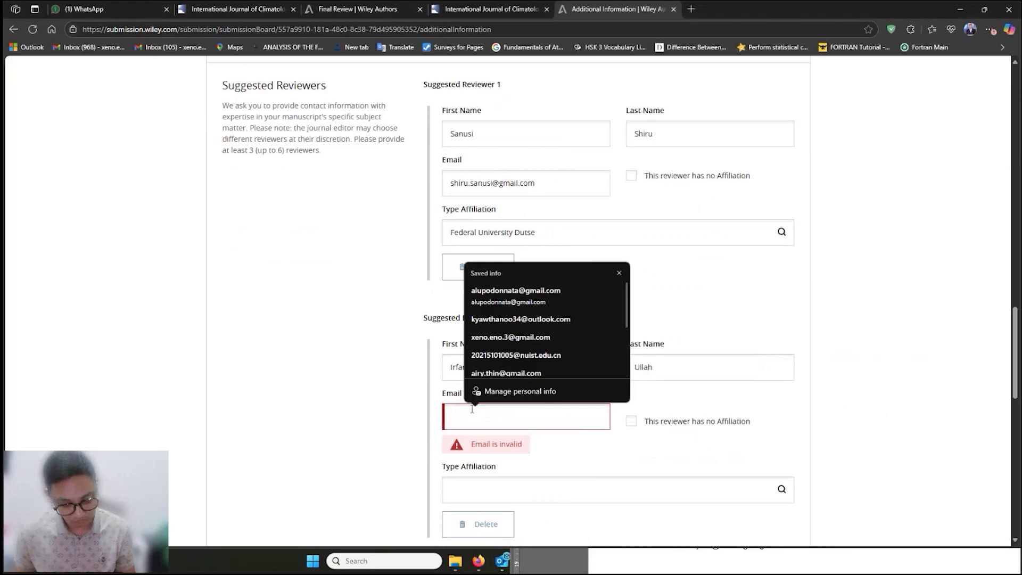
key(ctrl+v)
Look up Suggested Reviewer 2's affiliation with the reviewer list's Hohai University entry and choose Hohai University College of Hydrology and Water Resources.
click(606, 568)
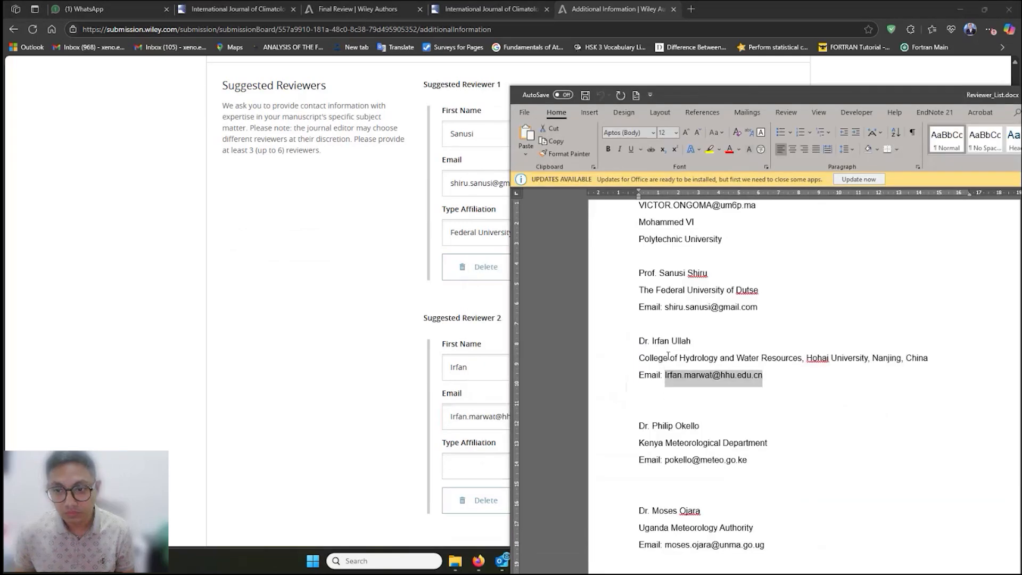
drag(641, 357, 924, 363)
key(ctrl+c)
click(493, 465)
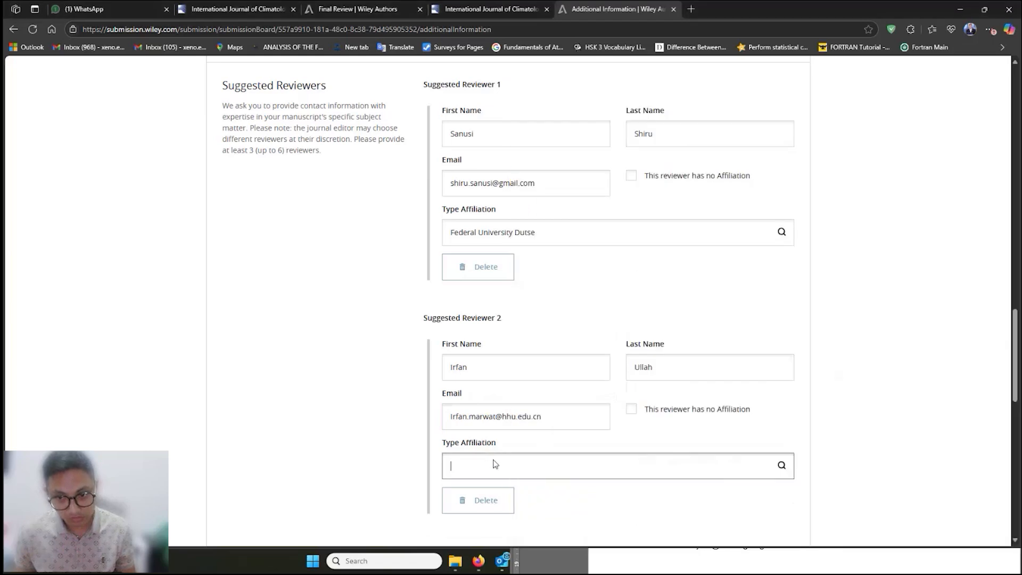
key(ctrl+v)
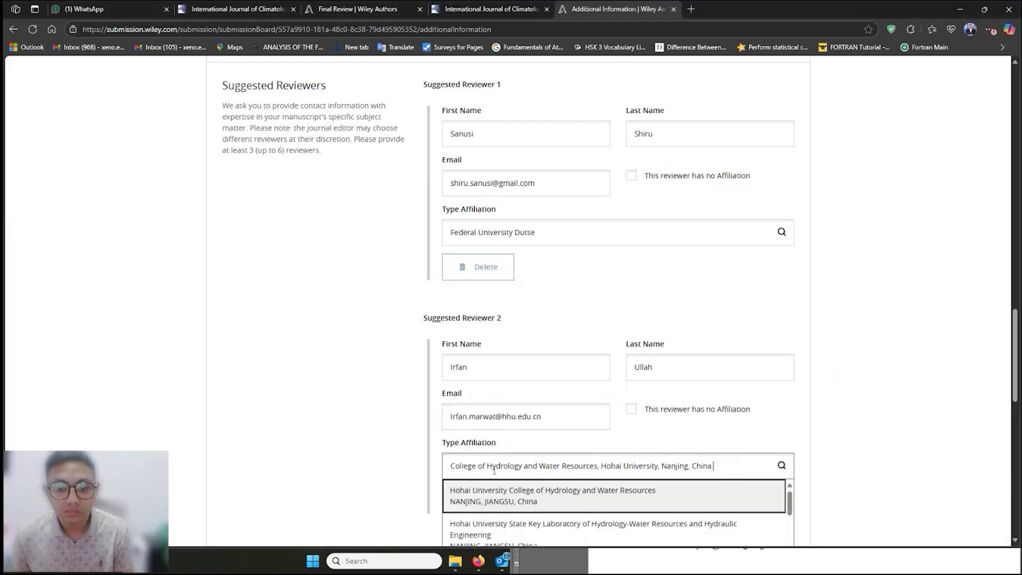
scroll(426, 478, down, 1)
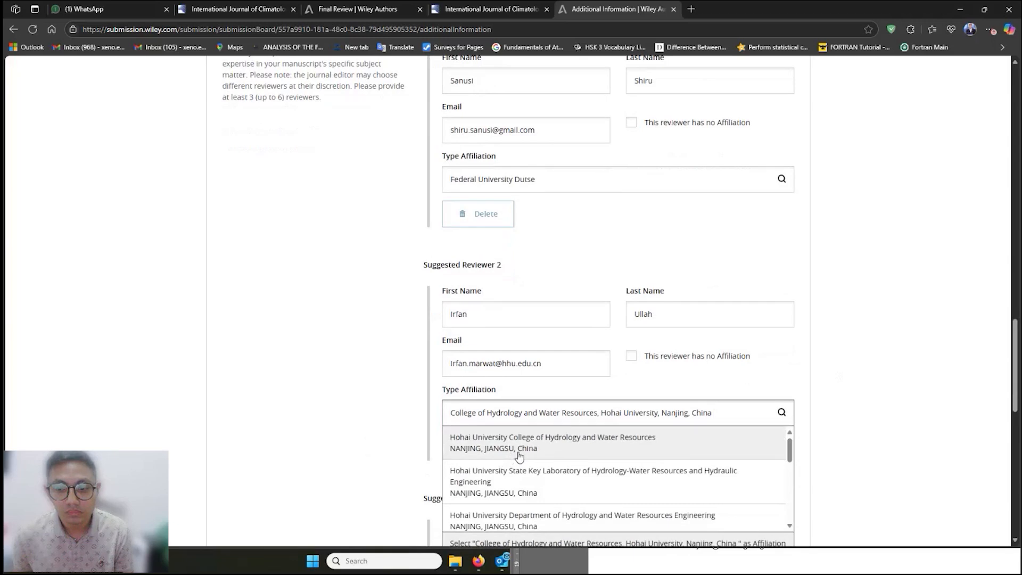
click(513, 461)
Enter the Wesleyan University reviewer's first name and two-part last name from Reviewer_List.docx, without the title, for Suggested Reviewer 3.
scroll(442, 459, down, 1)
scroll(442, 459, down, 2)
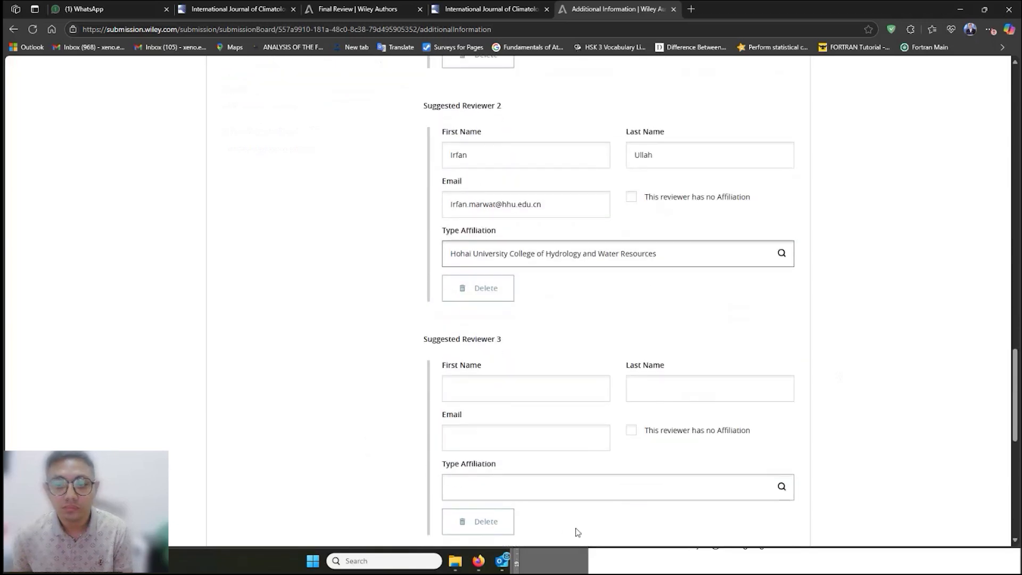
click(599, 561)
scroll(645, 403, down, 2)
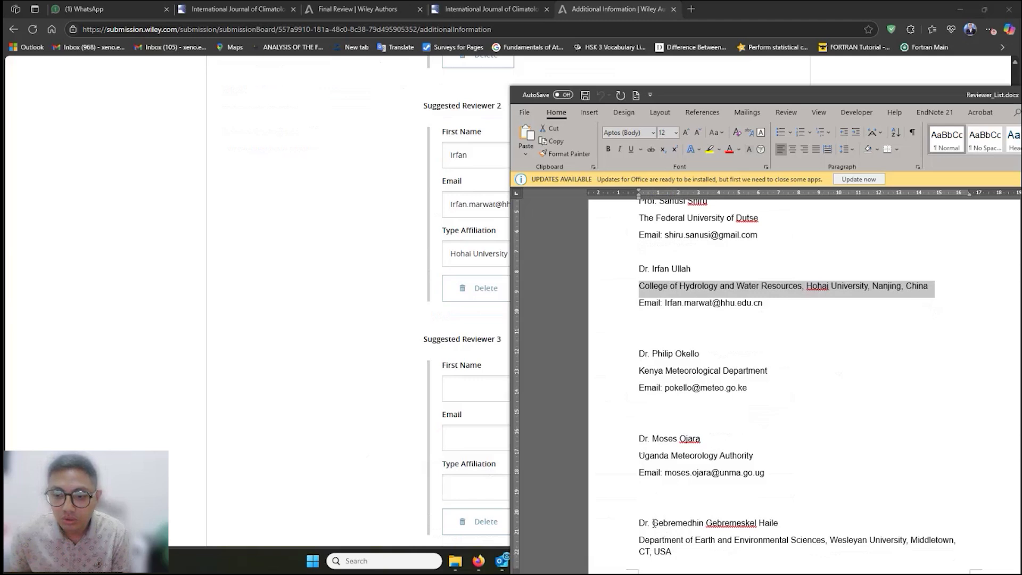
drag(653, 524, 781, 526)
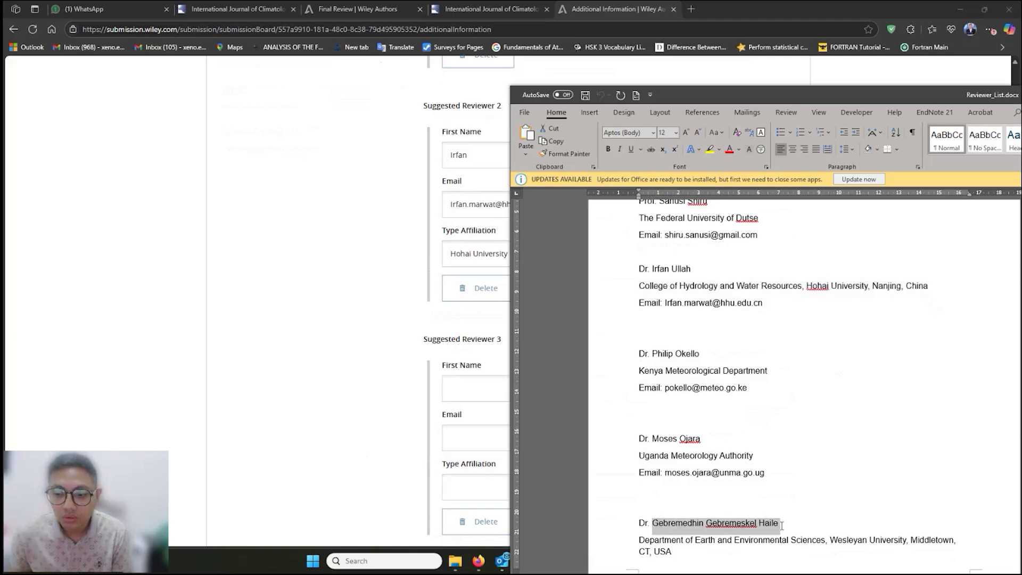
click(475, 390)
key(ctrl+v)
drag(501, 392, 605, 395)
key(ctrl+x)
click(636, 388)
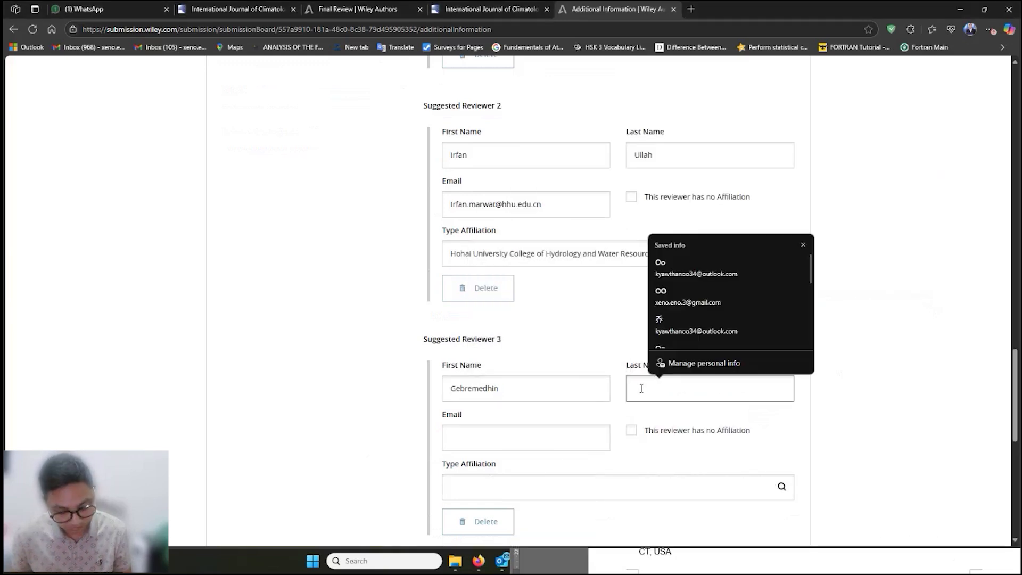
key(ctrl+v)
Look up Suggested Reviewer 3's affiliation from the reviewer list and choose Wesleyan University Department of Earth and Environmental Sciences.
click(543, 437)
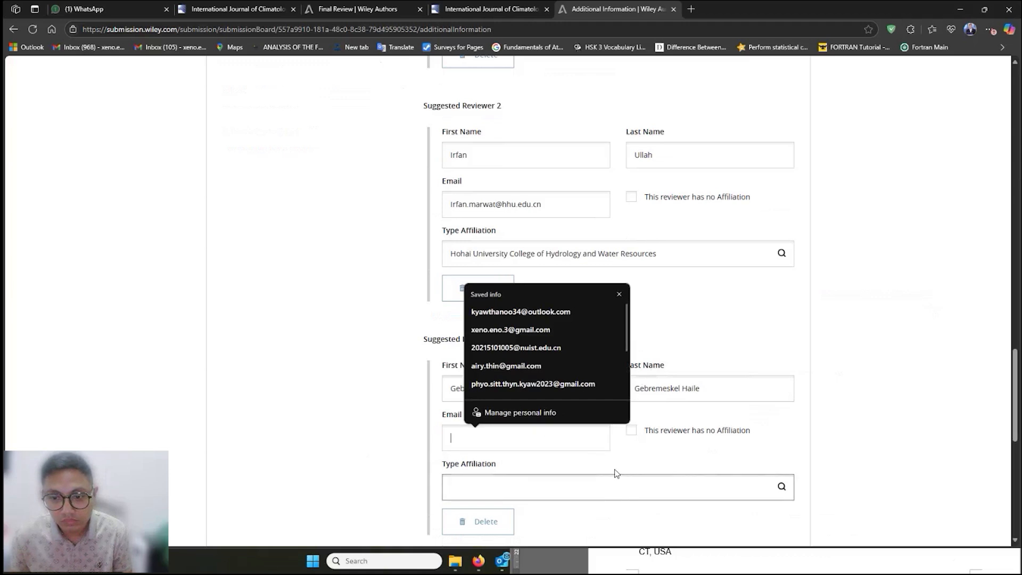
click(677, 567)
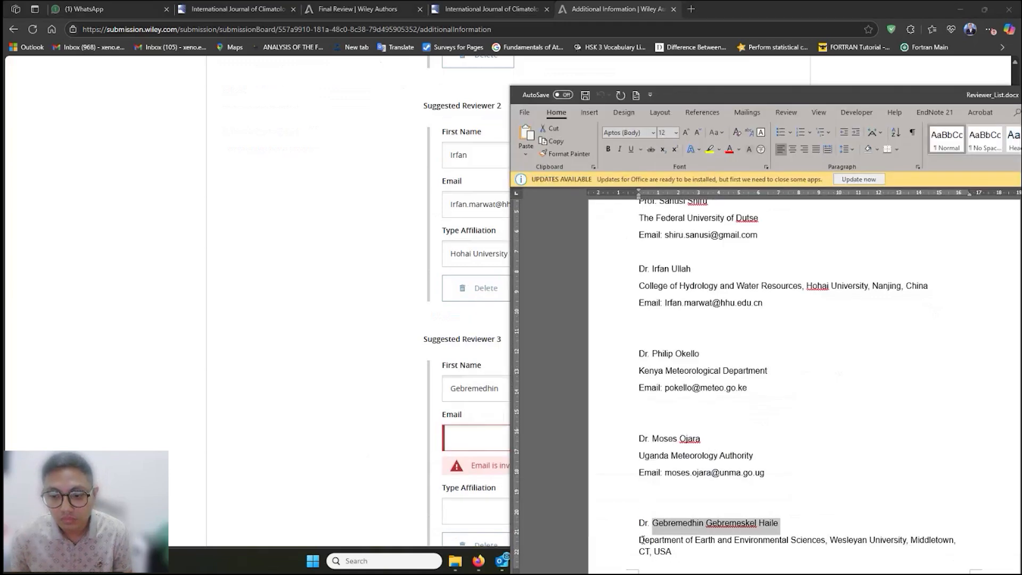
drag(676, 540, 956, 540)
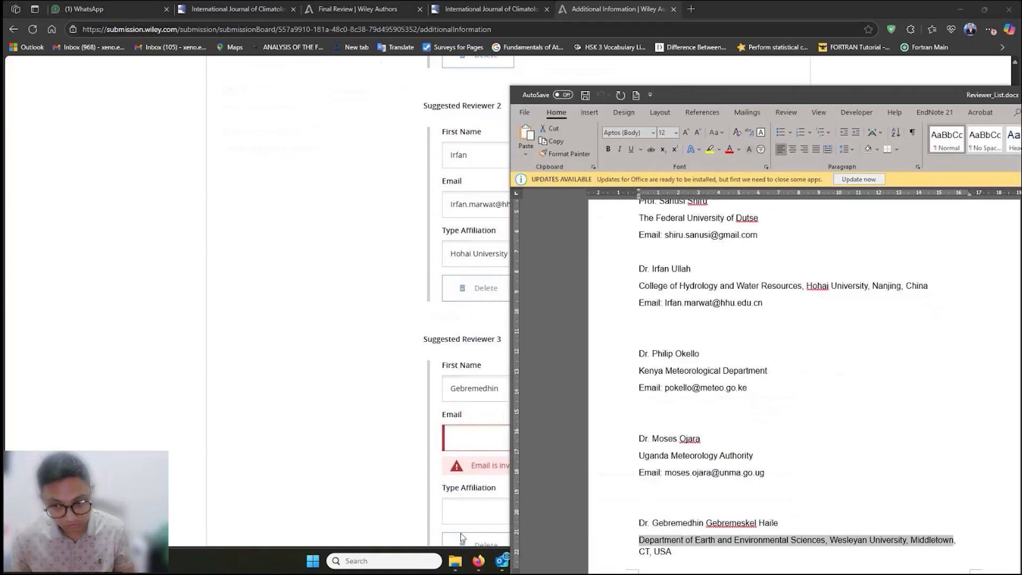
click(474, 444)
click(466, 505)
key(ctrl+v)
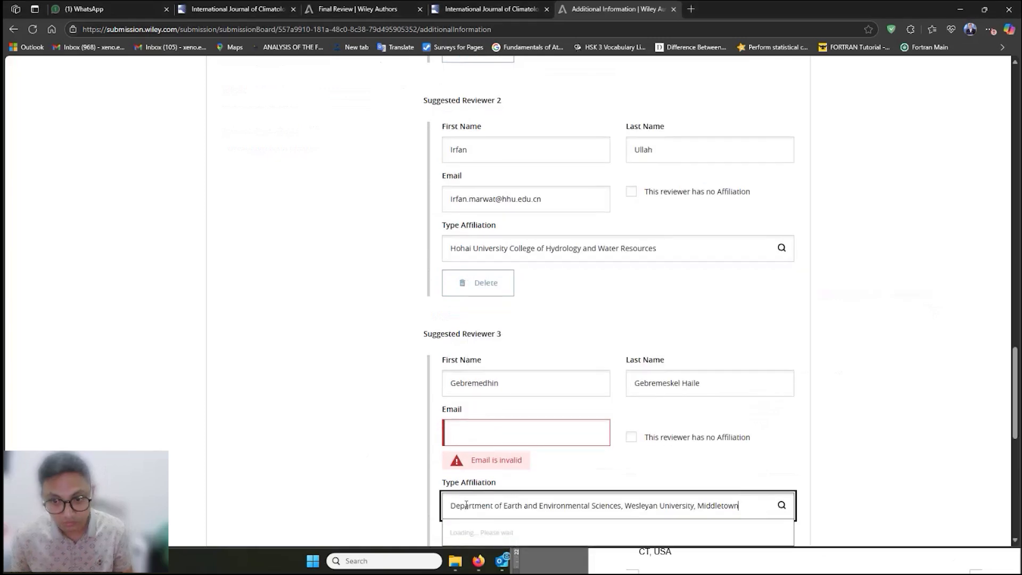
scroll(520, 479, down, 1)
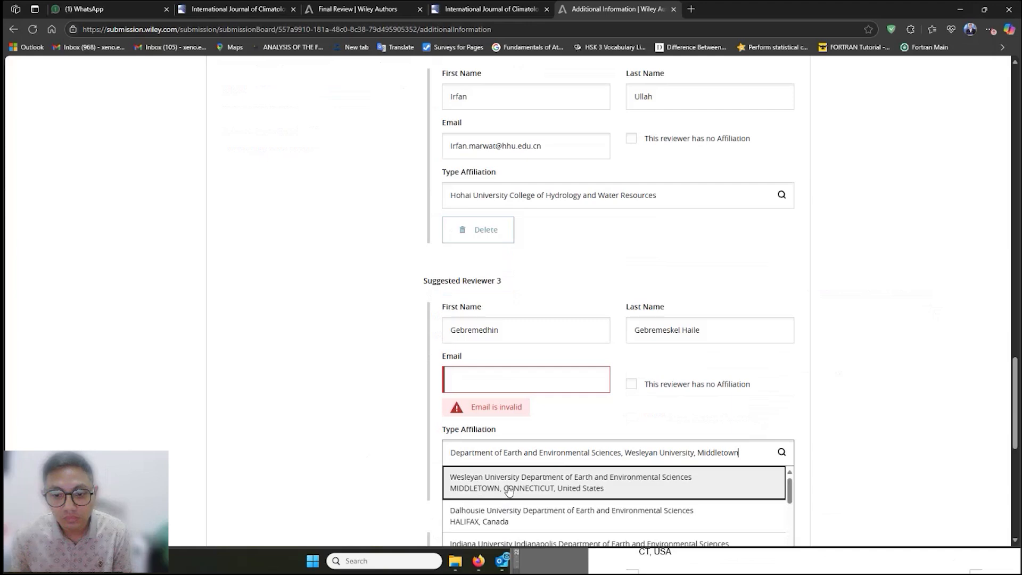
click(551, 488)
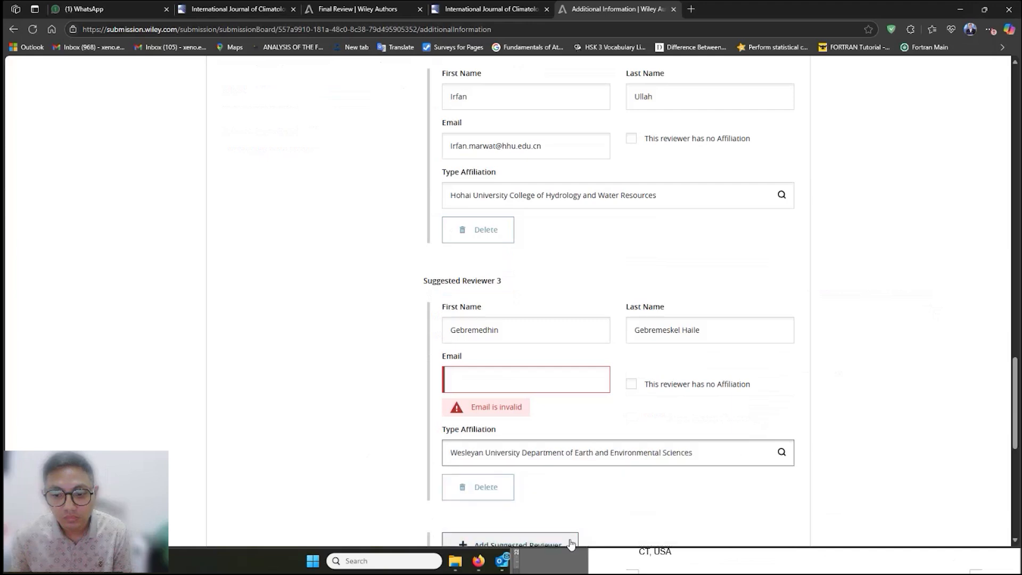
Copy the Wesleyan University reviewer's e-mail address from the second page of Reviewer_List.docx into Suggested Reviewer 3's e-mail.
click(656, 571)
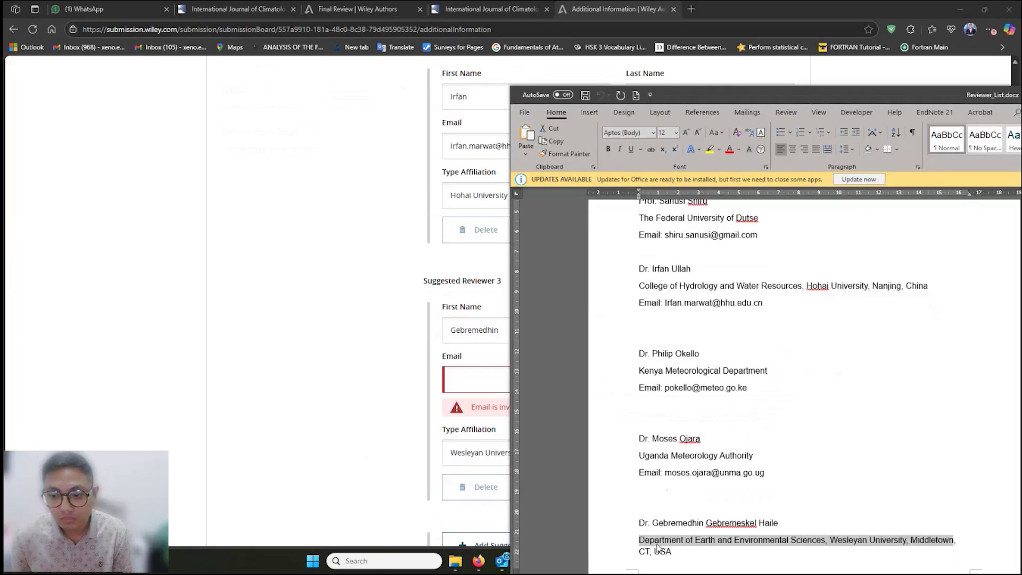
scroll(714, 542, up, 3)
scroll(714, 541, down, 3)
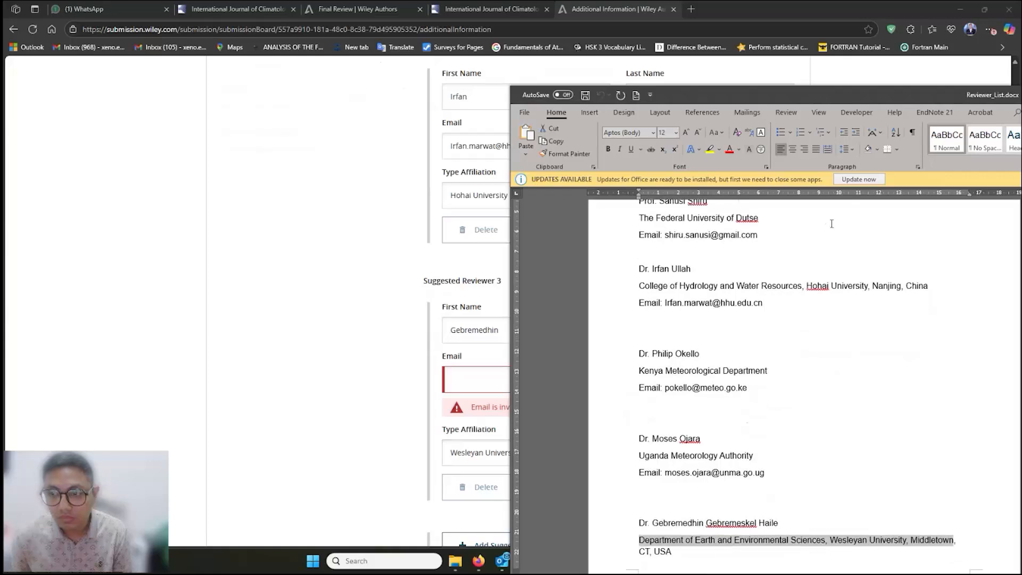
drag(830, 89, 351, 75)
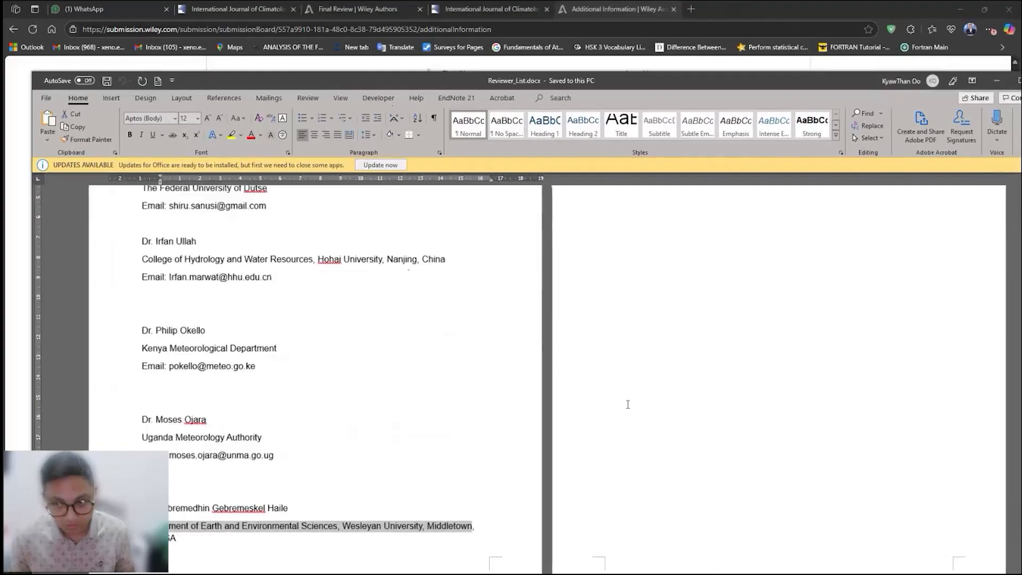
scroll(627, 405, up, 3)
scroll(617, 407, down, 7)
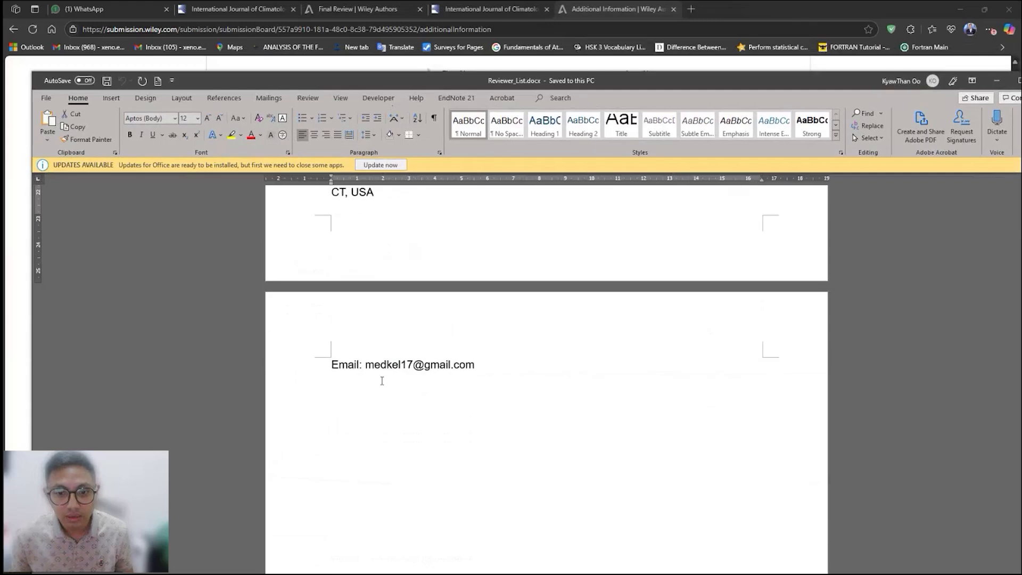
drag(367, 369, 463, 366)
key(ctrl+c)
click(995, 80)
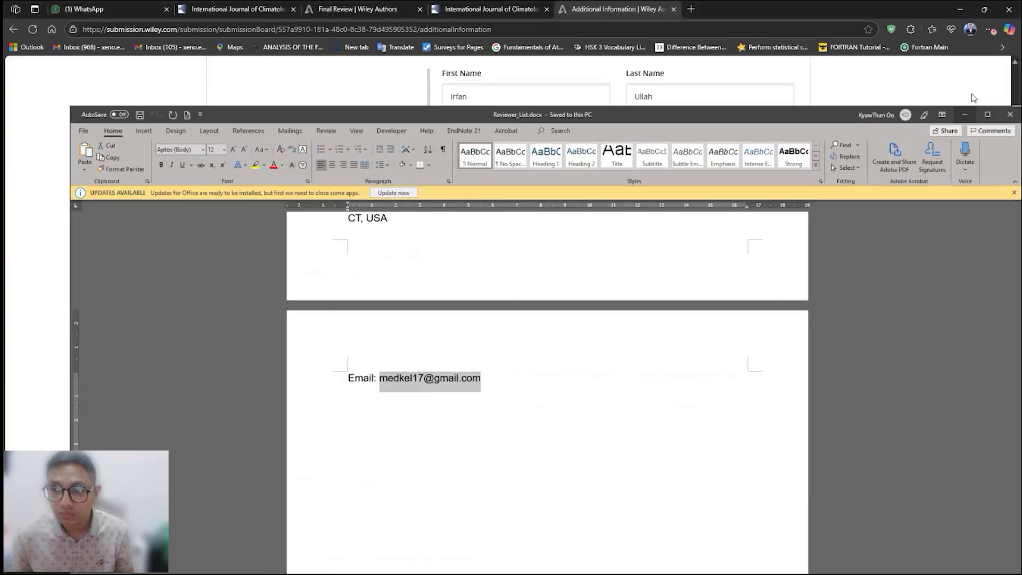
click(484, 376)
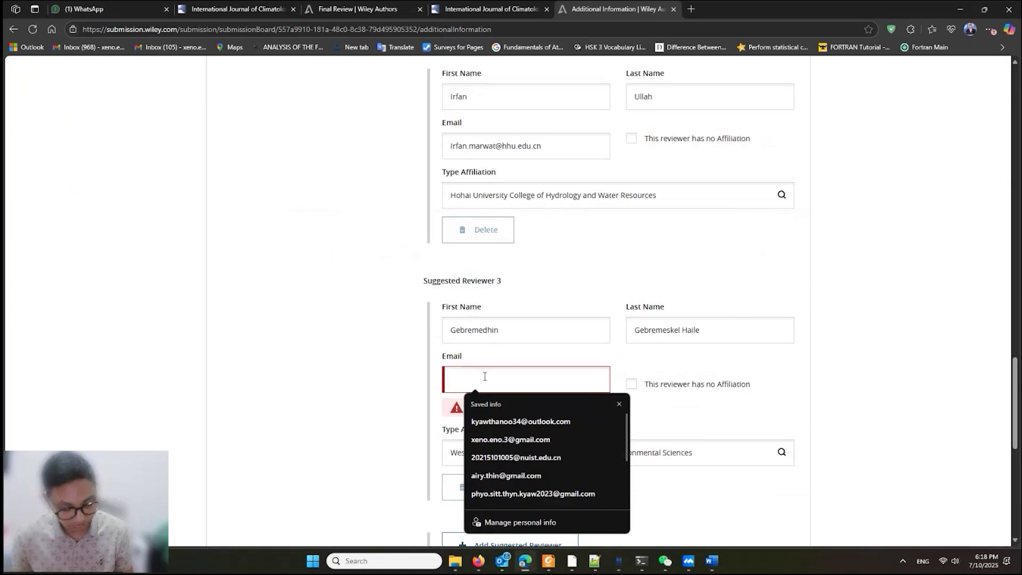
key(ctrl+v)
Bring Reviewer_List.docx forward in Word, show its earlier reviewer entries, and place its window beside the submission form.
scroll(636, 429, down, 4)
scroll(636, 429, up, 10)
scroll(469, 382, down, 8)
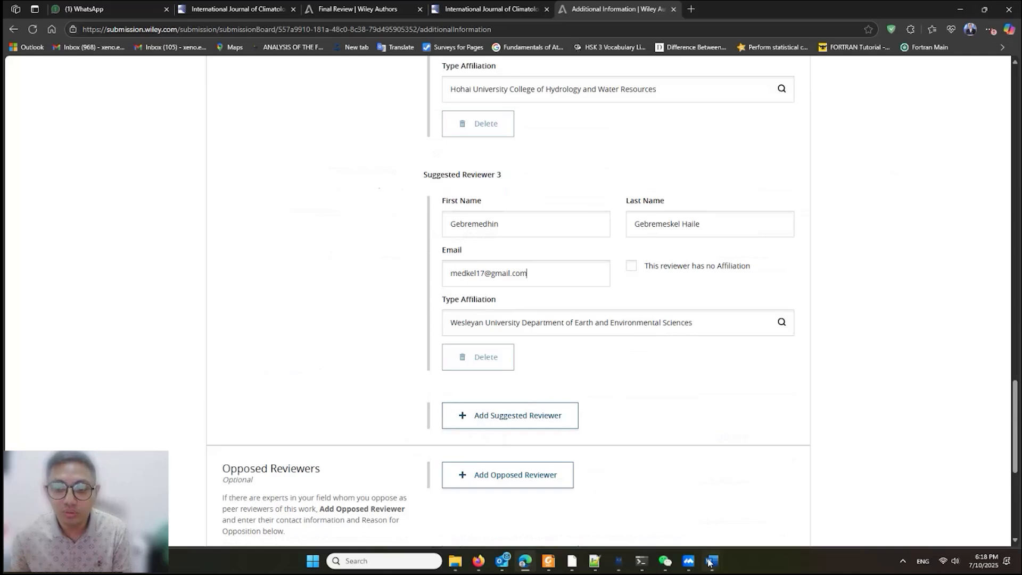
mouse_move(709, 562)
click(651, 500)
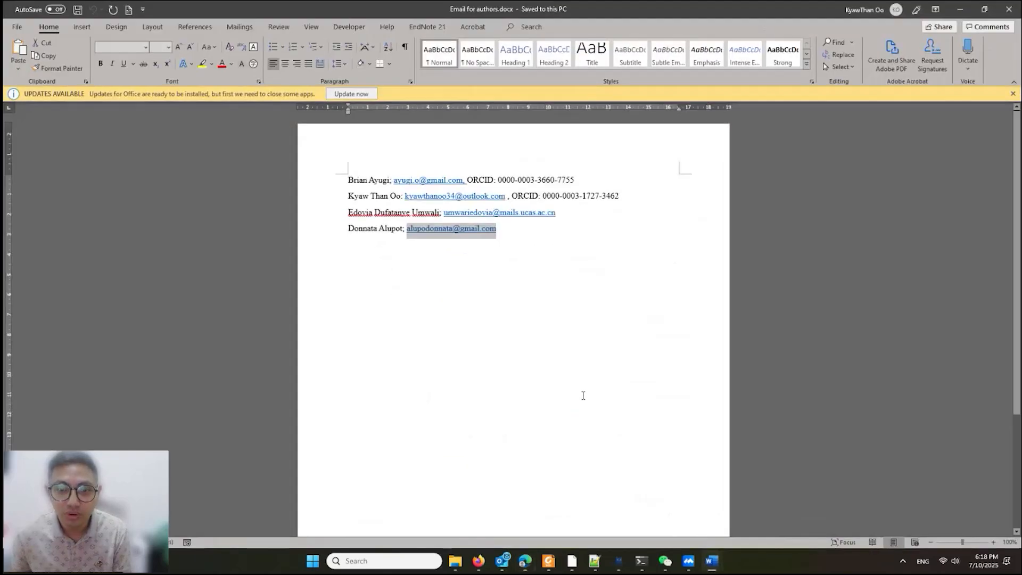
click(766, 500)
scroll(562, 412, up, 7)
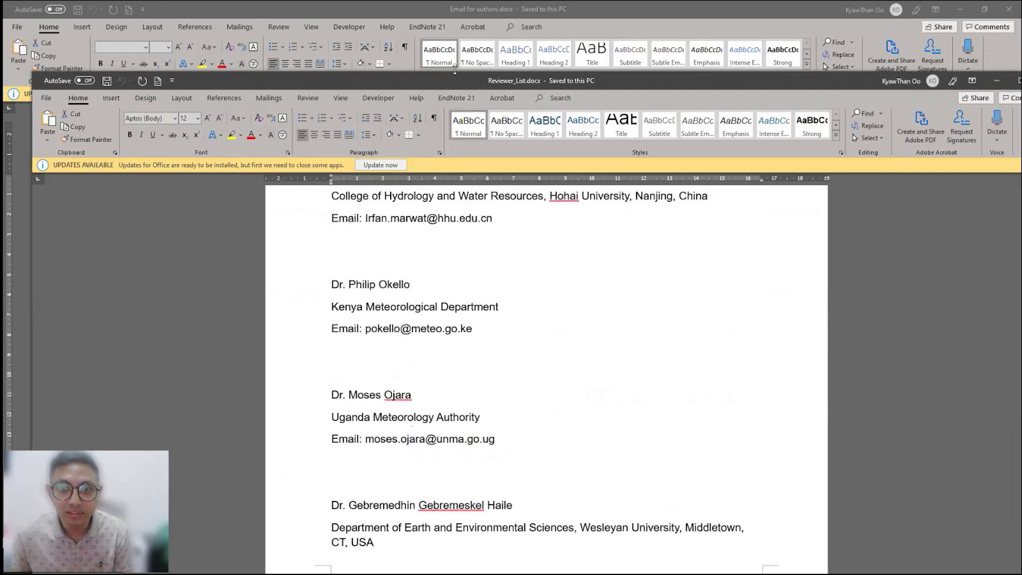
drag(387, 86, 897, 83)
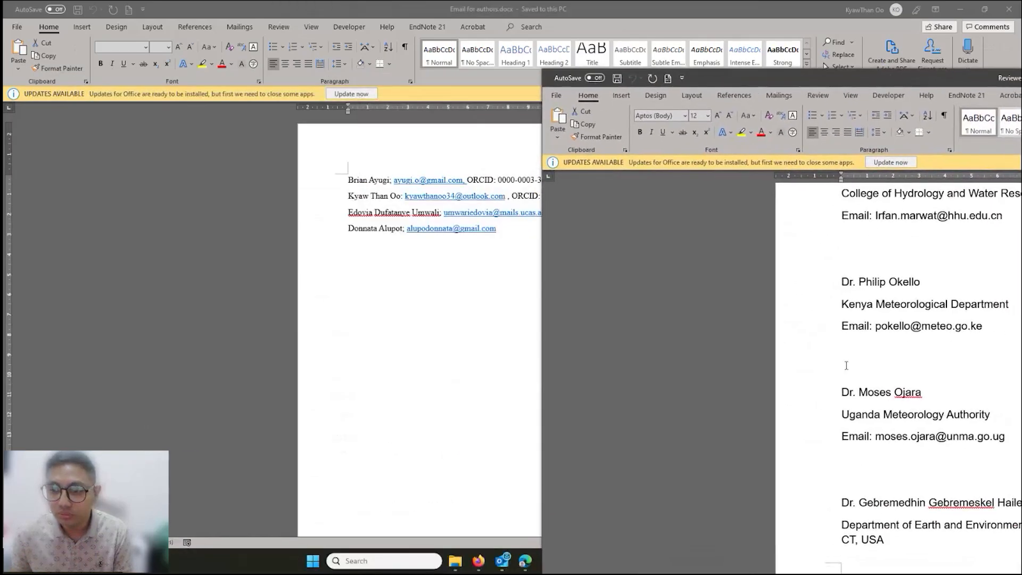
Add a fourth suggested reviewer and enter the Uganda Meteorology Authority reviewer's first and last names from the list, without the title.
drag(863, 389, 921, 394)
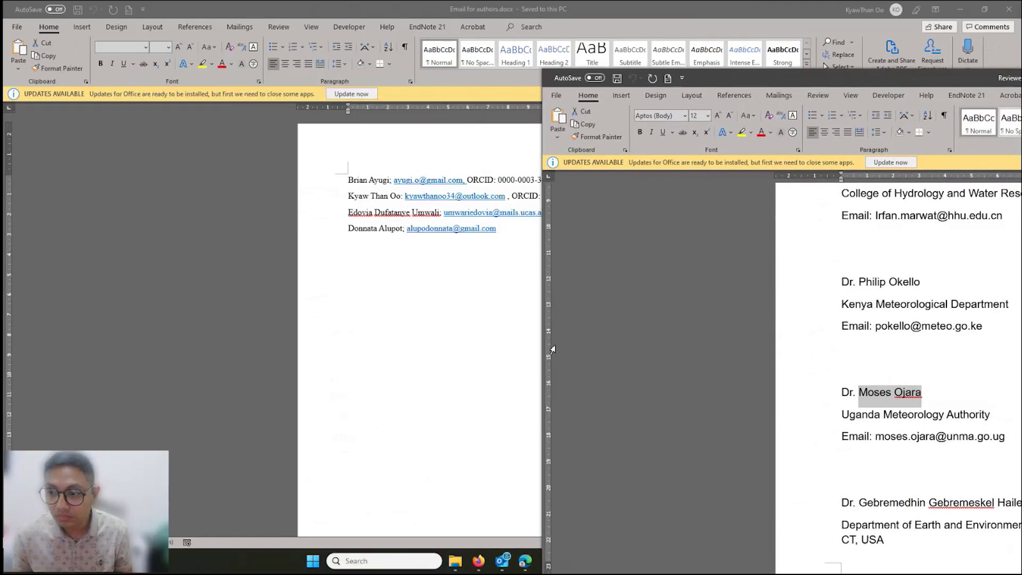
click(464, 505)
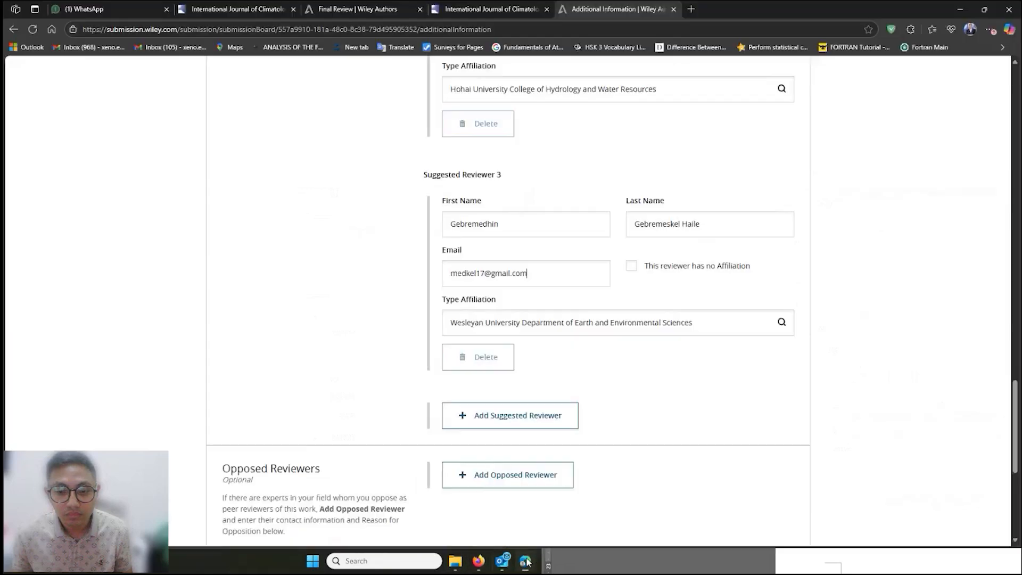
click(488, 428)
click(482, 457)
key(ctrl+v)
drag(475, 458, 518, 461)
key(ctrl+x)
click(650, 463)
key(ctrl+v)
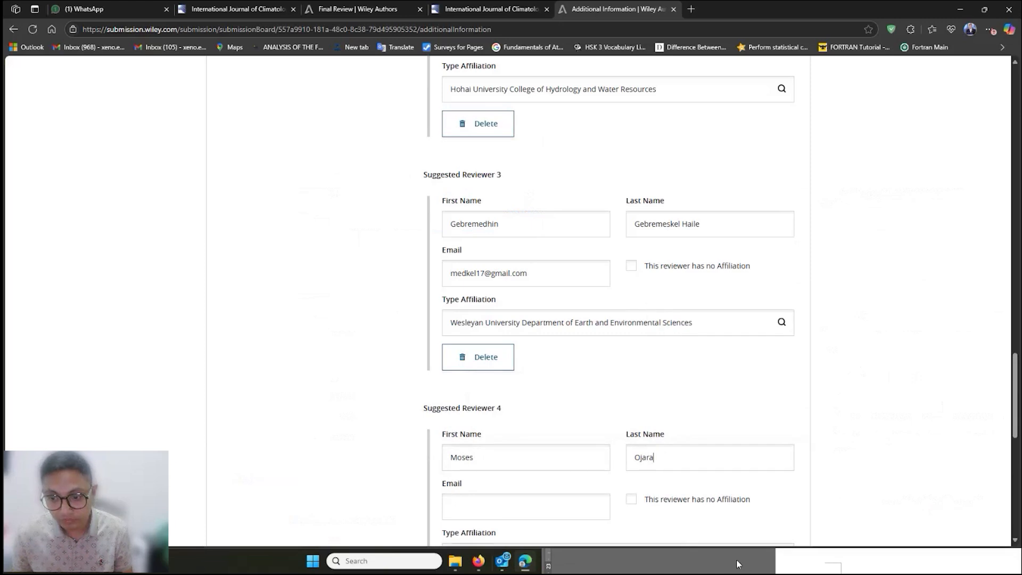
Try to look up Suggested Reviewer 4's affiliation with Uganda Meteorology Authority, copied from Reviewer_List.docx.
click(655, 569)
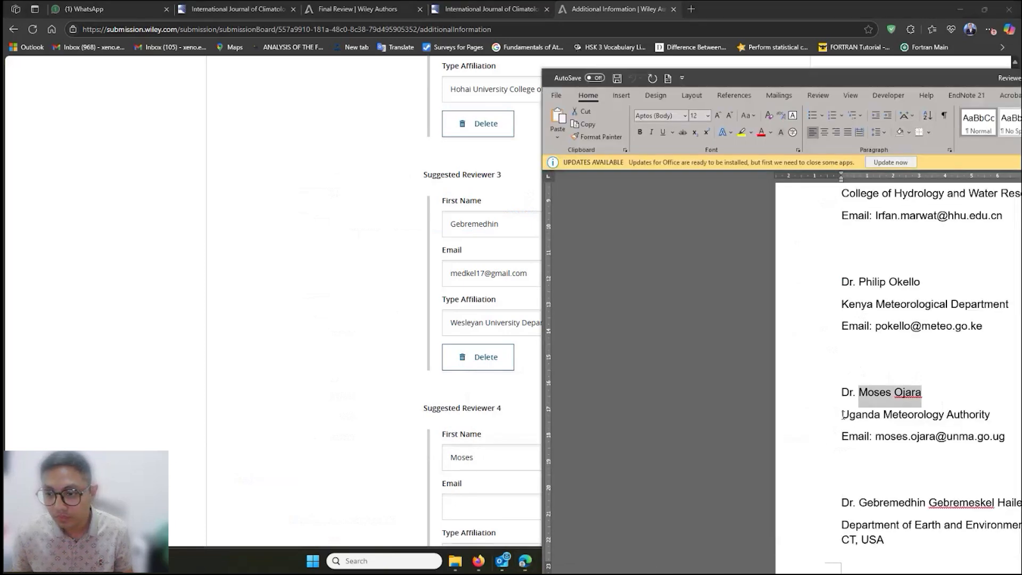
drag(859, 415, 994, 416)
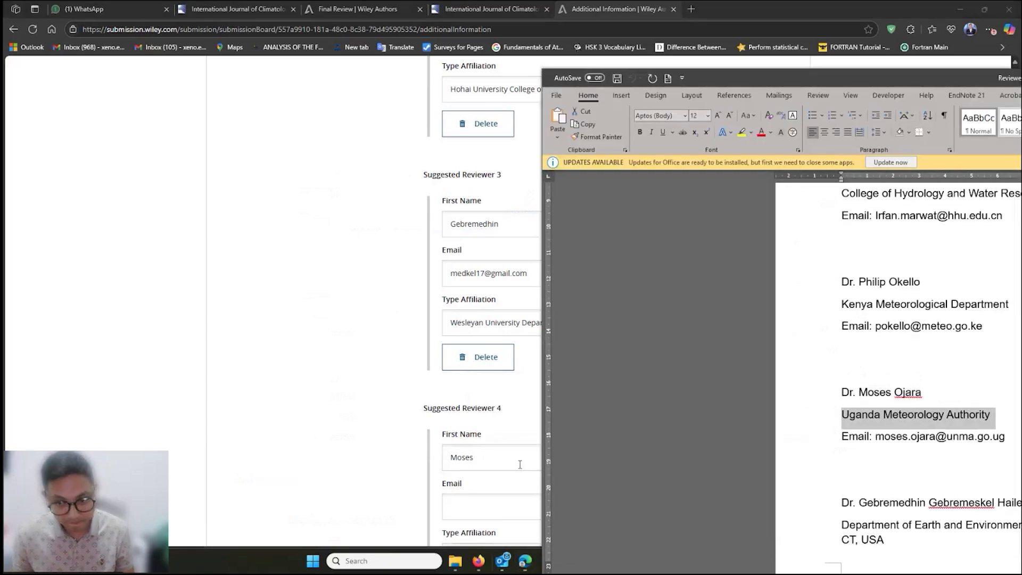
scroll(478, 514, down, 2)
click(489, 451)
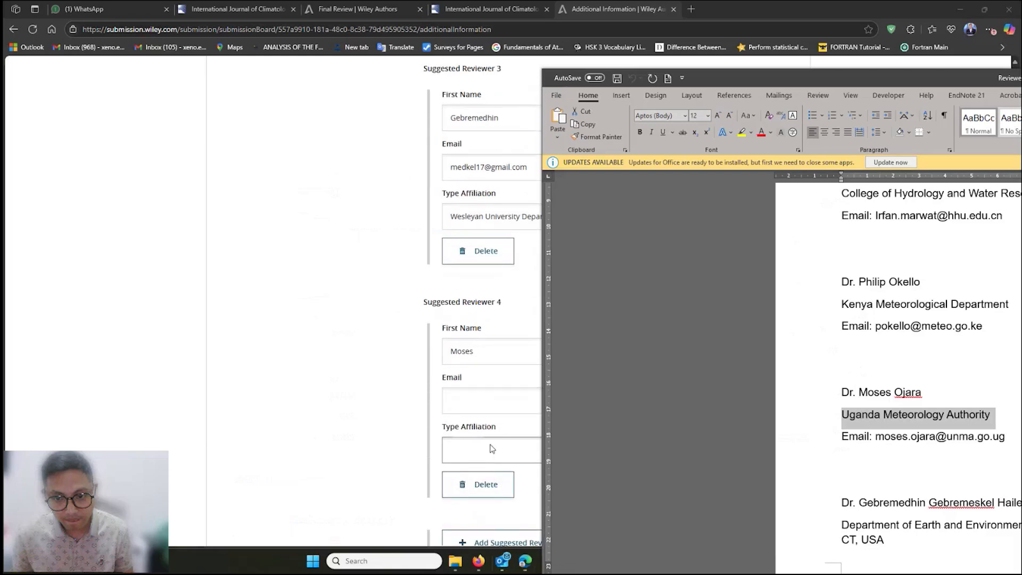
key(ctrl+v)
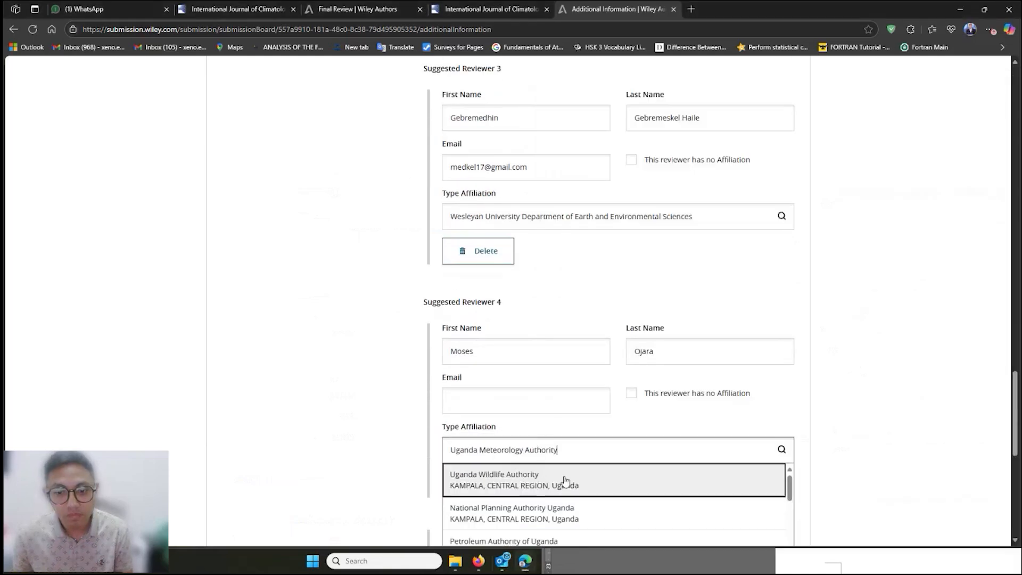
scroll(471, 505, down, 1)
scroll(487, 510, down, 2)
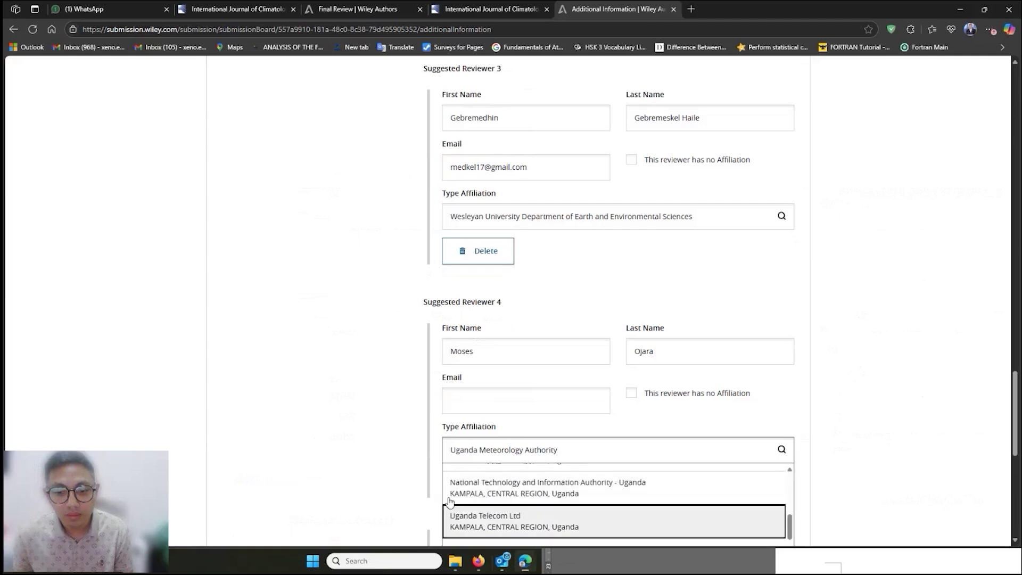
click(395, 472)
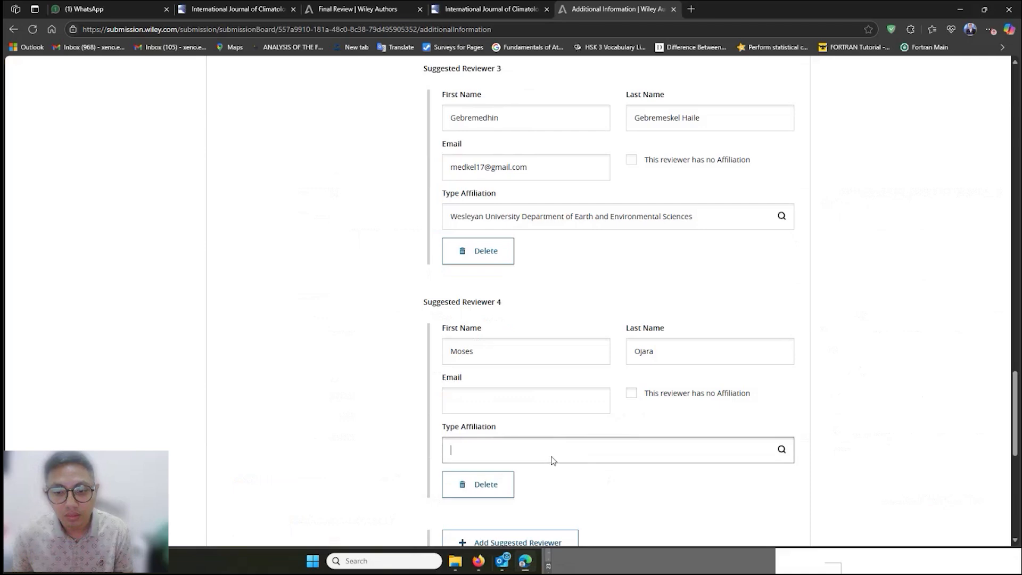
Try the affiliation lookup for Suggested Reviewer 4 again with the search text shortened to Uganda Meteorology.
key(ctrl+v)
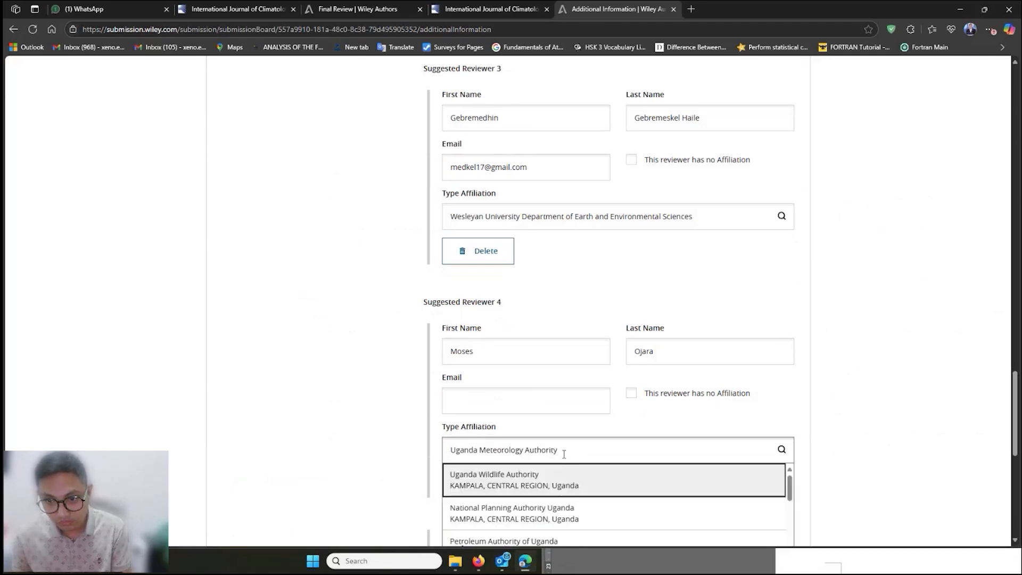
key(BackSpace)
key(BackSpace)
key(BackSpace)
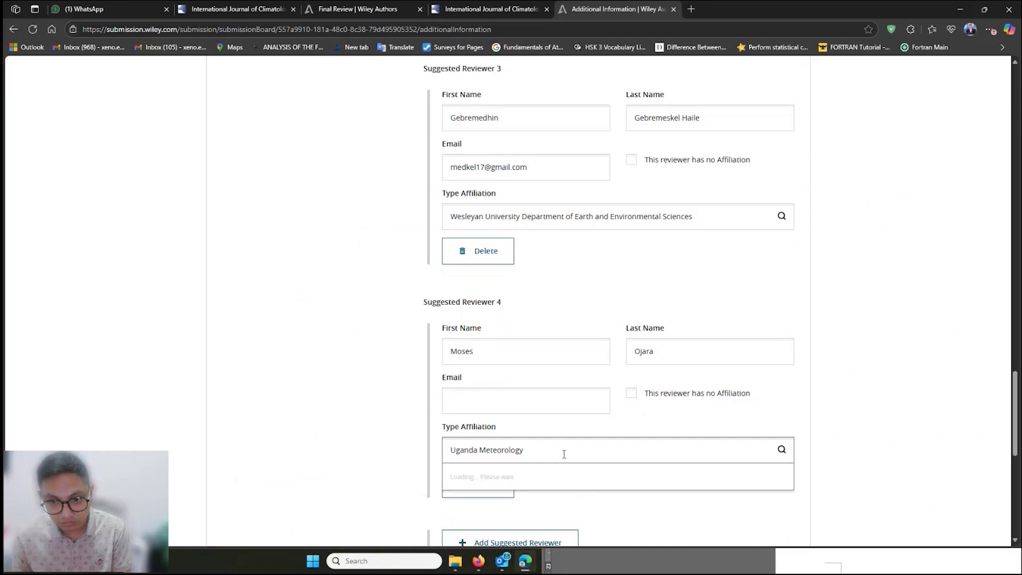
scroll(556, 523, down, 2)
scroll(562, 505, down, 3)
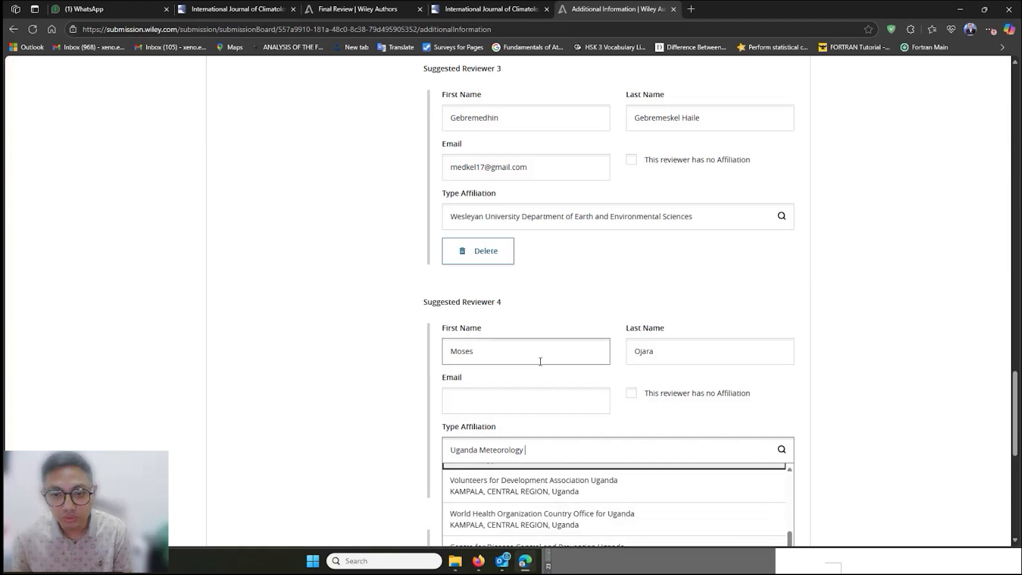
Clear the first and last names entered for Suggested Reviewer 4.
drag(541, 360, 416, 362)
key(BackSpace)
drag(657, 352, 621, 354)
key(BackSpace)
Enter the Kenya Meteorological Department reviewer's first and last names from Reviewer_List.docx for Suggested Reviewer 4, without the title.
click(825, 563)
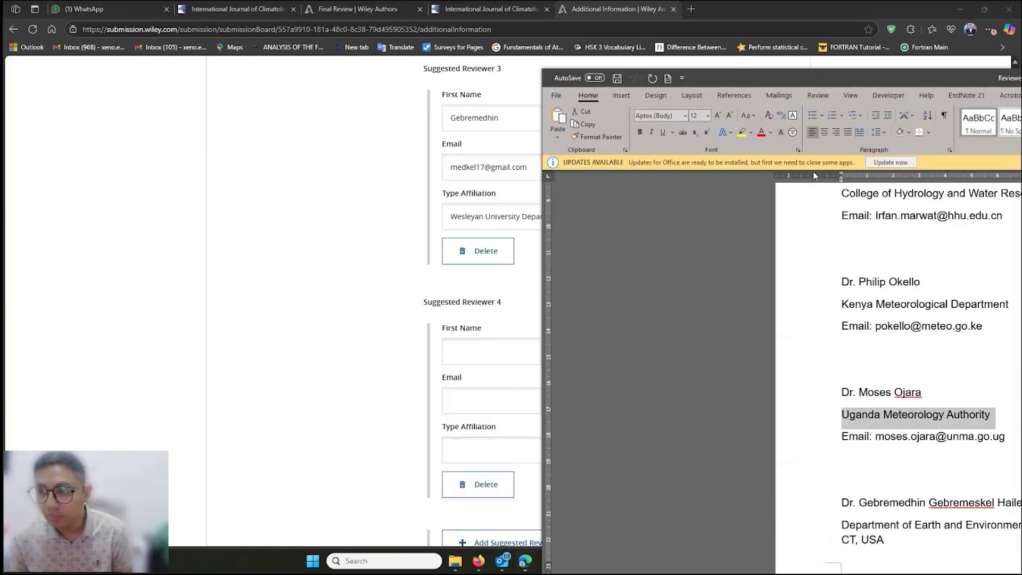
drag(862, 84, 730, 73)
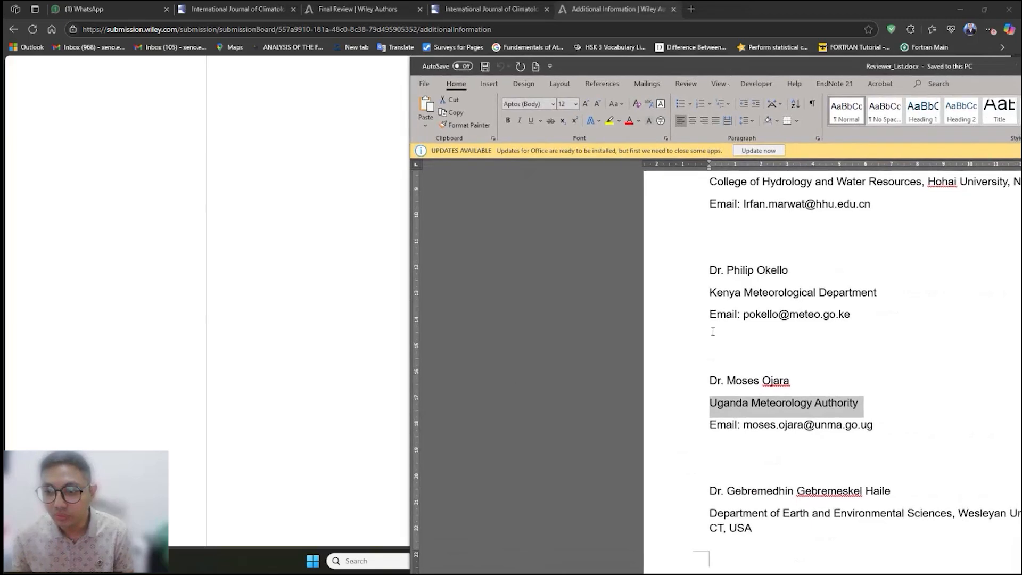
drag(727, 271, 788, 271)
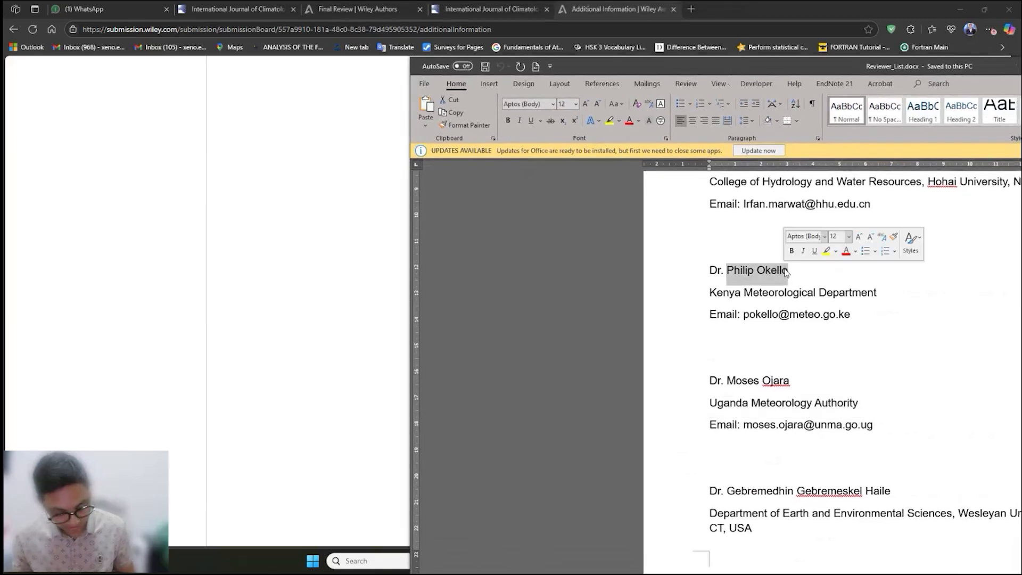
key(ctrl+c)
click(361, 398)
click(531, 352)
key(ctrl+v)
drag(471, 352, 508, 353)
key(ctrl+x)
click(637, 347)
key(ctrl+v)
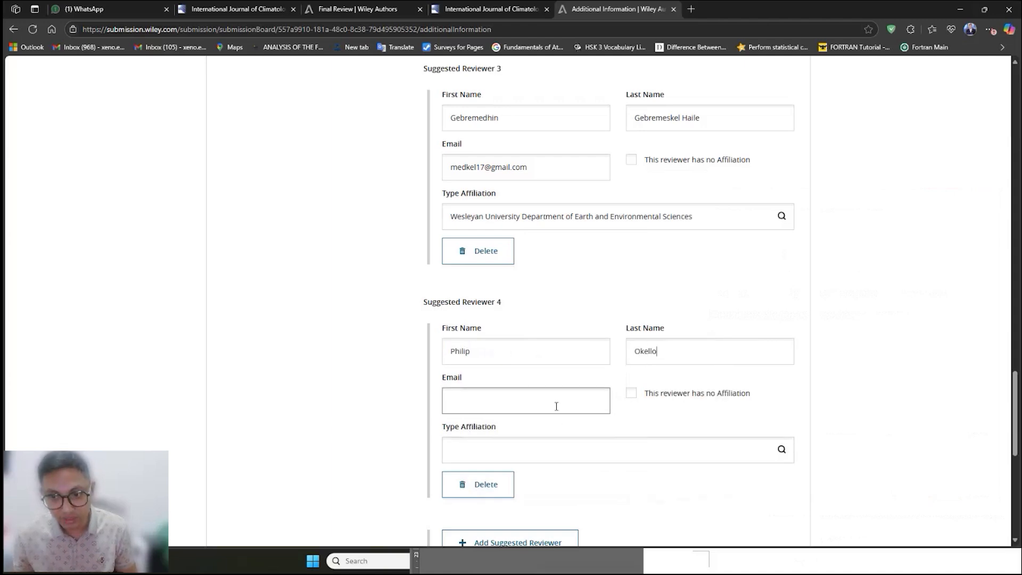
Copy Kenya Meteorological Department from the reviewer list into Suggested Reviewer 4's affiliation and accept the entered text as the affiliation.
click(741, 564)
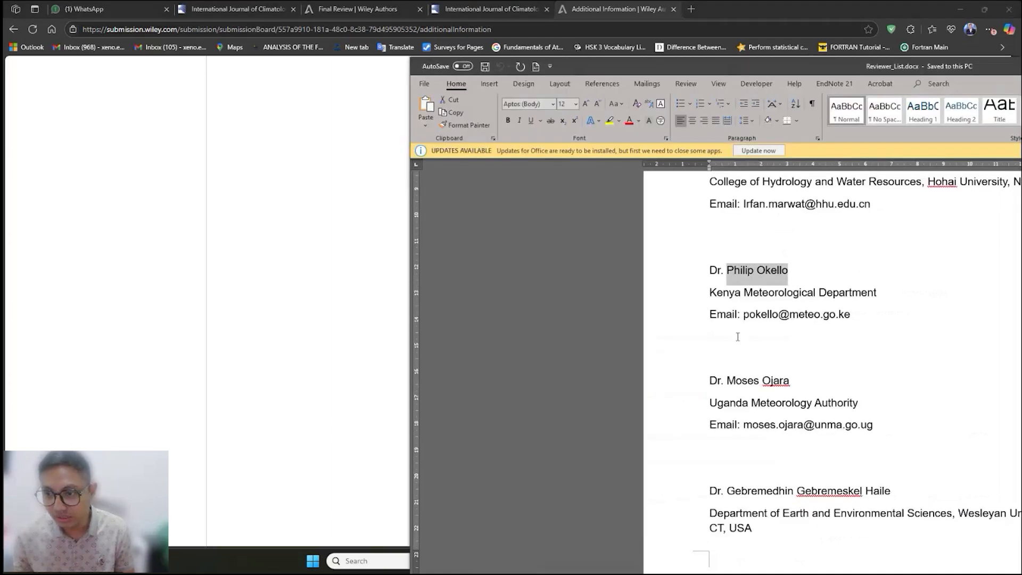
drag(710, 292, 877, 299)
click(387, 428)
click(479, 449)
key(ctrl+v)
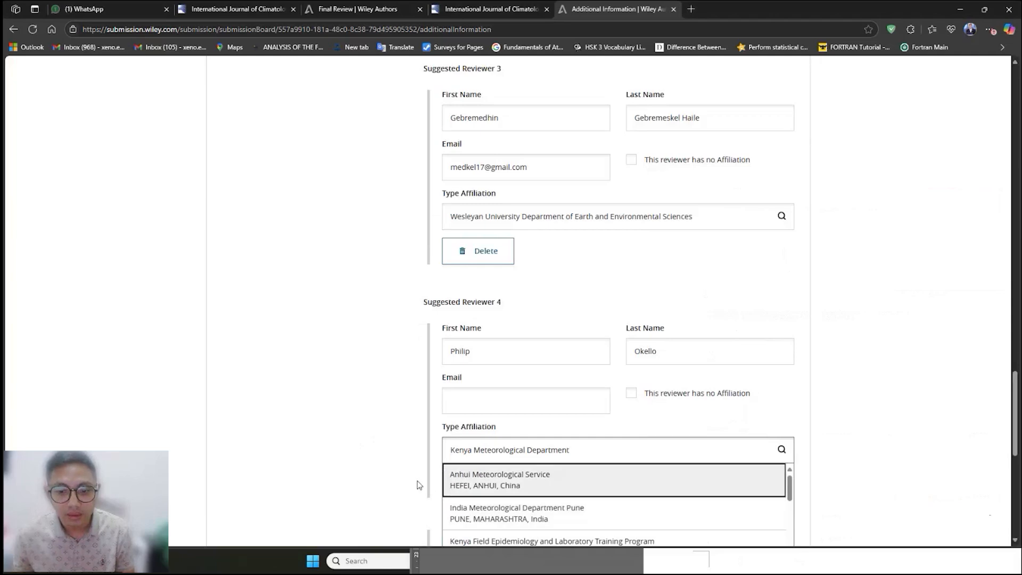
scroll(418, 485, down, 1)
scroll(420, 484, down, 1)
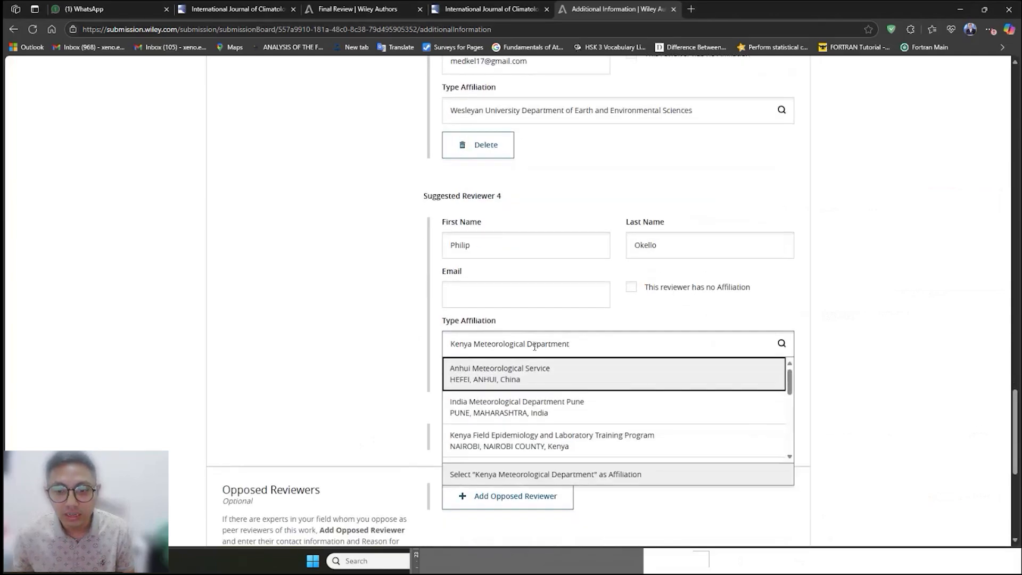
click(528, 479)
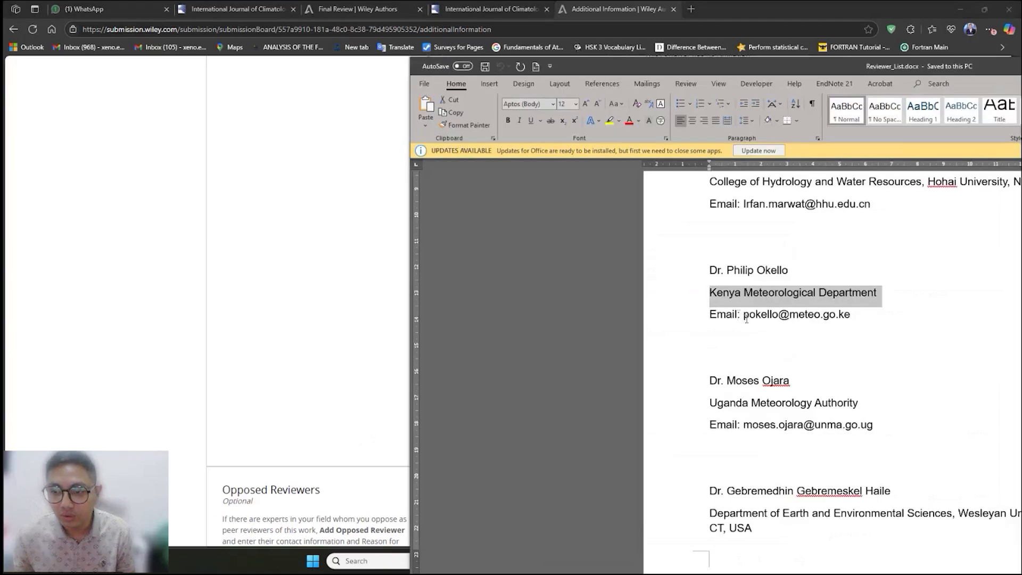
Copy the Kenya Meteorological Department reviewer's e-mail address from Reviewer_List.docx into Suggested Reviewer 4's e-mail.
drag(744, 315, 856, 316)
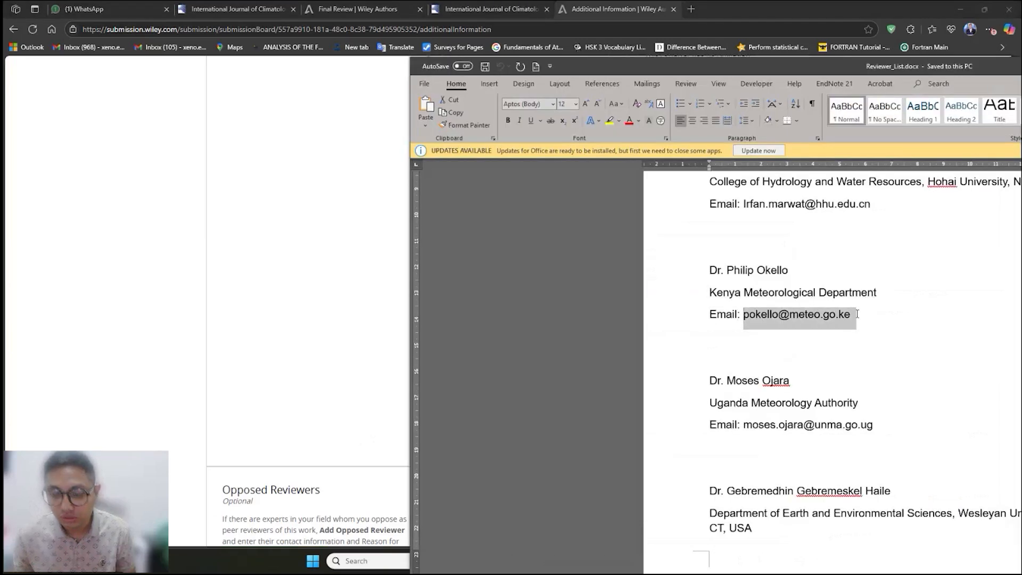
click(395, 367)
click(490, 301)
key(ctrl+v)
Review the suggested reviewers, opposed reviewers and cover letter sections, and try to confirm the Additional Information page.
scroll(362, 407, up, 4)
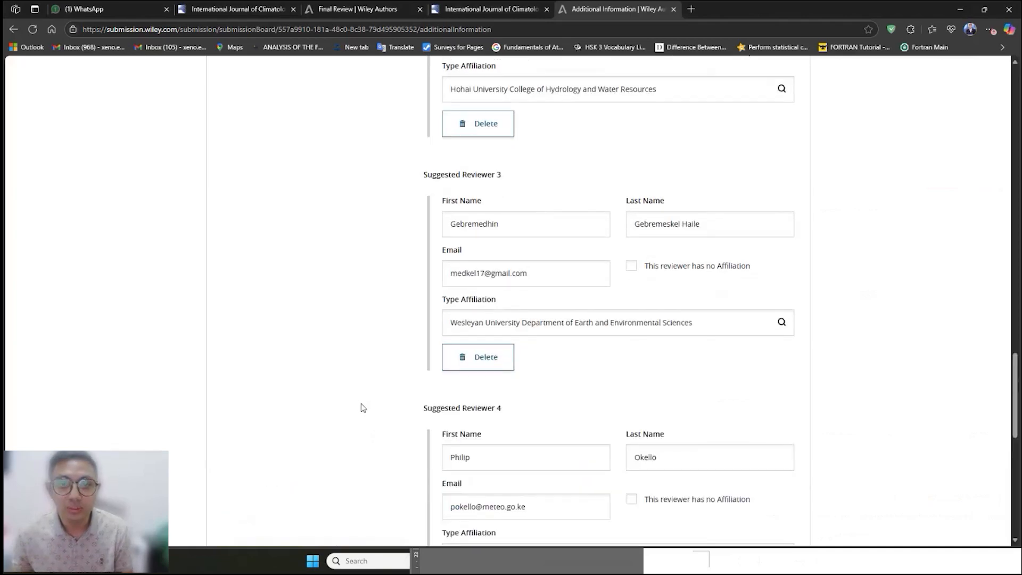
scroll(359, 413, up, 12)
scroll(351, 434, down, 13)
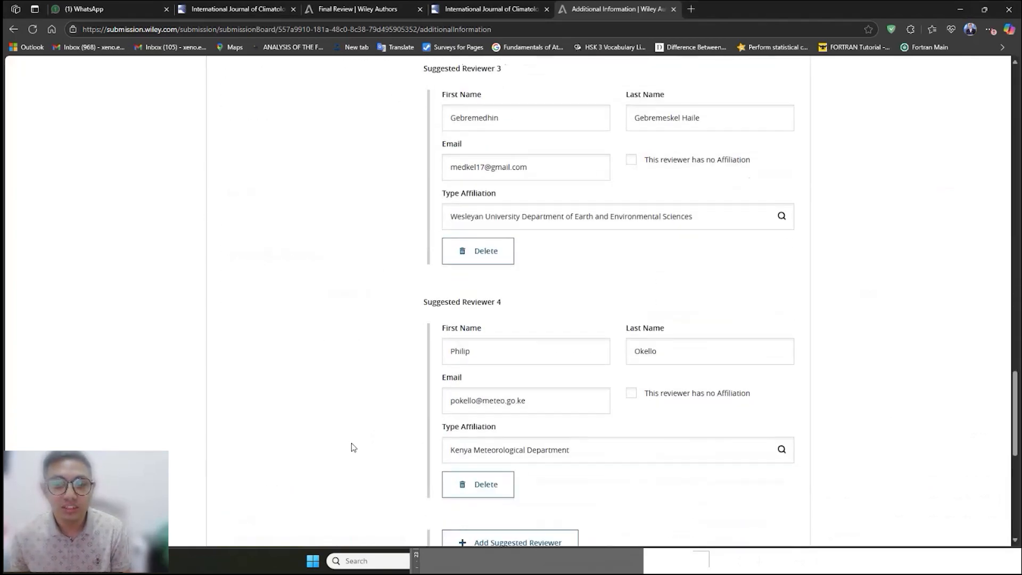
scroll(352, 445, down, 8)
scroll(373, 415, up, 2)
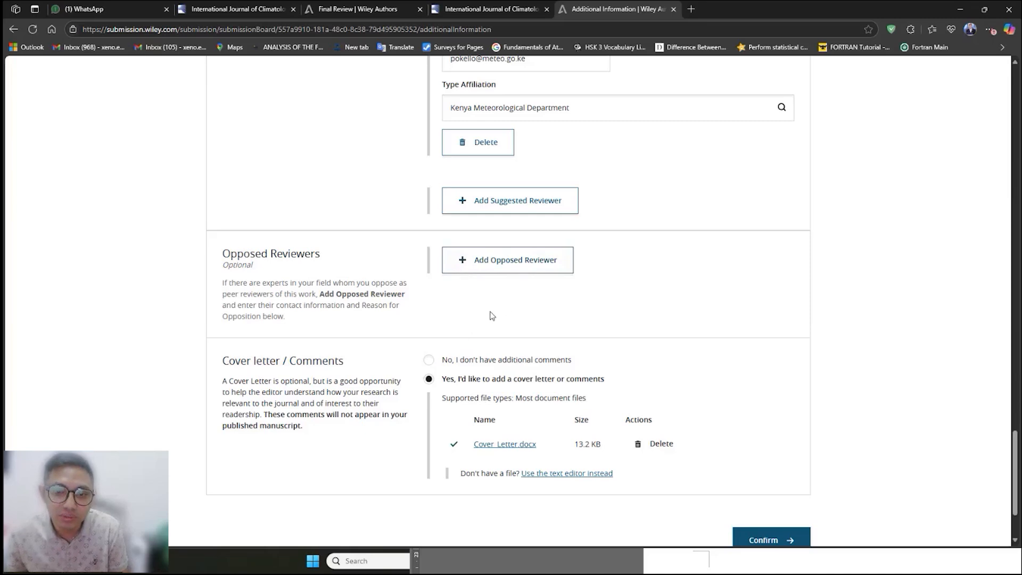
scroll(345, 279, up, 2)
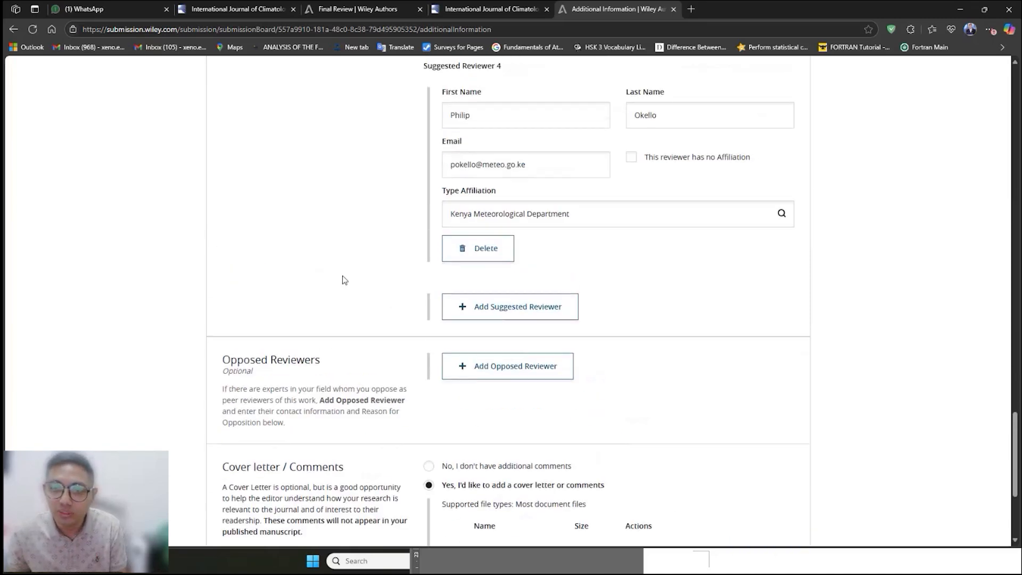
scroll(339, 336, down, 2)
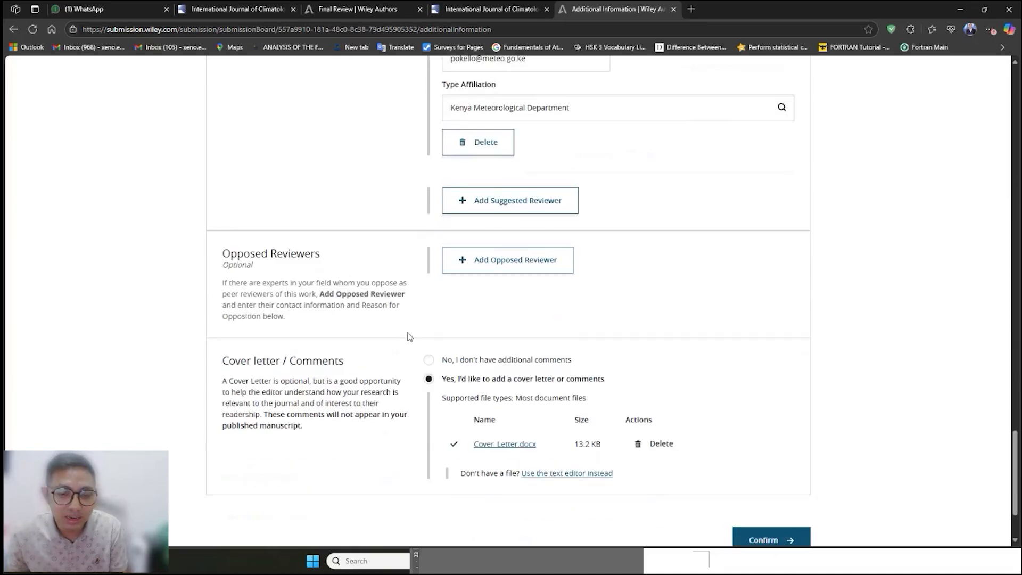
scroll(409, 336, down, 2)
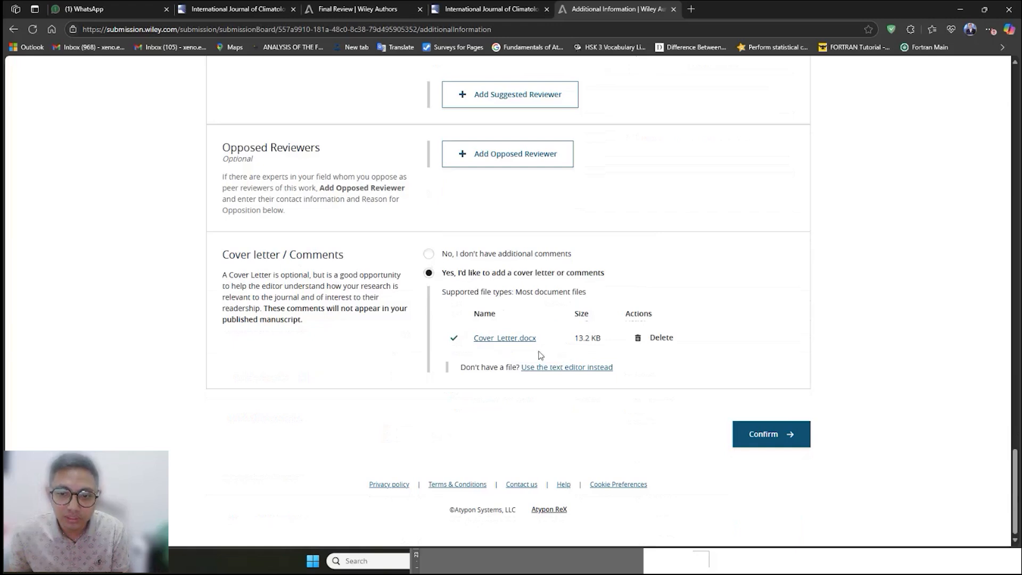
click(744, 434)
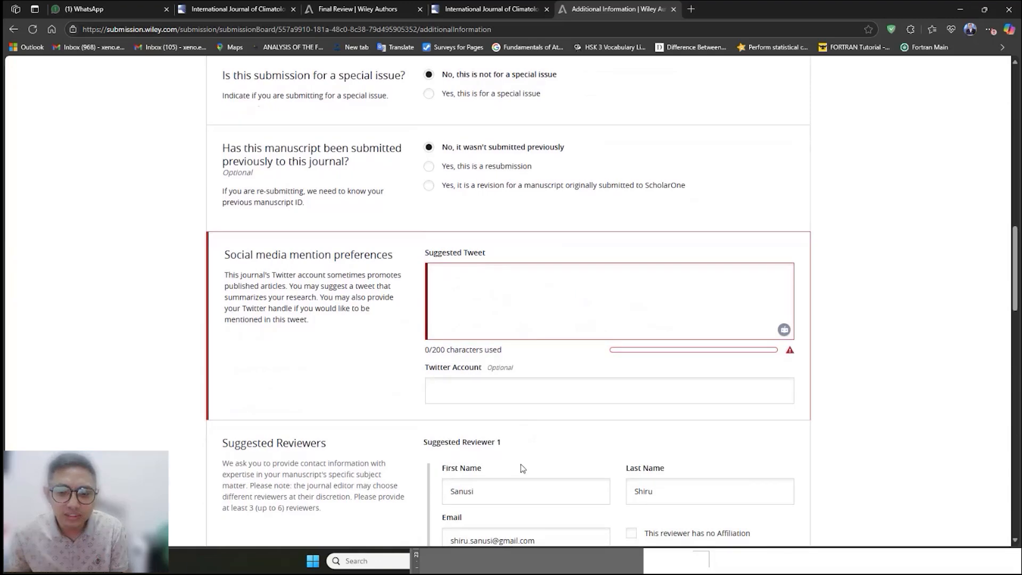
Put the Reviewer_List.docx window away and open the Revised_Manuscript folder in File Explorer.
click(487, 561)
drag(846, 66, 642, 104)
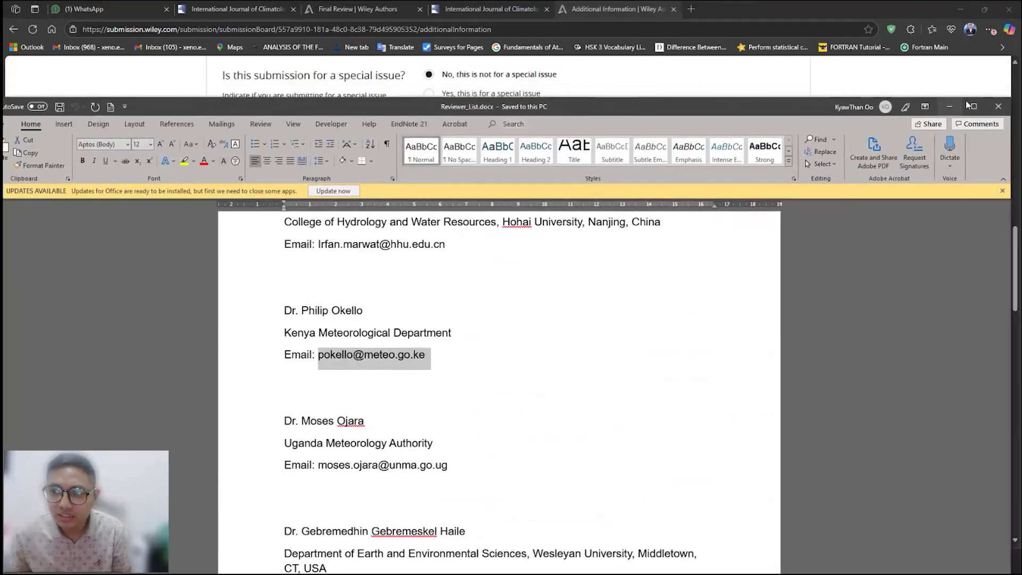
click(979, 107)
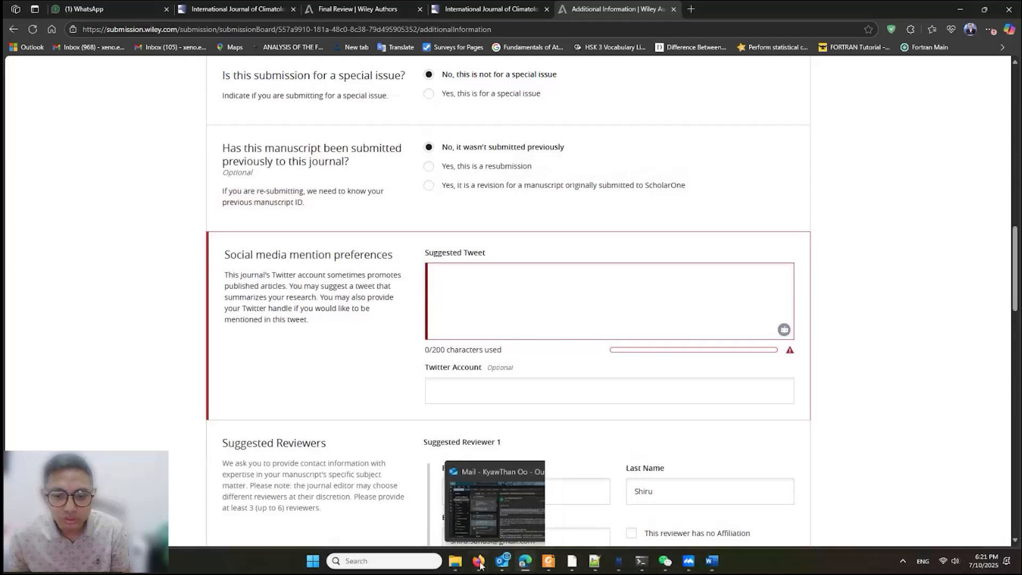
click(712, 561)
click(711, 561)
click(455, 561)
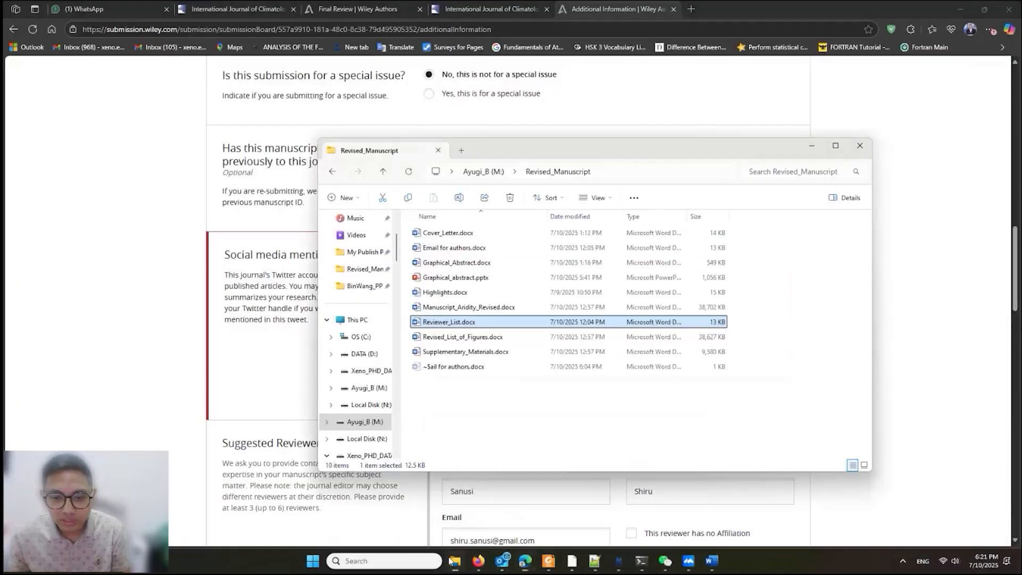
Copy the East Africa summary paragraph from Graphical_Abstract.docx into the Suggested Tweet and shorten it to "East Africa (EA) is predominantly arid to semi-arid".
double_click(452, 269)
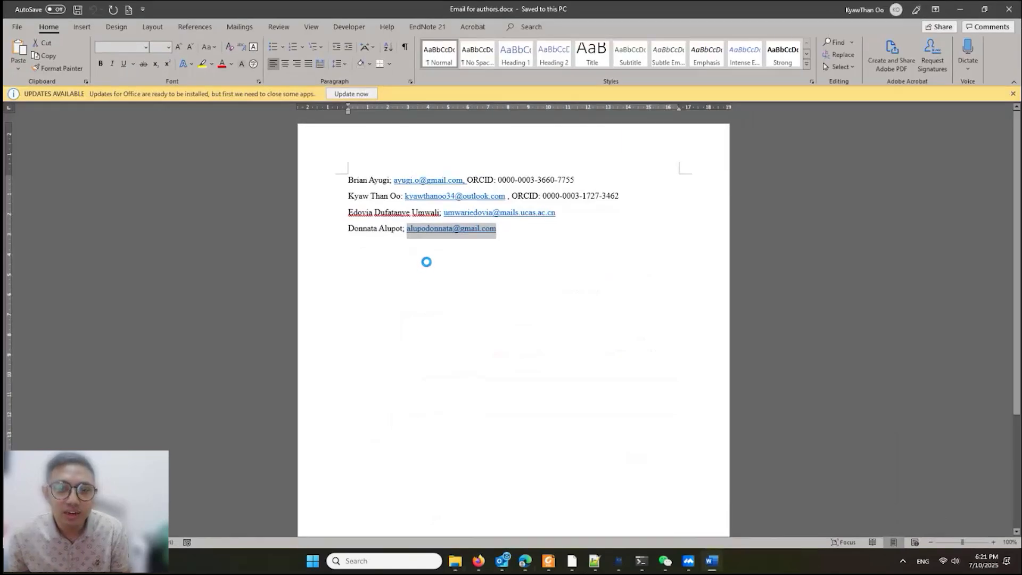
scroll(297, 446, down, 4)
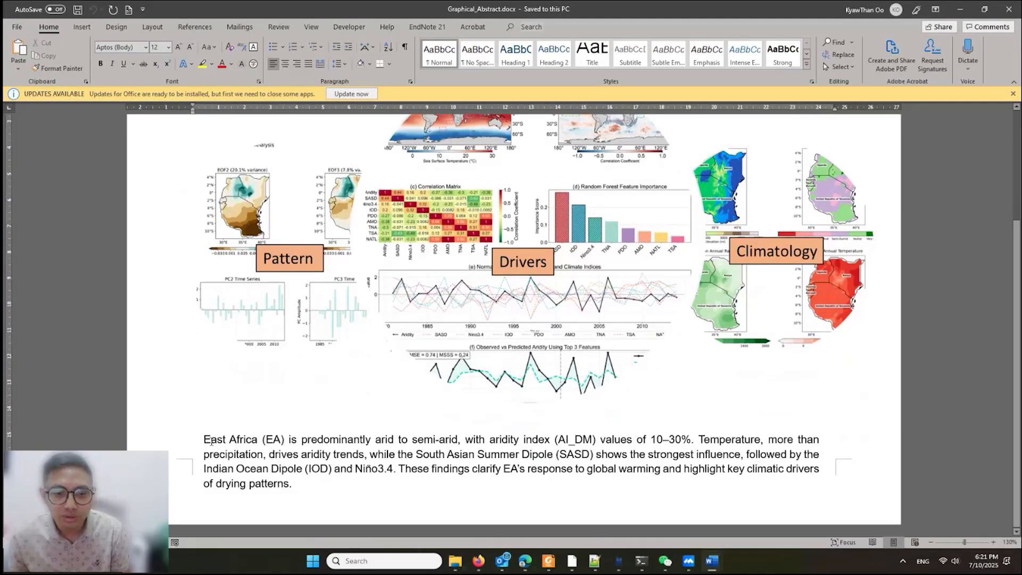
drag(209, 439, 291, 485)
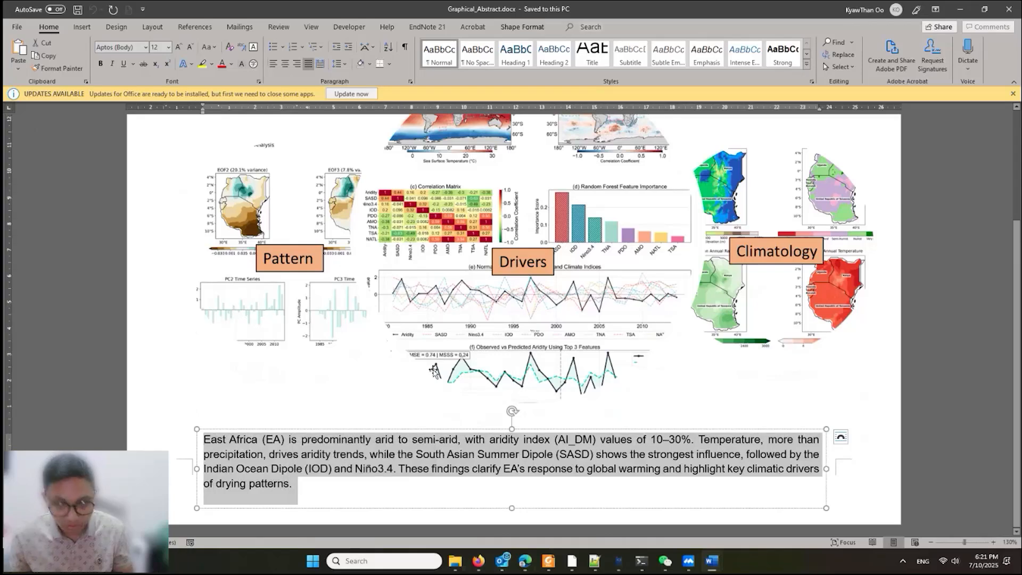
click(959, 9)
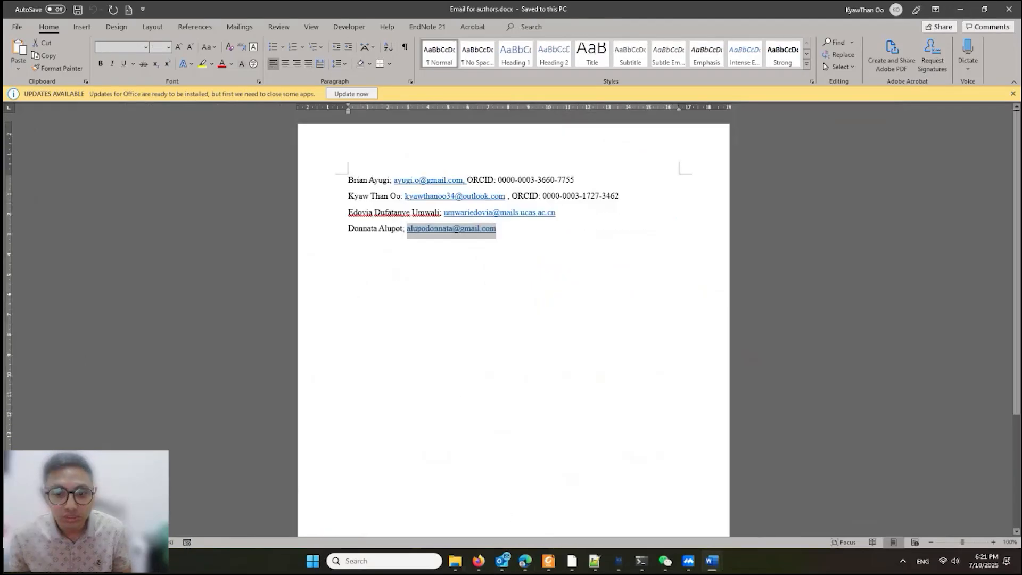
click(525, 561)
click(490, 288)
text(East Africa (EA) is predominantly arid to semi-arid, with aridity index (AI_DM) values of 10–30%. Temperature, more than precipitation, drives aridity trends, while the South Asian Summer Dipole (SASD)
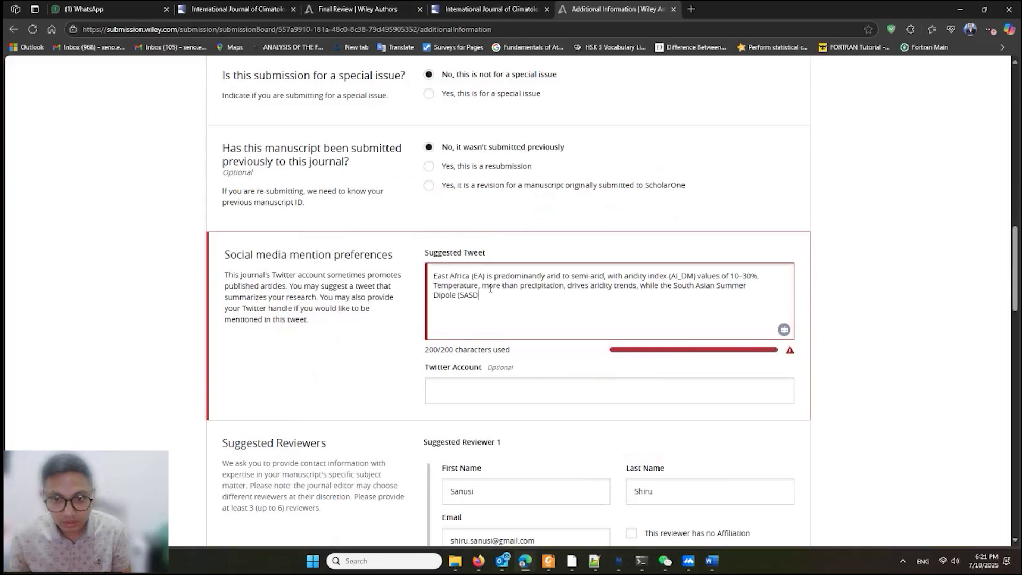
drag(483, 296, 607, 278)
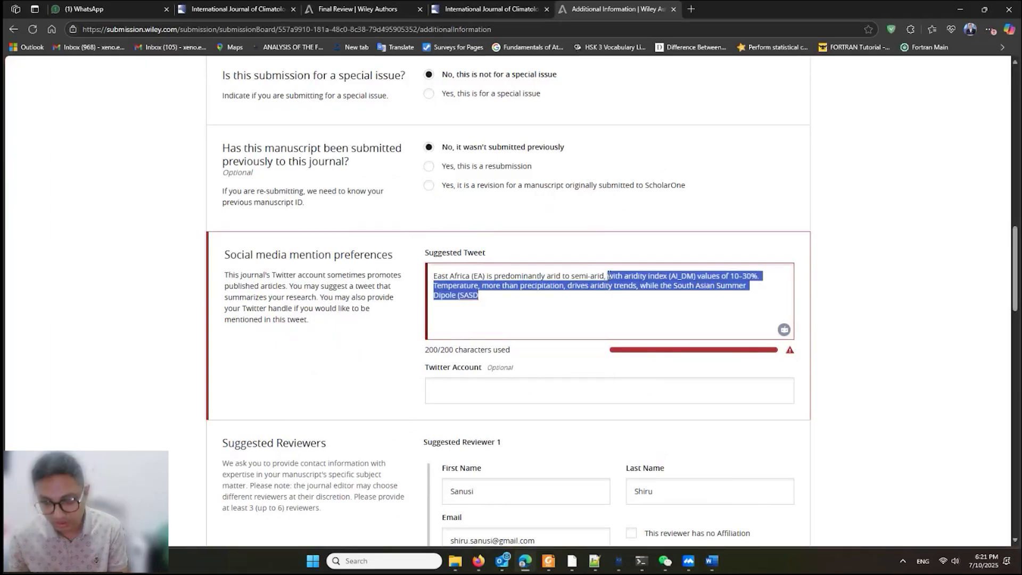
key(BackSpace)
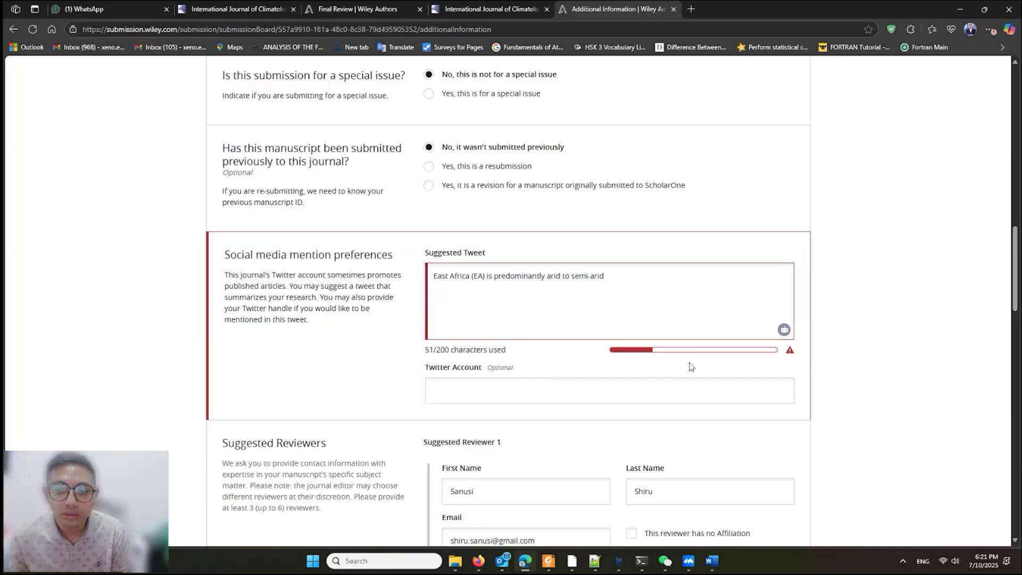
Confirm the Additional Information page and open the submission's Final Review.
scroll(517, 377, down, 14)
scroll(578, 424, down, 10)
click(761, 439)
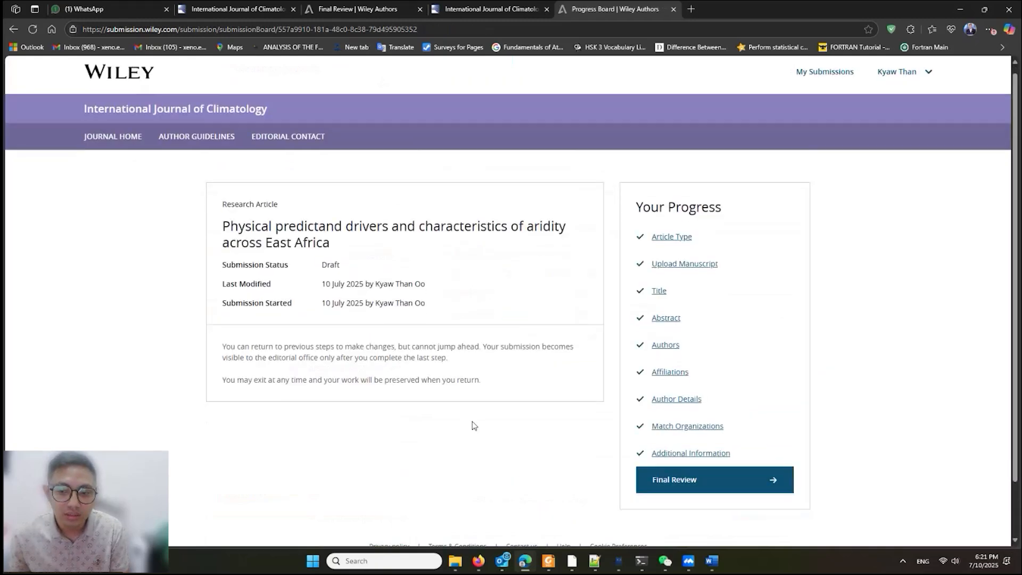
scroll(474, 426, down, 3)
click(720, 426)
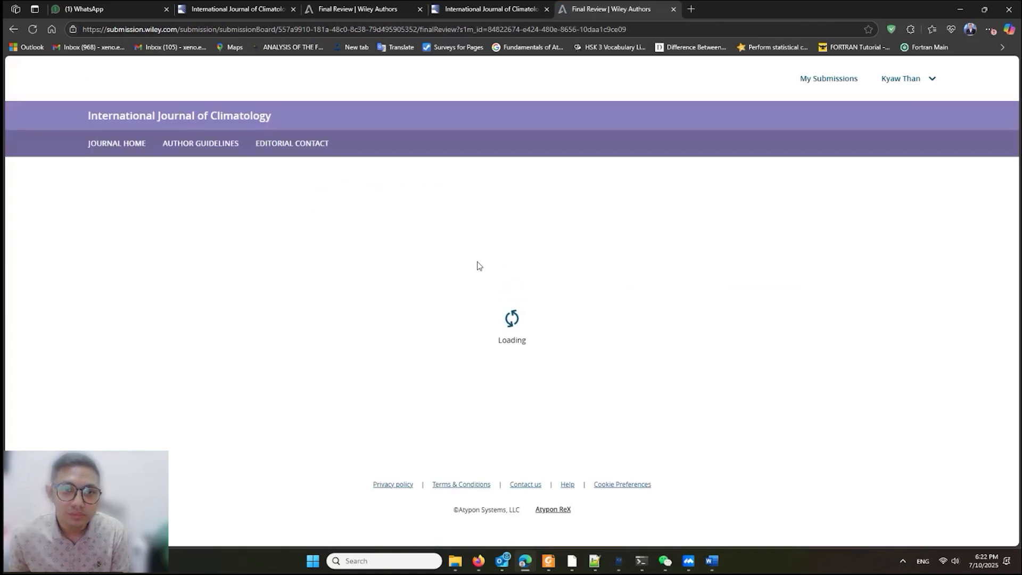
Examine the article type, title, manuscript files, abstract, authors and affiliations in the Final Review.
scroll(317, 271, down, 1)
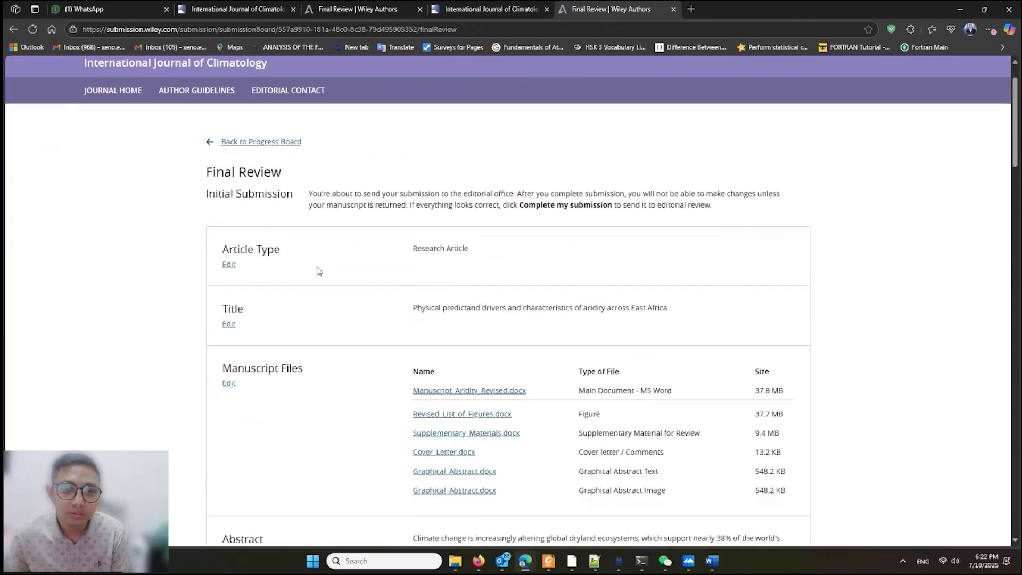
scroll(486, 279, down, 1)
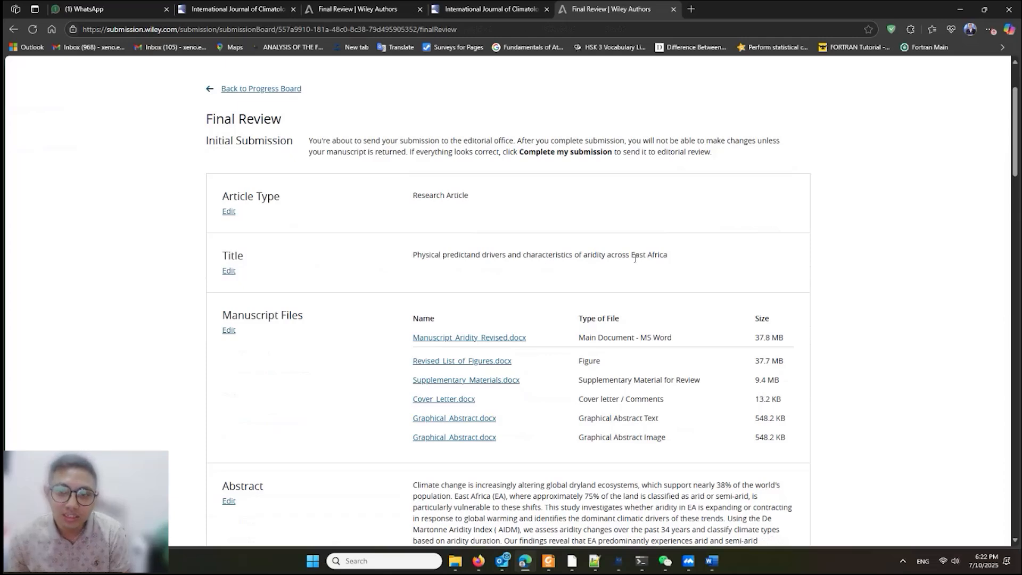
scroll(631, 261, down, 3)
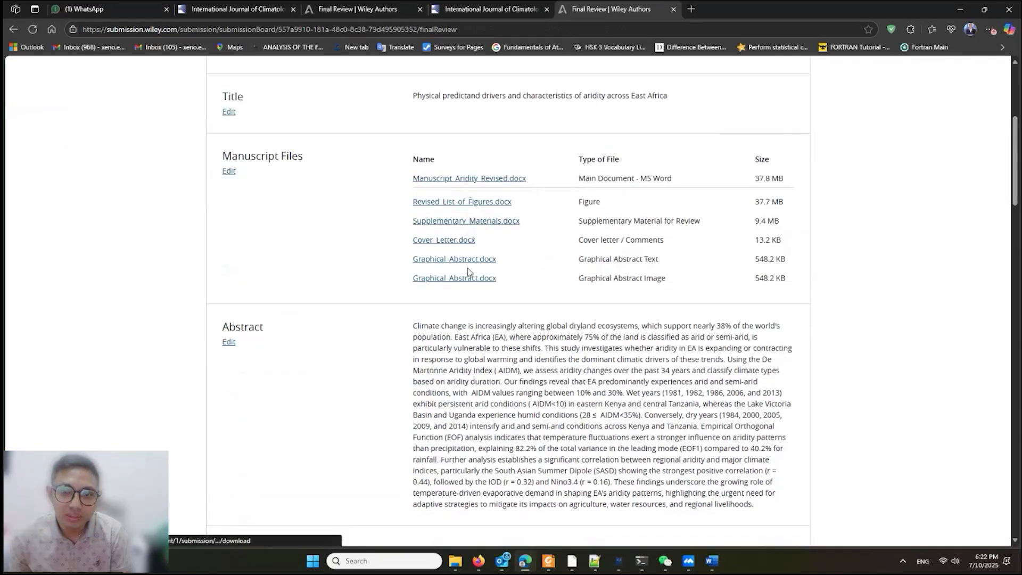
scroll(411, 253, down, 3)
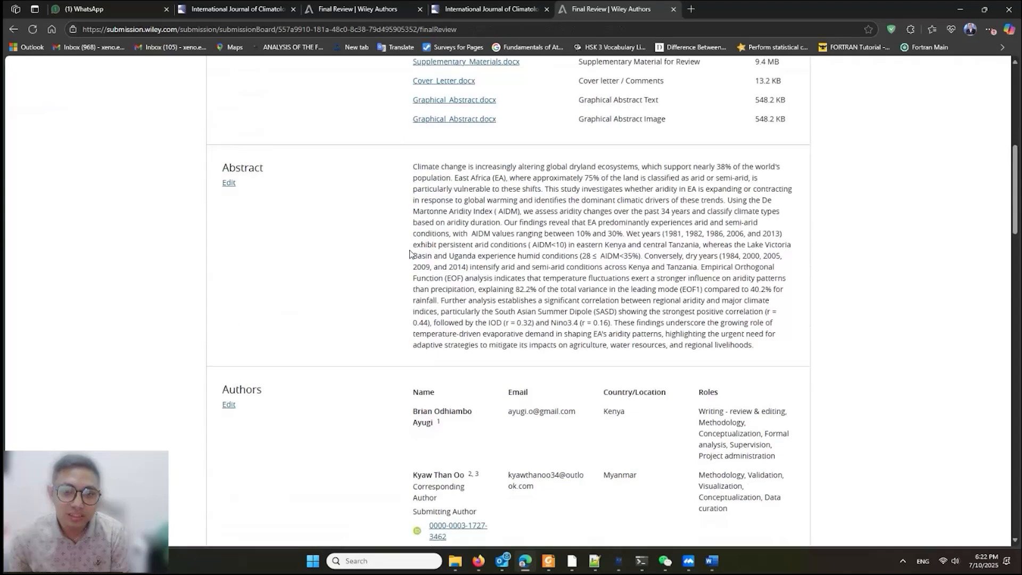
scroll(512, 291, down, 1)
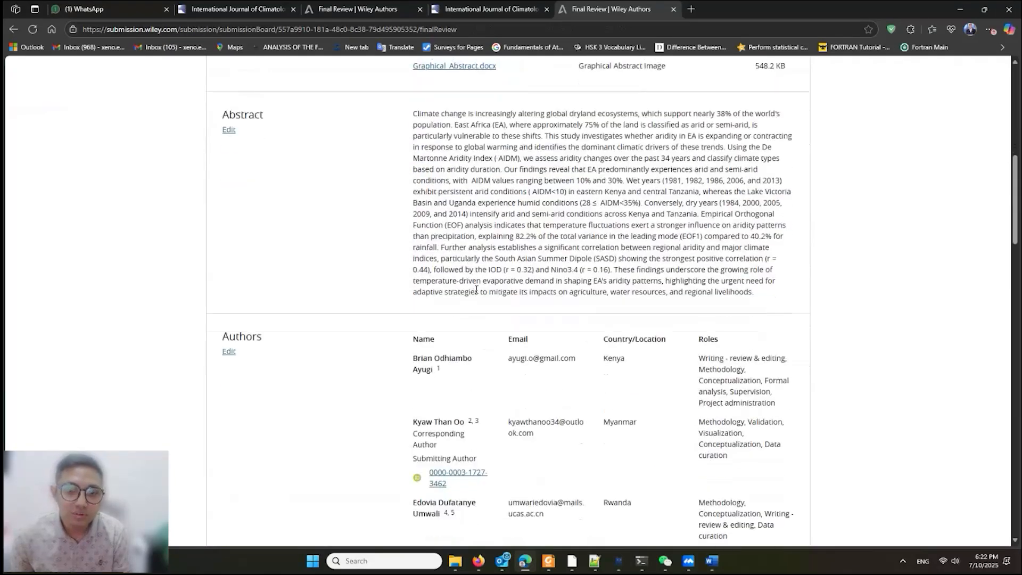
scroll(407, 304, down, 2)
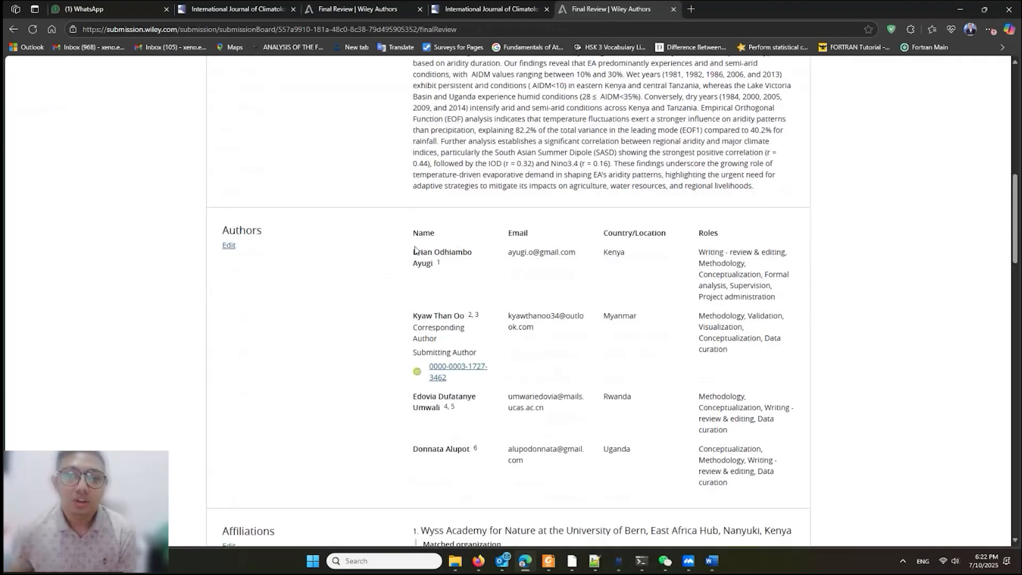
scroll(586, 269, down, 2)
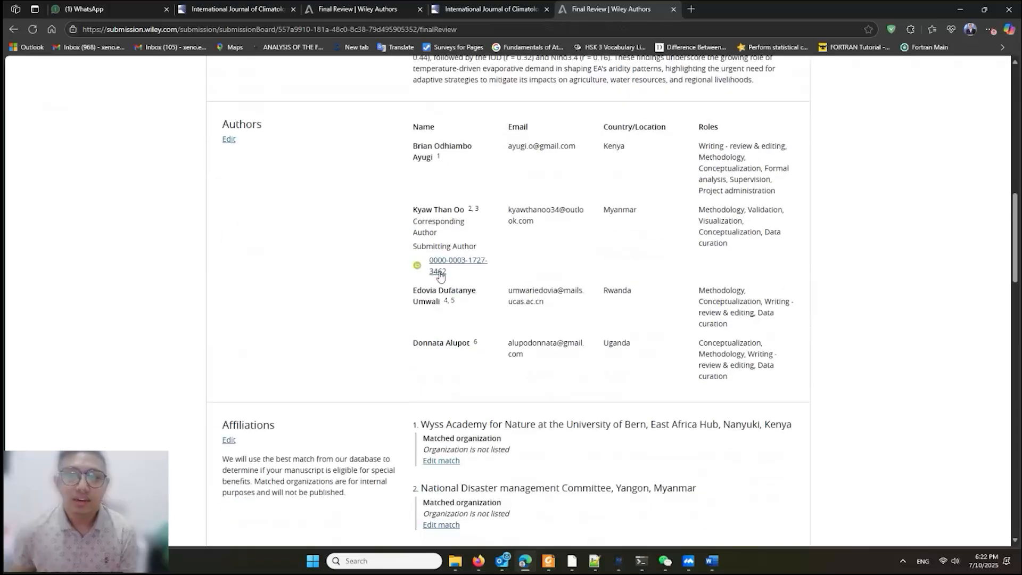
scroll(435, 220, down, 3)
scroll(480, 264, up, 2)
scroll(459, 326, down, 8)
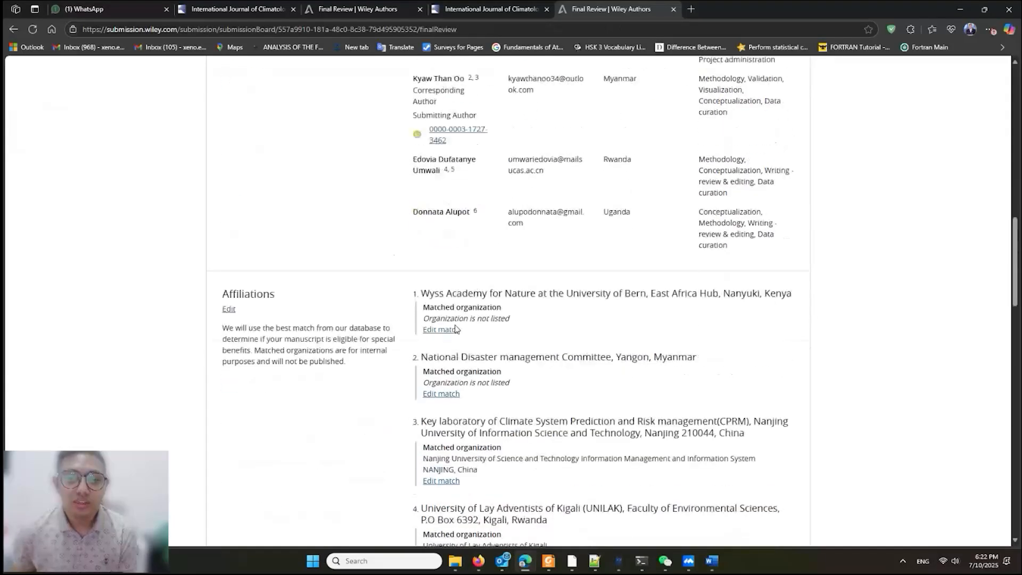
Check the Additional Information summary, from data availability, funders and keywords to the suggested tweet, suggested reviewers and cover letter.
scroll(468, 333, down, 4)
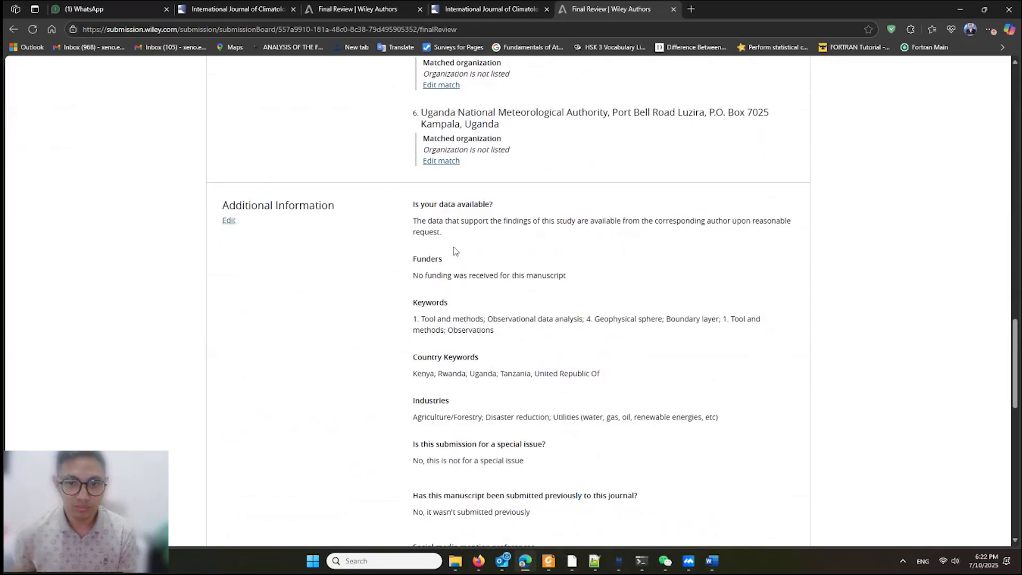
scroll(437, 246, down, 1)
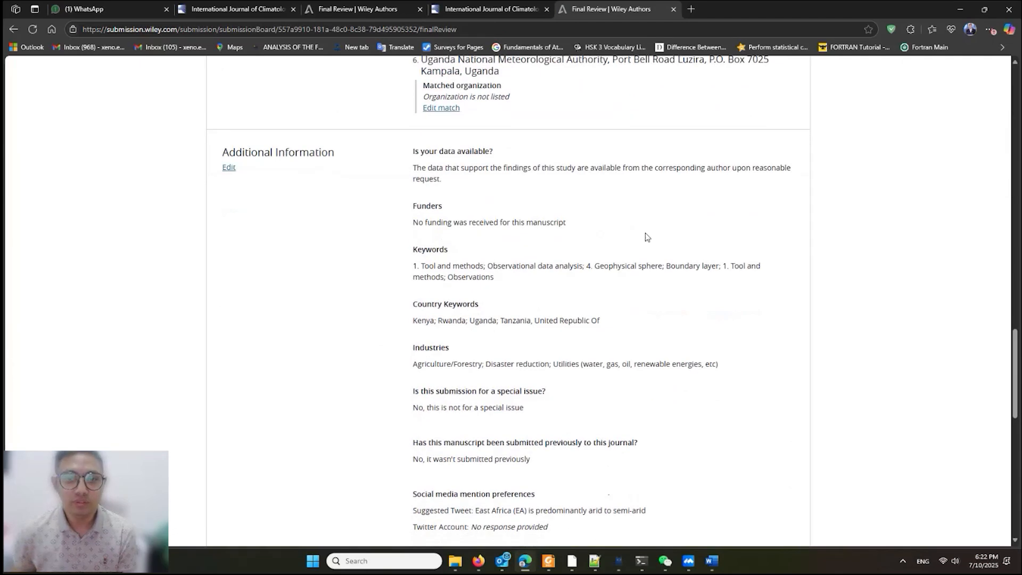
scroll(568, 261, down, 2)
scroll(522, 191, up, 2)
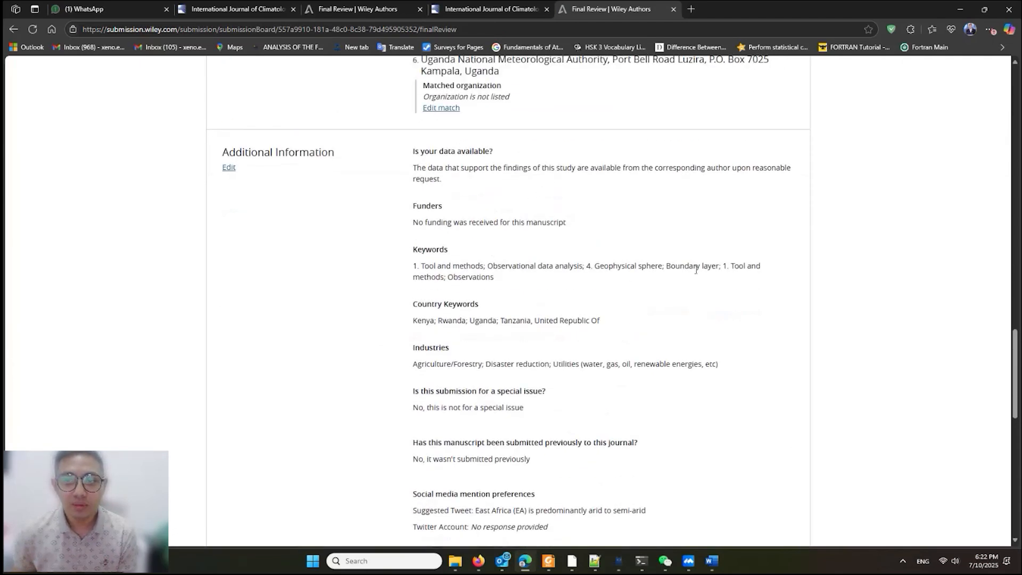
scroll(461, 294, down, 2)
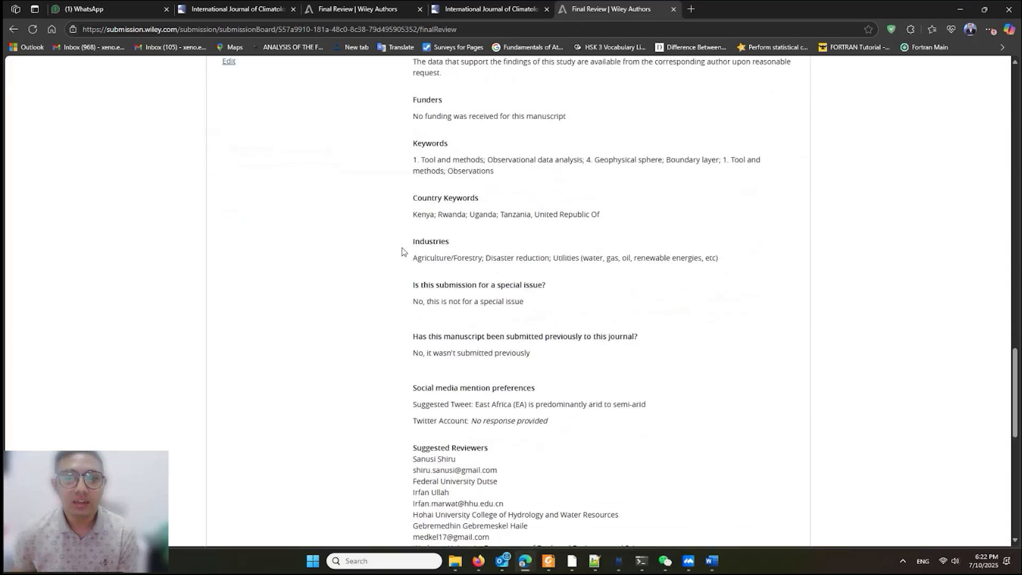
scroll(529, 256, down, 3)
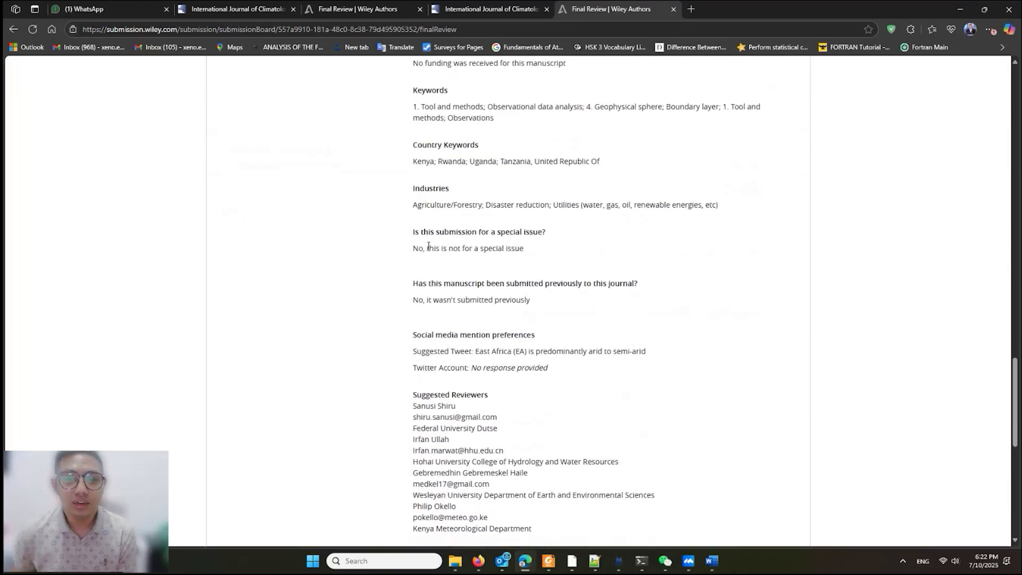
scroll(464, 243, down, 3)
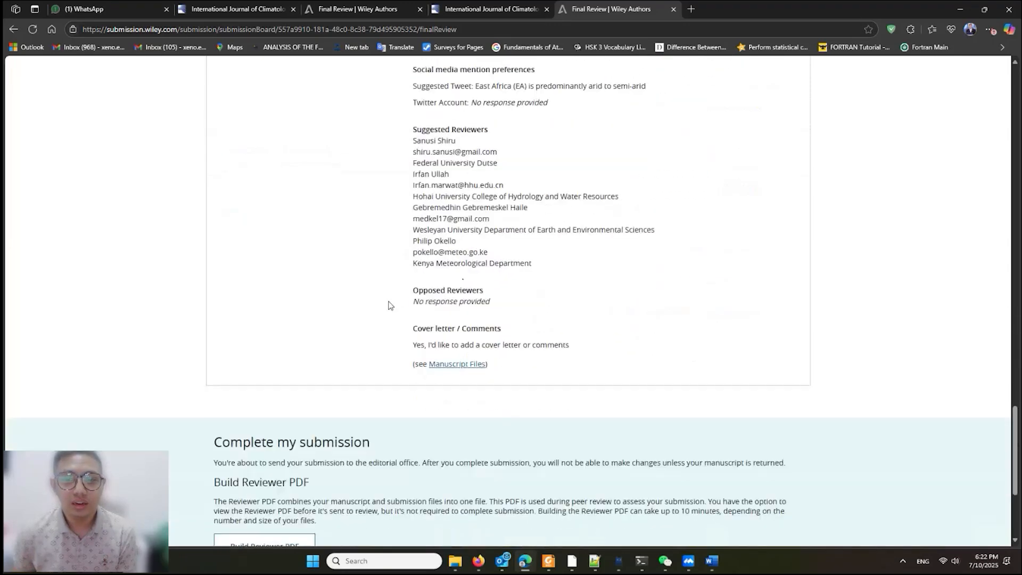
Start building the Reviewer PDF and complete the submission to send the manuscript to the editorial office.
scroll(458, 366, down, 2)
scroll(383, 362, down, 2)
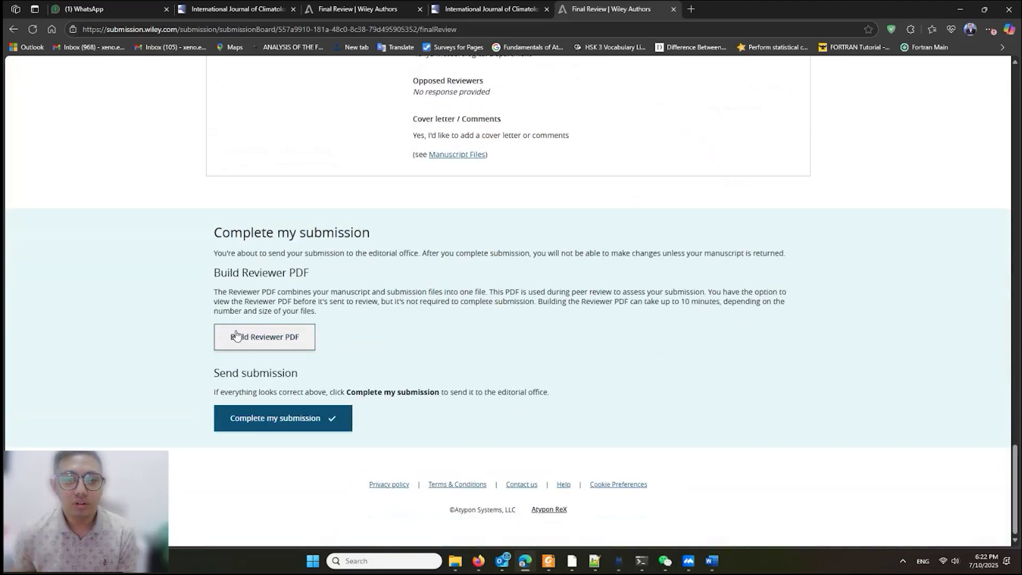
click(265, 345)
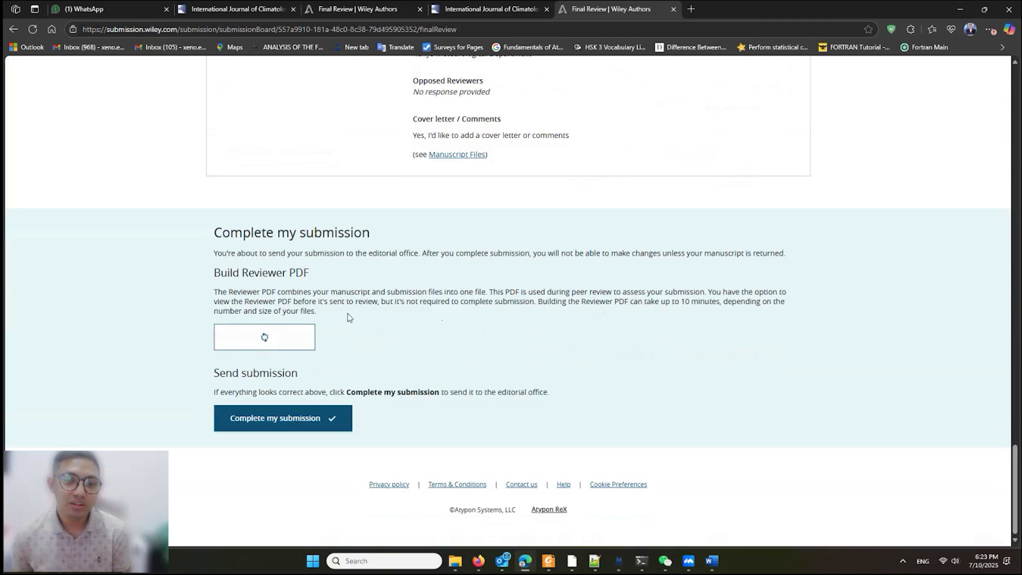
click(256, 422)
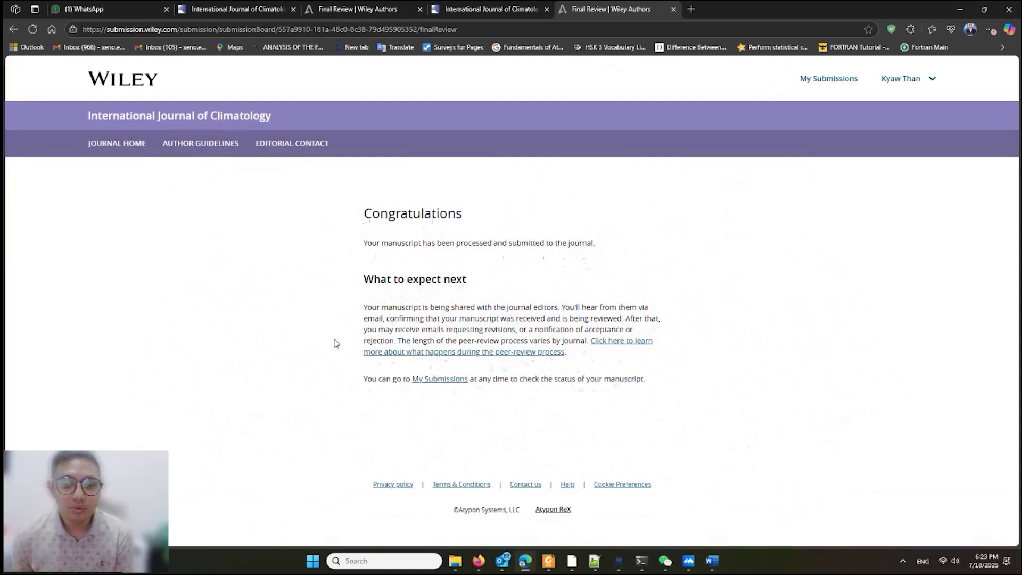
Switch to Outlook, read the International Journal of Climatology's manuscript submission e-mail, and put the mail window away.
click(497, 561)
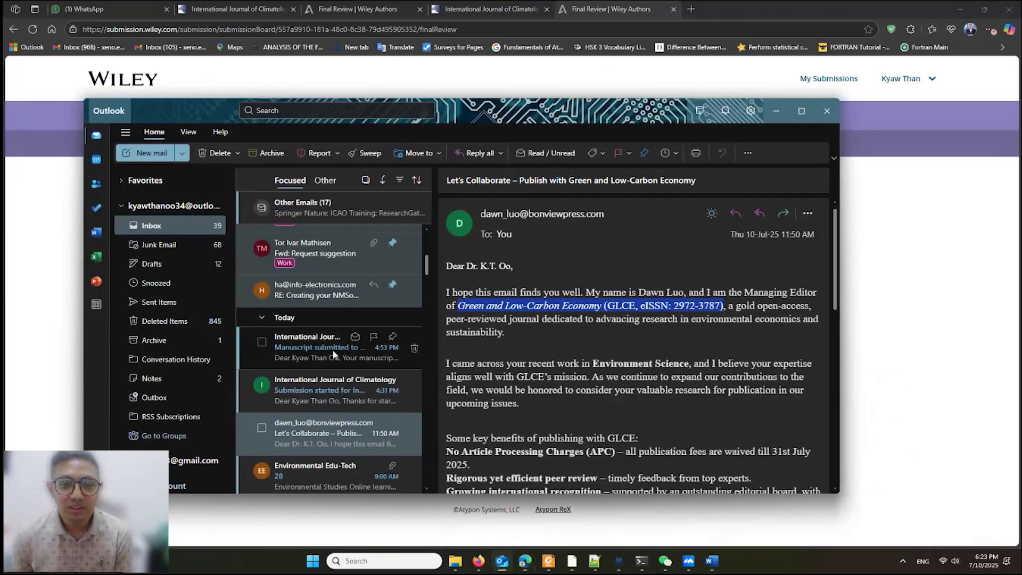
click(308, 359)
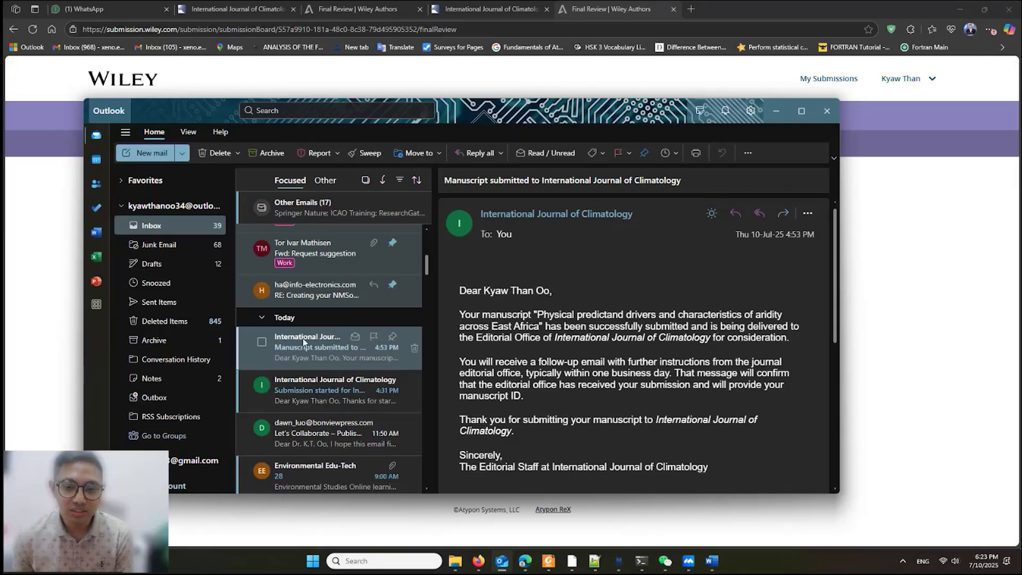
click(777, 112)
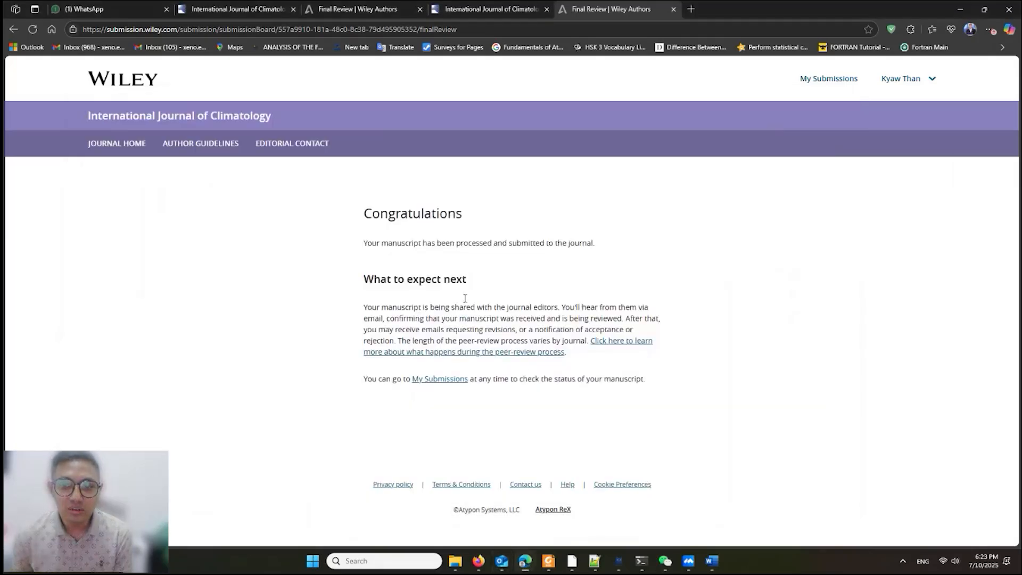